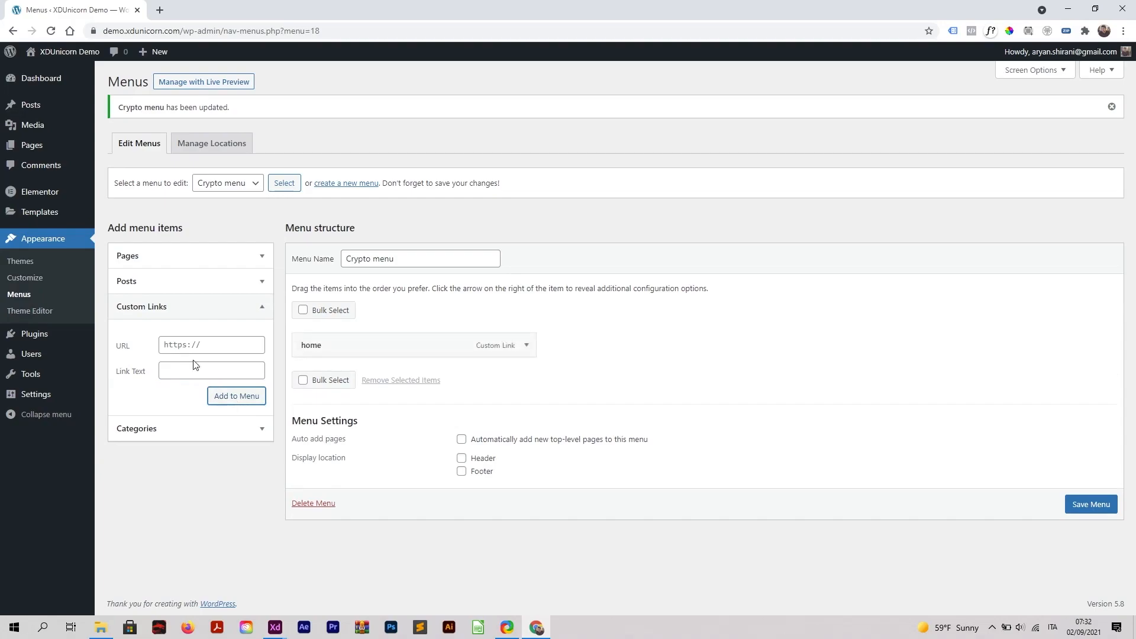
Add custom links About us, Buy now and Contact with the URL # to the Crypto menu and save the menu
{"action": "type", "text": "t us"}
{"action": "left_click", "coordinate": [193, 345]}
{"action": "type", "text": "#"}
{"action": "left_click", "coordinate": [238, 396]}
{"action": "left_click", "coordinate": [197, 347]}
{"action": "type", "text": "#"}
{"action": "left_click", "coordinate": [207, 371]}
{"action": "type", "text": "Buy now"}
{"action": "left_click", "coordinate": [197, 368]}
{"action": "type", "text": "Contact"}
{"action": "left_click", "coordinate": [220, 394]}
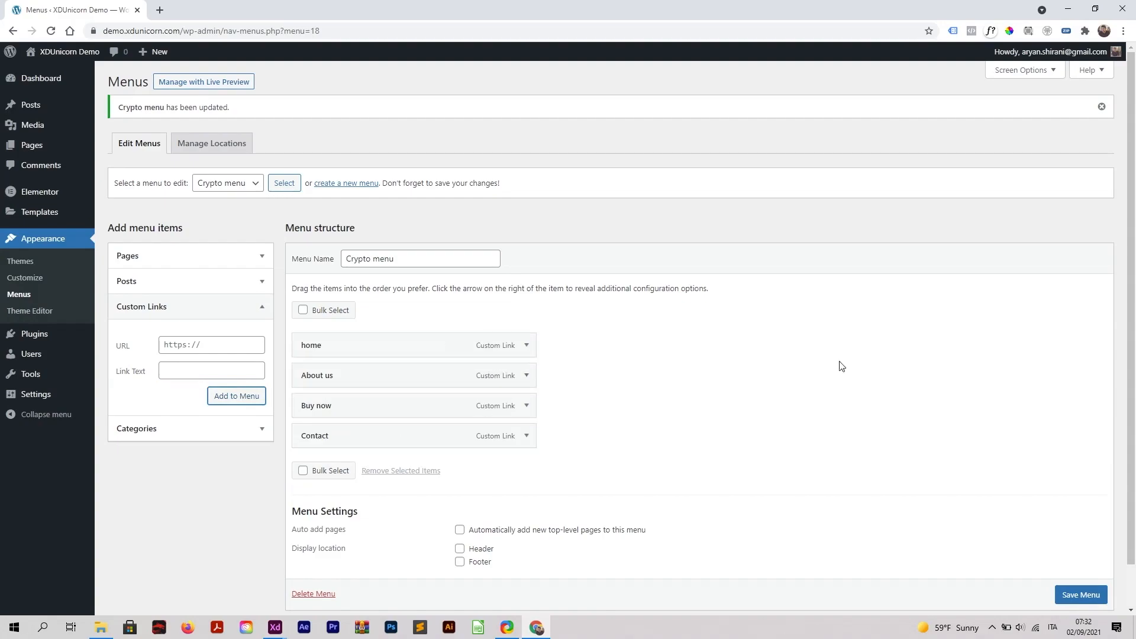
{"action": "left_click", "coordinate": [1072, 592]}
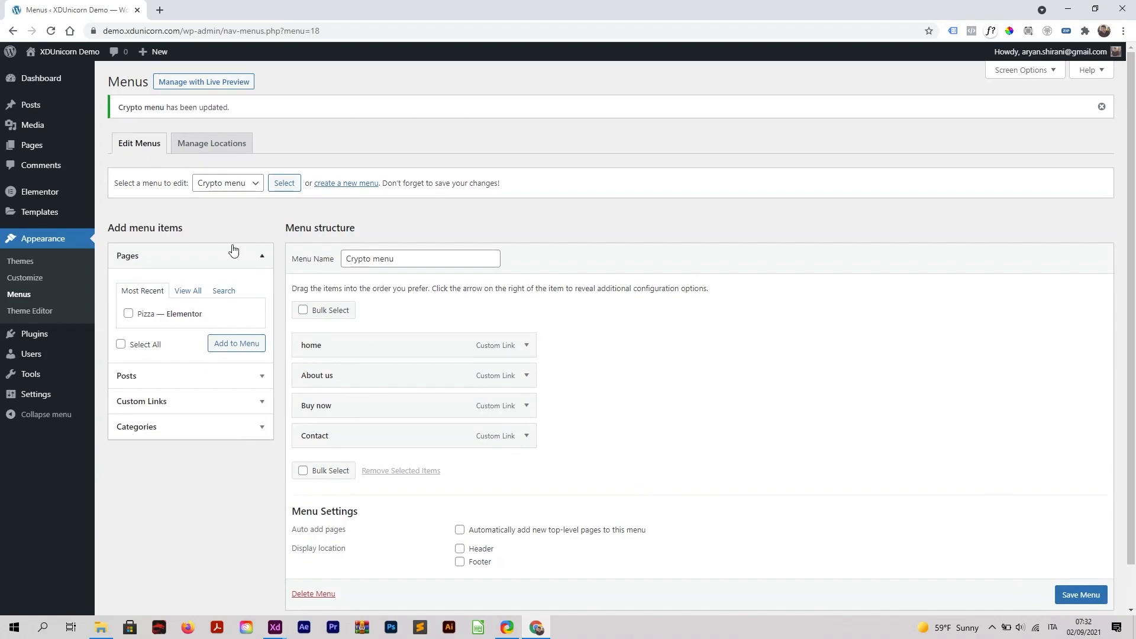
Create a new page titled "Crypto home" and open it for editing with Elementor
{"action": "mouse_move", "coordinate": [58, 151]}
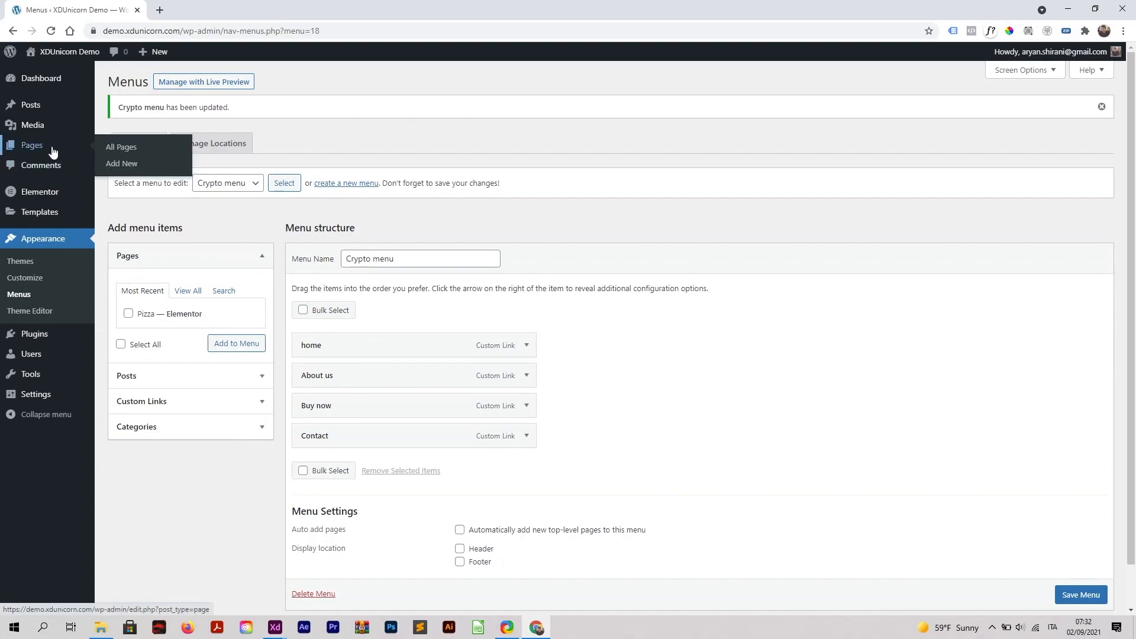
{"action": "left_click", "coordinate": [127, 170]}
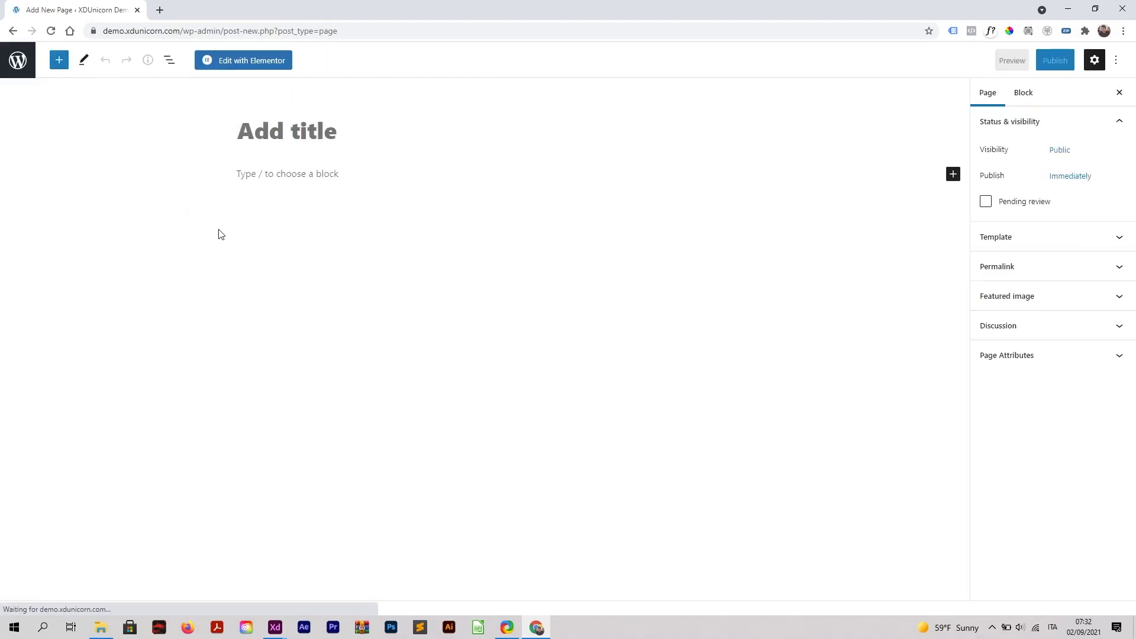
{"action": "type", "text": "Cryp"}
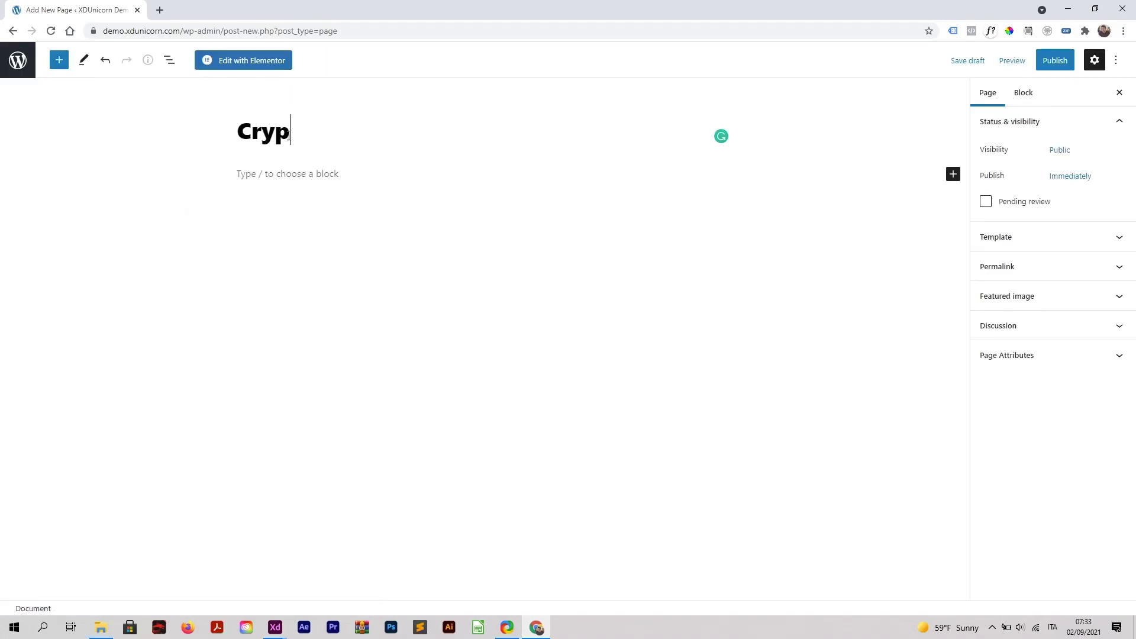
{"action": "type", "text": "to home"}
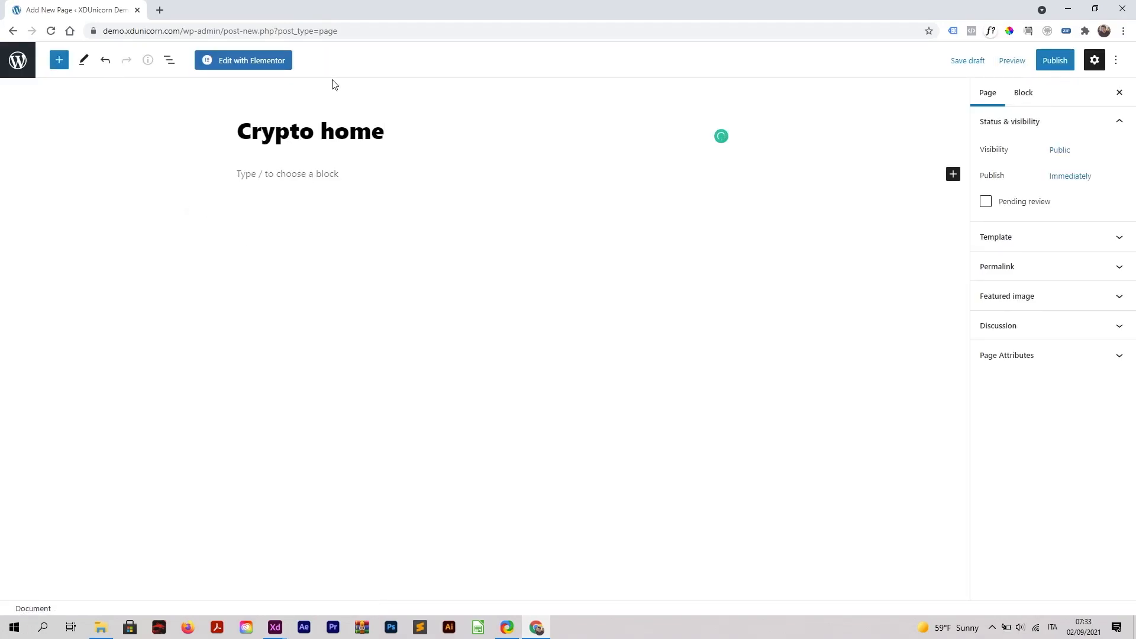
{"action": "left_click", "coordinate": [258, 62]}
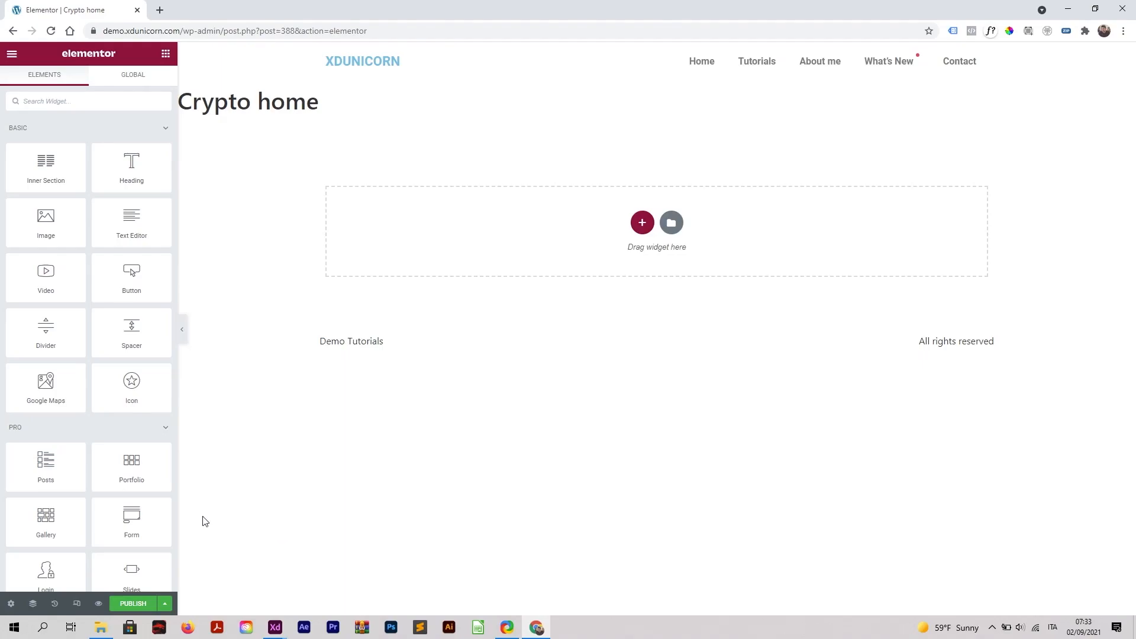
{"action": "left_click", "coordinate": [11, 603]}
{"action": "left_click", "coordinate": [125, 339]}
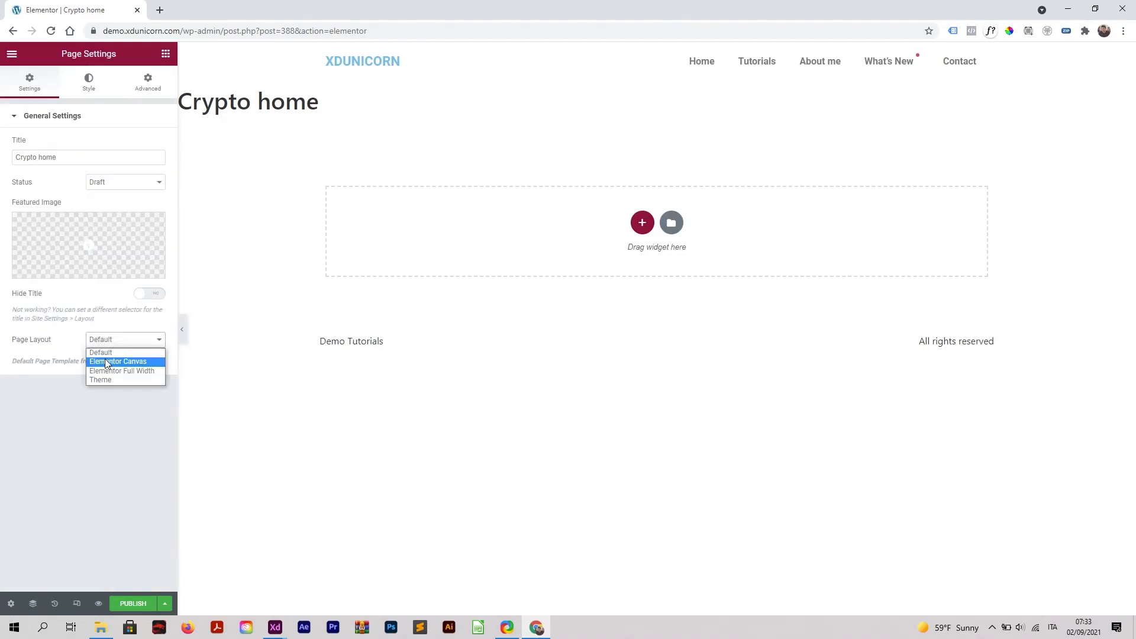
{"action": "left_click", "coordinate": [129, 367]}
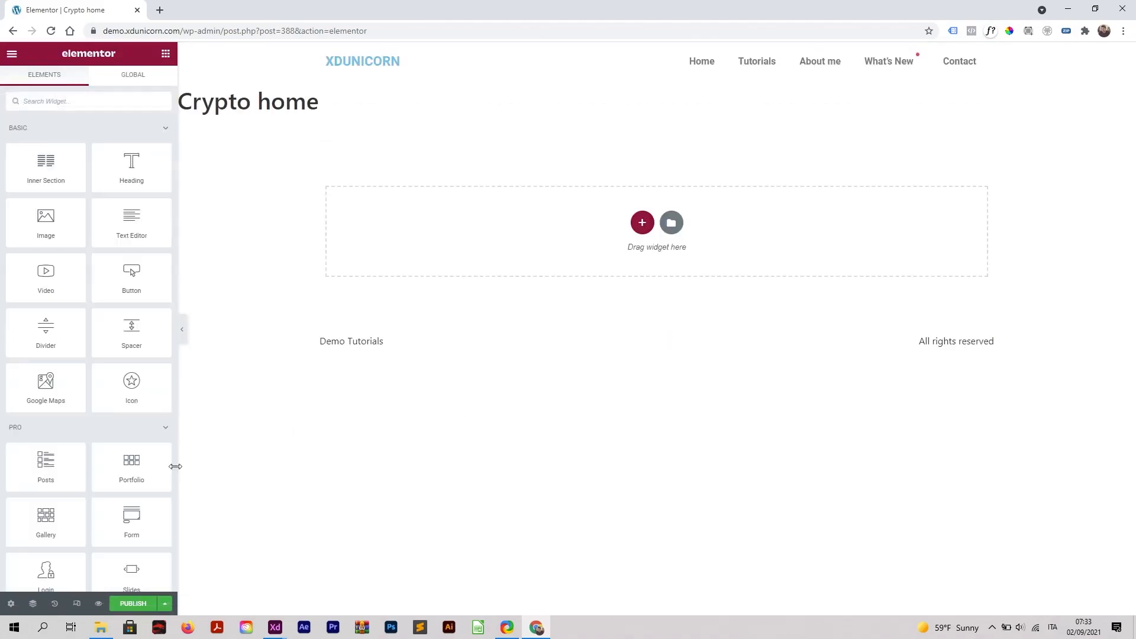
Set the layout of the Crypto home page to Elementor Canvas in the page settings
{"action": "left_click", "coordinate": [10, 604]}
{"action": "left_click", "coordinate": [114, 343]}
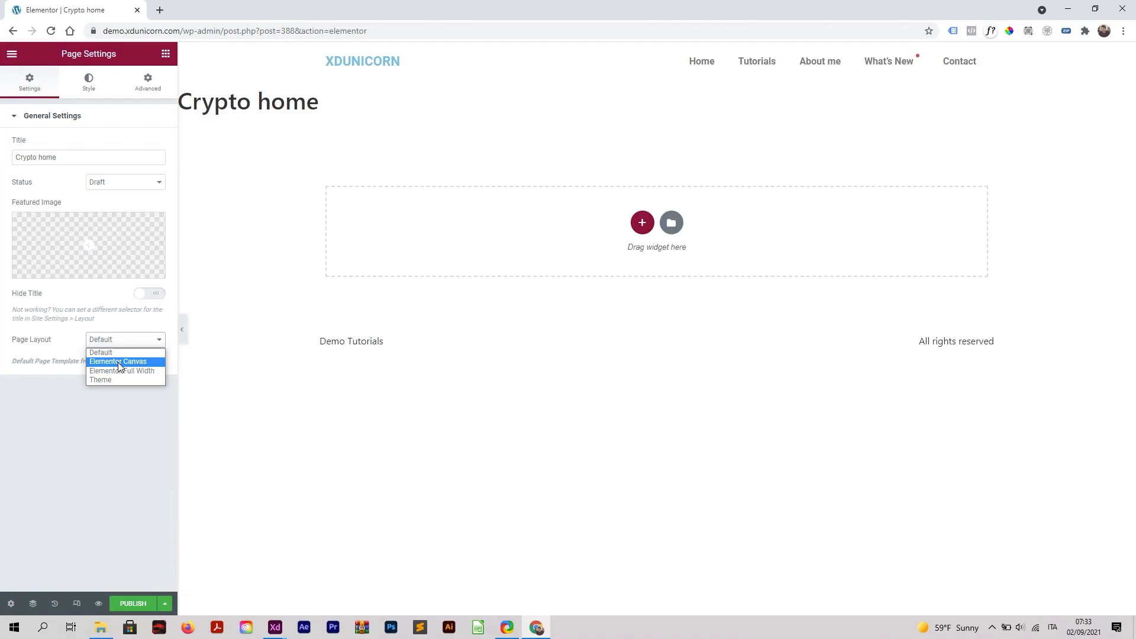
{"action": "left_click", "coordinate": [119, 361]}
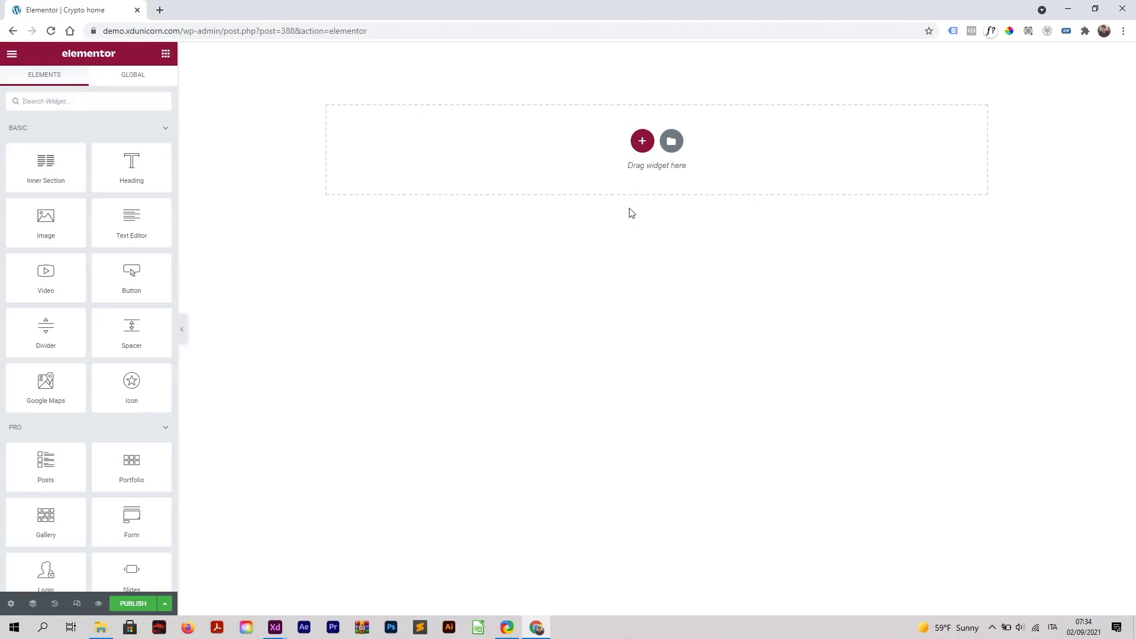
Add a section with two equal columns and place an Image widget in its first column
{"action": "left_click", "coordinate": [640, 142]}
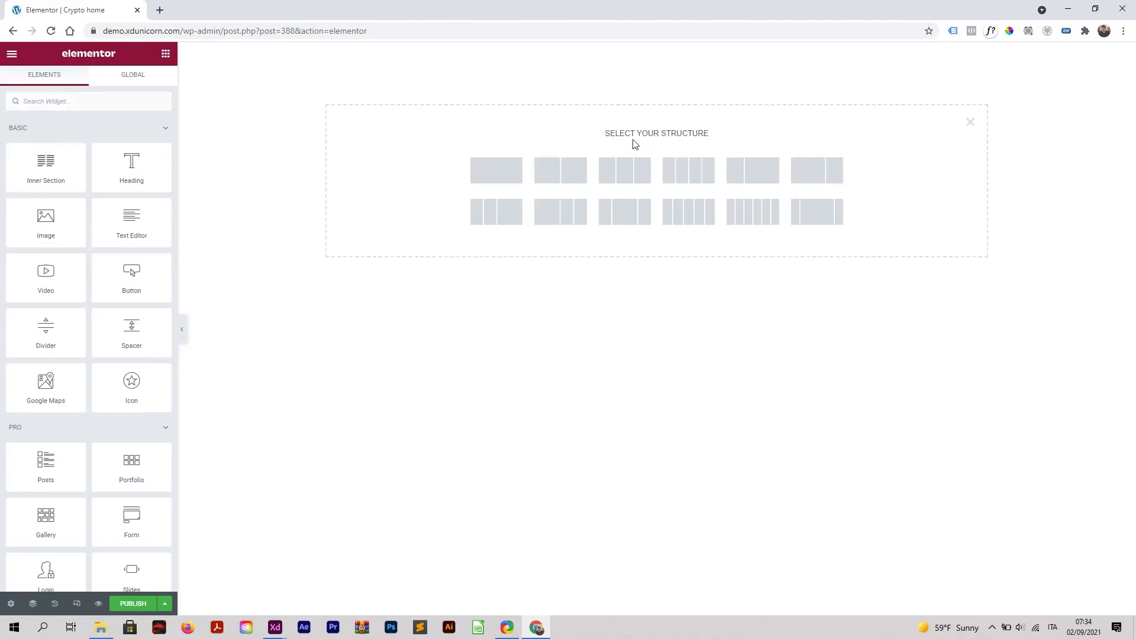
{"action": "left_click", "coordinate": [559, 172]}
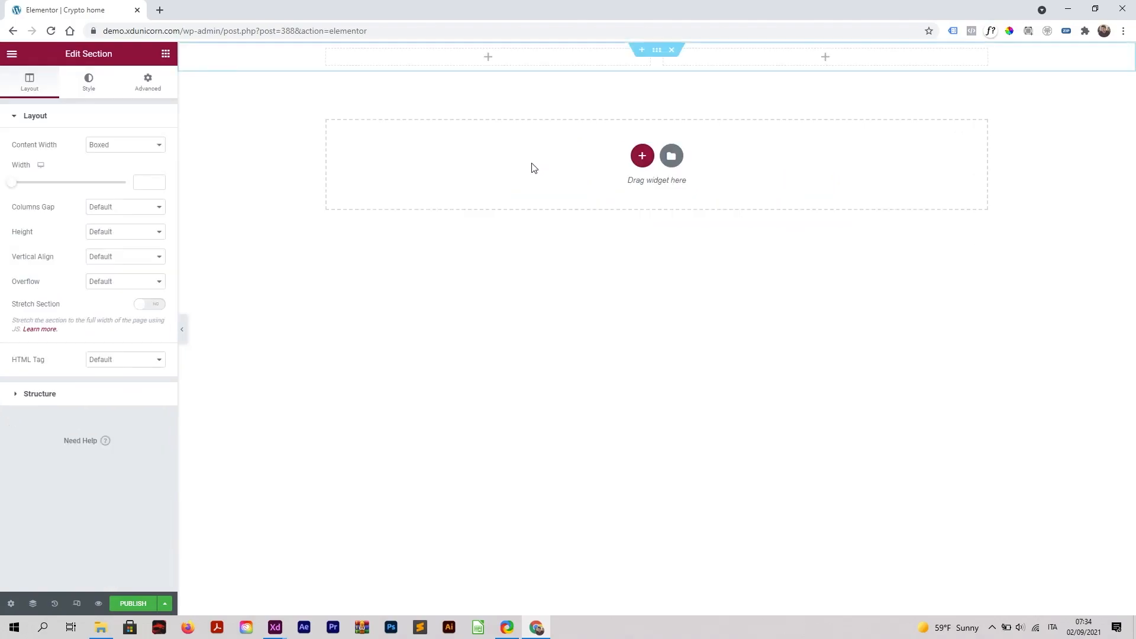
{"action": "left_click", "coordinate": [488, 59]}
{"action": "left_click_drag", "start_coordinate": [45, 223], "coordinate": [474, 55]}
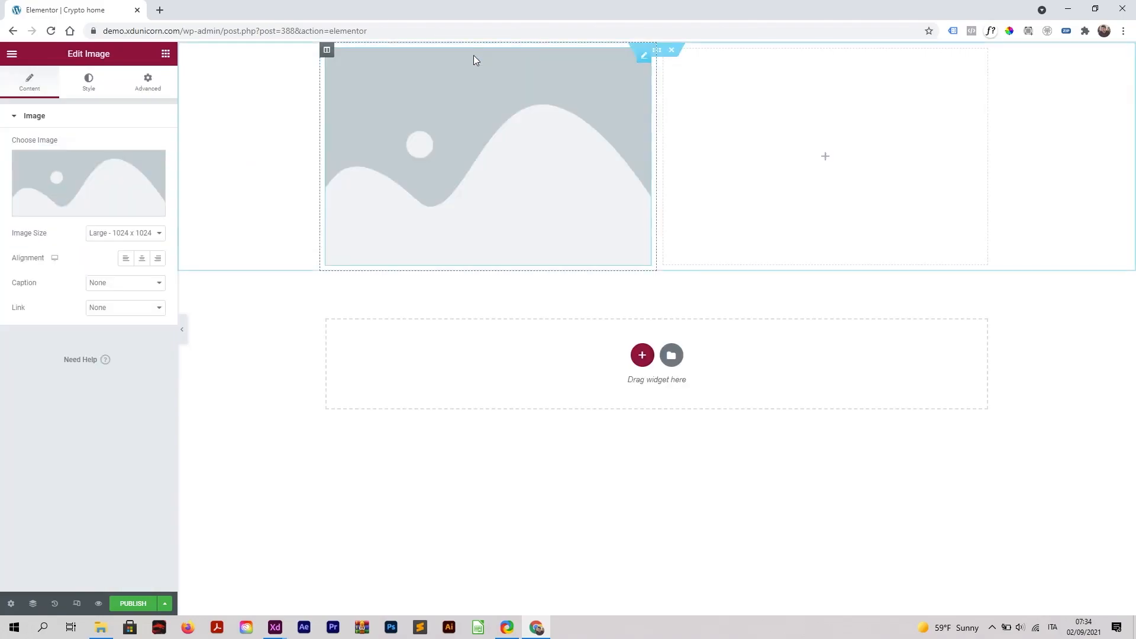
Insert the myCRYPTO.png logo from the media library into the Image widget and align it left
{"action": "left_click", "coordinate": [97, 181]}
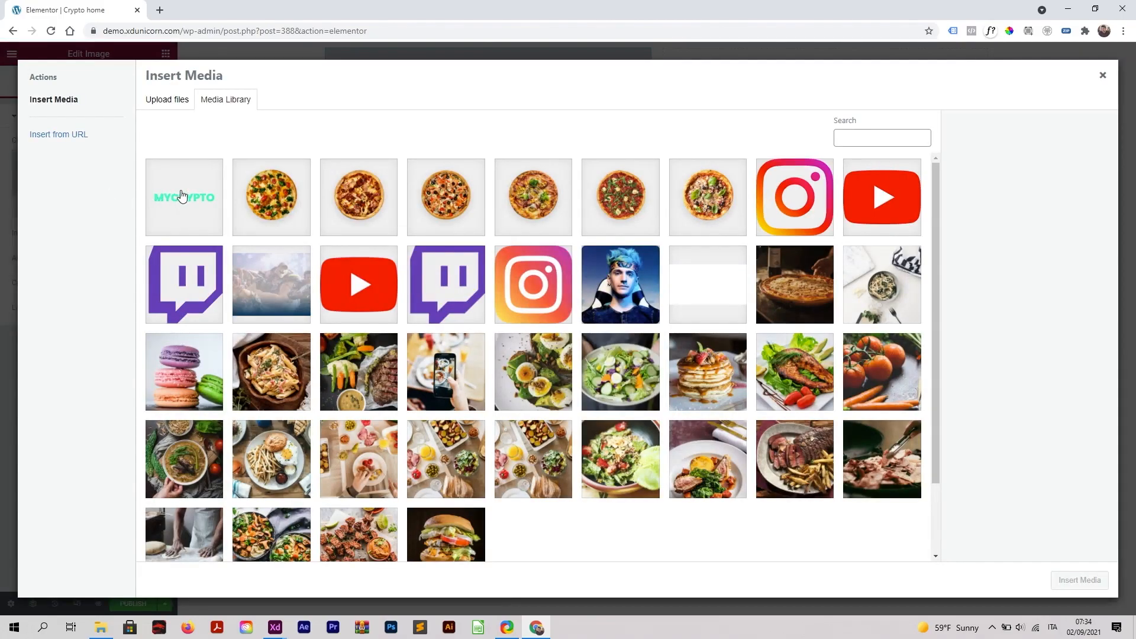
{"action": "left_click", "coordinate": [182, 197]}
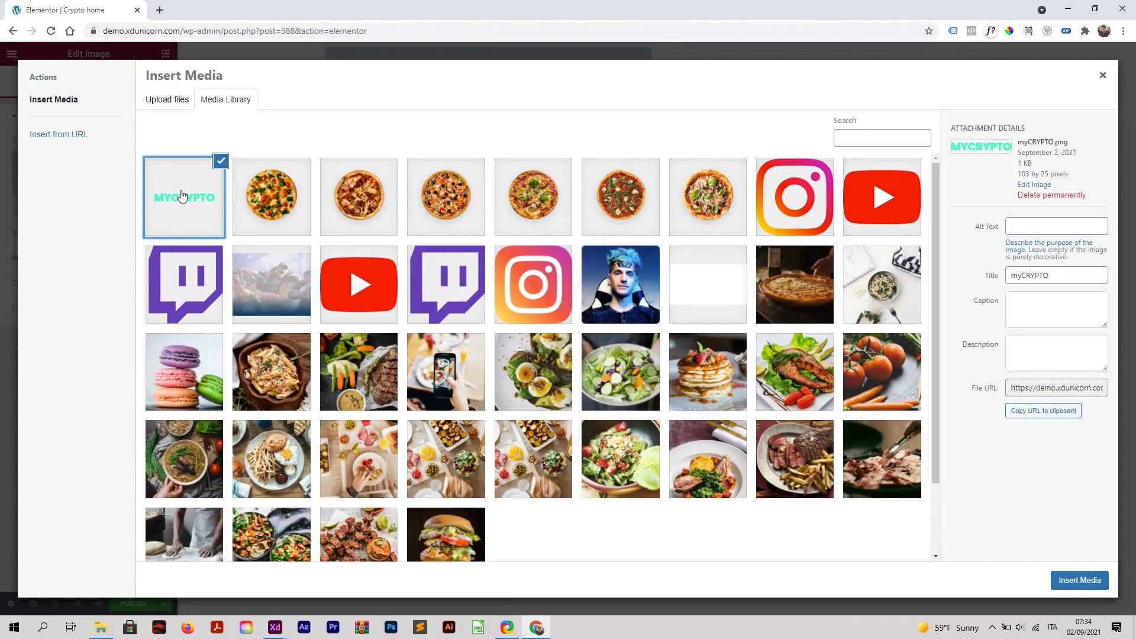
{"action": "left_click", "coordinate": [1062, 581]}
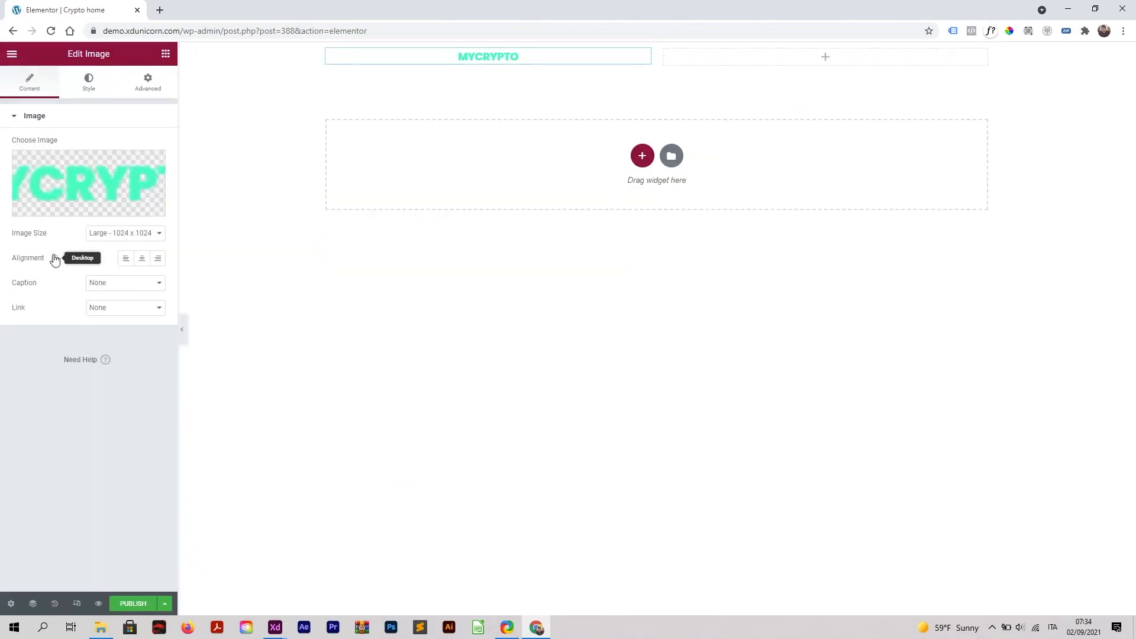
{"action": "left_click", "coordinate": [125, 261]}
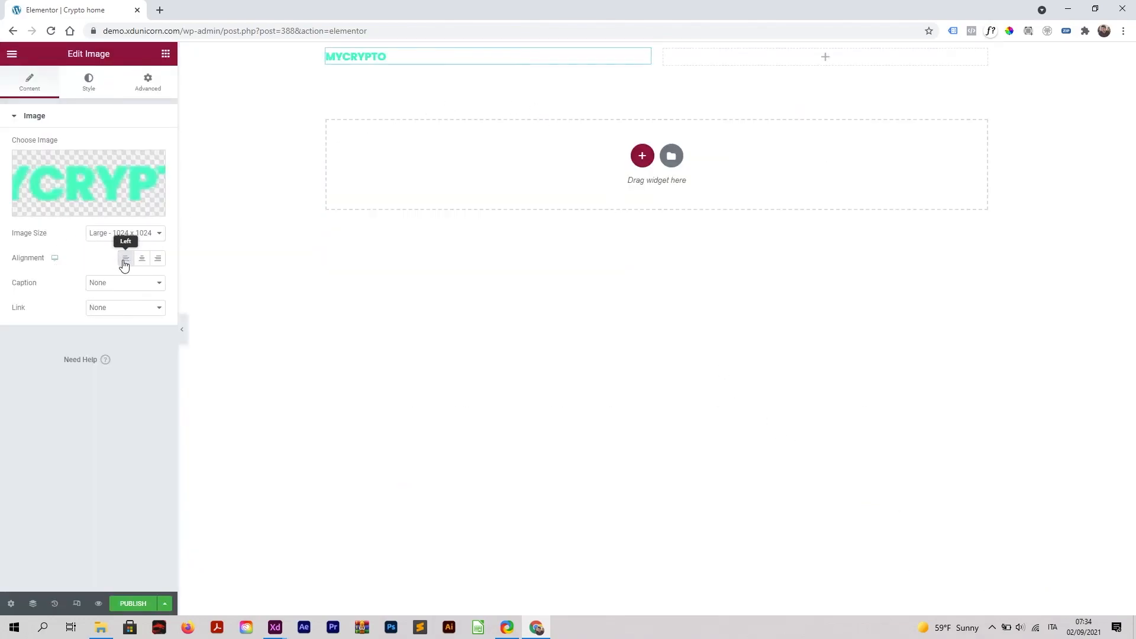
{"action": "left_click", "coordinate": [93, 91]}
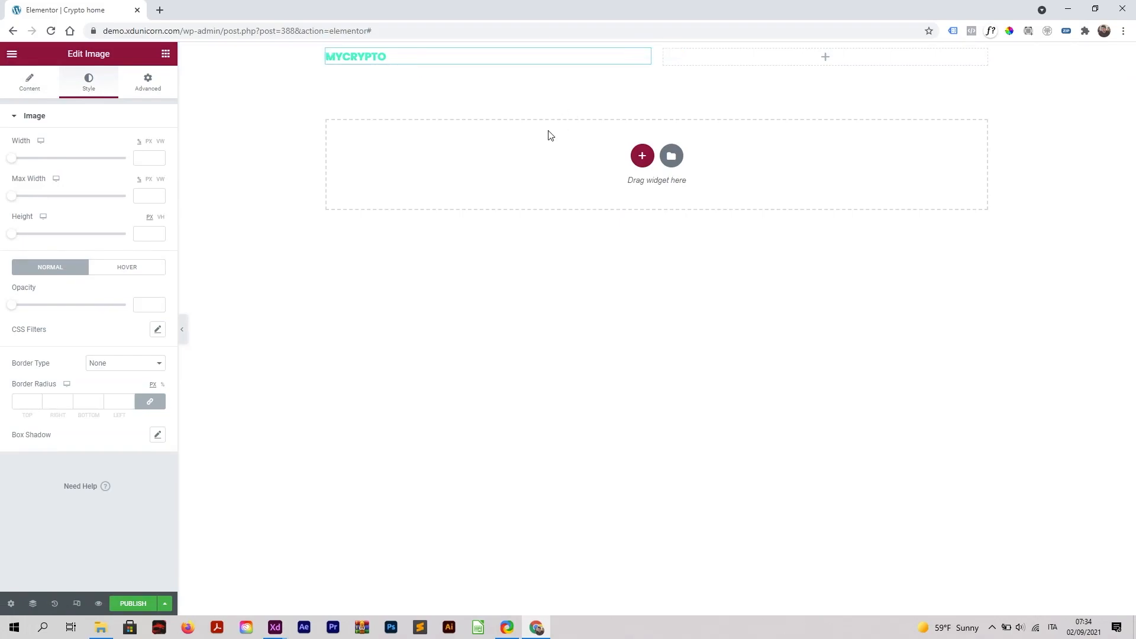
Place a Nav Menu widget in the section's second column and assign Crypto menu to it
{"action": "left_click", "coordinate": [825, 62]}
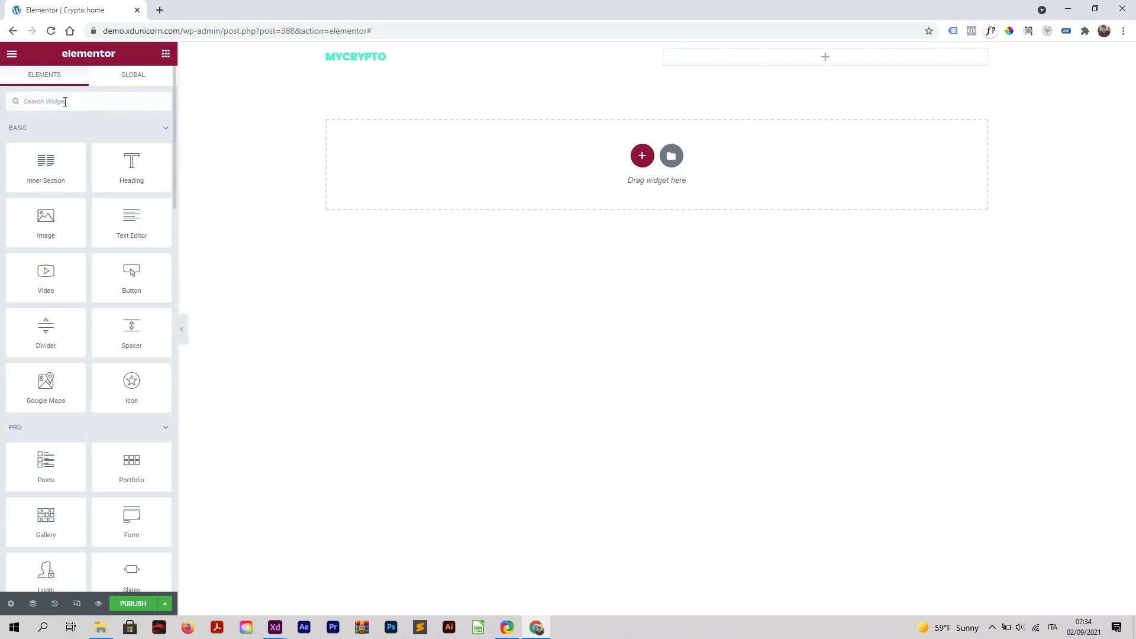
{"action": "type", "text": "menu"}
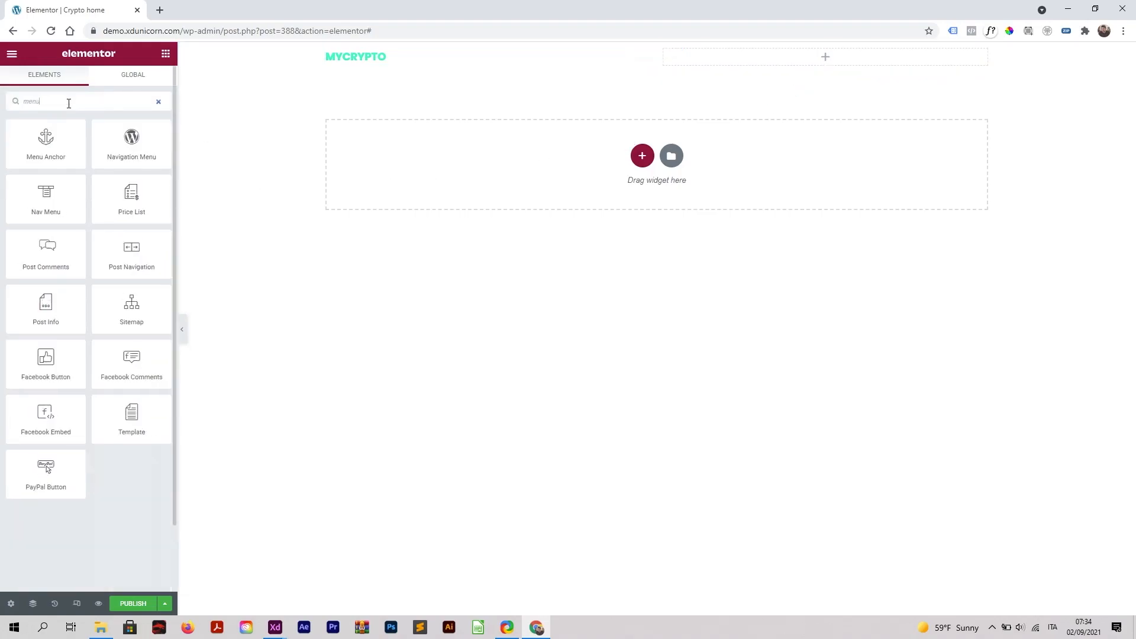
{"action": "left_click_drag", "start_coordinate": [46, 196], "coordinate": [846, 56]}
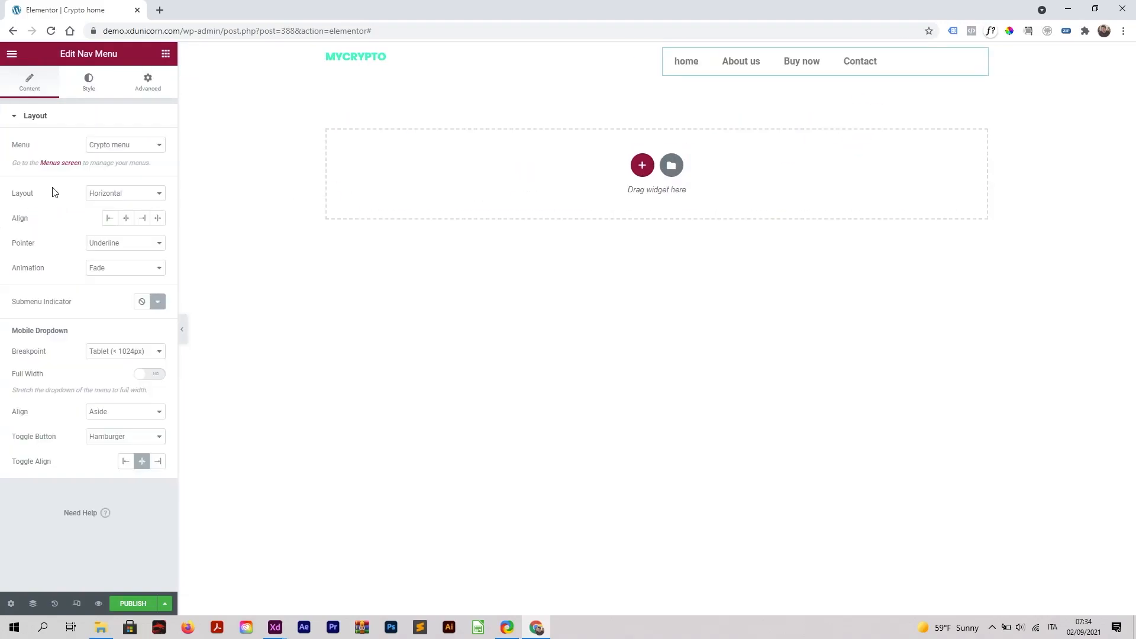
{"action": "left_click", "coordinate": [122, 147]}
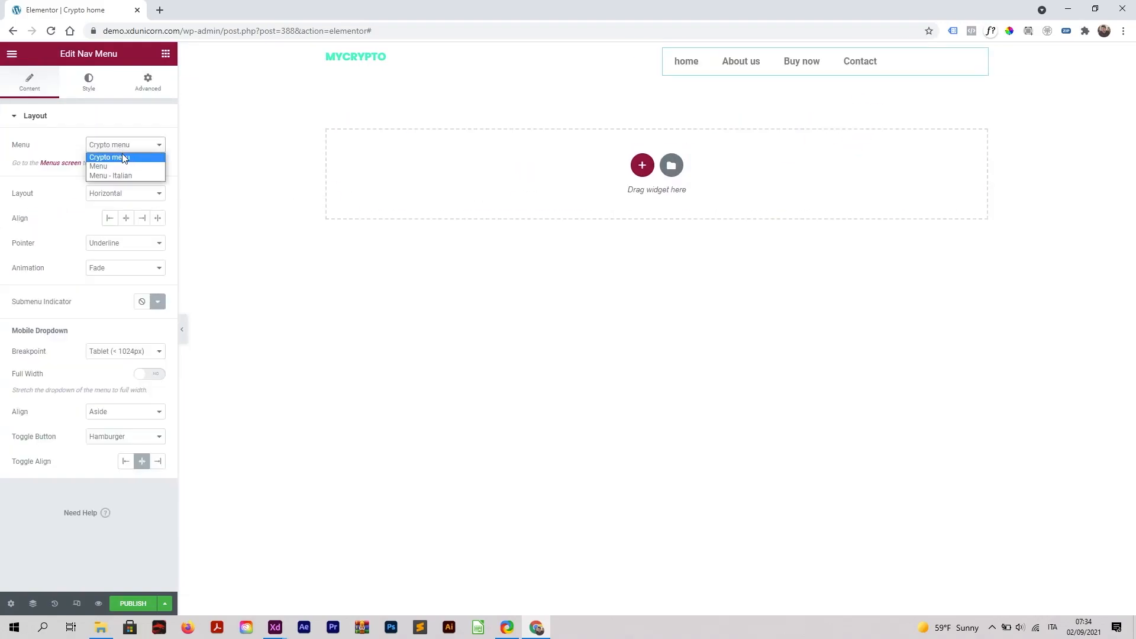
{"action": "left_click", "coordinate": [126, 157]}
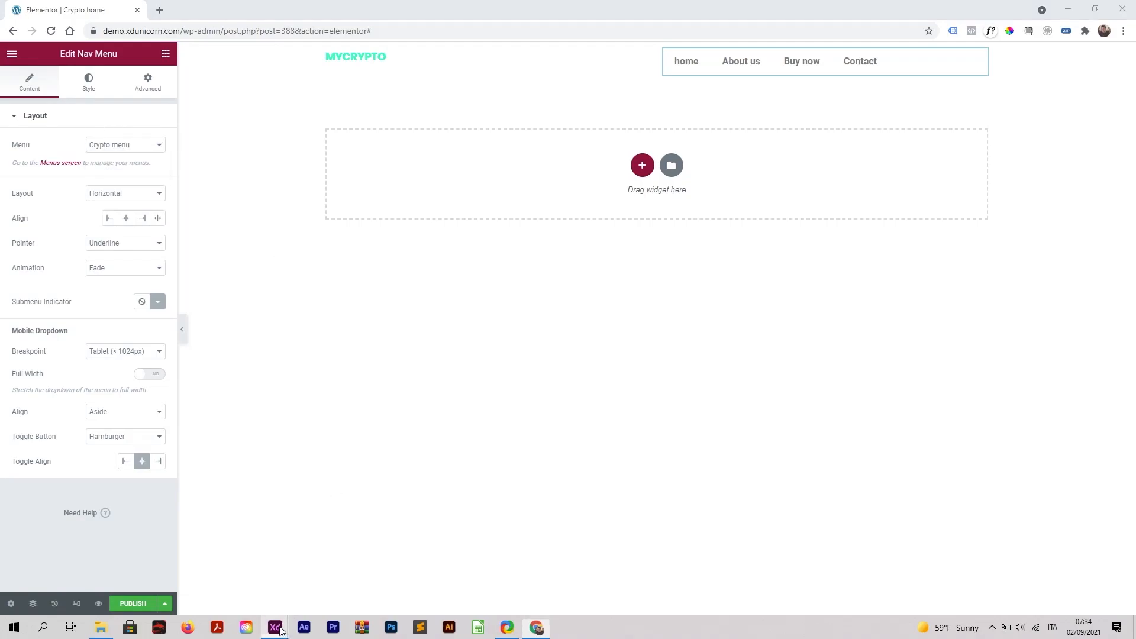
Switch to Adobe XD and examine the text settings of the HOME item in the mockup's navigation
{"action": "mouse_move", "coordinate": [275, 626]}
{"action": "left_click", "coordinate": [347, 526]}
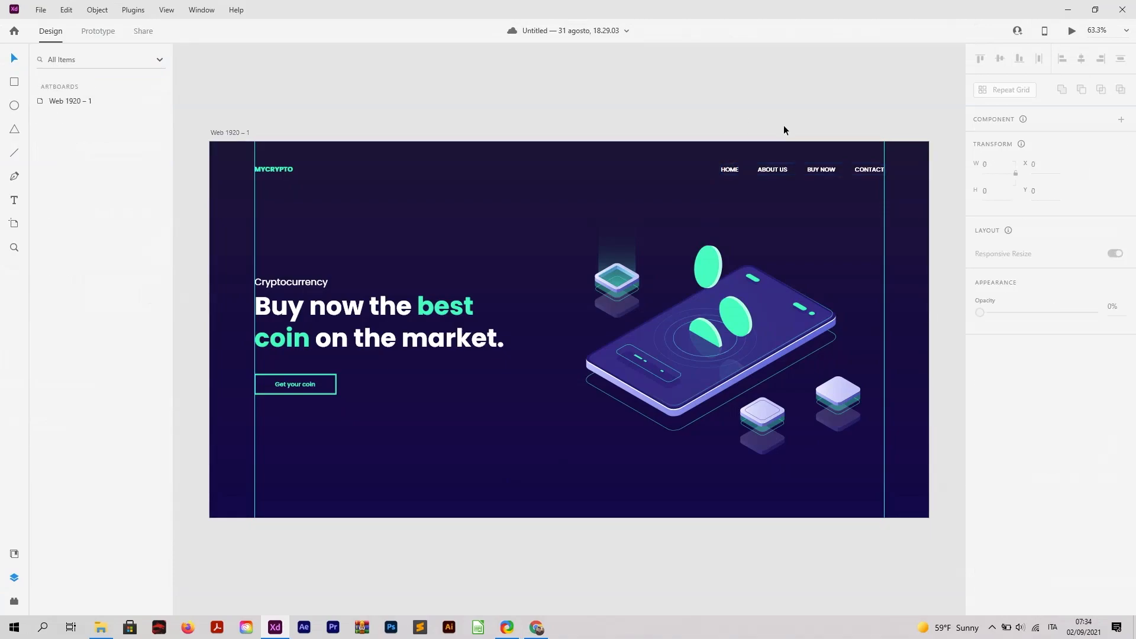
{"action": "scroll", "coordinate": [784, 125], "scroll_direction": "up", "scroll_amount": 3}
{"action": "scroll", "coordinate": [788, 310], "scroll_direction": "up", "scroll_amount": 1}
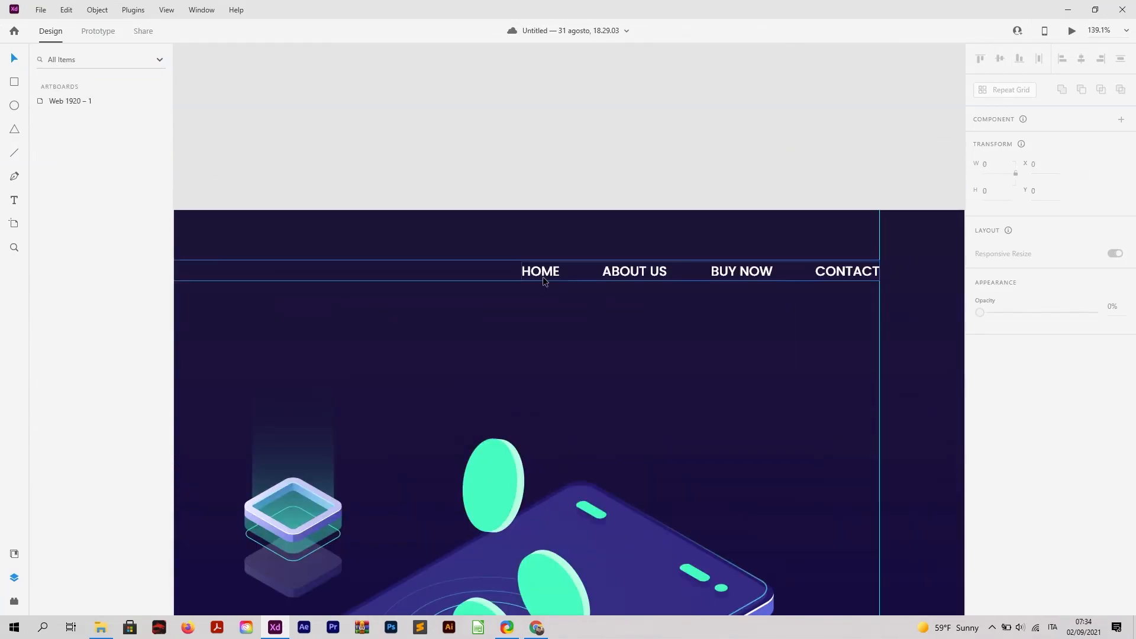
{"action": "double_click", "coordinate": [545, 280]}
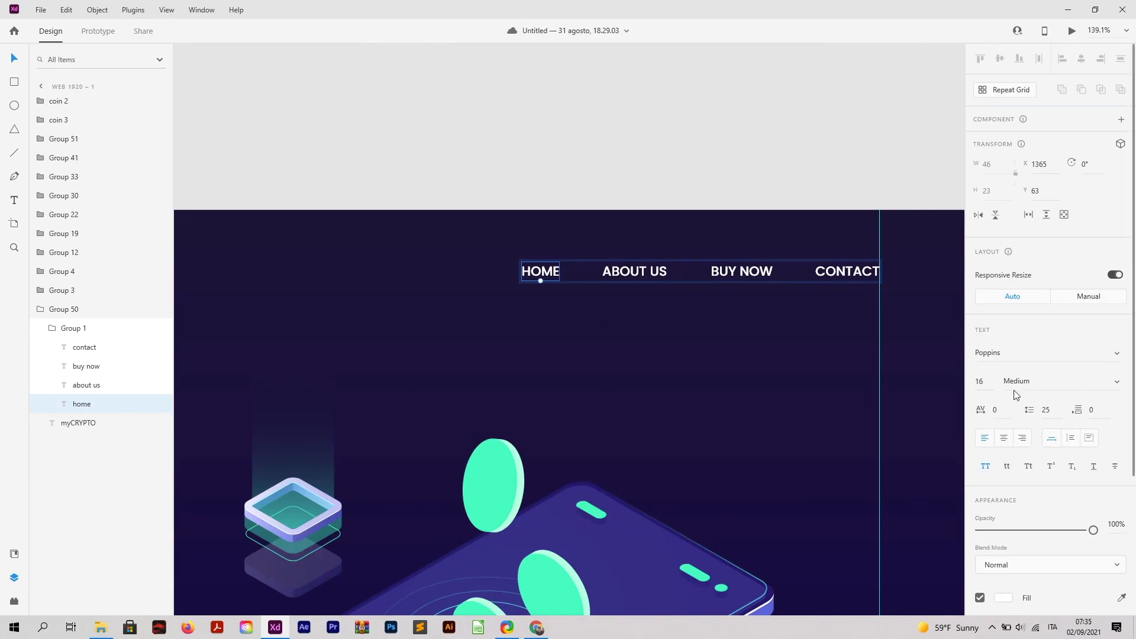
Switch back to Elementor in the browser and set the nav menu's main font family to Poppins
{"action": "left_click", "coordinate": [536, 628]}
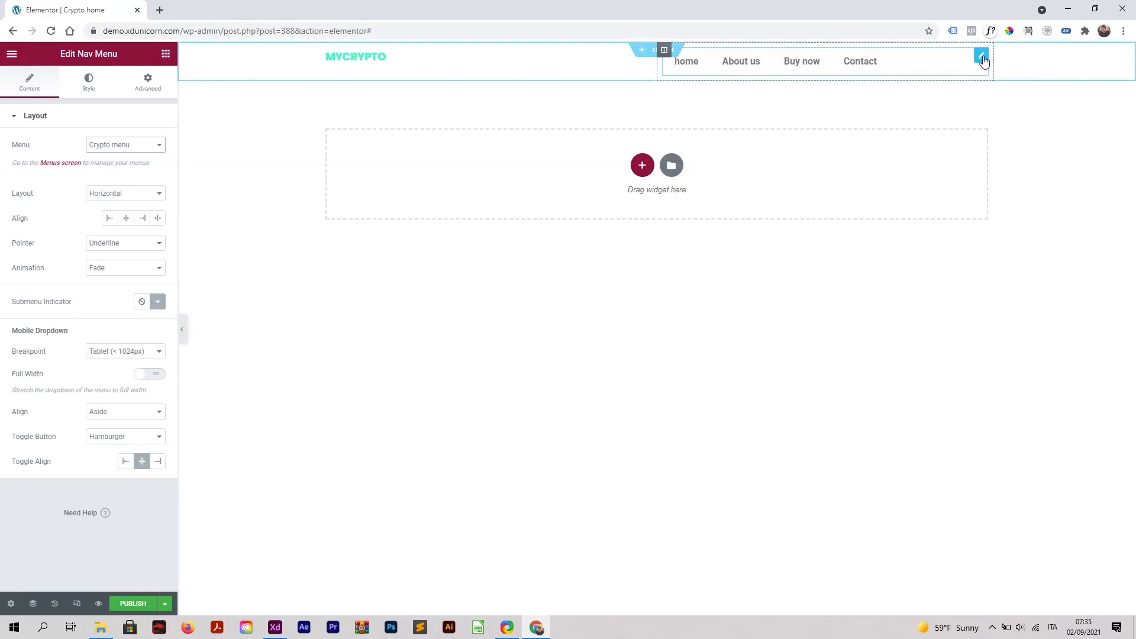
{"action": "left_click", "coordinate": [65, 94]}
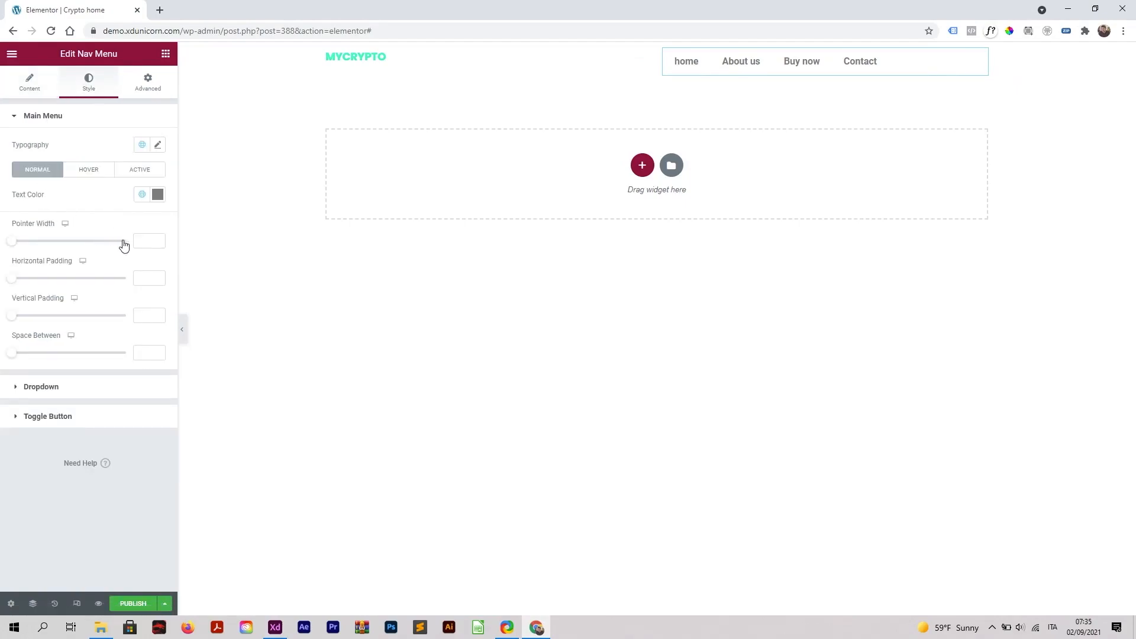
{"action": "left_click", "coordinate": [158, 146]}
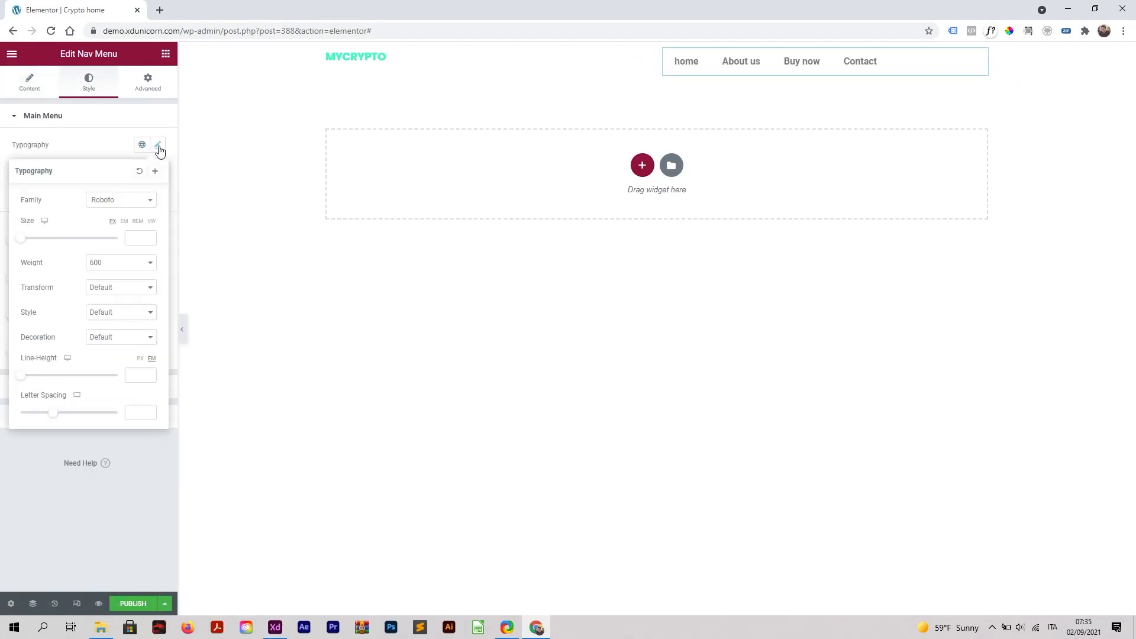
{"action": "left_click", "coordinate": [116, 203]}
{"action": "type", "text": "poppi"}
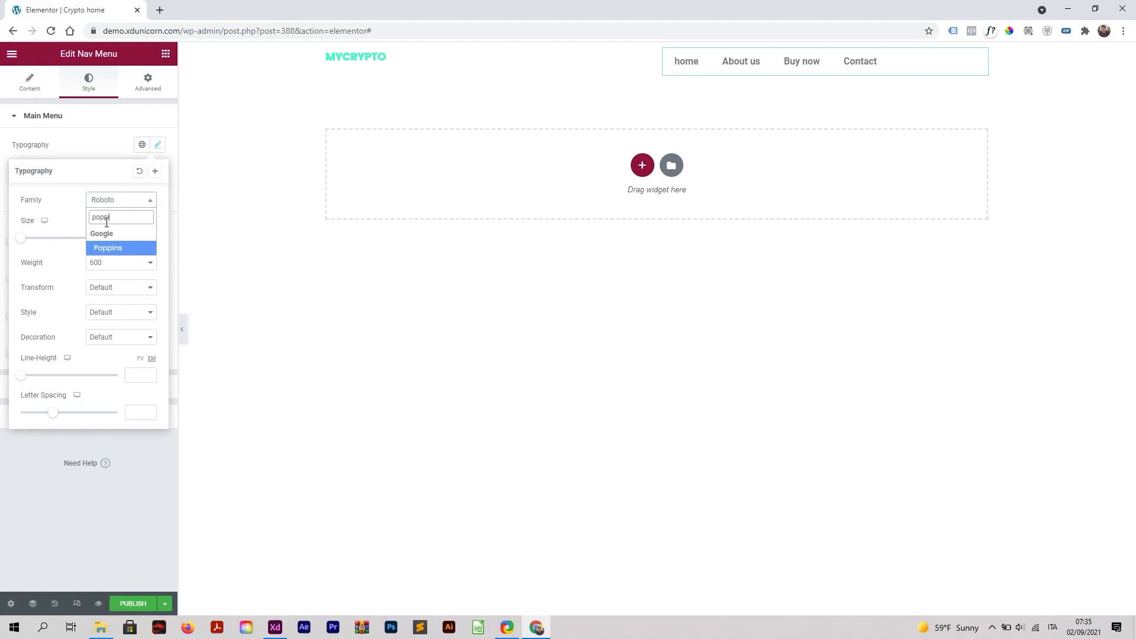
{"action": "key", "text": "Return"}
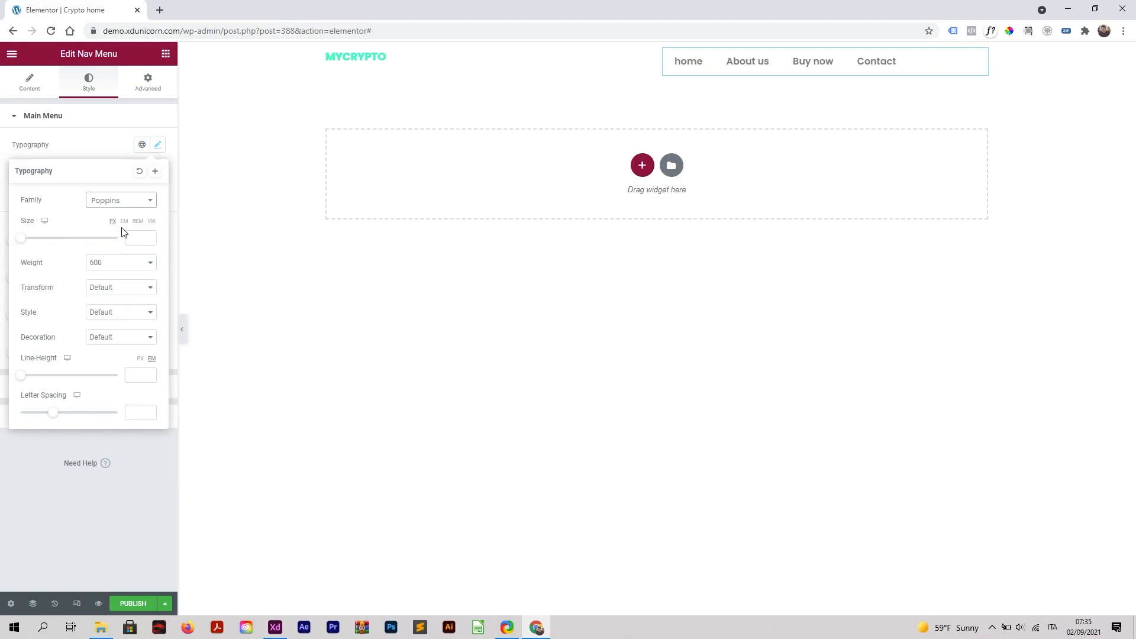
Set the nav menu's text transform to Uppercase and its font weight to 700
{"action": "left_click", "coordinate": [107, 290]}
{"action": "left_click", "coordinate": [130, 307]}
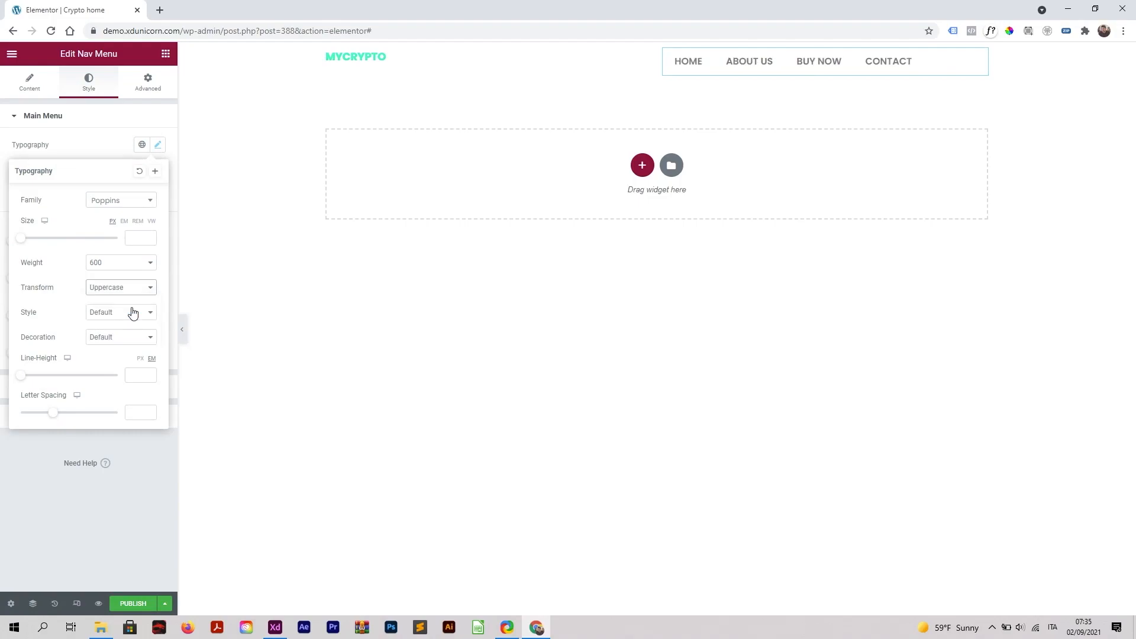
{"action": "left_click", "coordinate": [112, 272]}
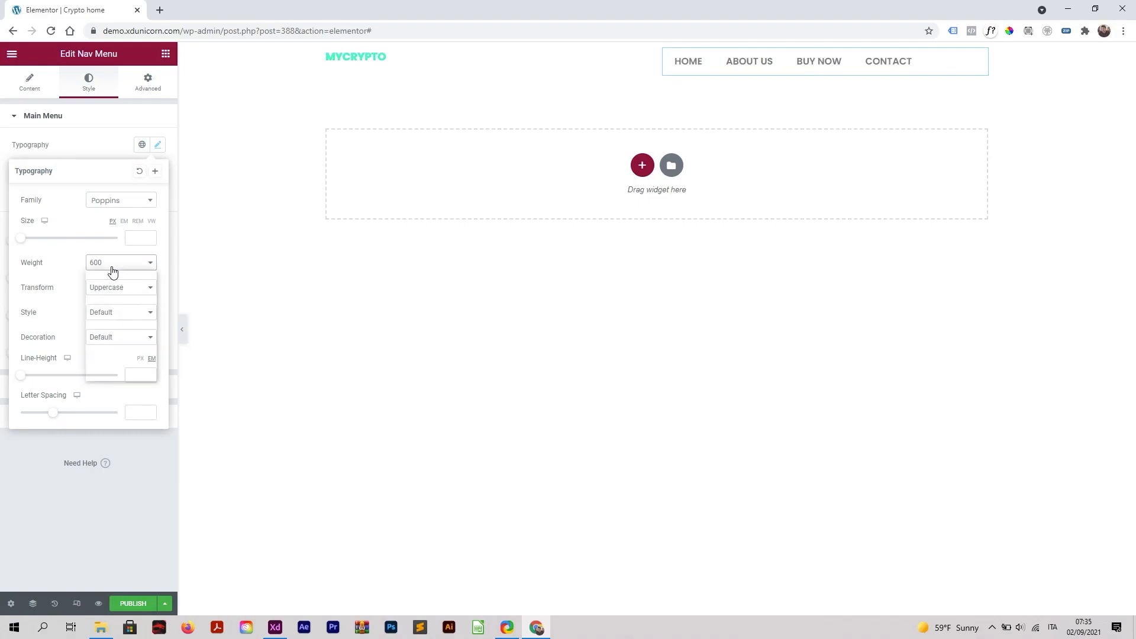
{"action": "left_click", "coordinate": [127, 328]}
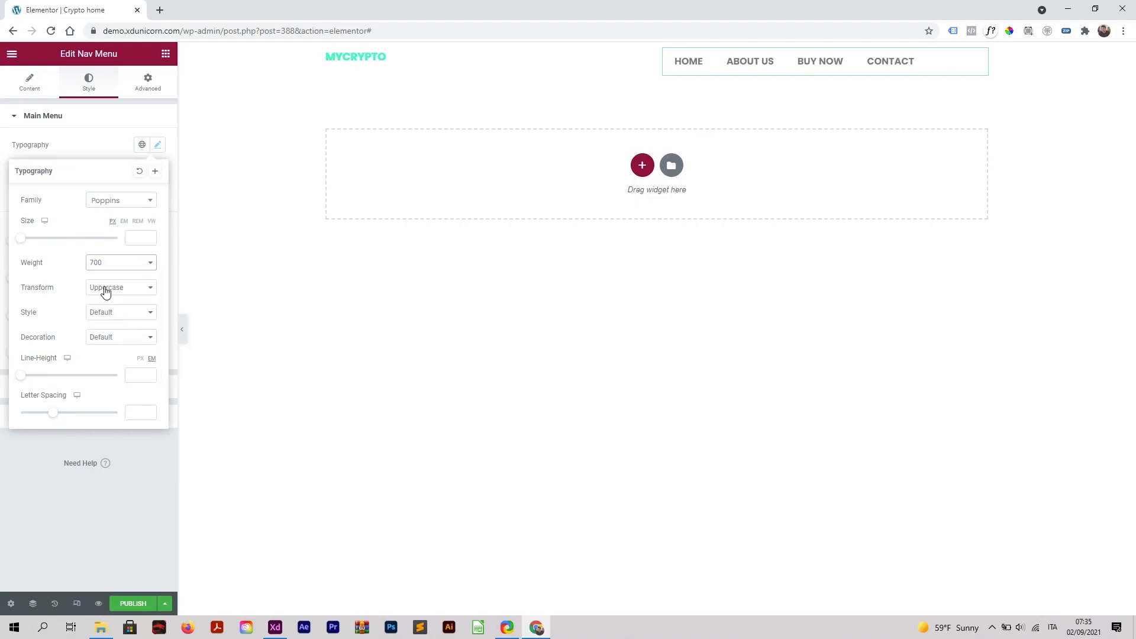
Set the nav menu's font size to 14 px
{"action": "left_click_drag", "start_coordinate": [23, 241], "coordinate": [28, 248]}
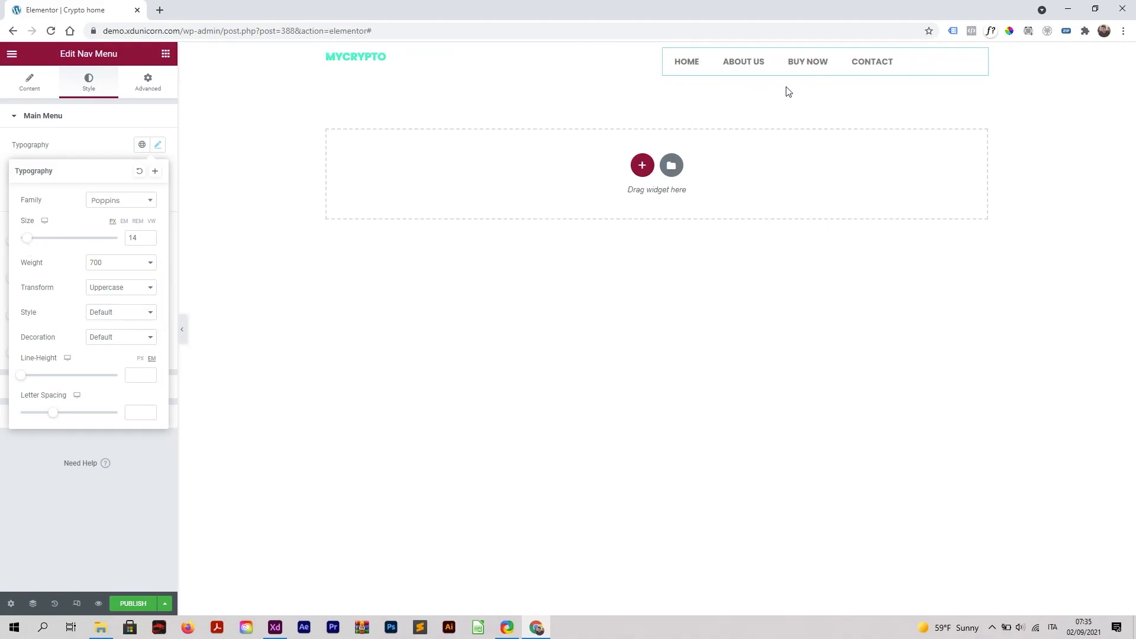
{"action": "left_click", "coordinate": [92, 146]}
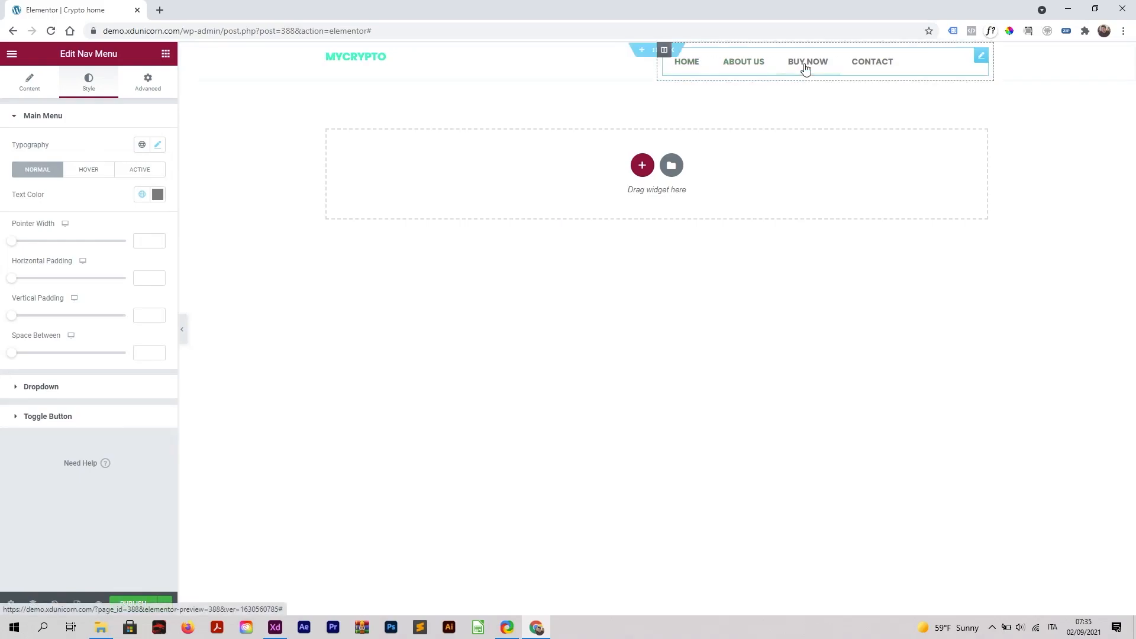
Set the nav menu's pointer to None and align the menu to the right
{"action": "left_click", "coordinate": [34, 90]}
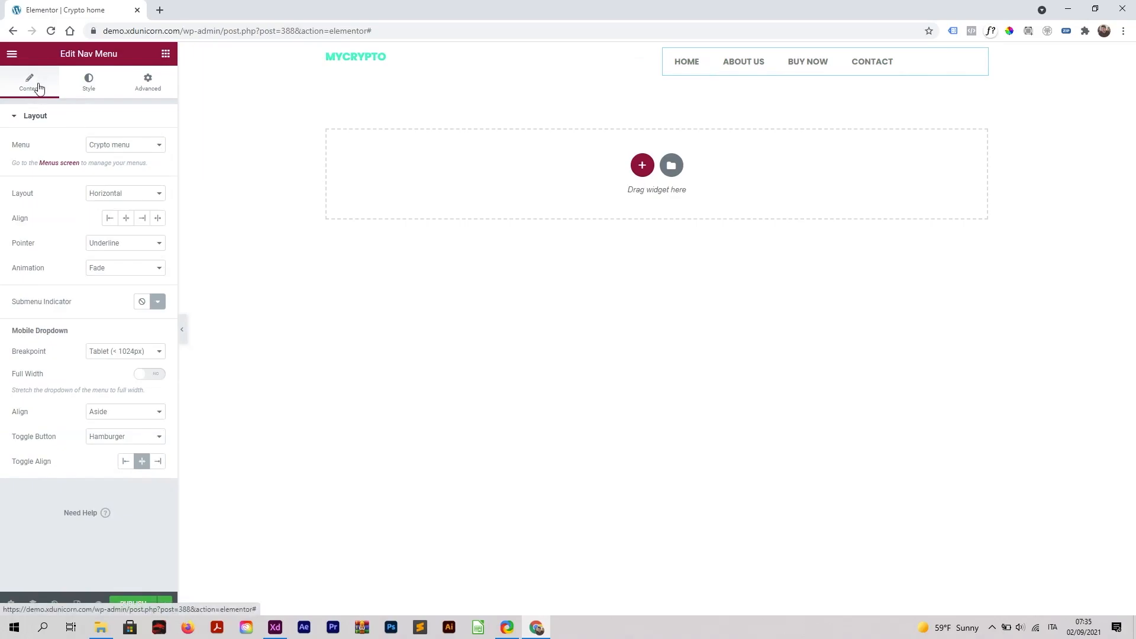
{"action": "left_click", "coordinate": [116, 245]}
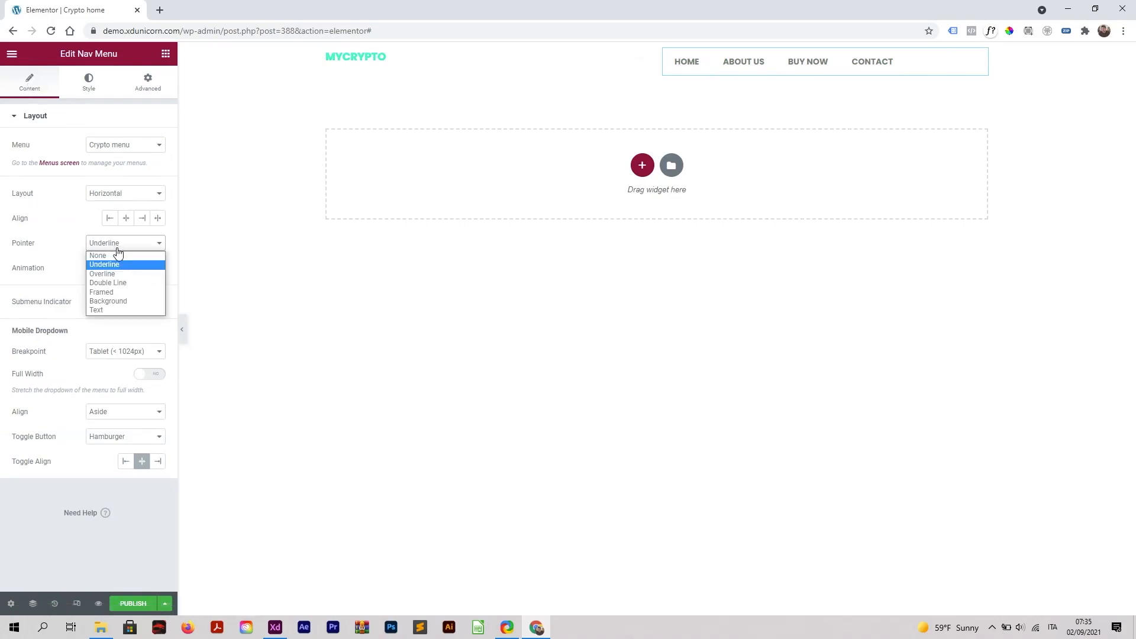
{"action": "left_click", "coordinate": [115, 255]}
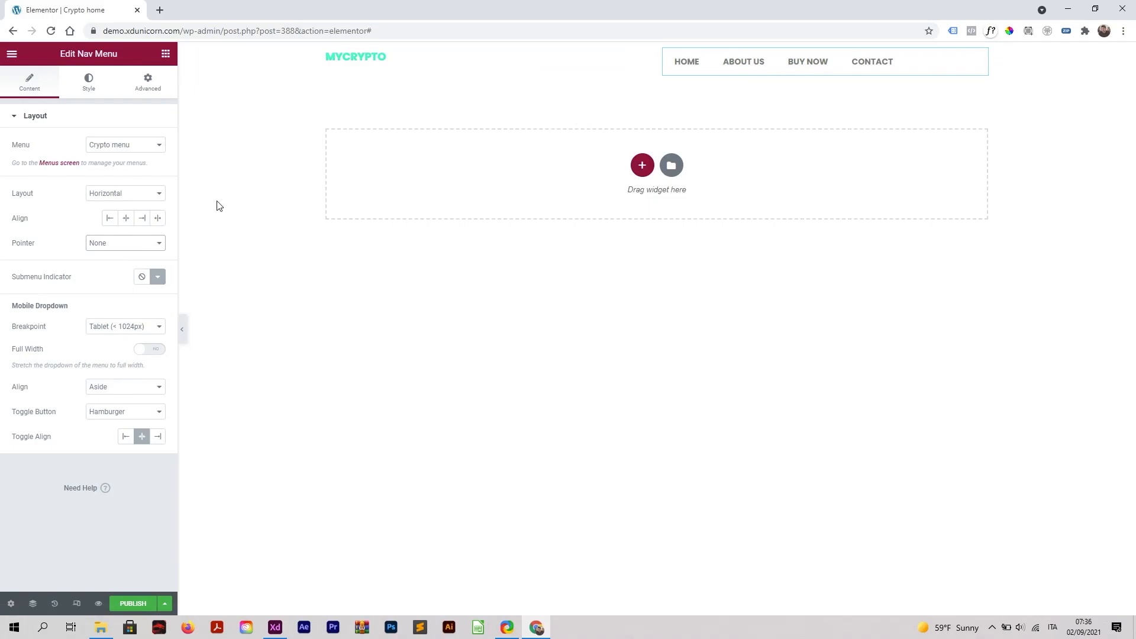
{"action": "left_click", "coordinate": [142, 218]}
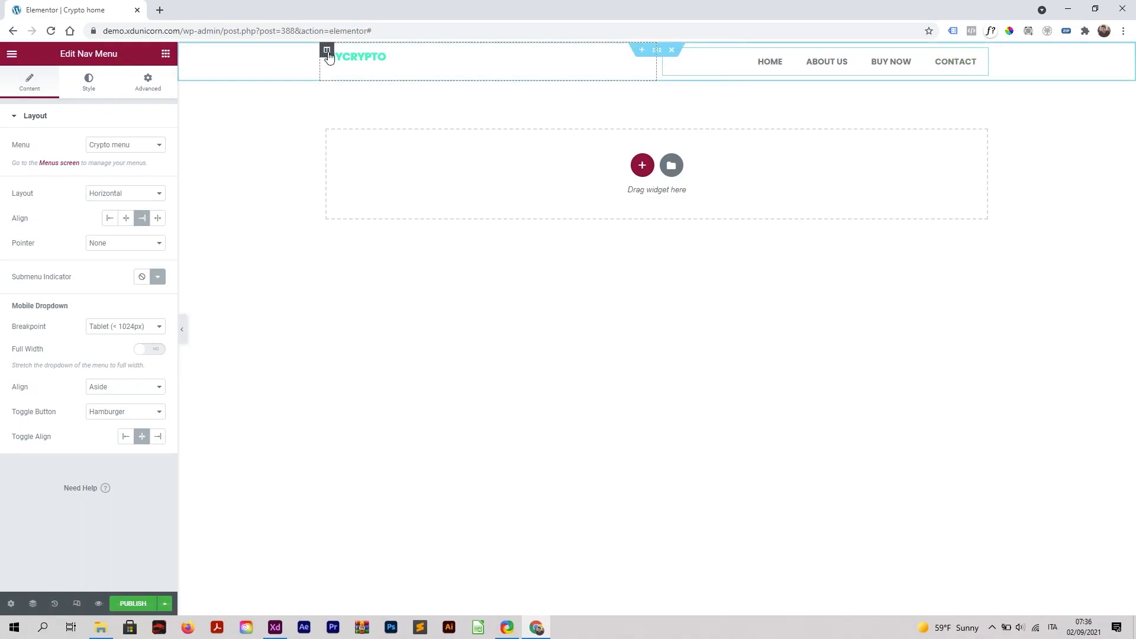
Set the vertical alignment of both the logo column and the nav menu column to Middle
{"action": "left_click", "coordinate": [327, 51]}
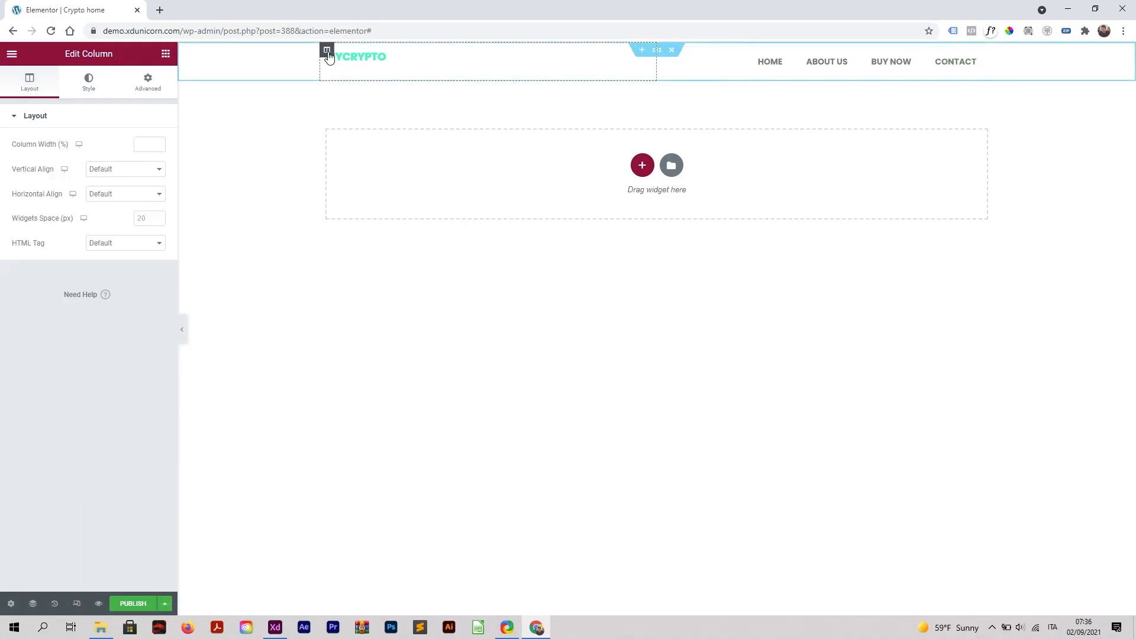
{"action": "left_click", "coordinate": [112, 169]}
{"action": "left_click", "coordinate": [123, 203]}
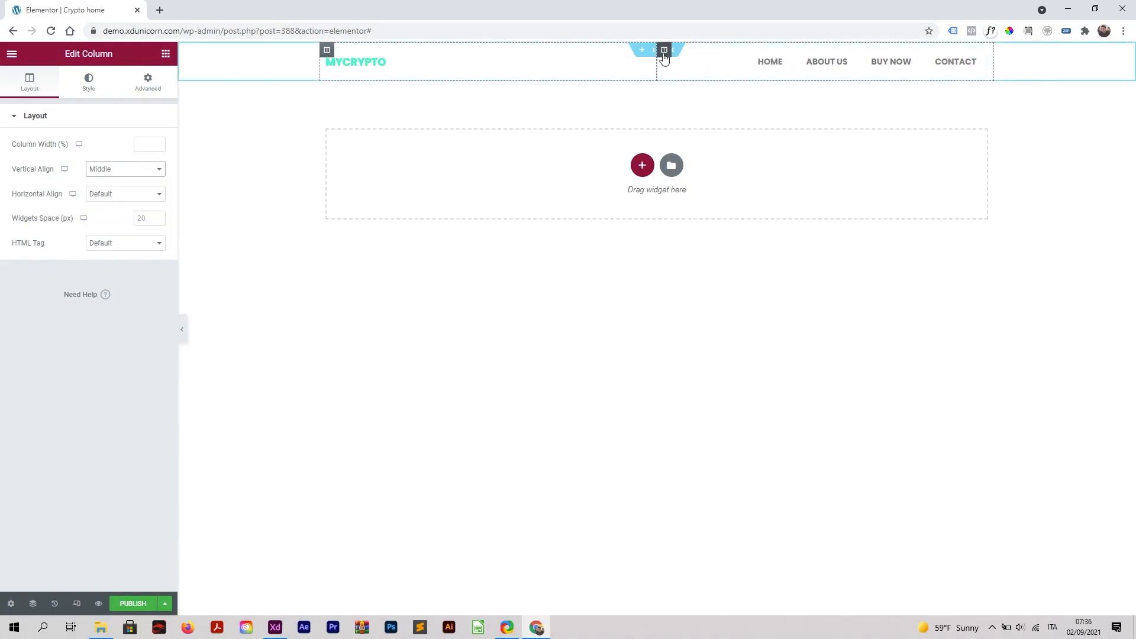
{"action": "left_click", "coordinate": [663, 51]}
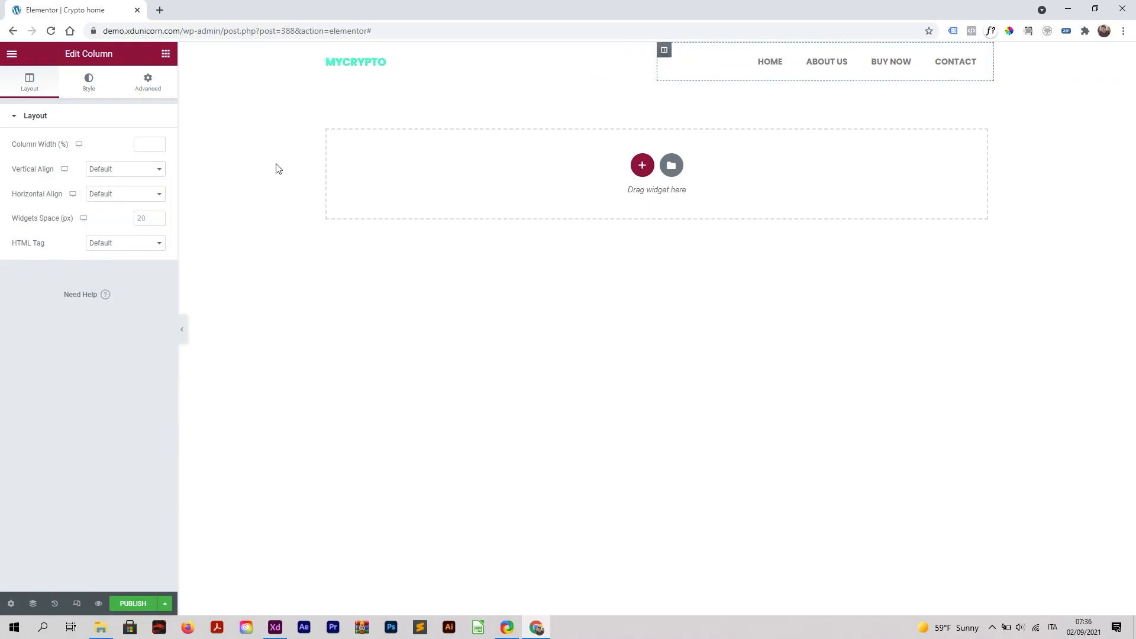
{"action": "left_click", "coordinate": [134, 171]}
{"action": "left_click", "coordinate": [128, 200]}
Switch to Adobe XD and copy the hex code #1D1437 from the first stop of the Web 1920 – 1 artboard's gradient fill
{"action": "left_click", "coordinate": [275, 627]}
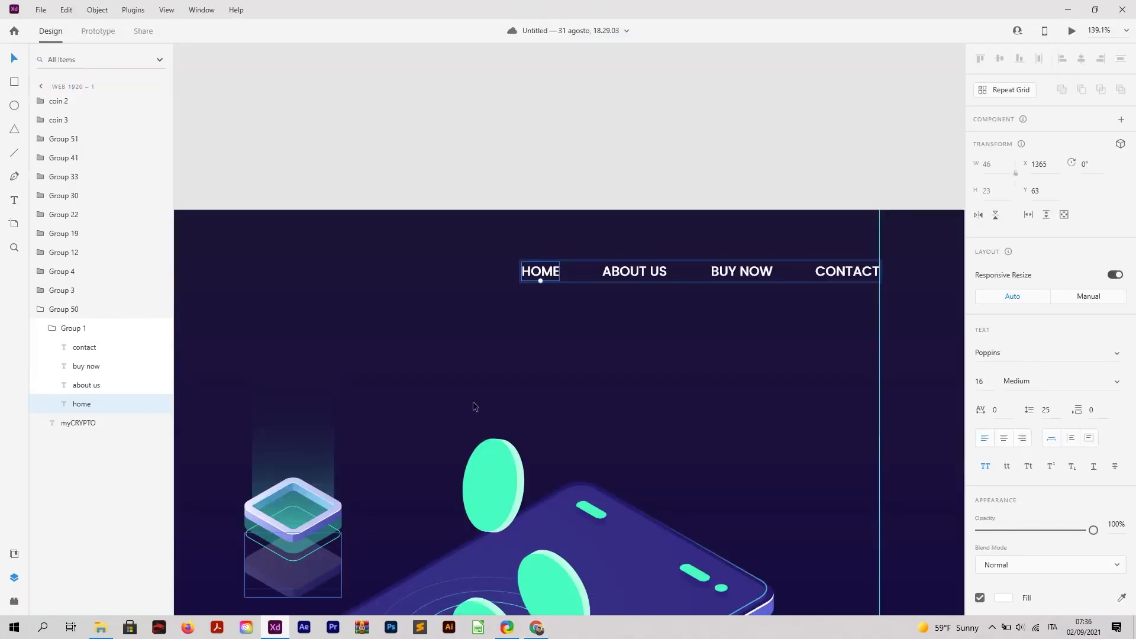
{"action": "left_click", "coordinate": [534, 161]}
{"action": "scroll", "coordinate": [551, 163], "scroll_direction": "down", "scroll_amount": 6}
{"action": "scroll", "coordinate": [284, 178], "scroll_direction": "up", "scroll_amount": 2}
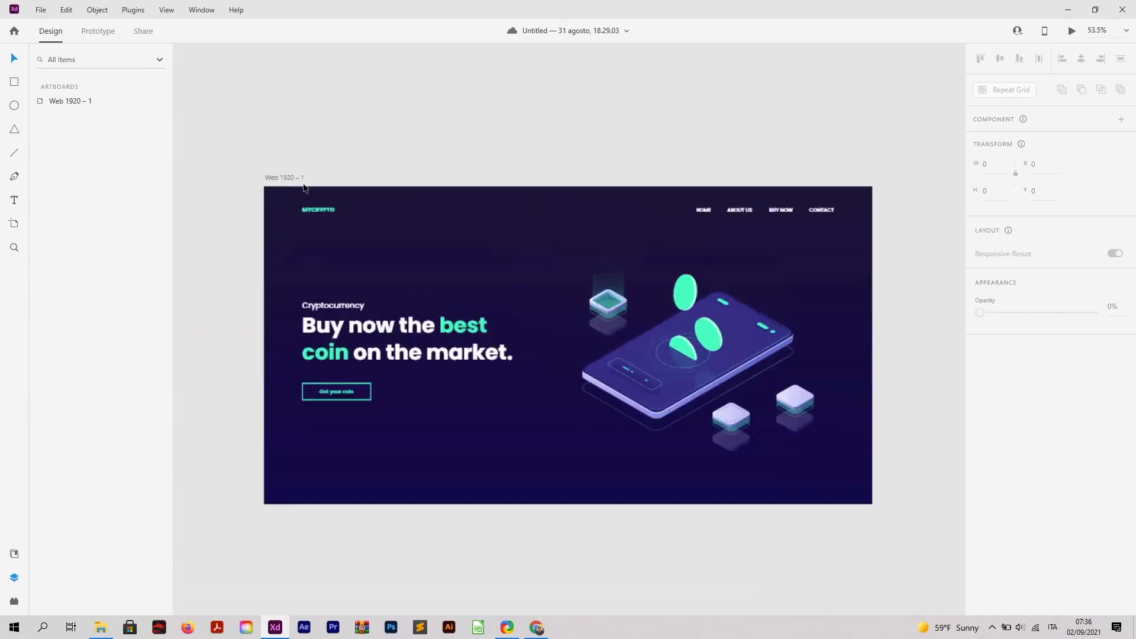
{"action": "scroll", "coordinate": [303, 188], "scroll_direction": "up", "scroll_amount": 2}
{"action": "left_click", "coordinate": [264, 183]}
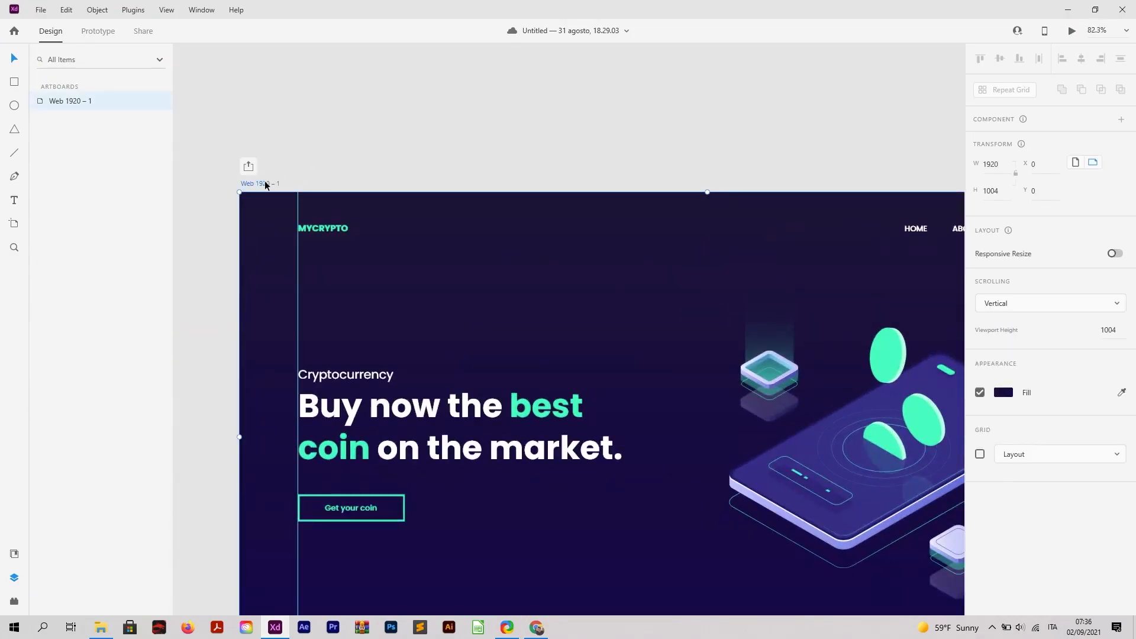
{"action": "left_click", "coordinate": [1003, 395]}
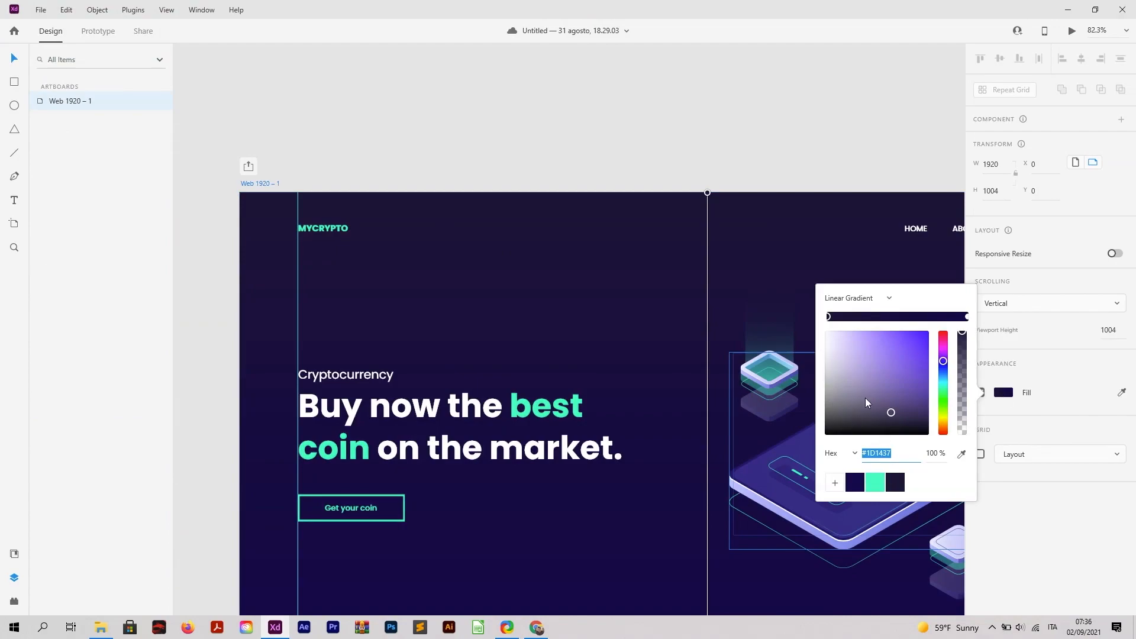
{"action": "left_click", "coordinate": [907, 458]}
{"action": "left_click_drag", "start_coordinate": [907, 458], "coordinate": [859, 458]}
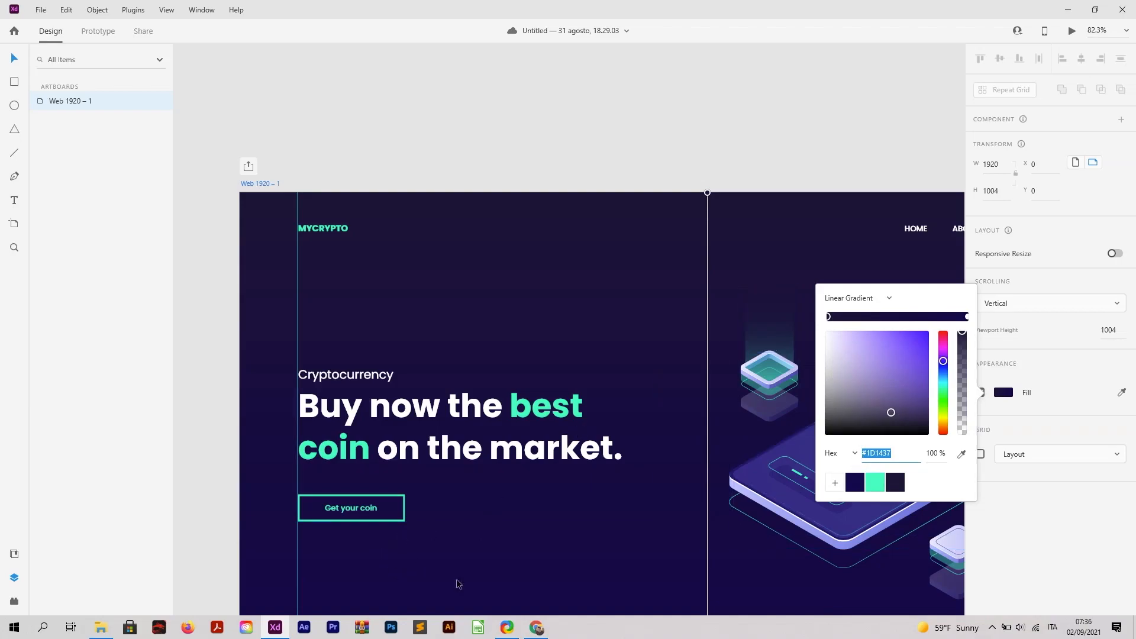
Switch back to Elementor in the browser and set the page's body background type to gradient
{"action": "left_click", "coordinate": [536, 628]}
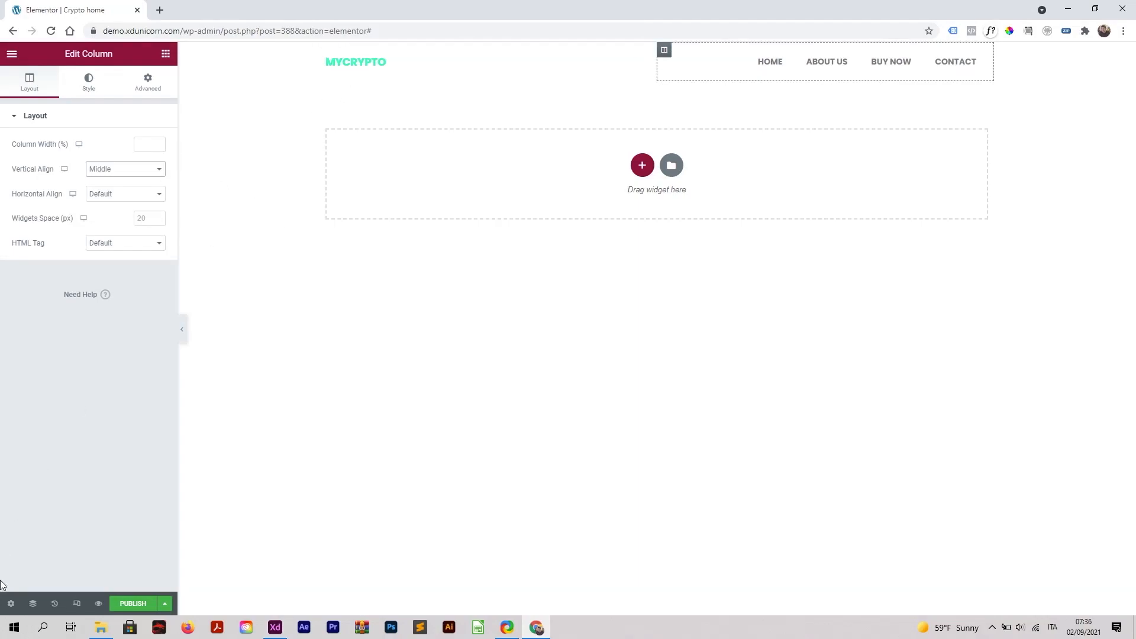
{"action": "left_click", "coordinate": [10, 603]}
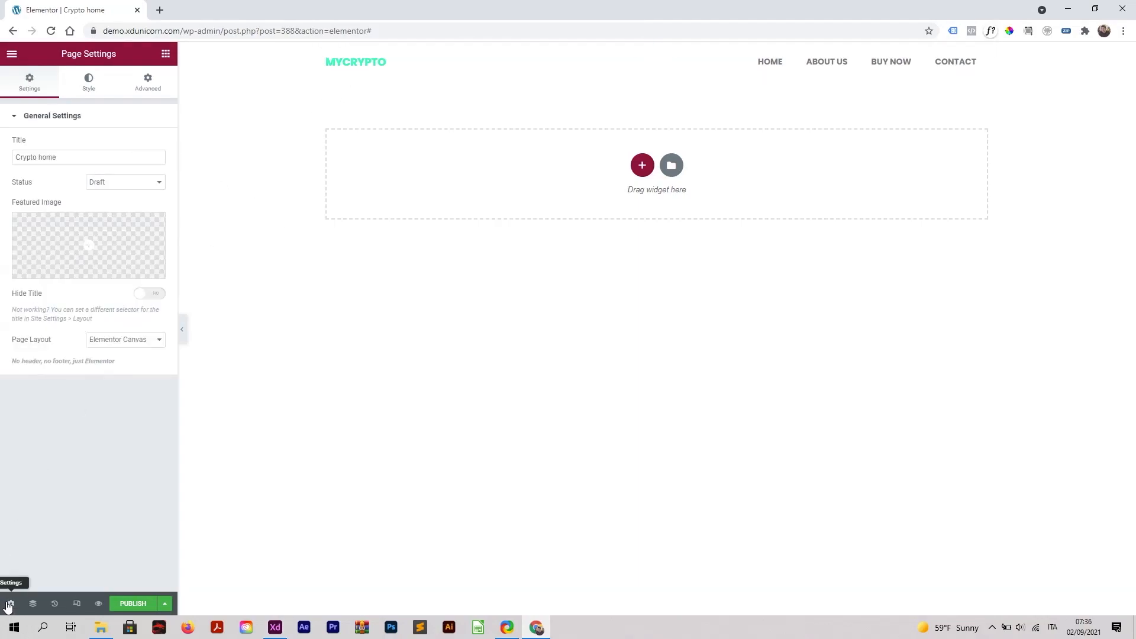
{"action": "left_click", "coordinate": [89, 84]}
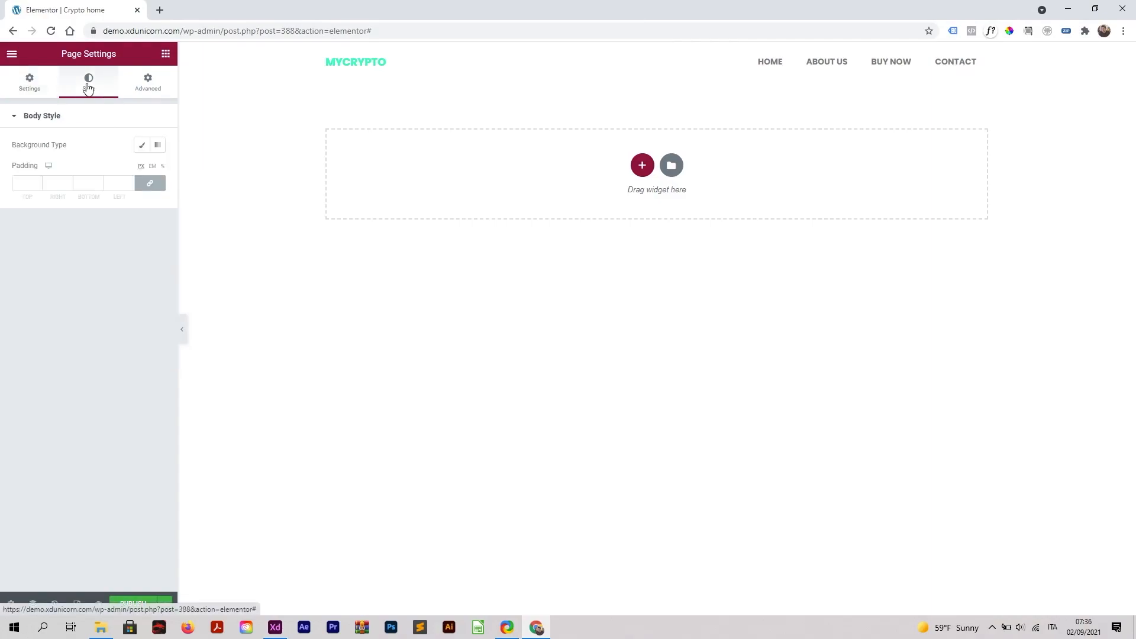
{"action": "left_click", "coordinate": [158, 146]}
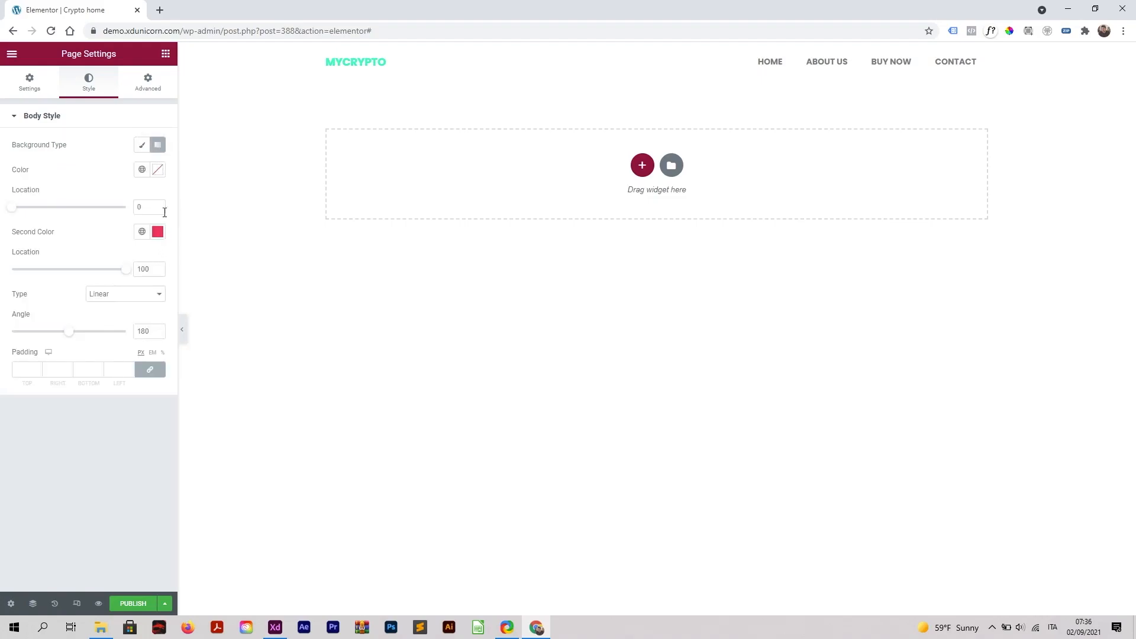
Pick a dark red as the first color of the page's background gradient
{"action": "left_click", "coordinate": [158, 170]}
{"action": "left_click_drag", "start_coordinate": [127, 218], "coordinate": [84, 241]}
{"action": "mouse_move", "coordinate": [92, 259]}
{"action": "left_mouse_down"}
{"action": "mouse_move", "coordinate": [58, 266]}
{"action": "mouse_move", "coordinate": [119, 251]}
{"action": "mouse_move", "coordinate": [100, 258]}
{"action": "left_mouse_up"}
{"action": "left_click", "coordinate": [424, 134]}
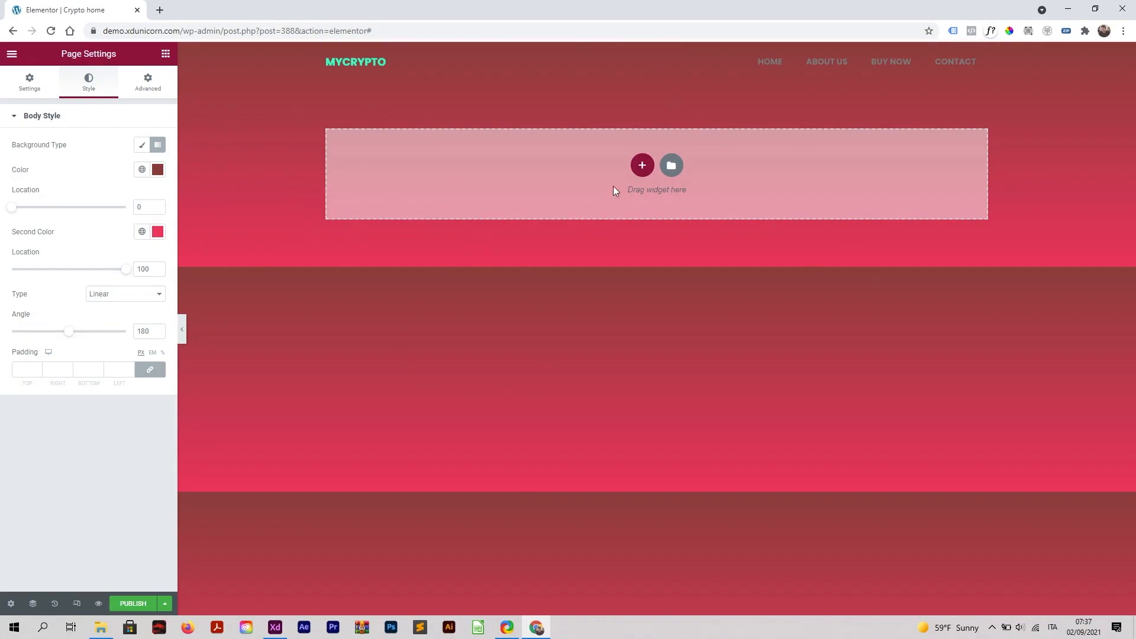
Add a single-column section below the header and set its height to Fit To Screen
{"action": "left_click", "coordinate": [642, 166]}
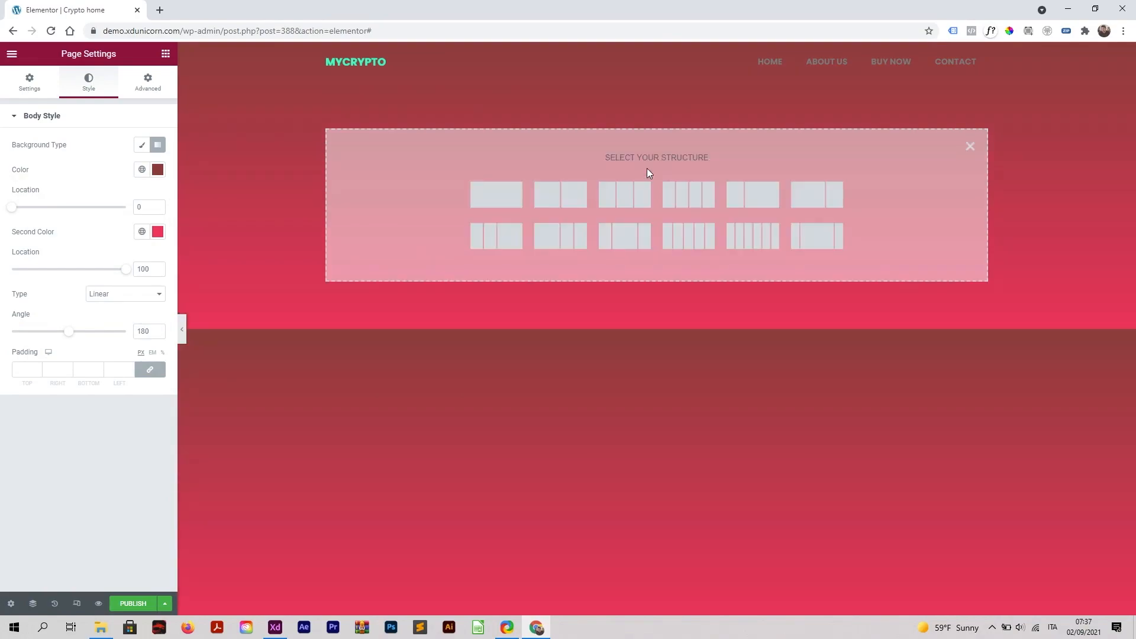
{"action": "left_click", "coordinate": [514, 204]}
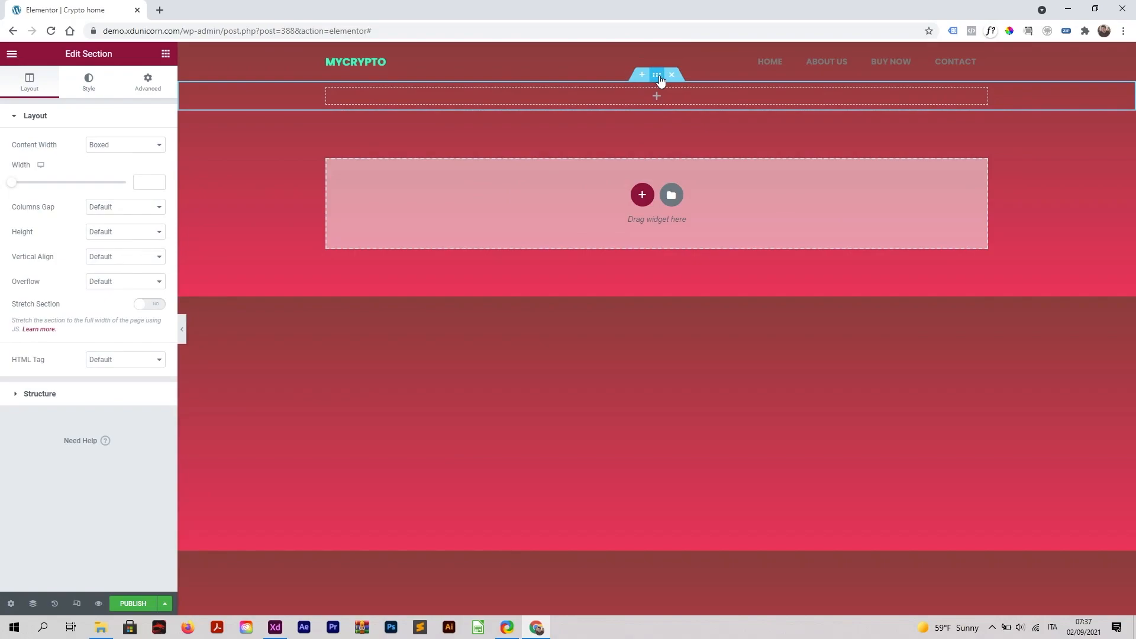
{"action": "left_click", "coordinate": [125, 237]}
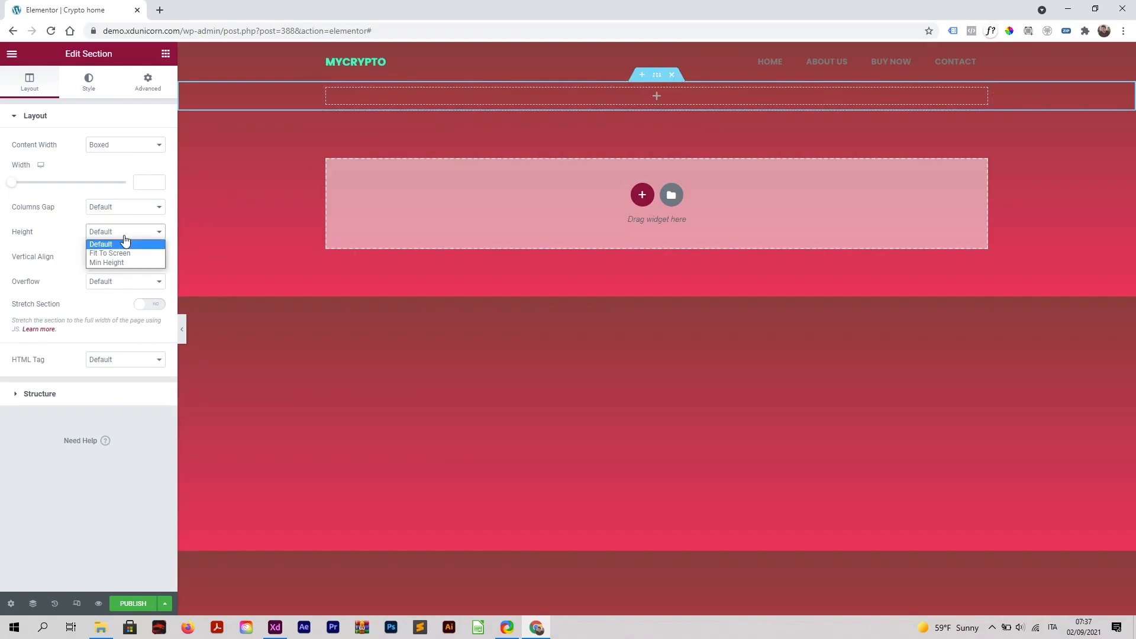
{"action": "left_click", "coordinate": [123, 253]}
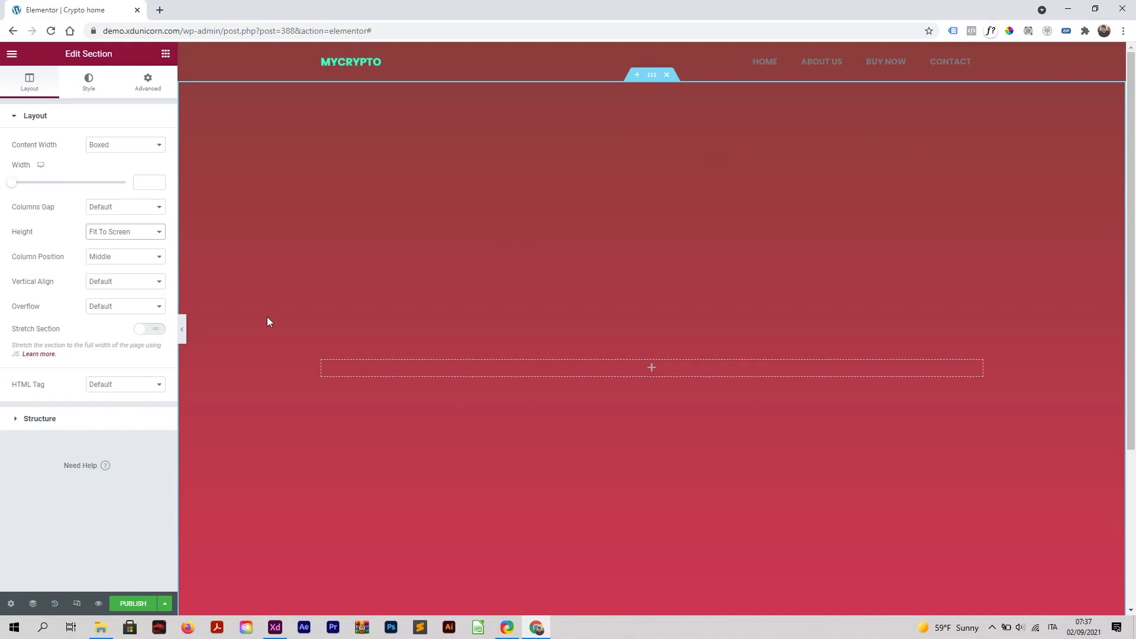
Set the first color of the page's background gradient to #1D1437
{"action": "left_click", "coordinate": [11, 603]}
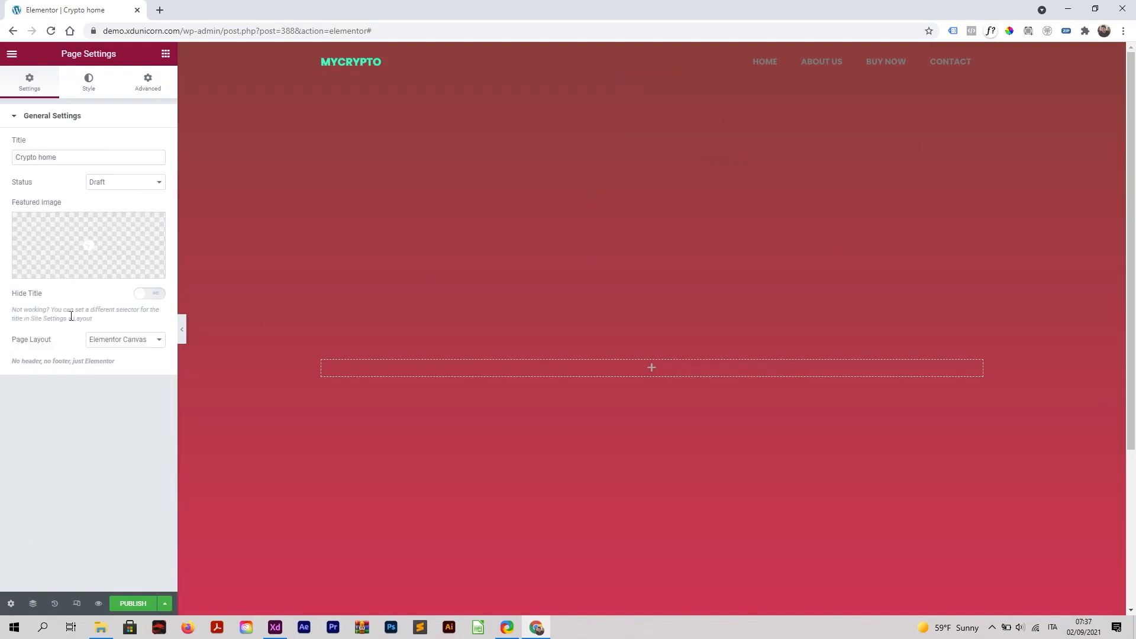
{"action": "left_click", "coordinate": [90, 89]}
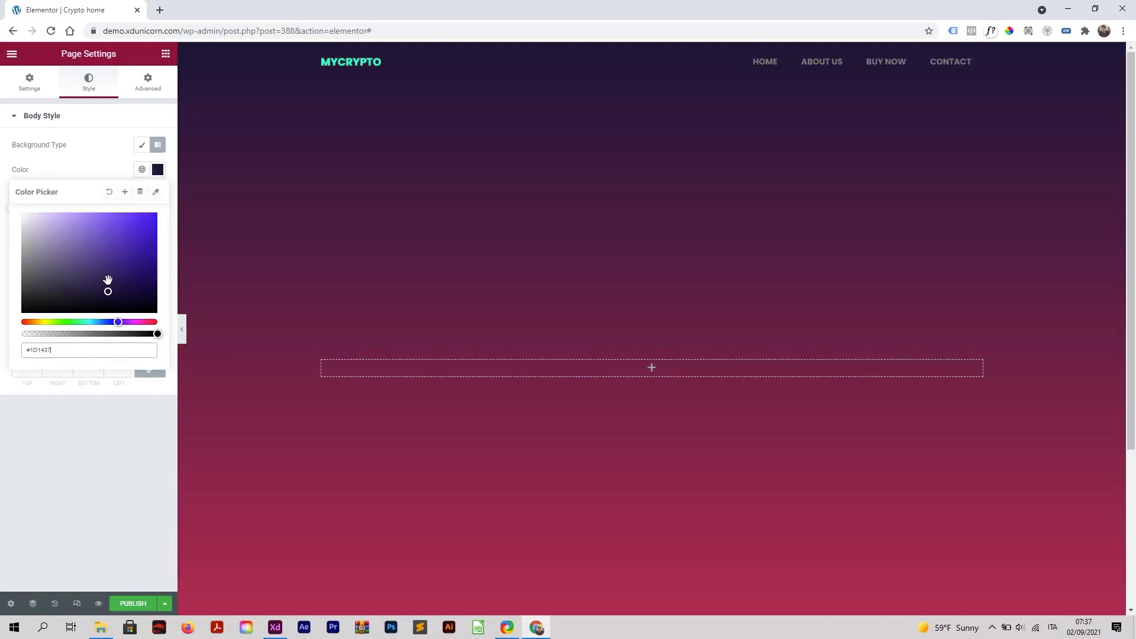
{"action": "left_click", "coordinate": [90, 177]}
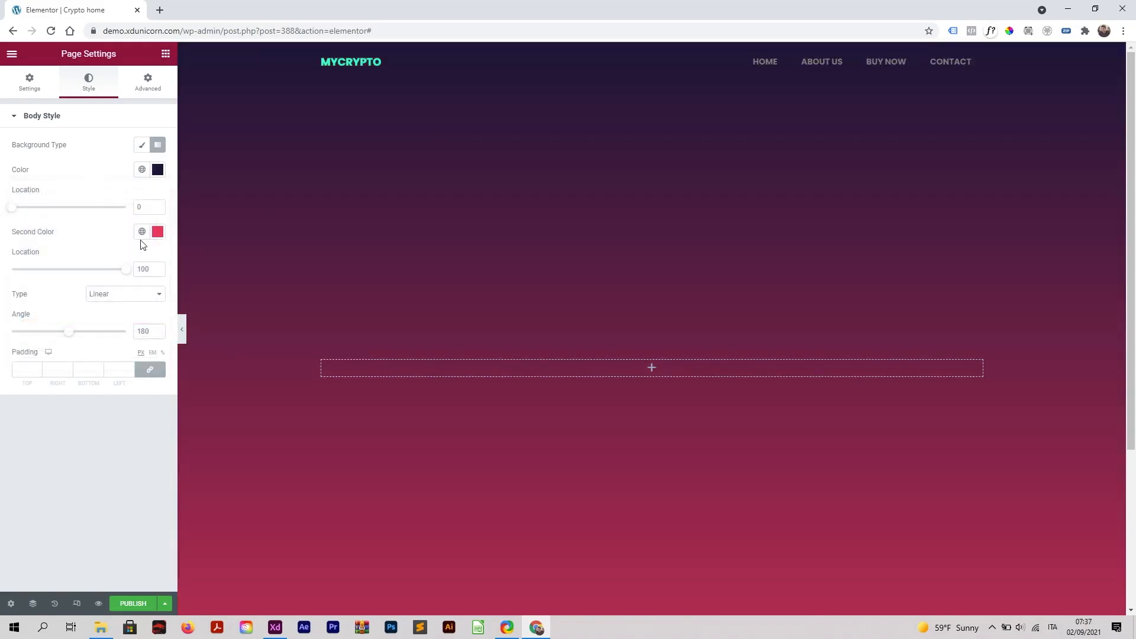
Copy the artboard gradient's end color from Adobe XD and set it, #13004A, as the page background's second color in Elementor
{"action": "left_click", "coordinate": [275, 628]}
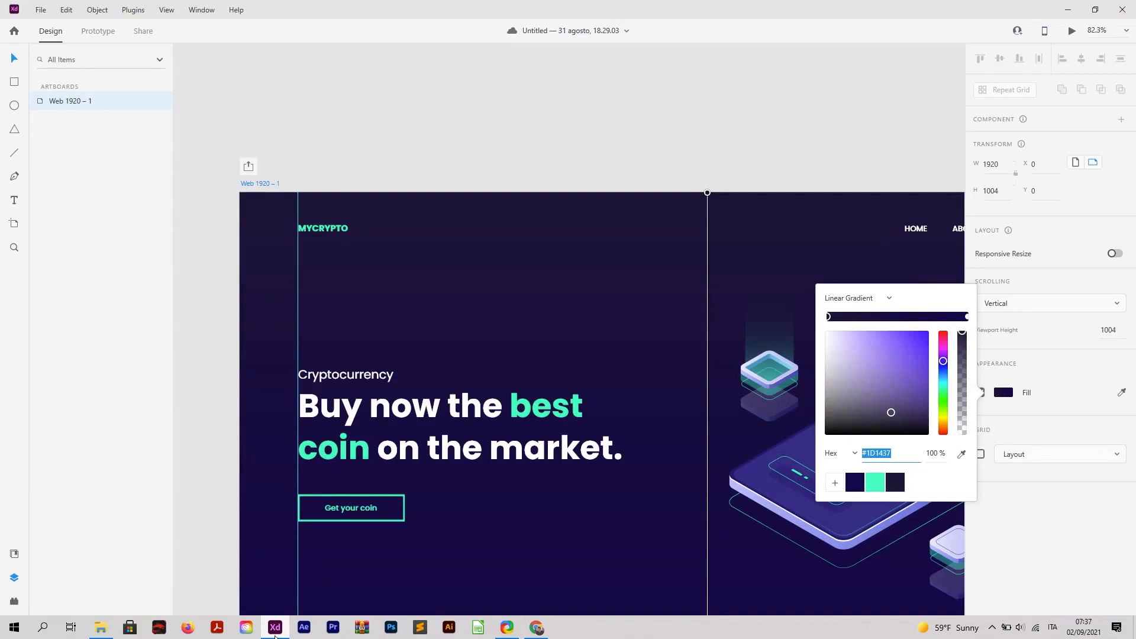
{"action": "left_click", "coordinate": [967, 317]}
{"action": "left_click", "coordinate": [535, 632]}
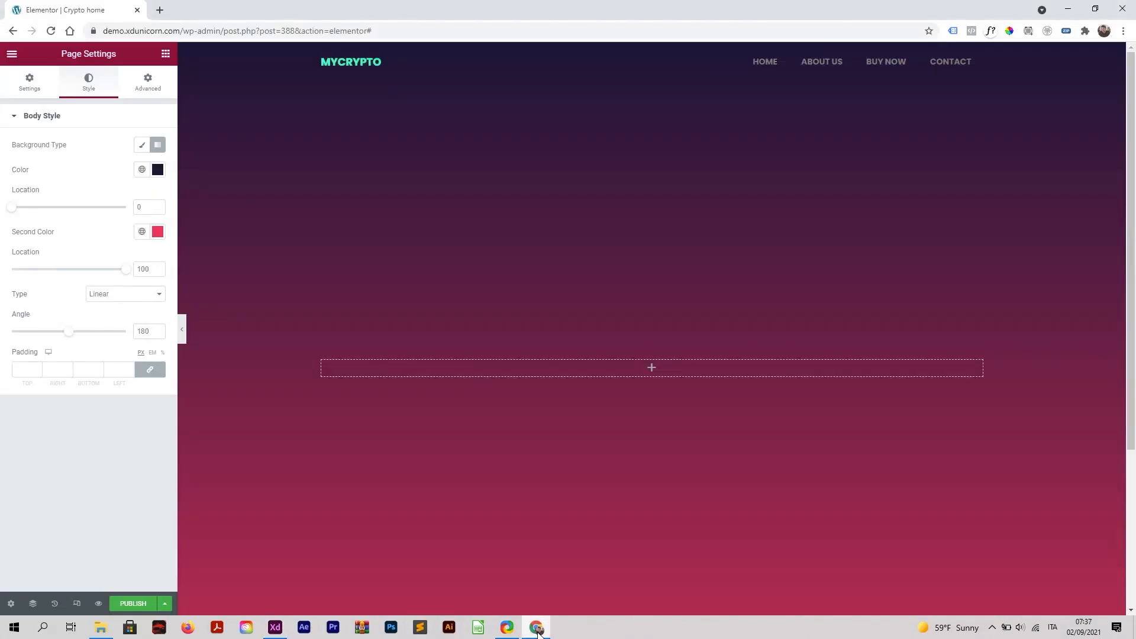
{"action": "left_click", "coordinate": [157, 231]}
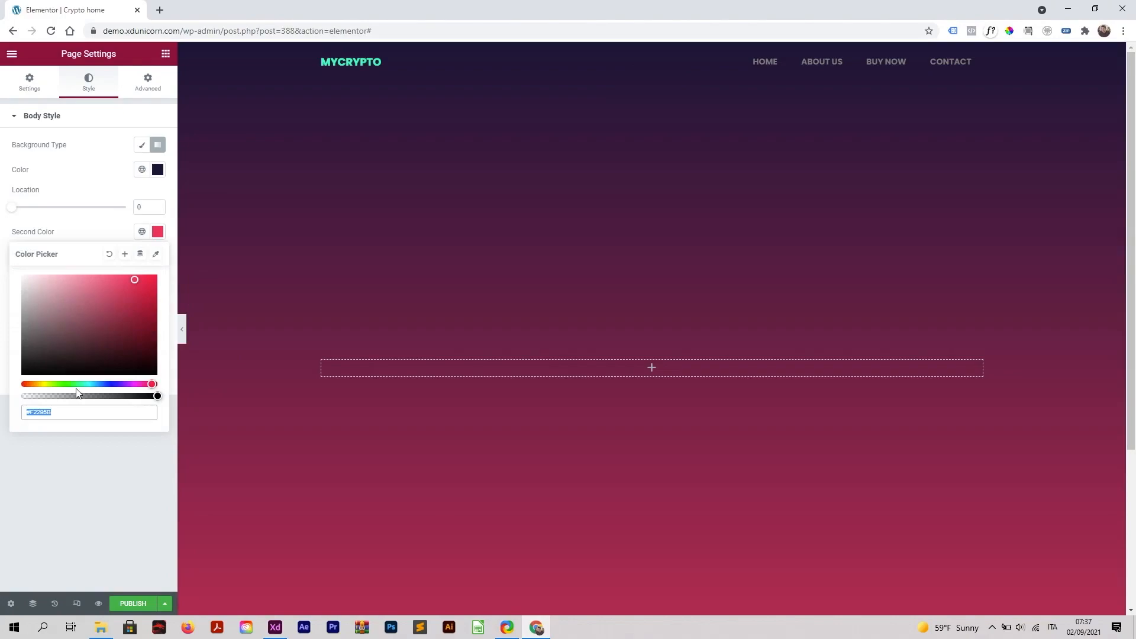
{"action": "type", "text": "#13004A"}
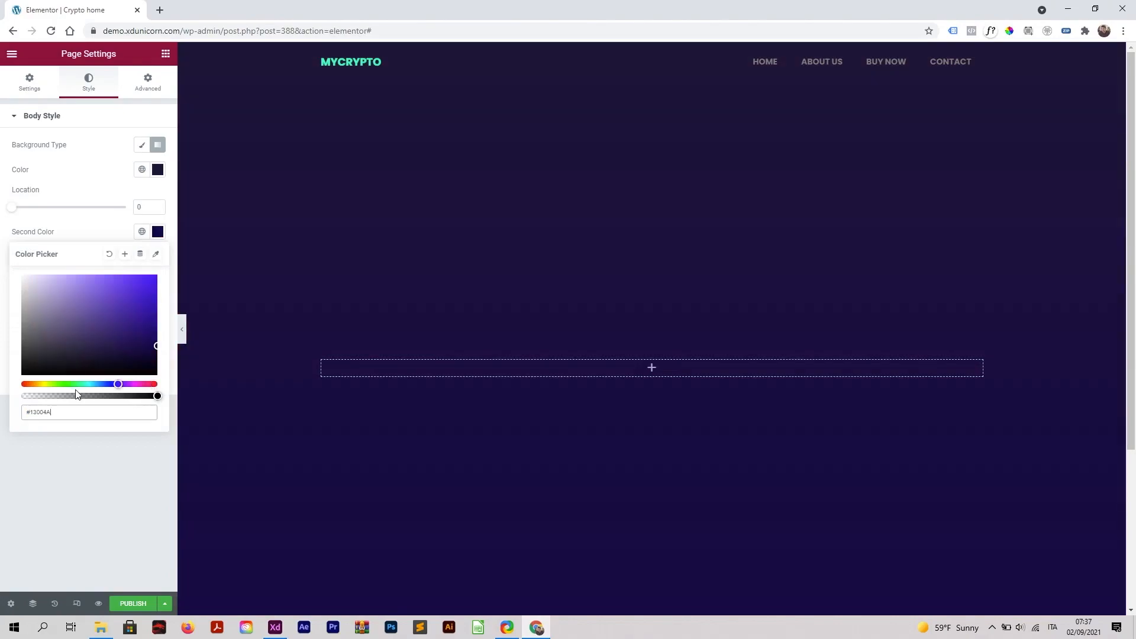
{"action": "left_click", "coordinate": [113, 236]}
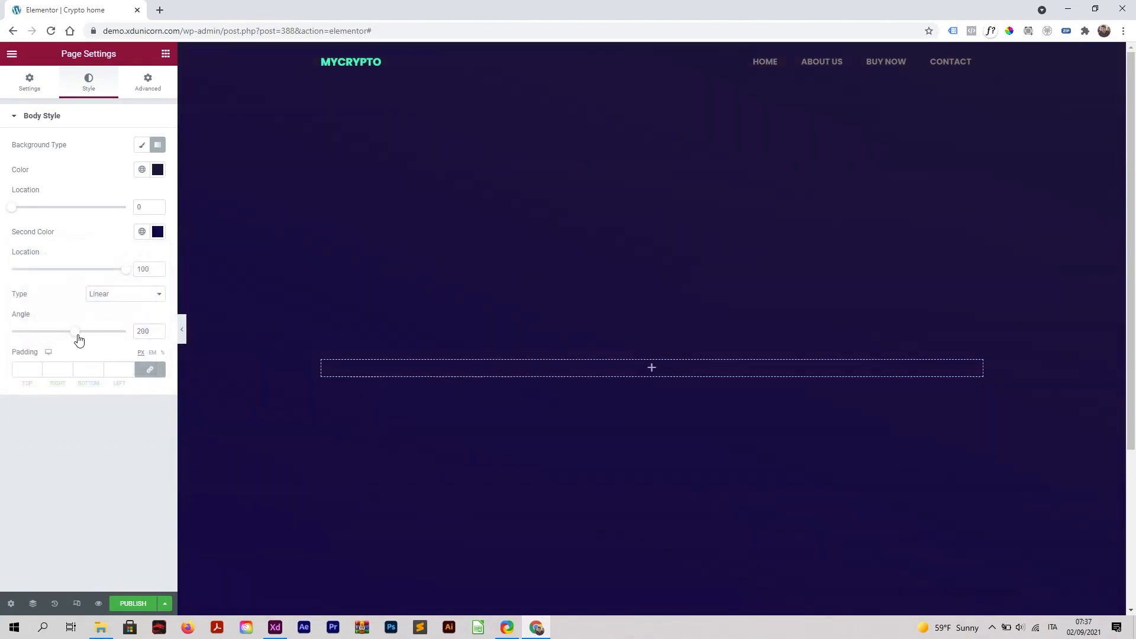
Try a gradient angle of 150 with a bright violet second color on the page background
{"action": "mouse_move", "coordinate": [69, 335]}
{"action": "left_mouse_down"}
{"action": "mouse_move", "coordinate": [41, 347]}
{"action": "mouse_move", "coordinate": [60, 354]}
{"action": "left_mouse_up"}
{"action": "left_click", "coordinate": [157, 232]}
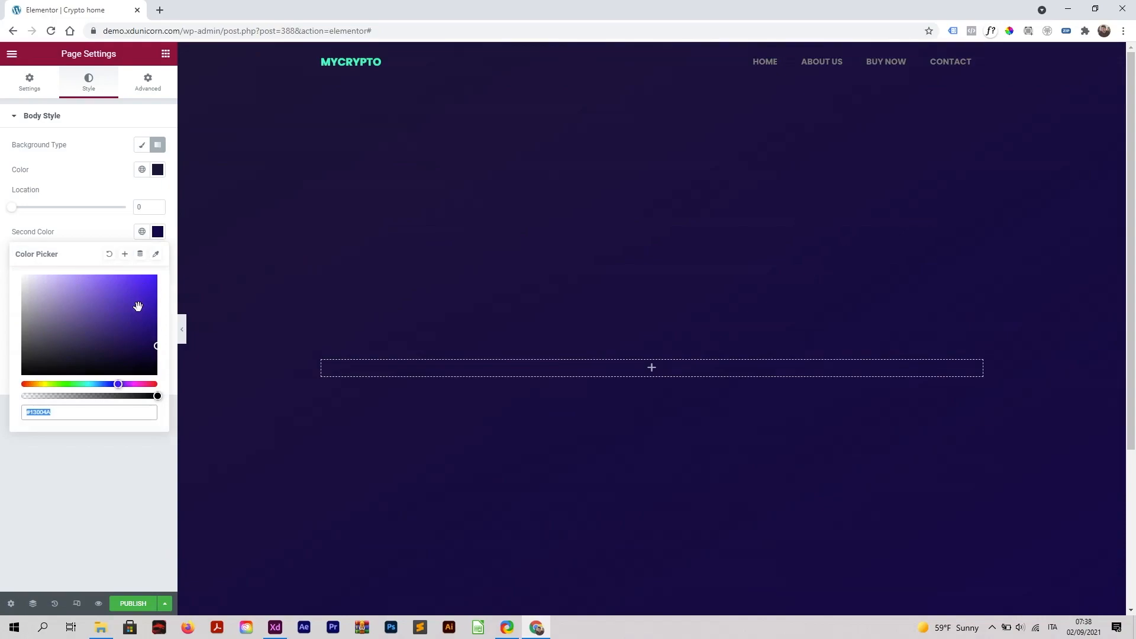
{"action": "type", "text": "#4100FF"}
{"action": "left_click", "coordinate": [109, 254]}
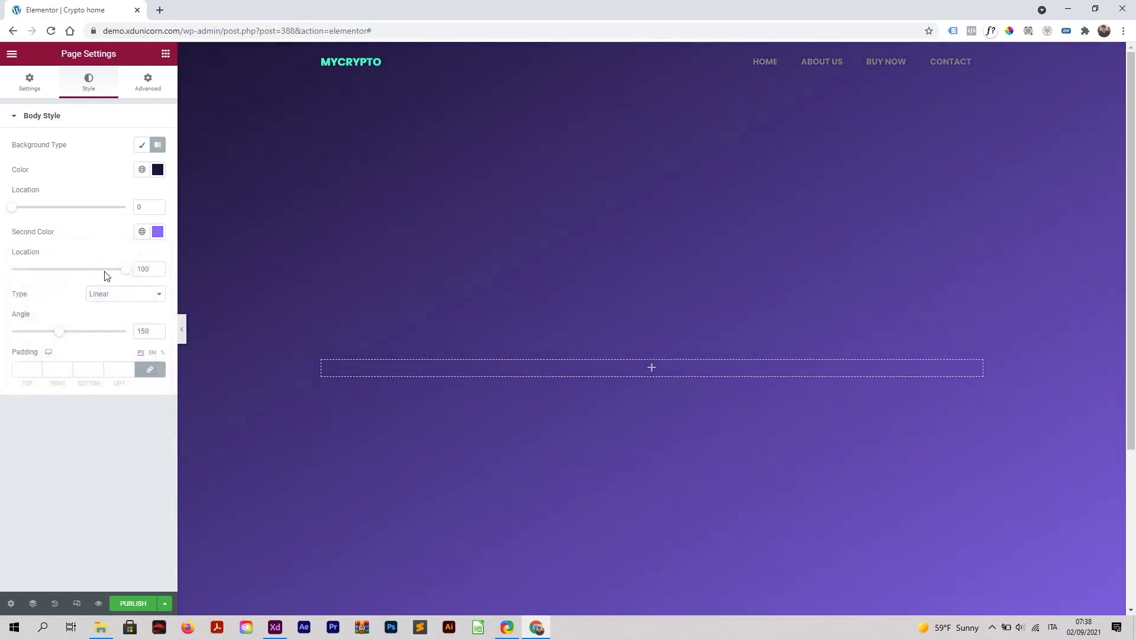
Set the page background gradient's angle to 170 and its second color to #13004A
{"action": "left_click_drag", "start_coordinate": [61, 335], "coordinate": [70, 357]}
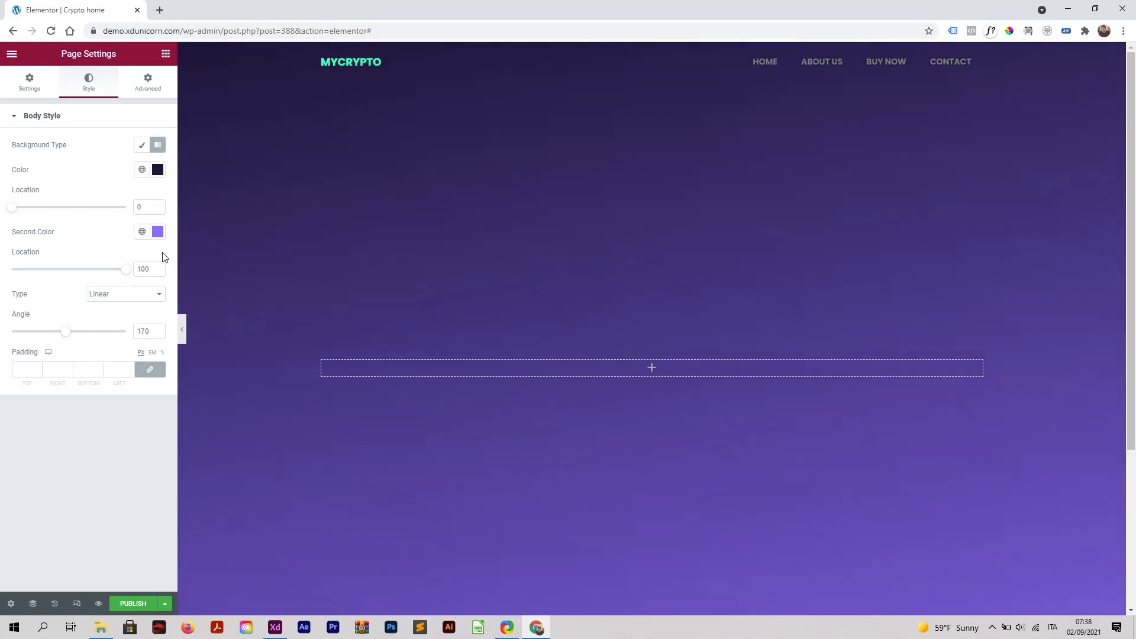
{"action": "left_click", "coordinate": [158, 231]}
{"action": "type", "text": "#13004A"}
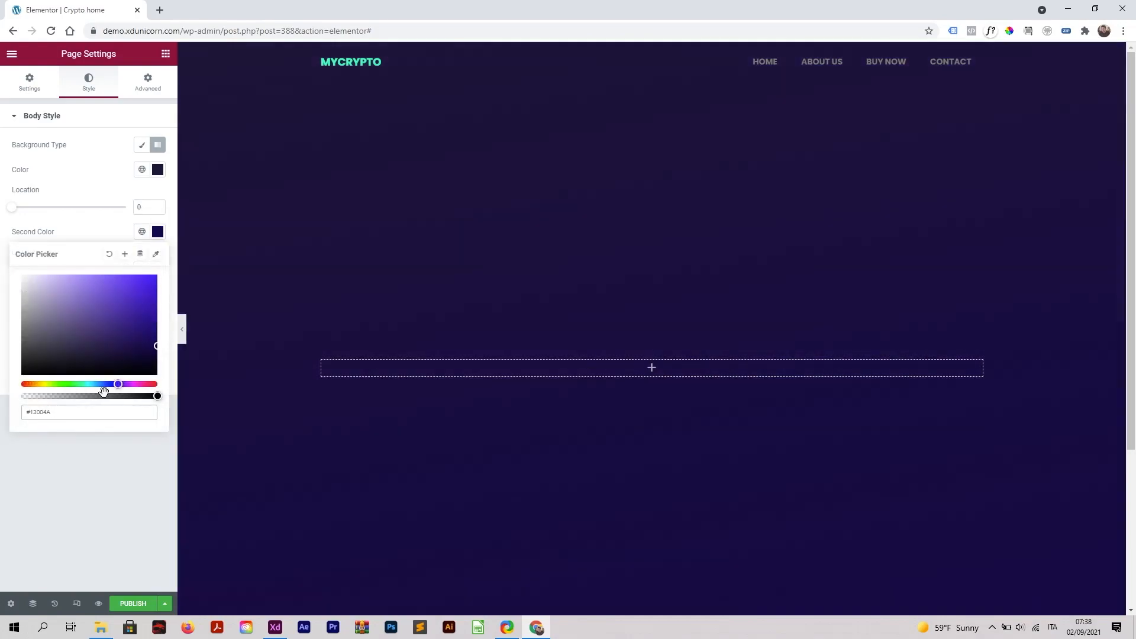
Save the page gradient's first color as a new global color named "darker"
{"action": "left_click", "coordinate": [119, 230]}
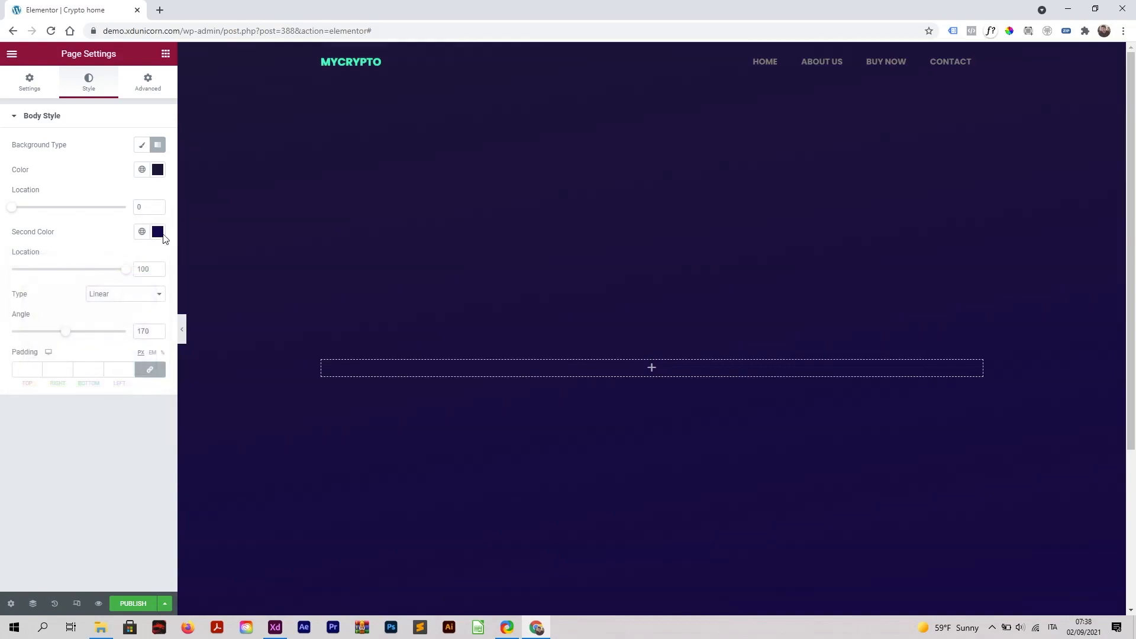
{"action": "left_click", "coordinate": [144, 171]}
{"action": "left_click", "coordinate": [144, 171]}
{"action": "left_click", "coordinate": [157, 171]}
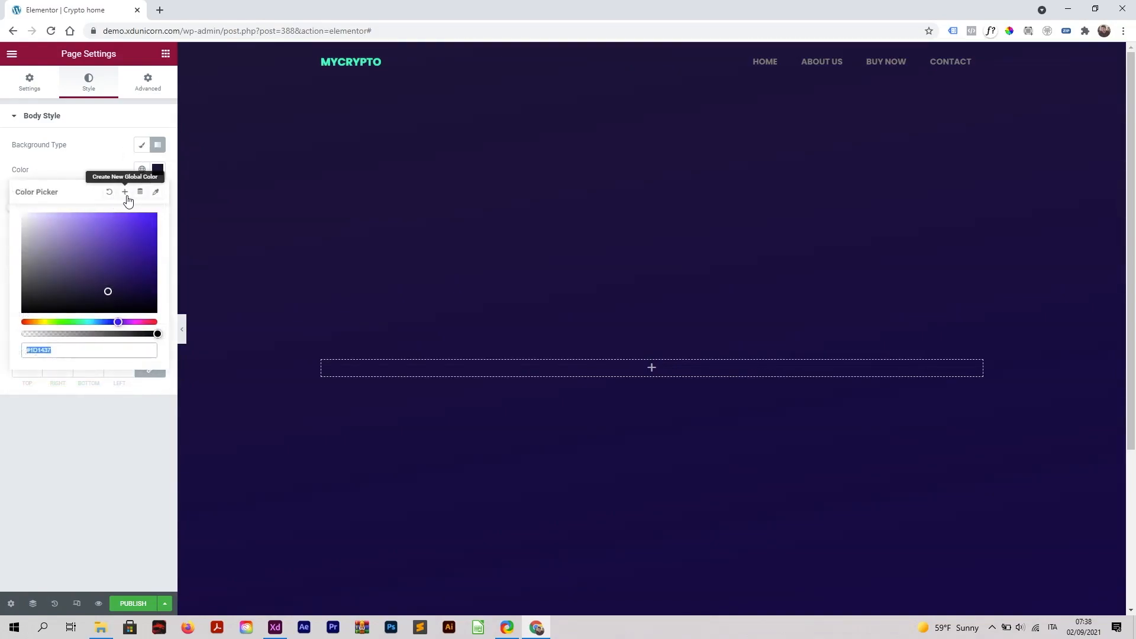
{"action": "left_click", "coordinate": [125, 193]}
{"action": "left_click_drag", "start_coordinate": [452, 336], "coordinate": [403, 340]}
{"action": "type", "text": "darker"}
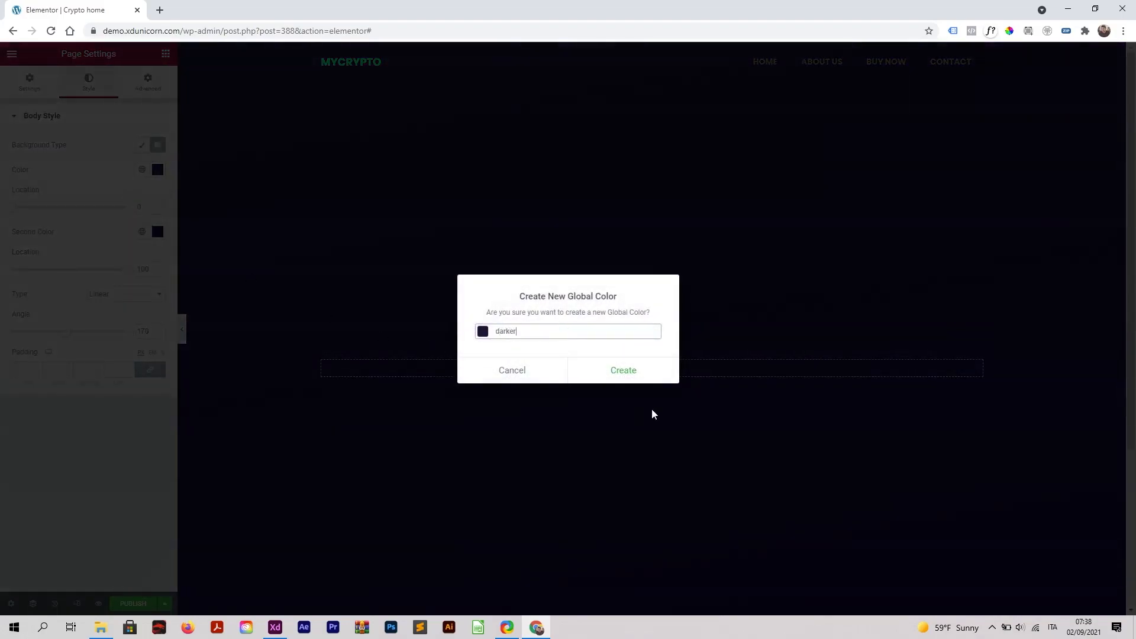
{"action": "left_click", "coordinate": [634, 375]}
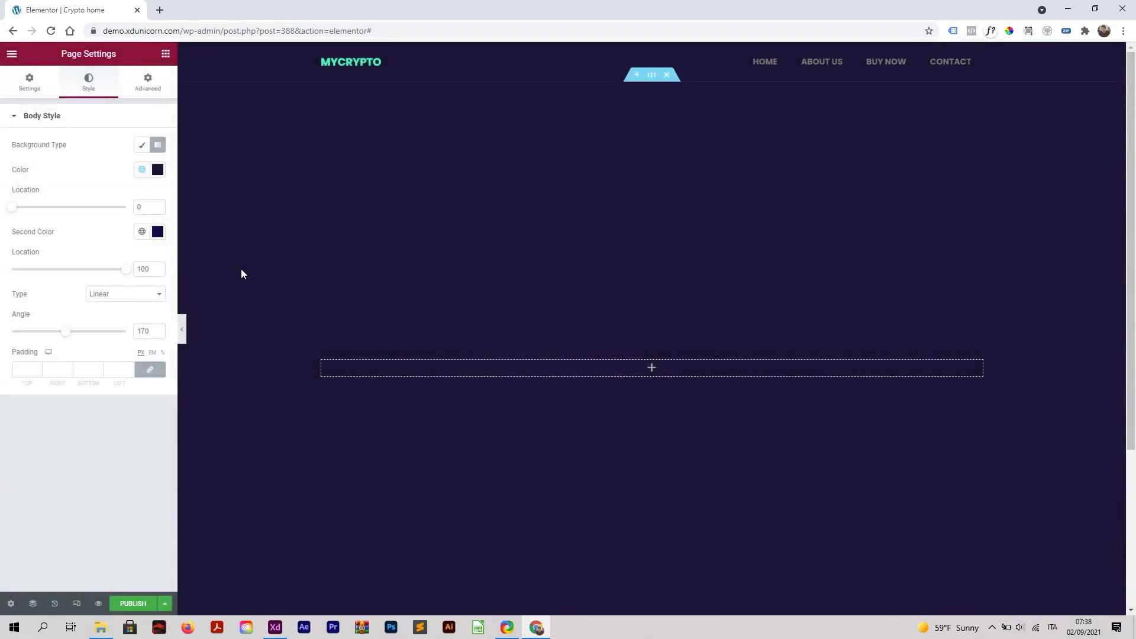
Save the page gradient's second color as a new global color named "Lighter"
{"action": "left_click", "coordinate": [157, 236]}
{"action": "left_click", "coordinate": [125, 255]}
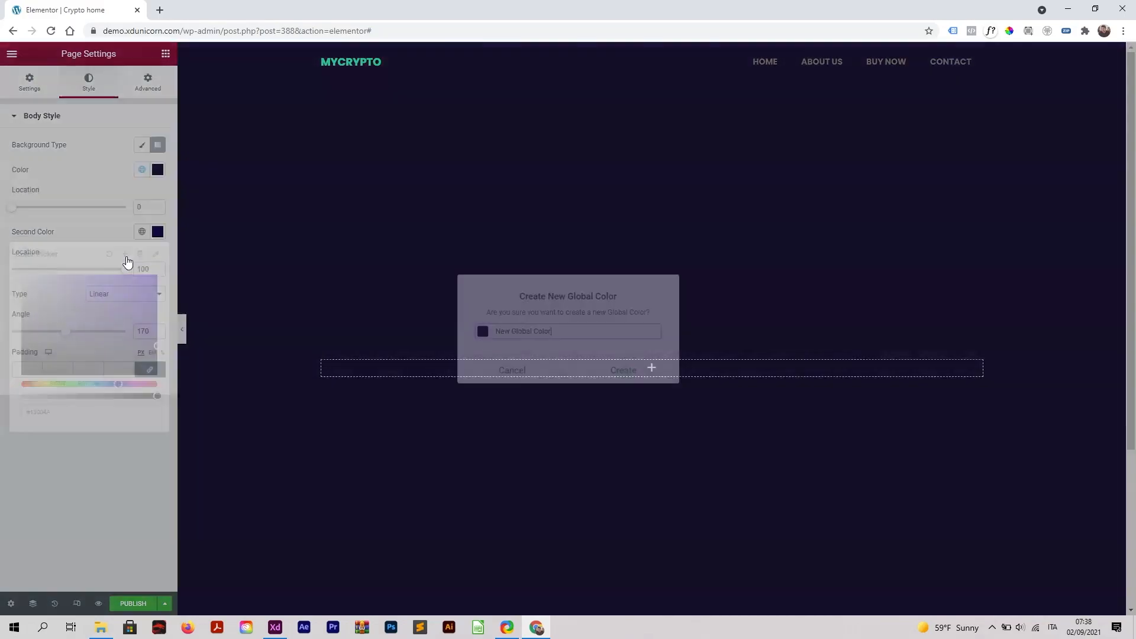
{"action": "left_click_drag", "start_coordinate": [545, 335], "coordinate": [473, 339]}
{"action": "type", "text": "Lighter"}
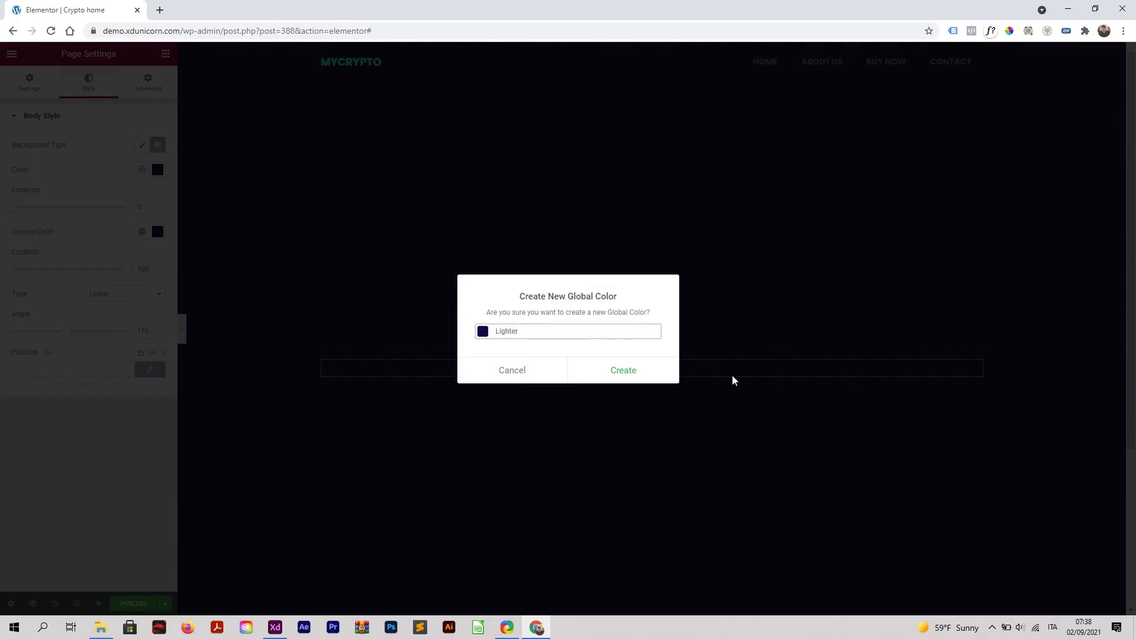
{"action": "left_click", "coordinate": [638, 373]}
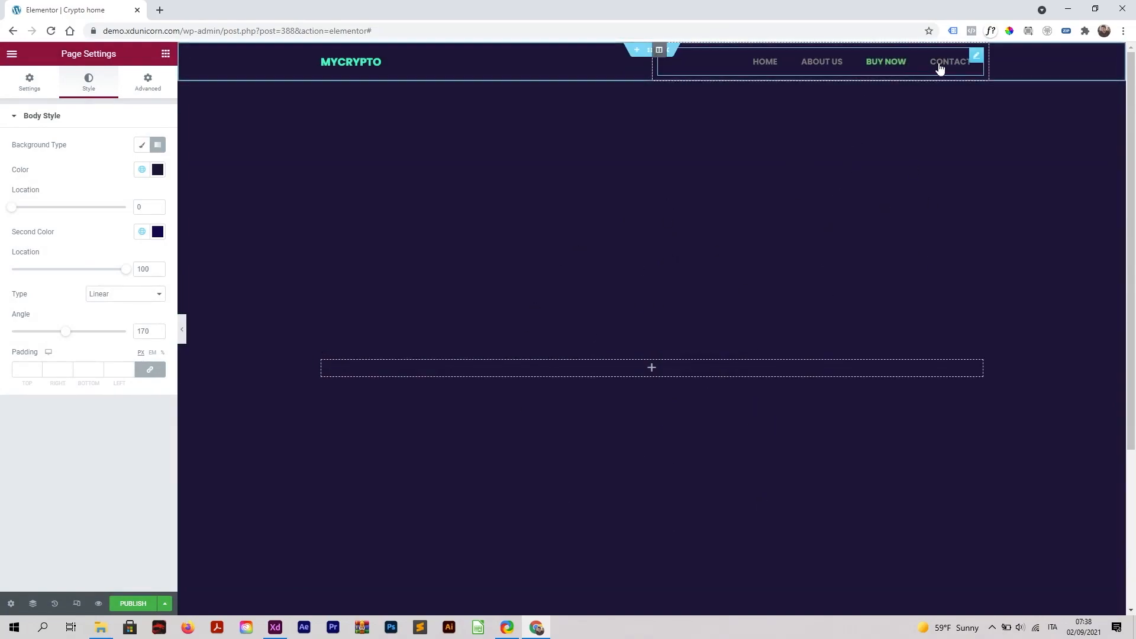
Set the header navigation menu's normal text color to #FFFFFF
{"action": "left_click", "coordinate": [960, 63]}
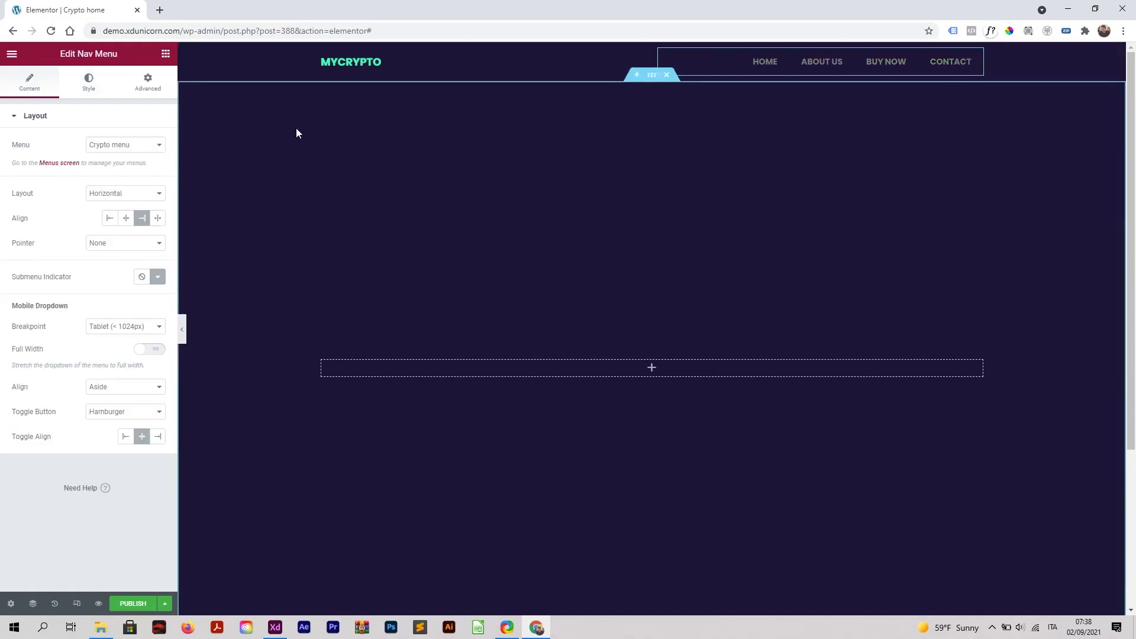
{"action": "left_click", "coordinate": [92, 86]}
{"action": "left_click", "coordinate": [157, 194]}
{"action": "type", "text": "#FFFFFF"}
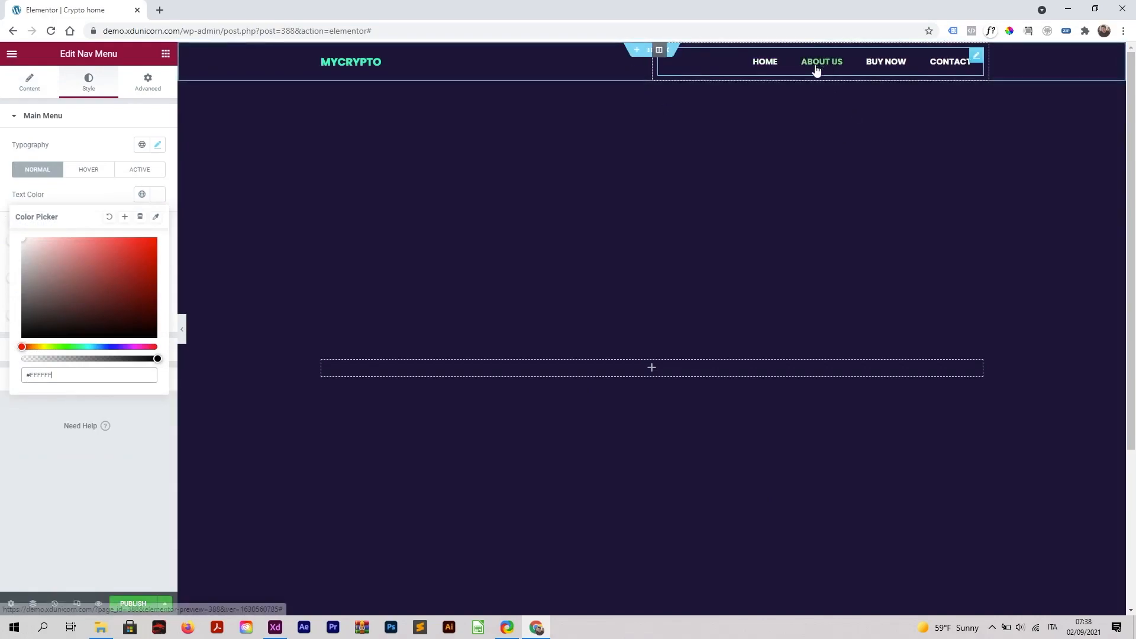
{"action": "left_click", "coordinate": [97, 192]}
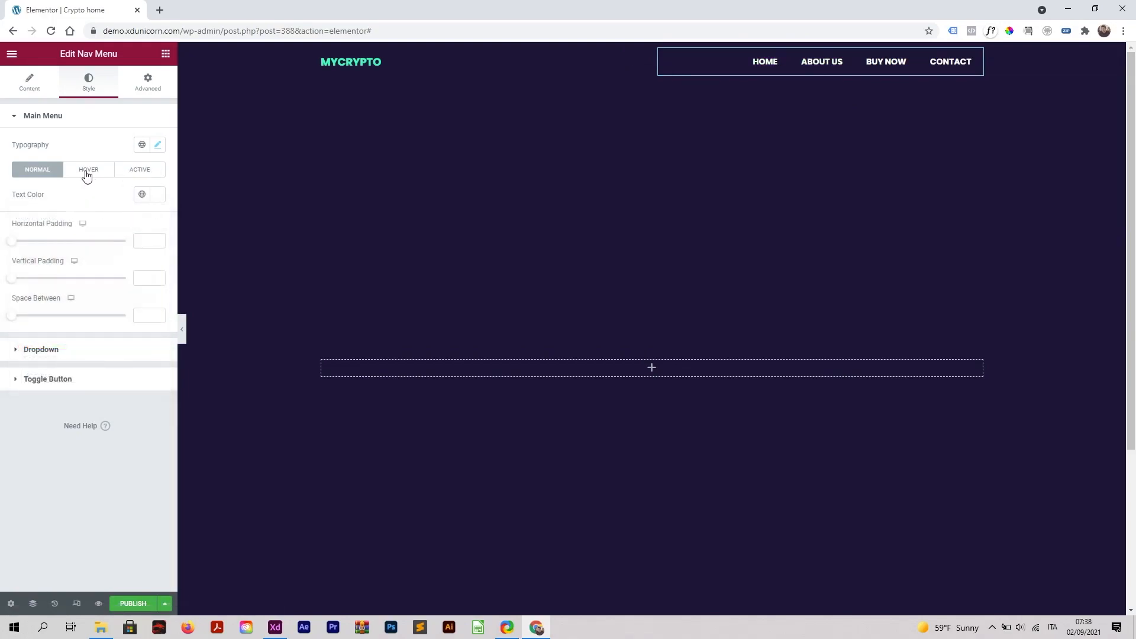
Copy the MYCRYPTO logo's fill color from Adobe XD and set it as the navigation menu's hover text color in Elementor
{"action": "left_click", "coordinate": [87, 171]}
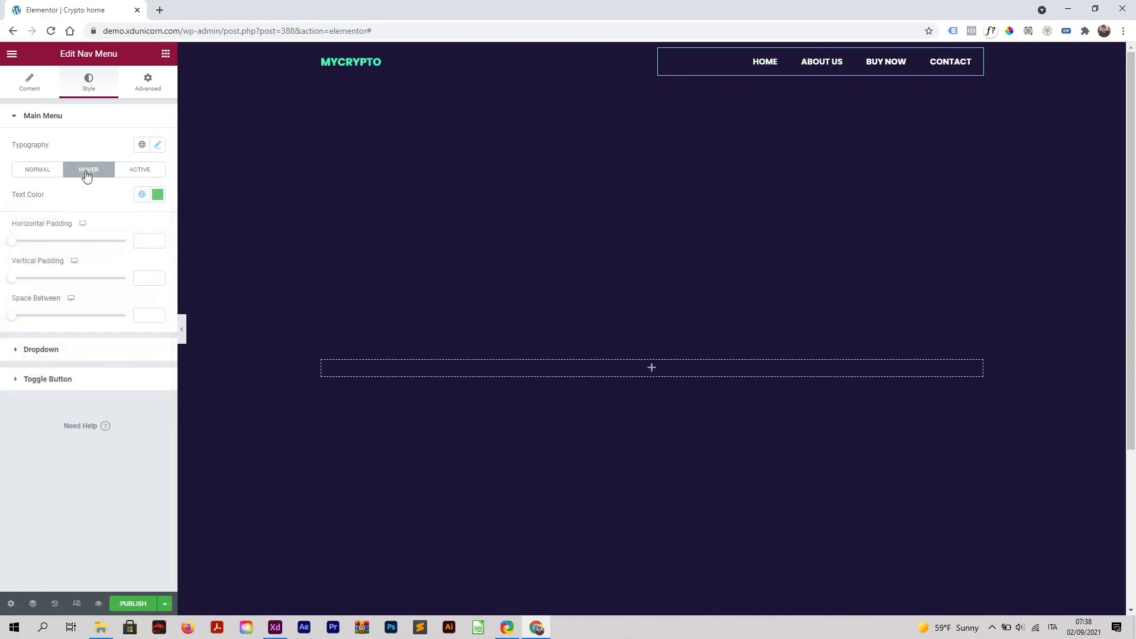
{"action": "left_click", "coordinate": [158, 197]}
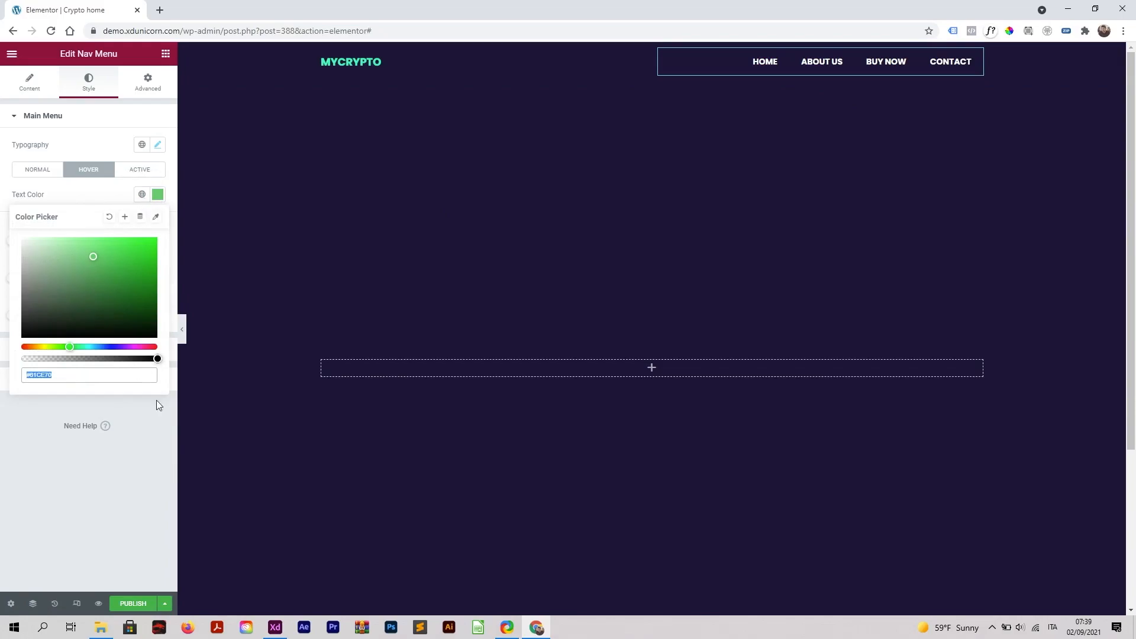
{"action": "key", "text": "alt+Tab"}
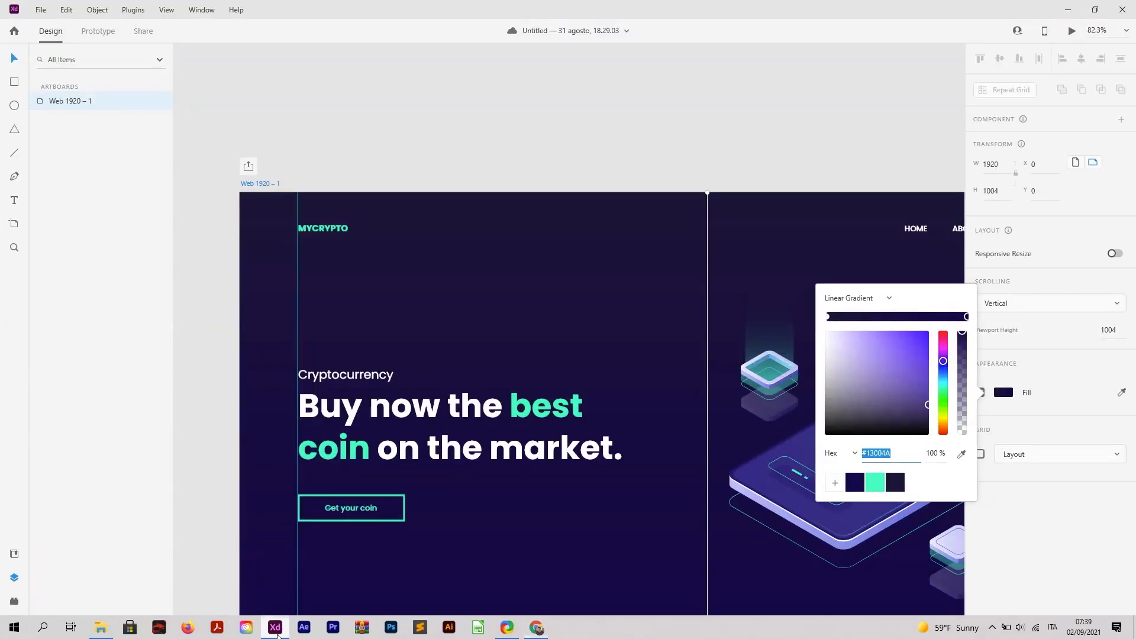
{"action": "double_click", "coordinate": [332, 233]}
{"action": "scroll", "coordinate": [1017, 585], "scroll_direction": "down", "scroll_amount": 3}
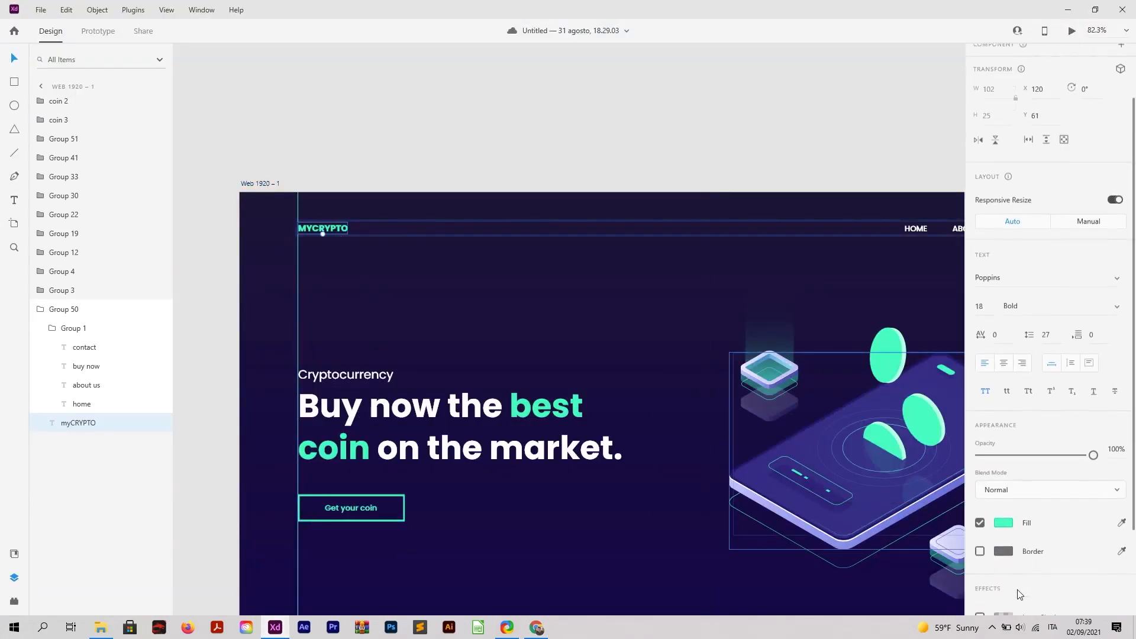
{"action": "left_click", "coordinate": [1003, 516]}
{"action": "key", "text": "ctrl+c"}
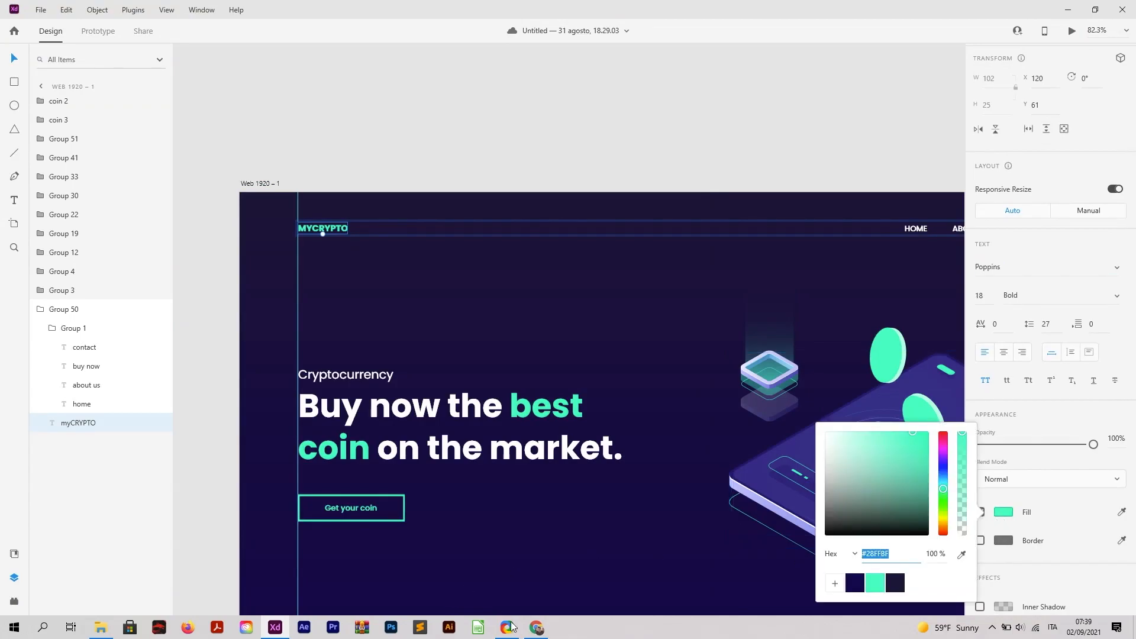
{"action": "left_click", "coordinate": [537, 631]}
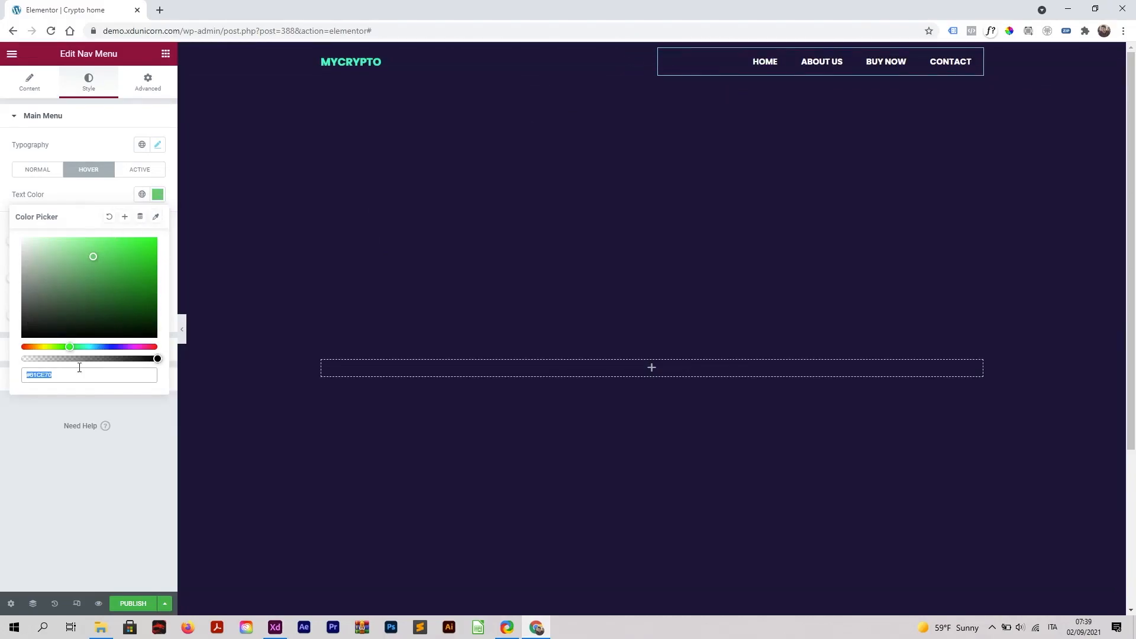
{"action": "key", "text": "ctrl+v"}
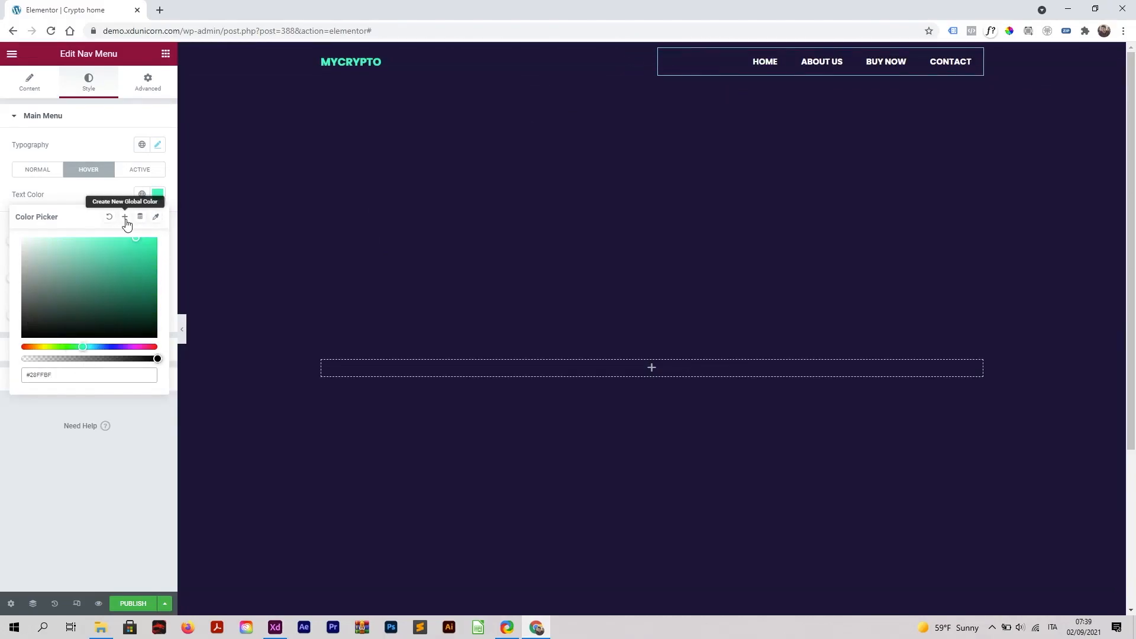
Save the navigation menu's hover text color as a new global color named "Hi"
{"action": "left_click", "coordinate": [125, 217]}
{"action": "left_click_drag", "start_coordinate": [555, 335], "coordinate": [467, 346]}
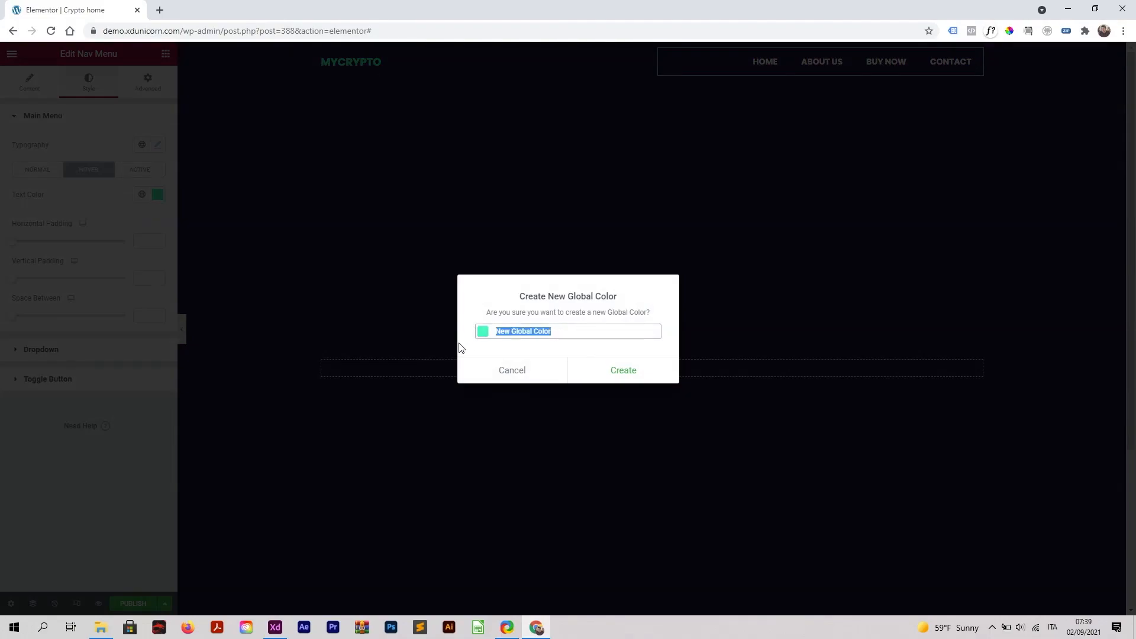
{"action": "type", "text": "Hi"}
{"action": "left_click", "coordinate": [615, 370]}
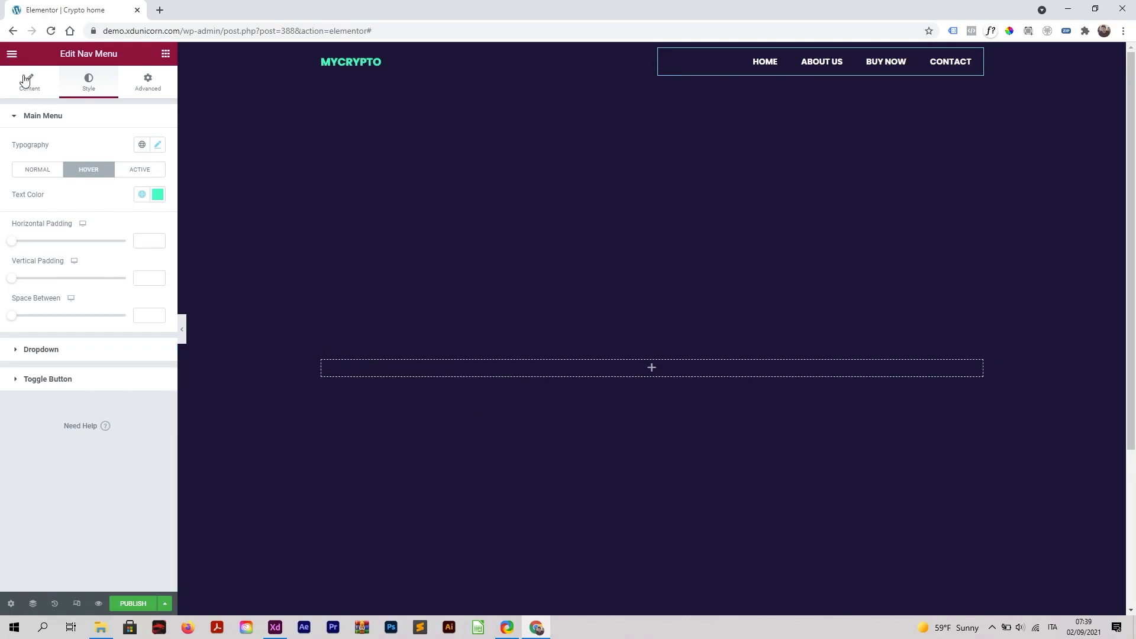
Insert a two-column inner section in the hero section and add a Heading widget to its left column
{"action": "double_click", "coordinate": [12, 55]}
{"action": "left_click", "coordinate": [13, 59]}
{"action": "left_click", "coordinate": [13, 57]}
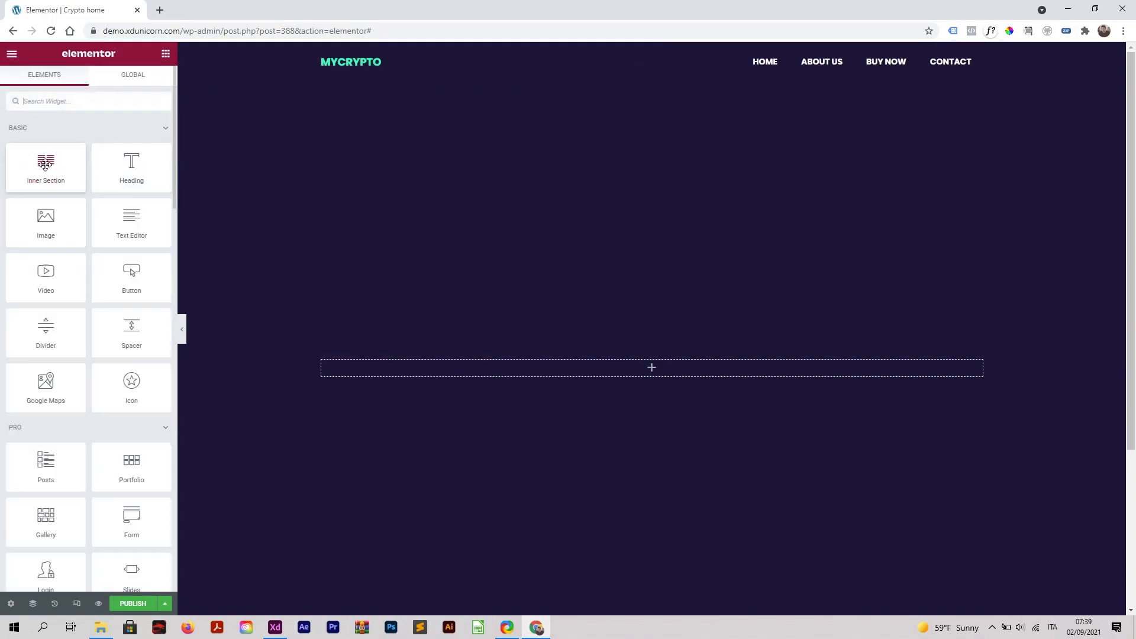
{"action": "left_click_drag", "start_coordinate": [32, 167], "coordinate": [566, 375]}
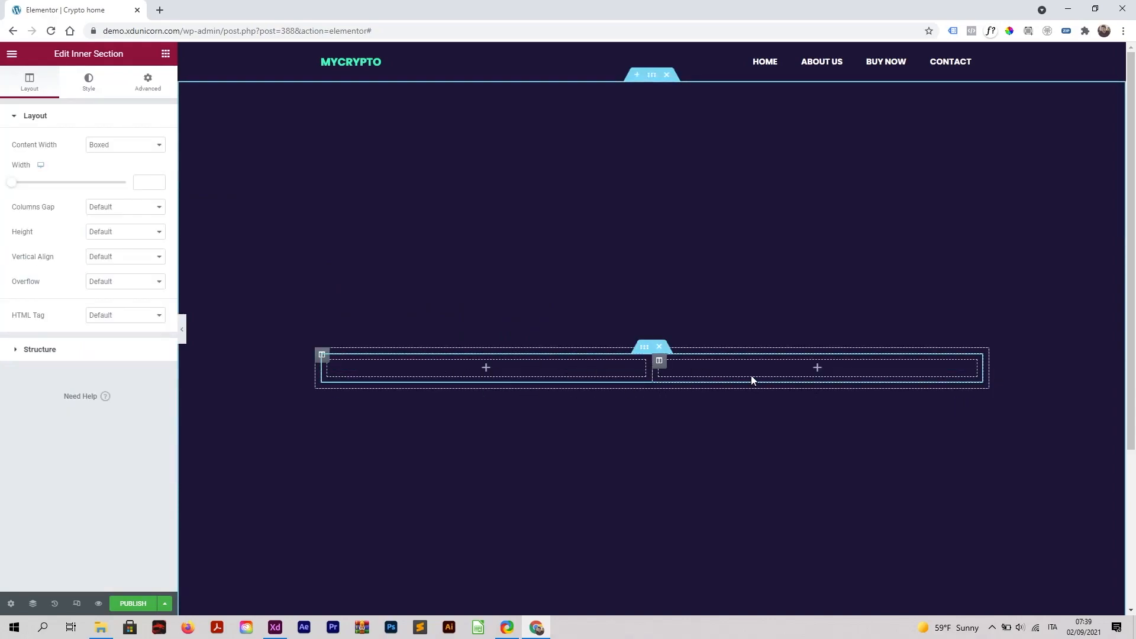
{"action": "left_click", "coordinate": [486, 368]}
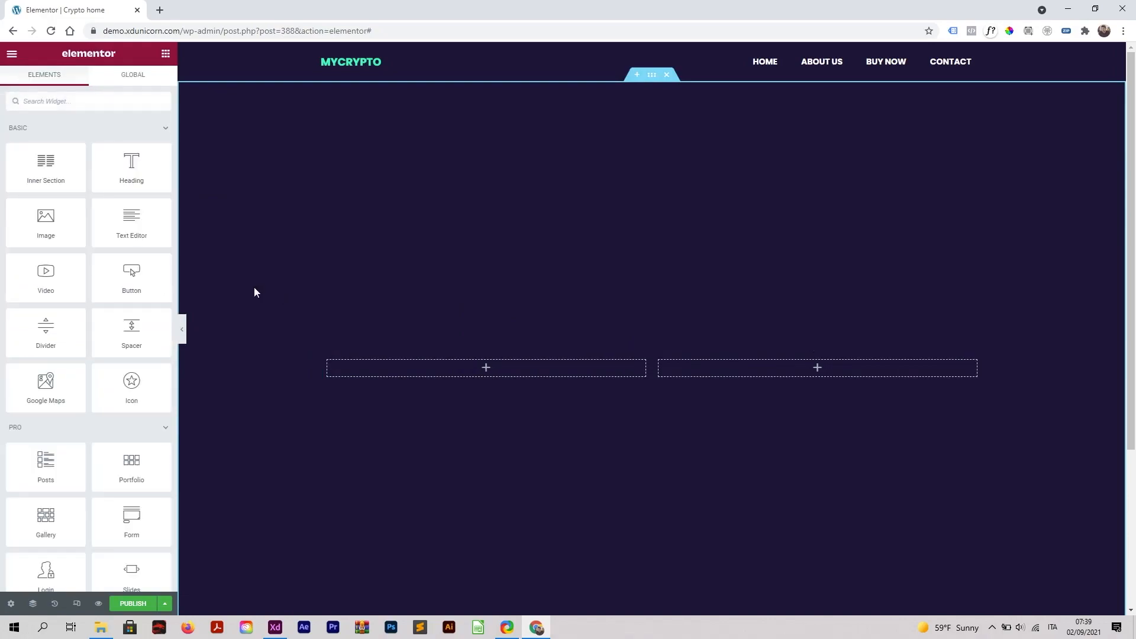
{"action": "left_click_drag", "start_coordinate": [132, 167], "coordinate": [485, 374]}
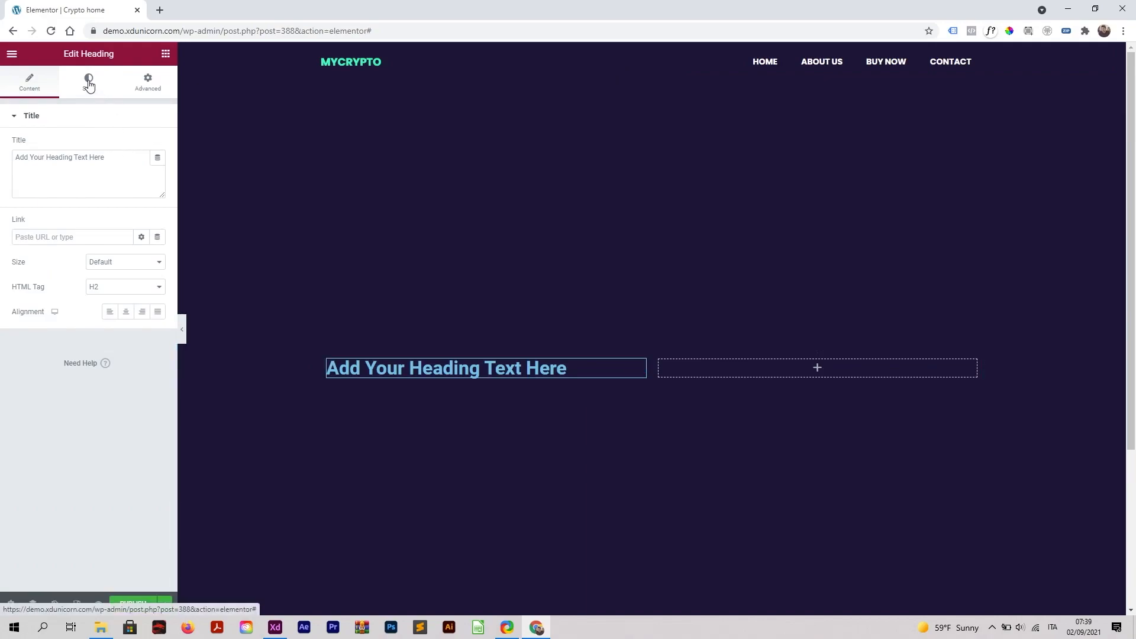
Set the new heading's font family to Poppins and duplicate the heading within the left column
{"action": "left_click", "coordinate": [88, 83]}
{"action": "left_click", "coordinate": [158, 171]}
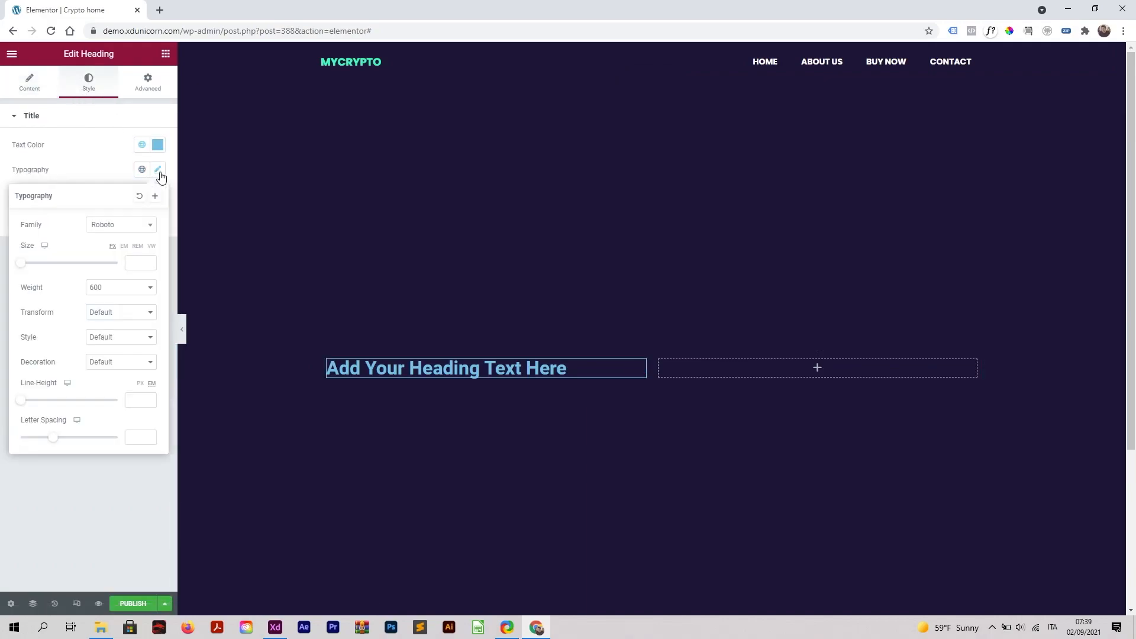
{"action": "left_click", "coordinate": [123, 230]}
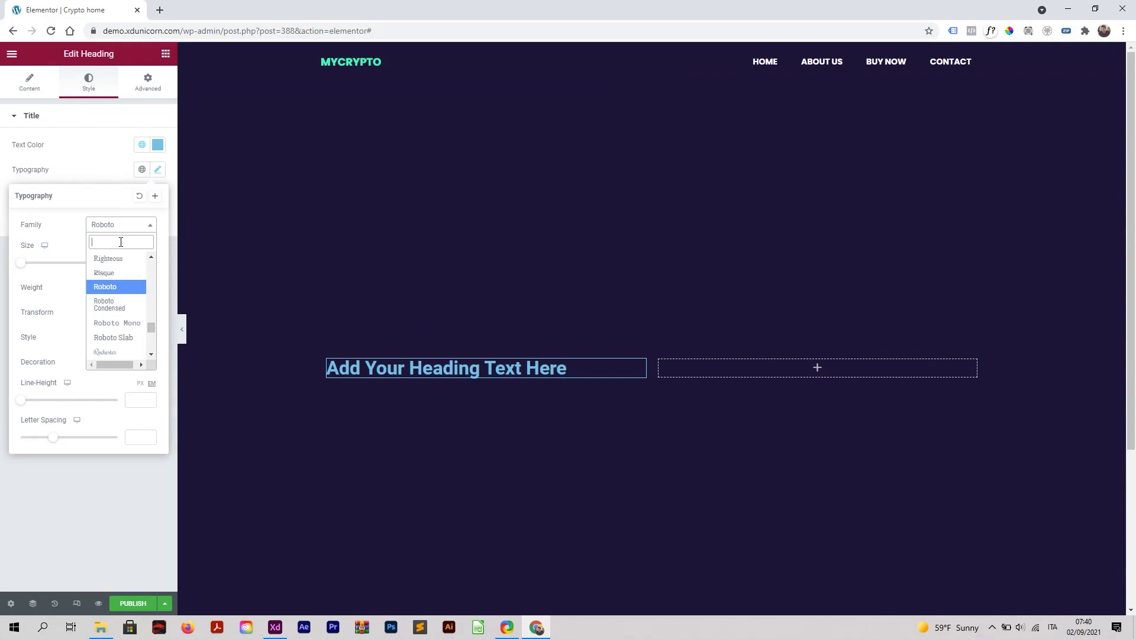
{"action": "type", "text": "poppins"}
{"action": "key", "text": "Return"}
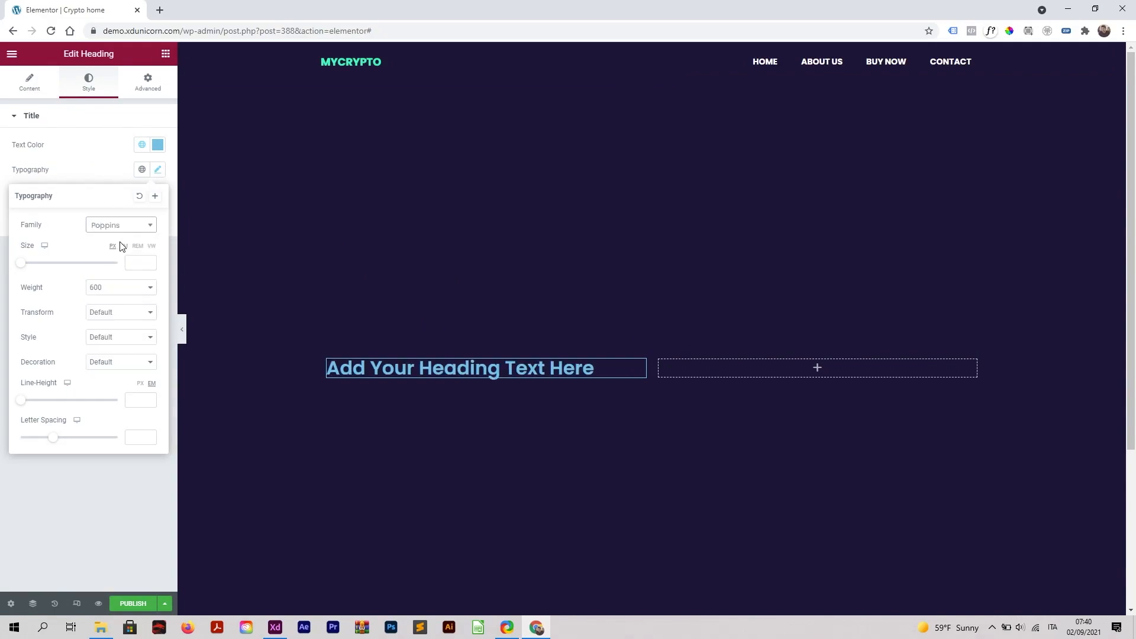
{"action": "left_click", "coordinate": [107, 166]}
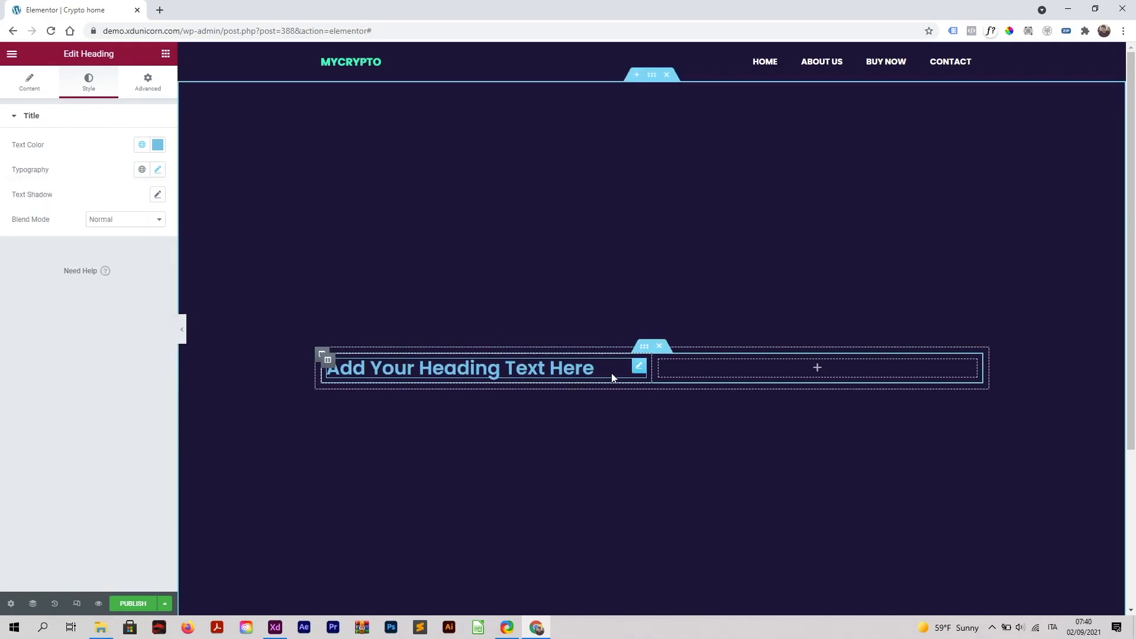
{"action": "right_click", "coordinate": [639, 368]}
{"action": "left_click", "coordinate": [670, 397]}
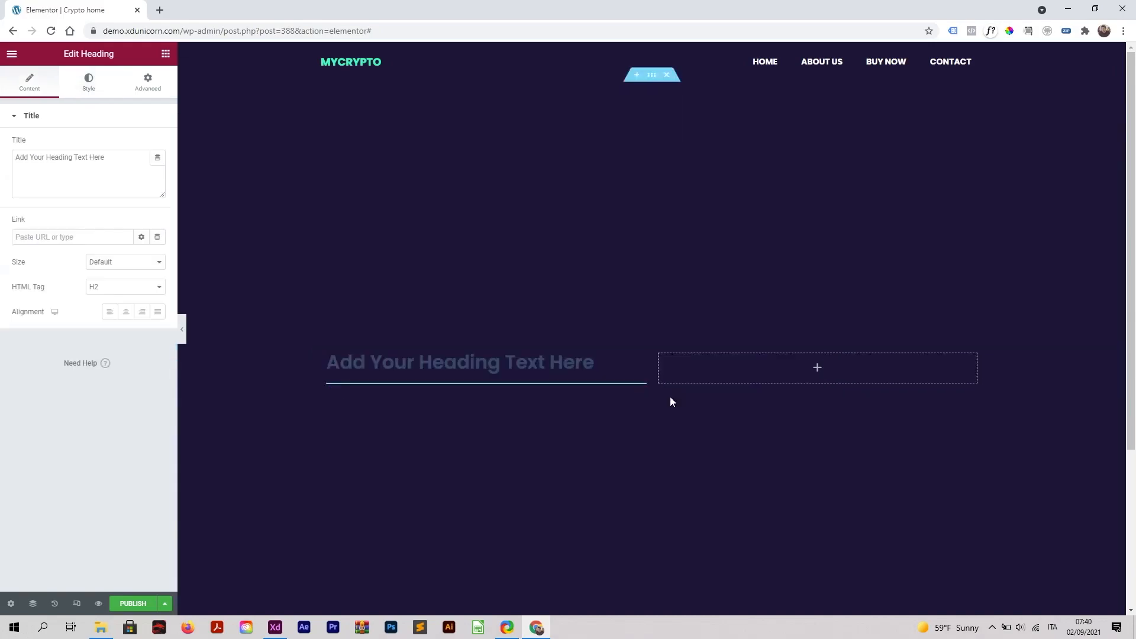
Copy the text "Cryptocurrency" from the Adobe XD mockup and set it as the upper heading's title in Elementor
{"action": "left_click", "coordinate": [275, 629]}
{"action": "left_click", "coordinate": [361, 340]}
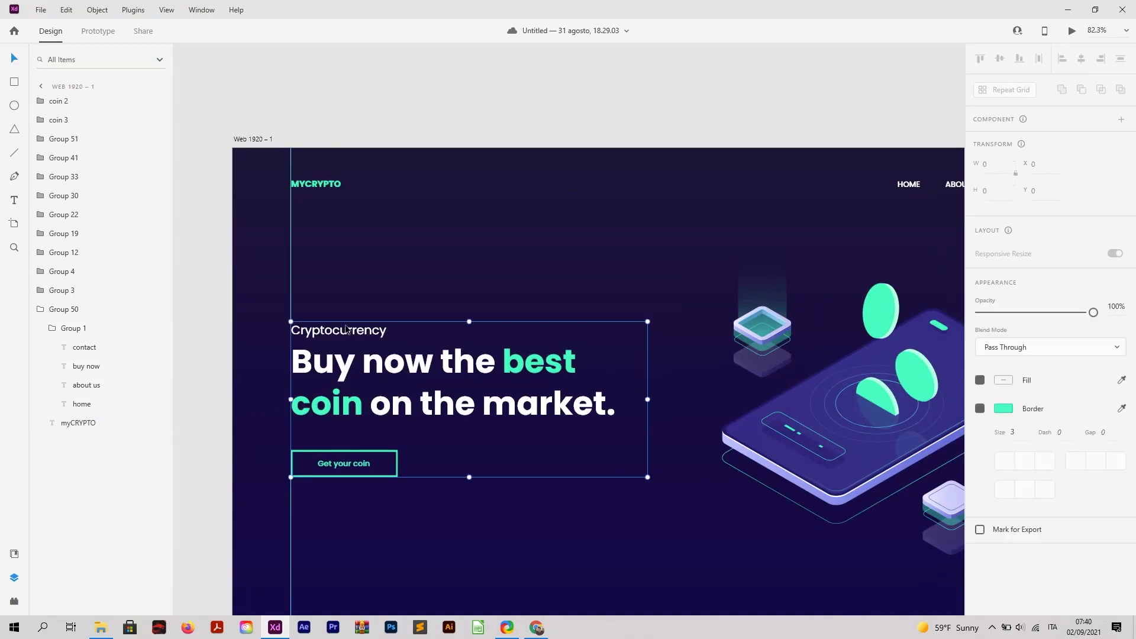
{"action": "double_click", "coordinate": [363, 334]}
{"action": "double_click", "coordinate": [365, 330]}
{"action": "key", "text": "ctrl+c"}
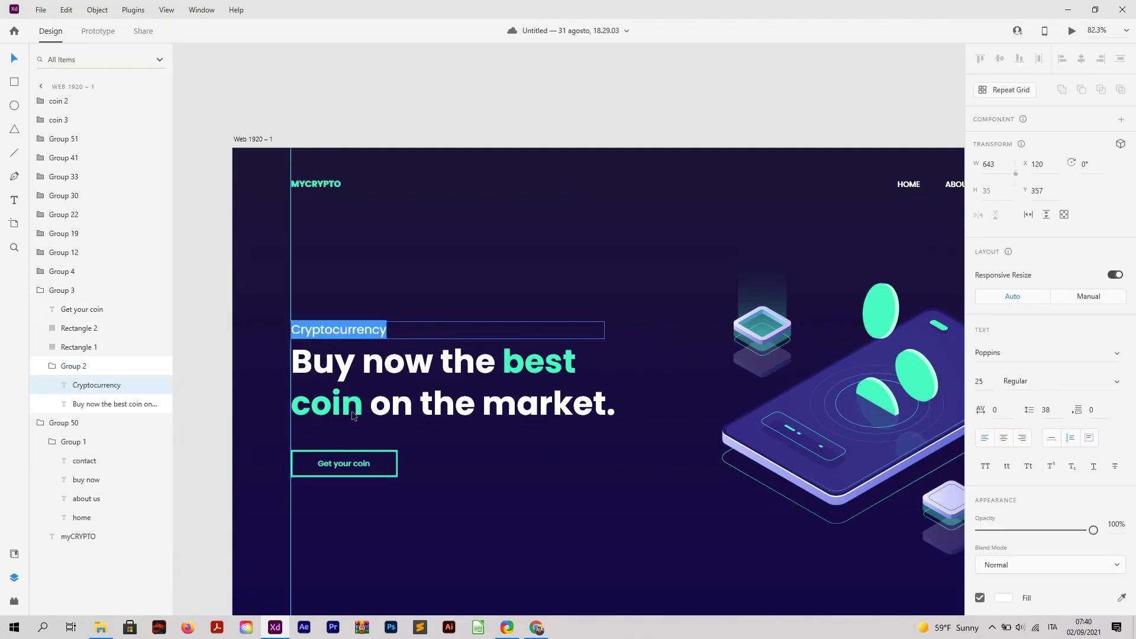
{"action": "left_click", "coordinate": [536, 627]}
{"action": "left_click", "coordinate": [462, 353]}
{"action": "left_click", "coordinate": [89, 82]}
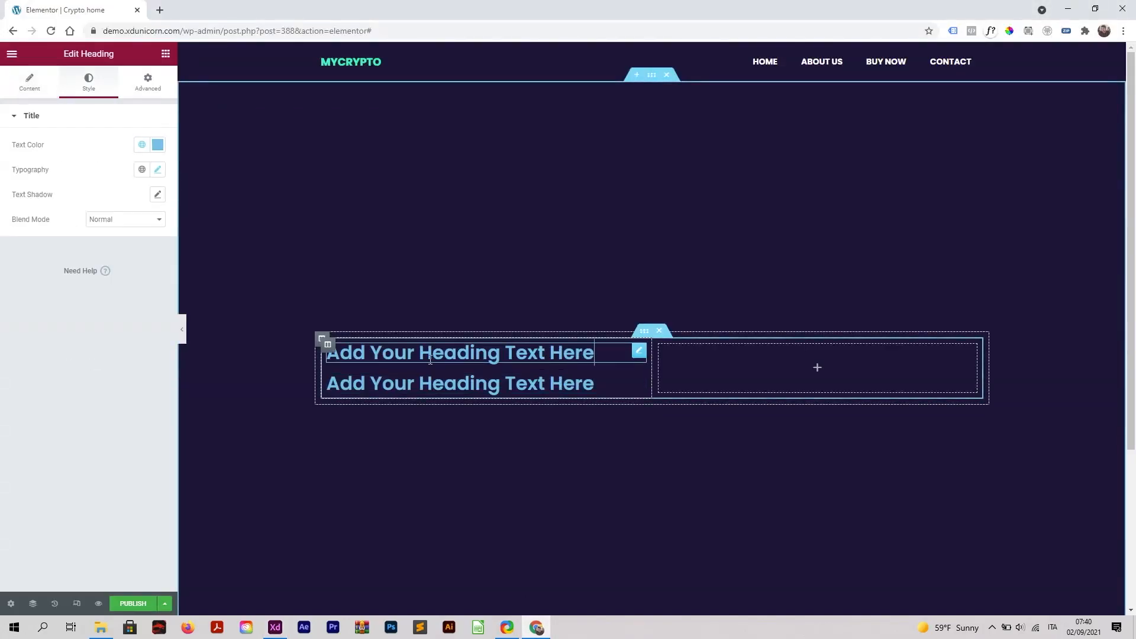
{"action": "left_click", "coordinate": [29, 82]}
{"action": "left_click_drag", "start_coordinate": [132, 172], "coordinate": [25, 167]}
{"action": "key", "text": "ctrl+v"}
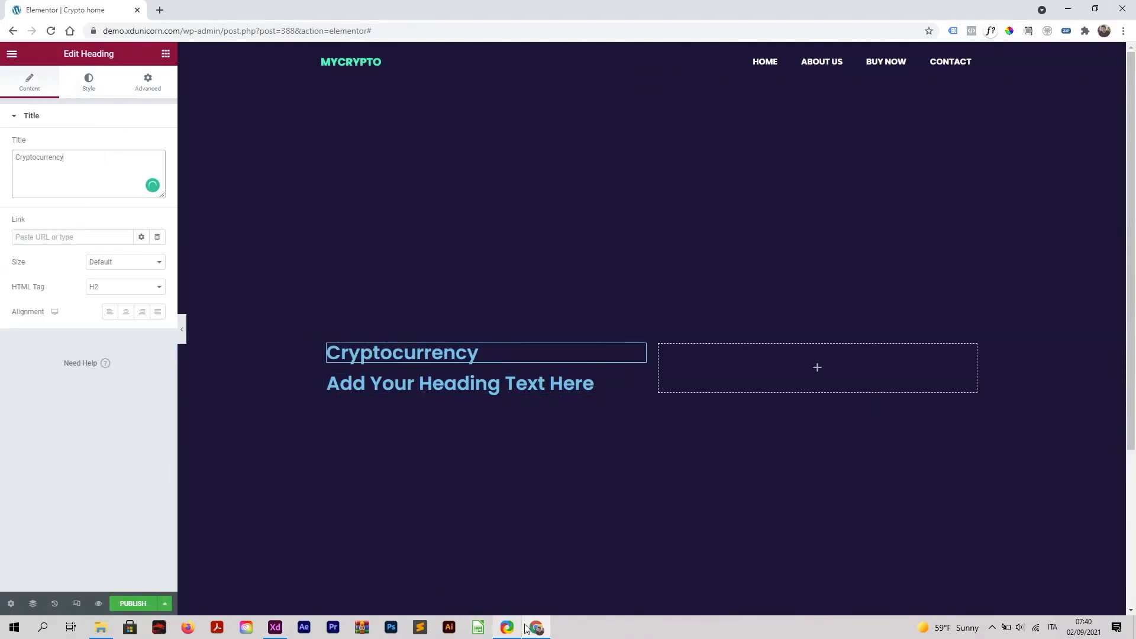
Copy the text "Buy now the best coin on the market." from the Adobe XD mockup and set it as the lower heading's title in Elementor
{"action": "left_click", "coordinate": [542, 631]}
{"action": "left_click", "coordinate": [485, 394]}
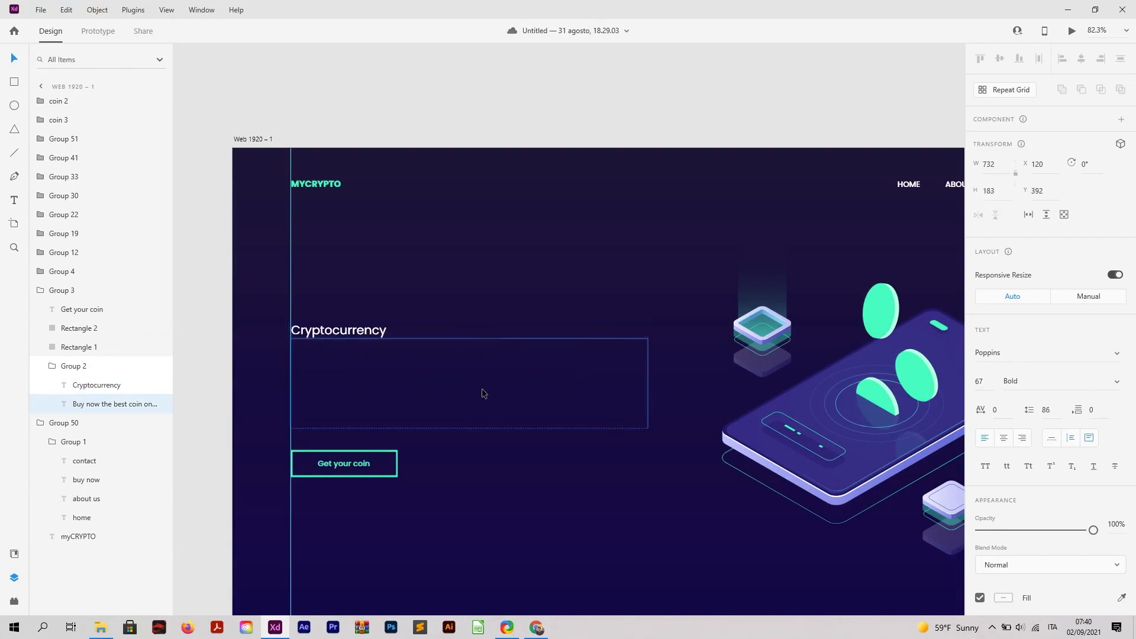
{"action": "double_click", "coordinate": [622, 408]}
{"action": "left_click_drag", "start_coordinate": [631, 413], "coordinate": [280, 356]}
{"action": "key", "text": "ctrl+c"}
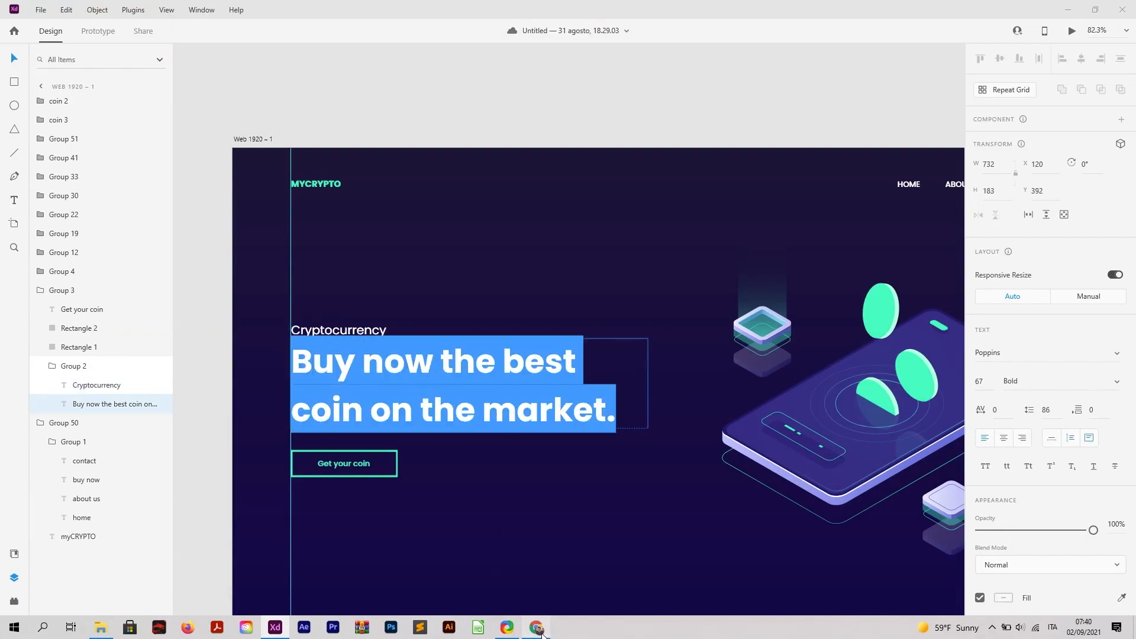
{"action": "left_click", "coordinate": [536, 627]}
{"action": "triple_click", "coordinate": [476, 382]}
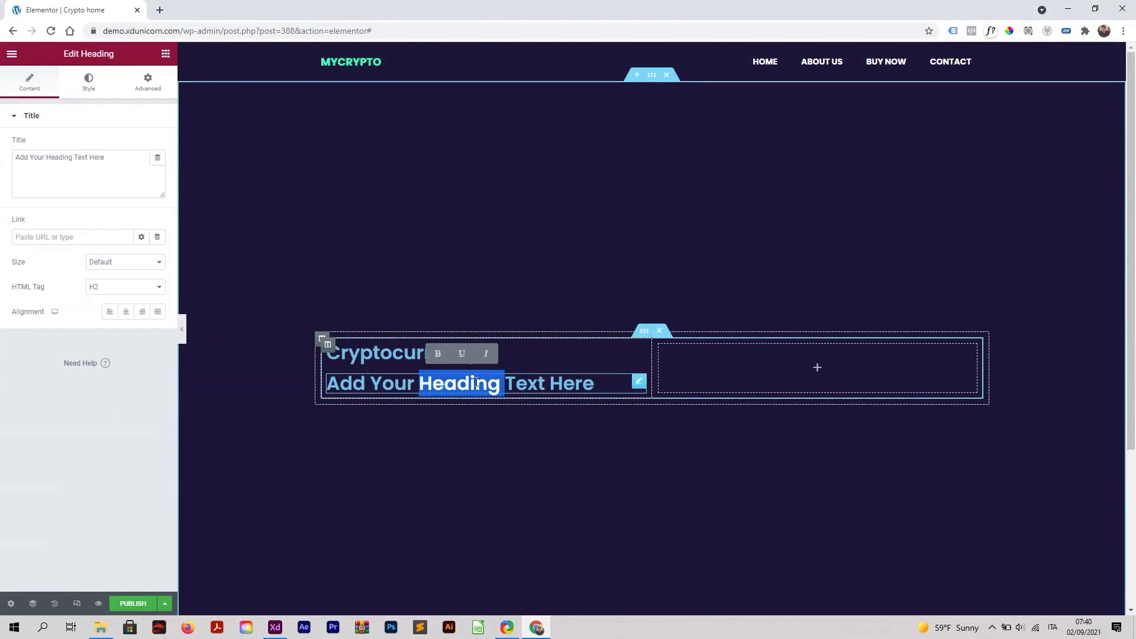
{"action": "left_click_drag", "start_coordinate": [112, 163], "coordinate": [3, 167]}
{"action": "key", "text": "ctrl+v"}
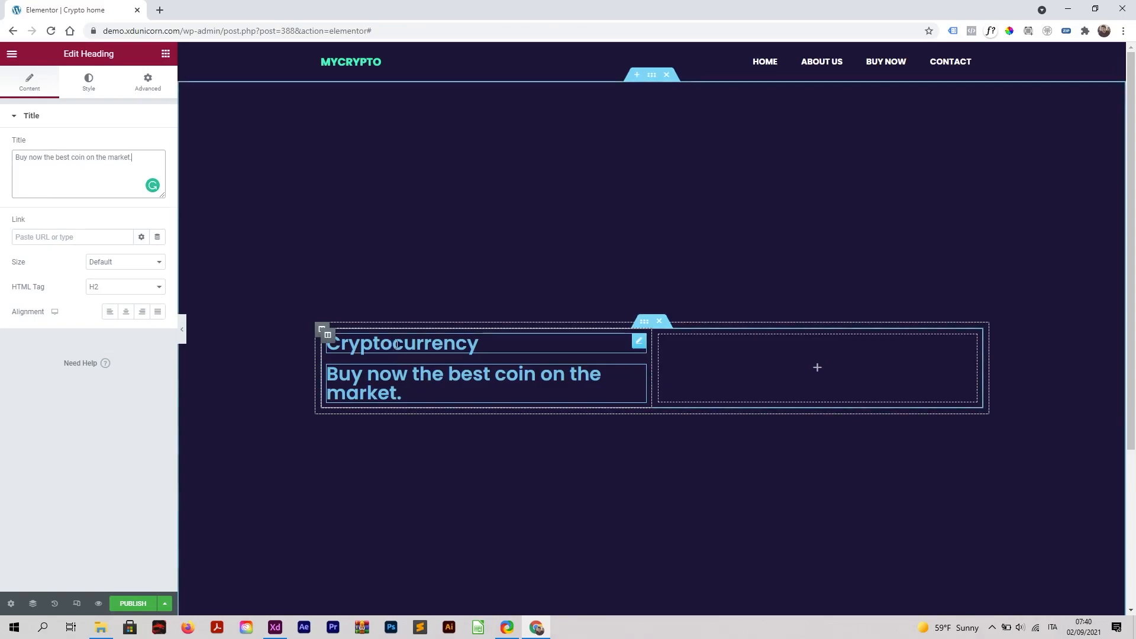
Check the hero text in the Adobe XD mockup and set the "Cryptocurrency" heading's text color to white (#FFFFFF) in Elementor
{"action": "left_click", "coordinate": [640, 343]}
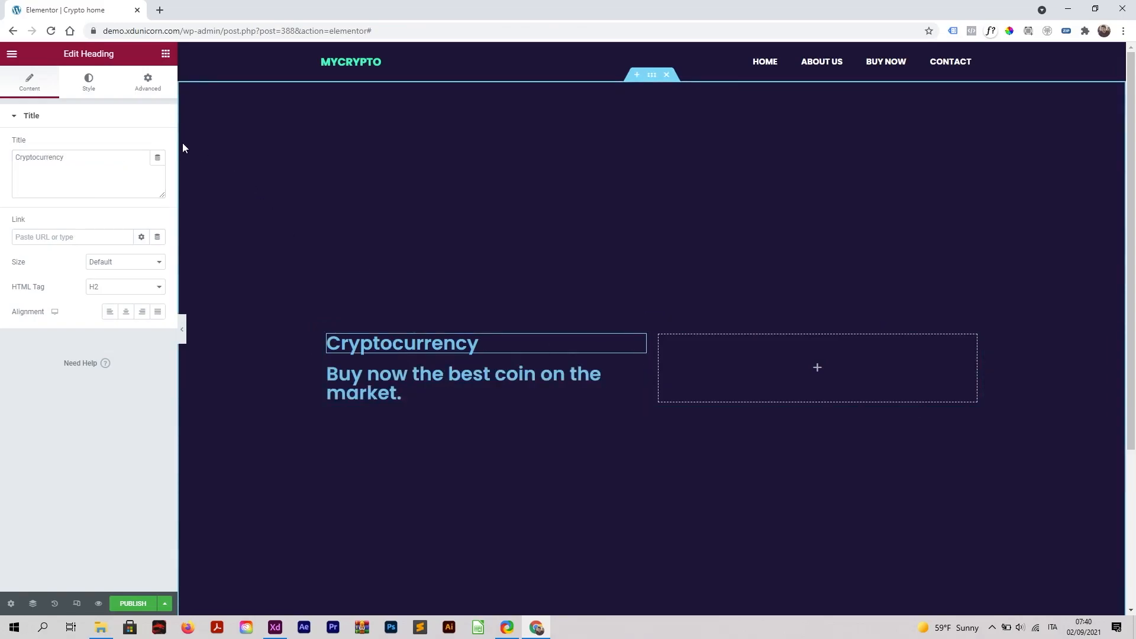
{"action": "left_click", "coordinate": [279, 628]}
{"action": "left_click", "coordinate": [420, 527]}
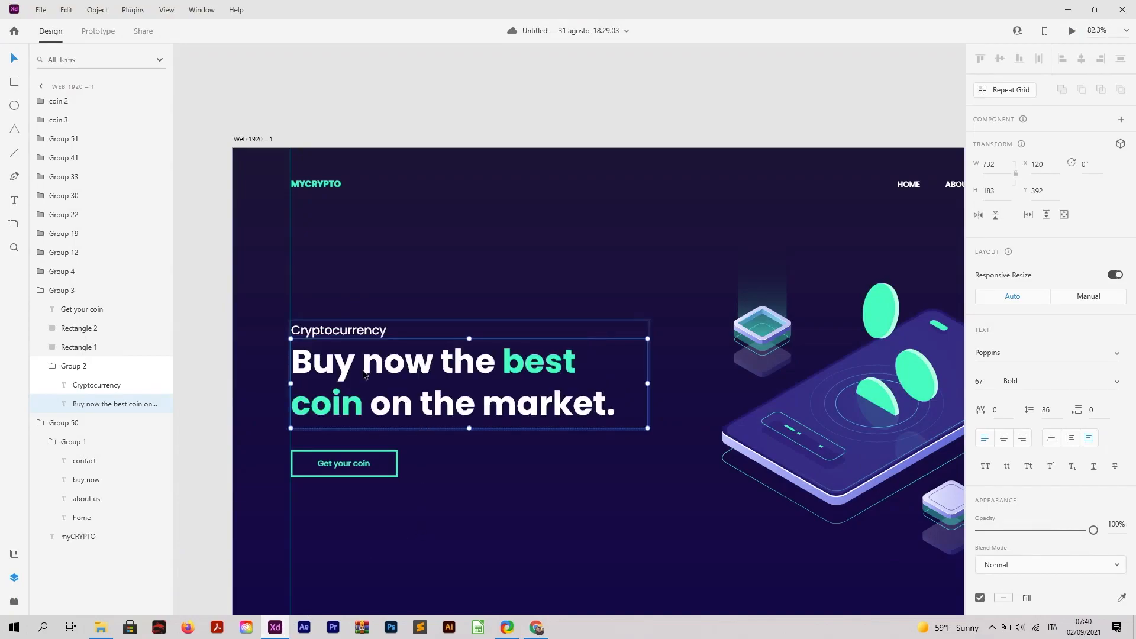
{"action": "left_click", "coordinate": [436, 511]}
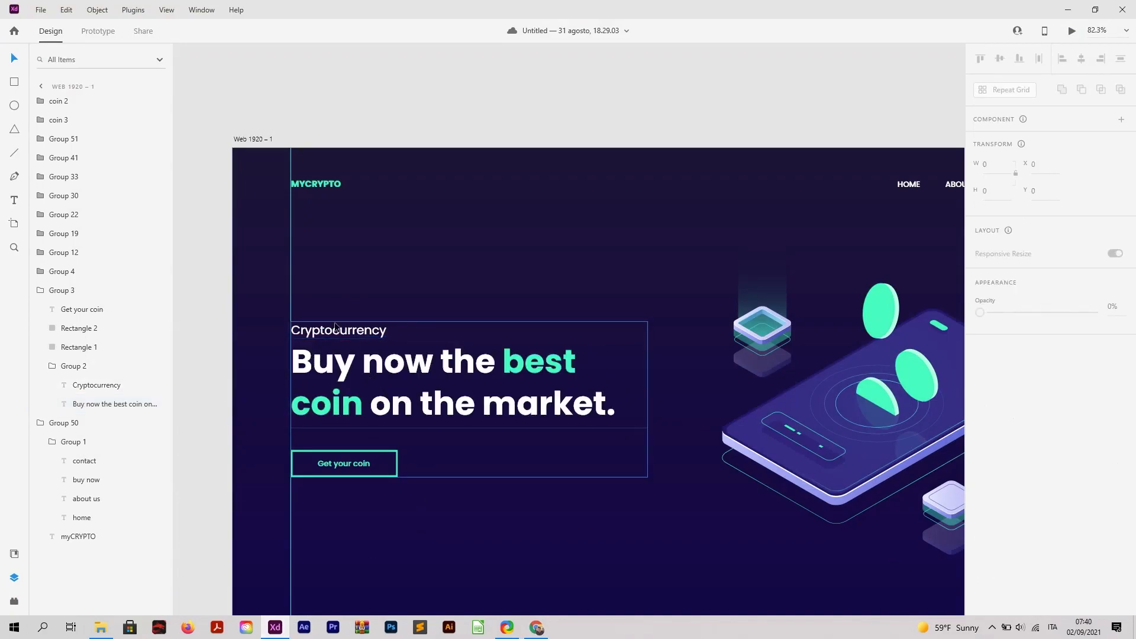
{"action": "left_click", "coordinate": [277, 628]}
{"action": "left_click", "coordinate": [89, 83]}
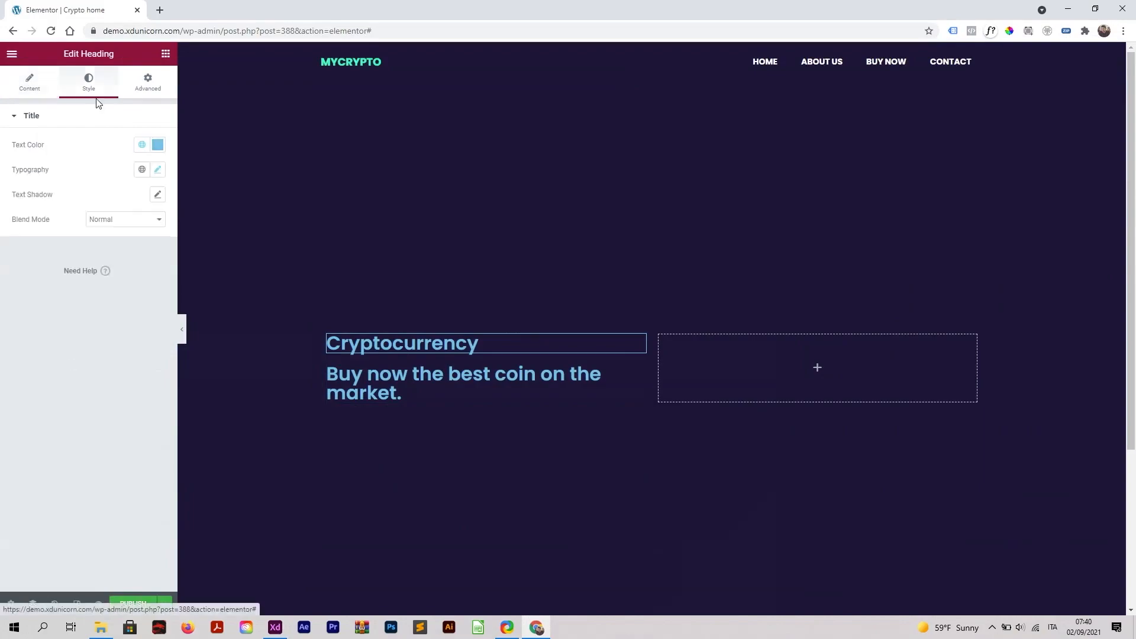
{"action": "left_click", "coordinate": [158, 145]}
{"action": "left_click", "coordinate": [109, 167]}
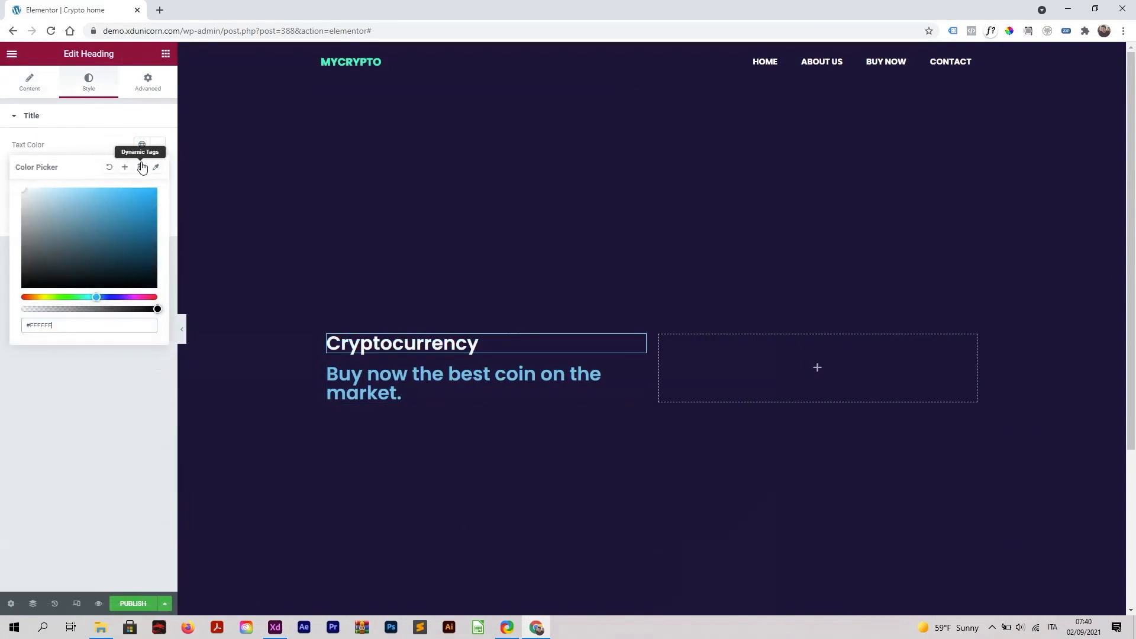
{"action": "left_click", "coordinate": [145, 139]}
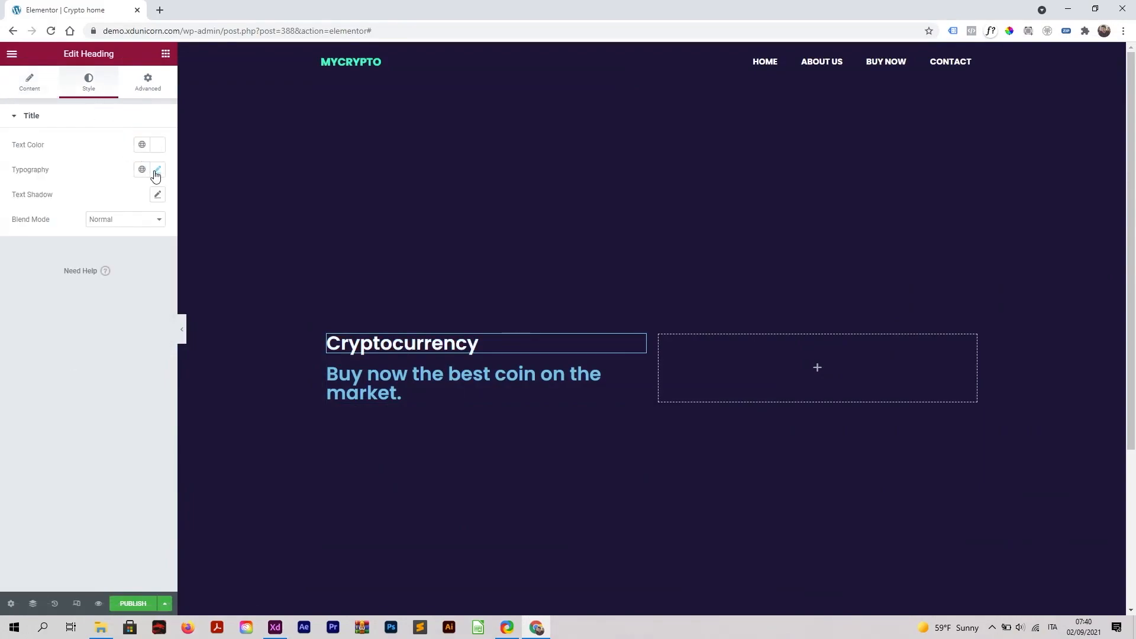
Set the "Cryptocurrency" heading's font size to 23 px and its weight to 400
{"action": "left_click", "coordinate": [157, 171]}
{"action": "left_click_drag", "start_coordinate": [20, 262], "coordinate": [36, 278]}
{"action": "left_click", "coordinate": [87, 284]}
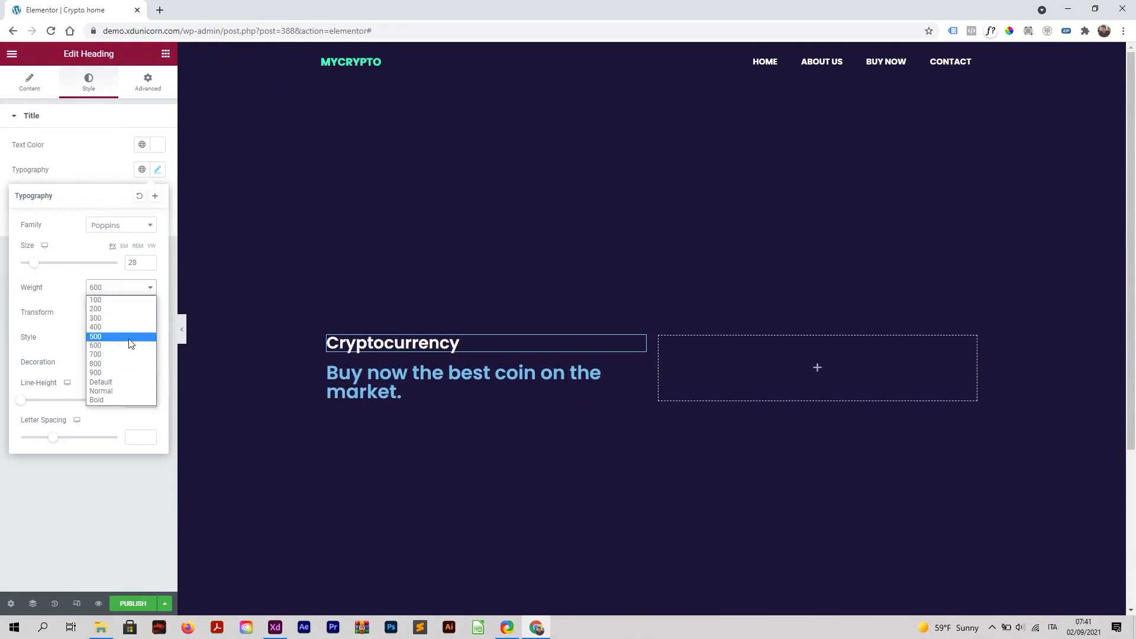
{"action": "left_click", "coordinate": [119, 327]}
{"action": "left_click_drag", "start_coordinate": [42, 270], "coordinate": [34, 271]}
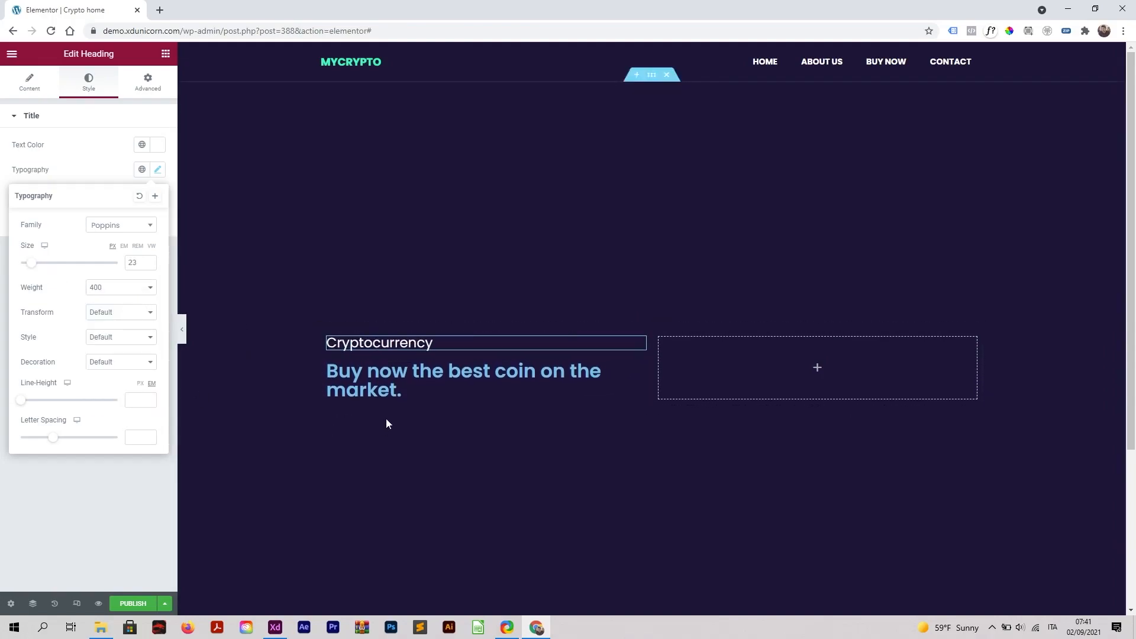
Set the text color of the "Buy now the best coin on the market." heading to white (#FFFFFF)
{"action": "left_click", "coordinate": [639, 370]}
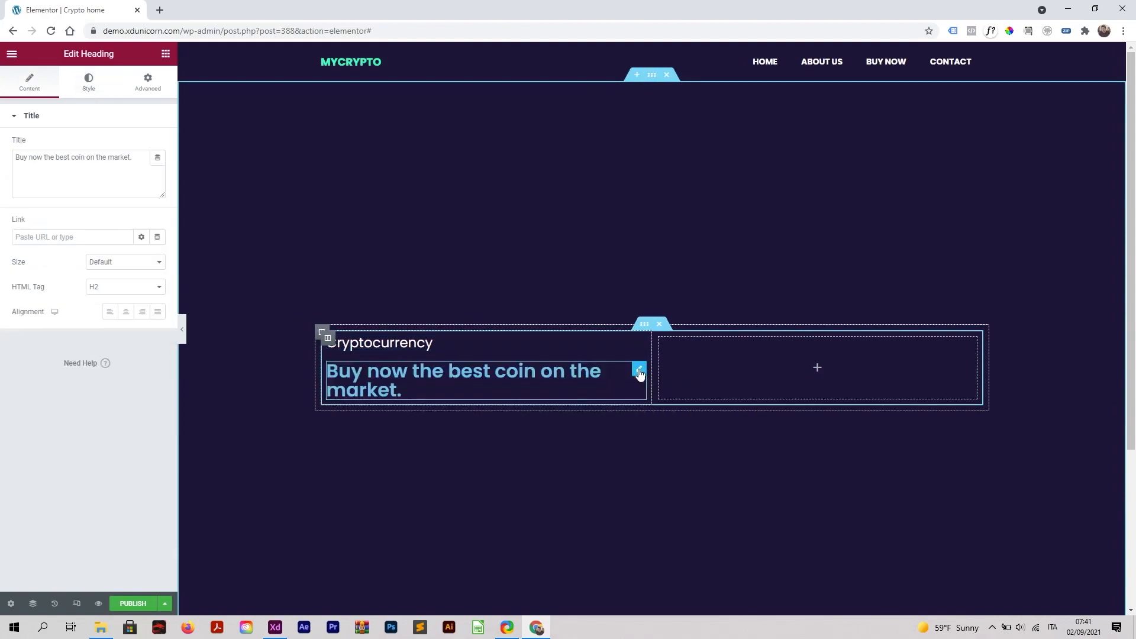
{"action": "left_click", "coordinate": [89, 83]}
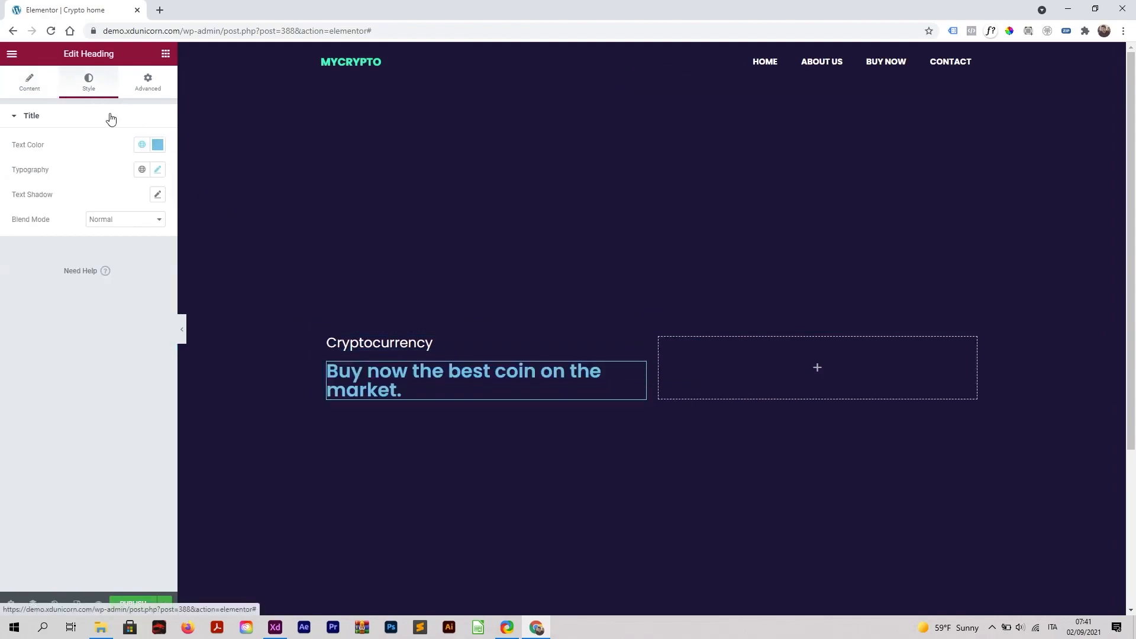
{"action": "left_click", "coordinate": [158, 145]}
{"action": "left_click_drag", "start_coordinate": [87, 207], "coordinate": [20, 184]}
{"action": "left_click", "coordinate": [102, 146]}
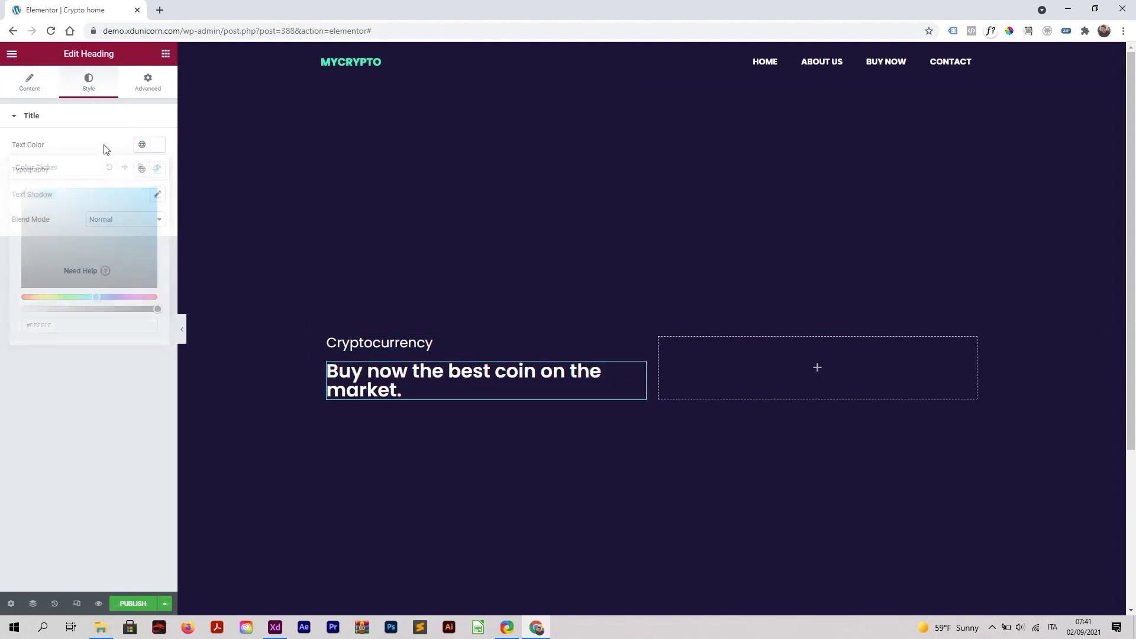
Compare the lower heading with the Adobe XD mockup and set its font size to 76 px and line height to 1 em
{"action": "left_click", "coordinate": [157, 172]}
{"action": "left_click_drag", "start_coordinate": [22, 263], "coordinate": [47, 279]}
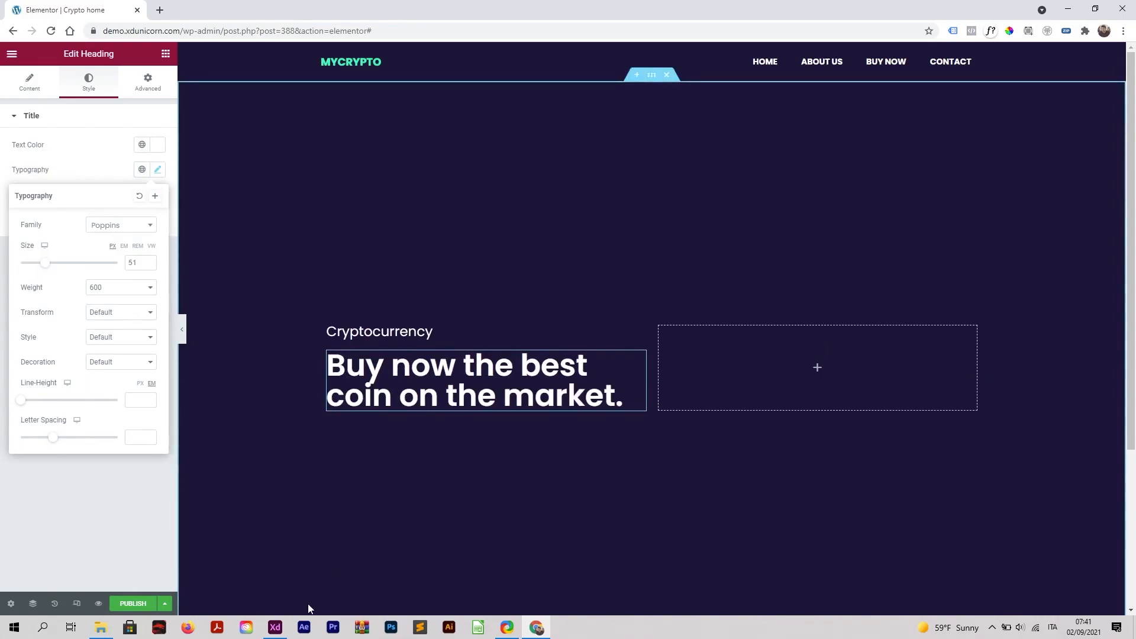
{"action": "left_click", "coordinate": [275, 628]}
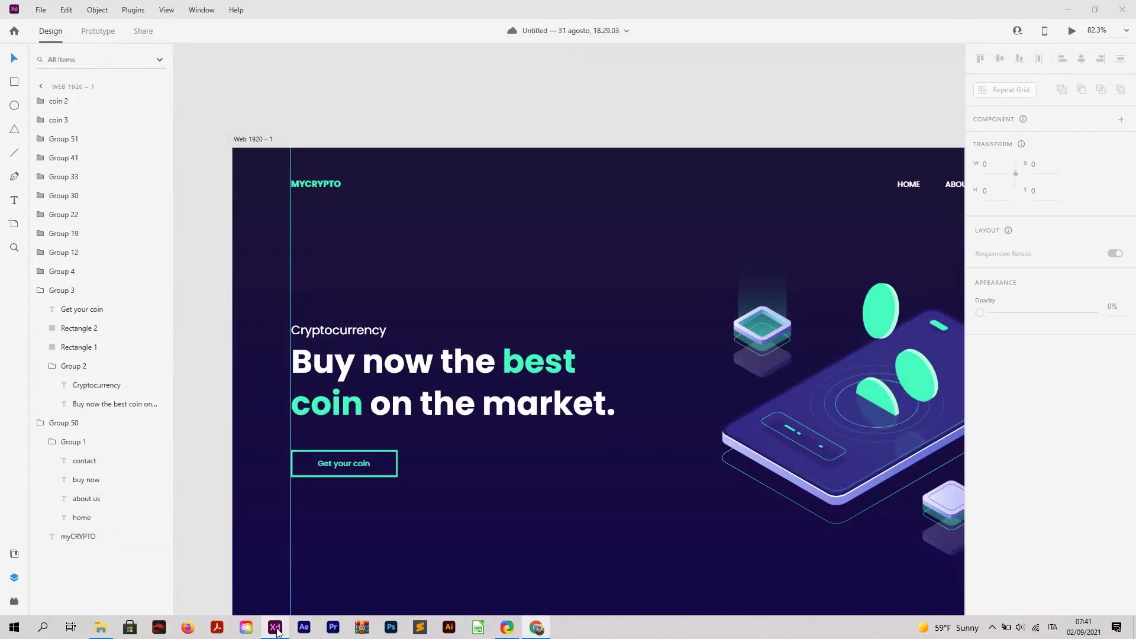
{"action": "left_click", "coordinate": [536, 627]}
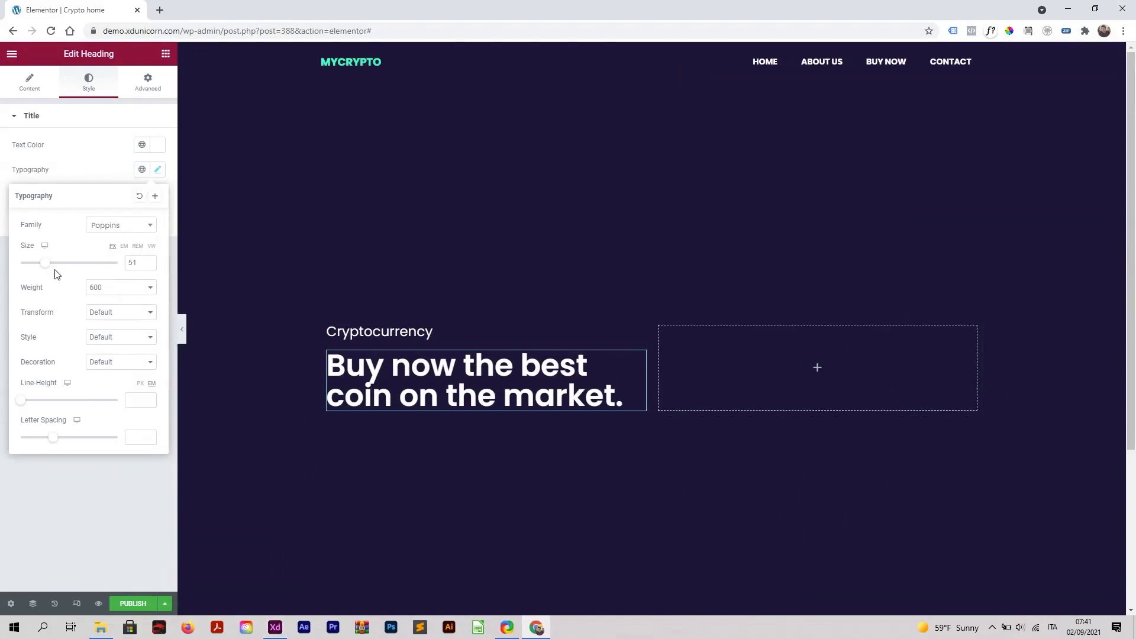
{"action": "left_click_drag", "start_coordinate": [23, 404], "coordinate": [36, 405]}
{"action": "left_click_drag", "start_coordinate": [48, 272], "coordinate": [60, 276]}
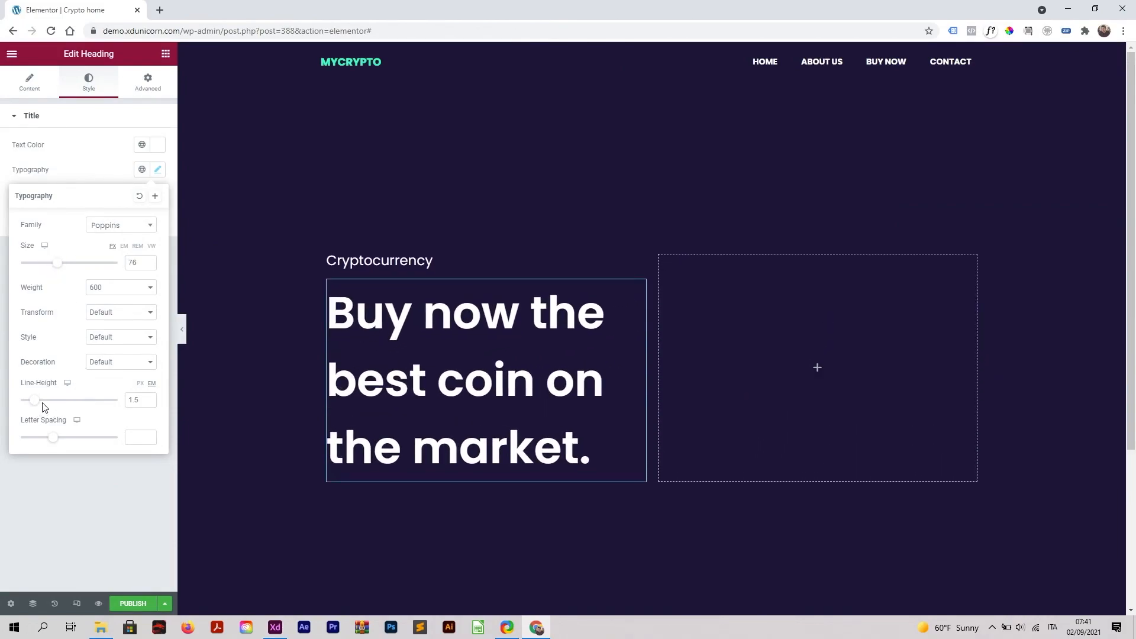
{"action": "left_click_drag", "start_coordinate": [38, 405], "coordinate": [33, 408]}
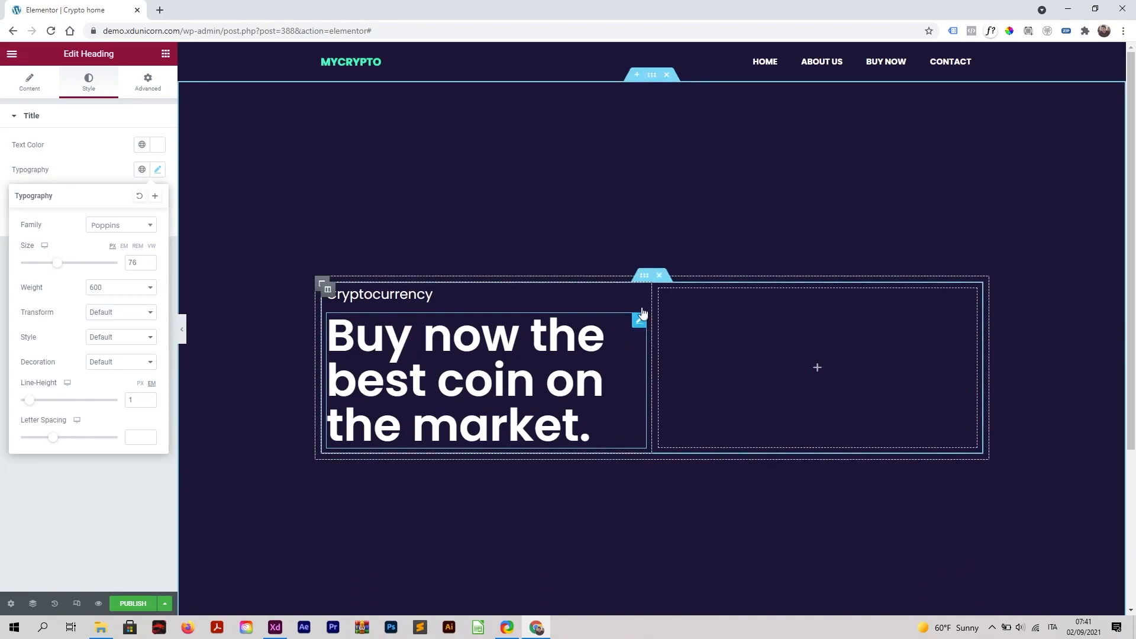
Set the hero section's content width to Full Width and increase the boxed width of its inner section
{"action": "left_click", "coordinate": [653, 79]}
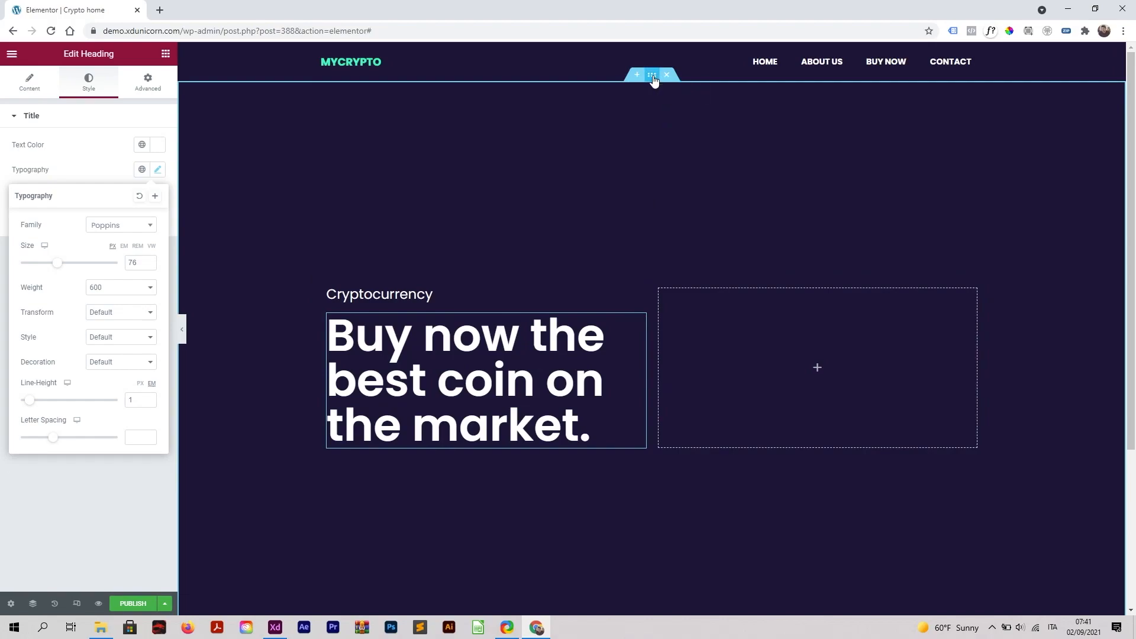
{"action": "left_click", "coordinate": [122, 145]}
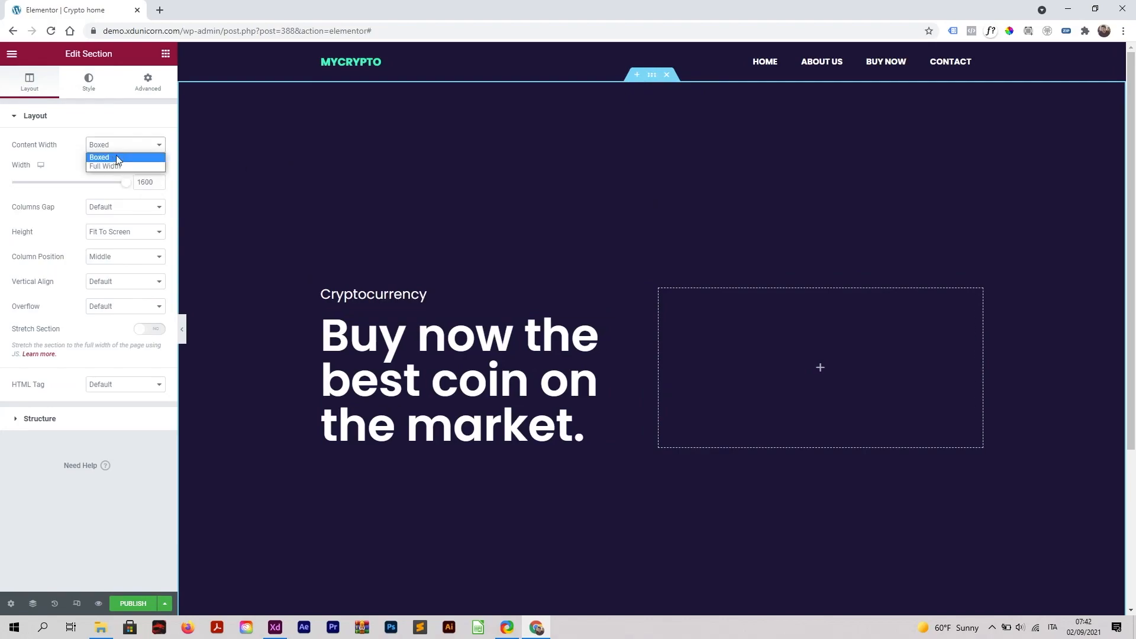
{"action": "left_click", "coordinate": [115, 166]}
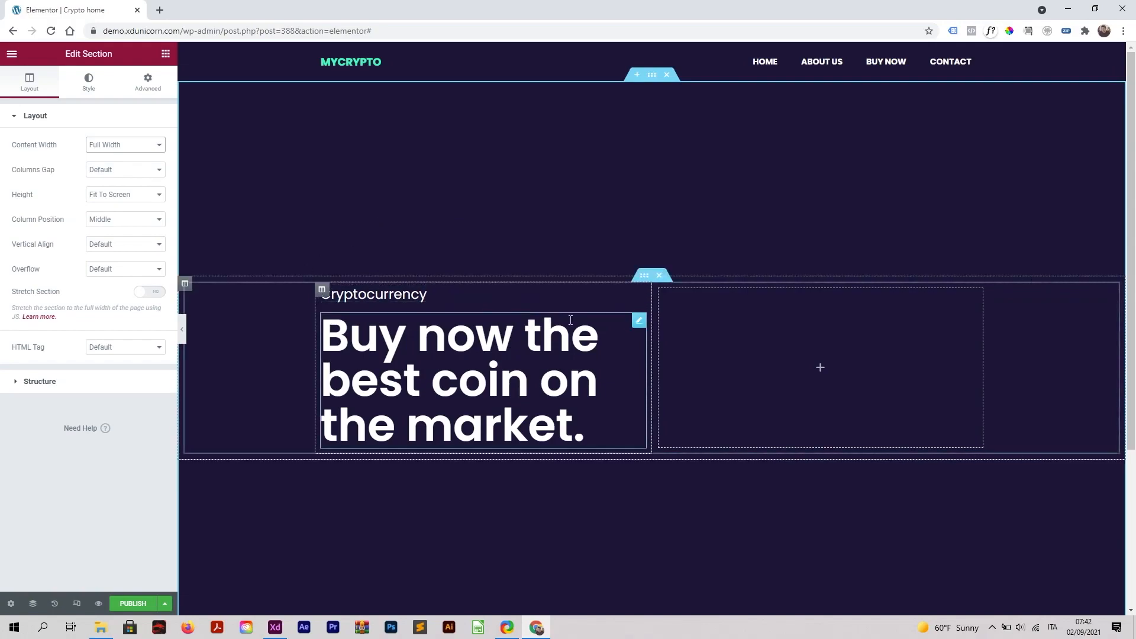
{"action": "left_click", "coordinate": [643, 280]}
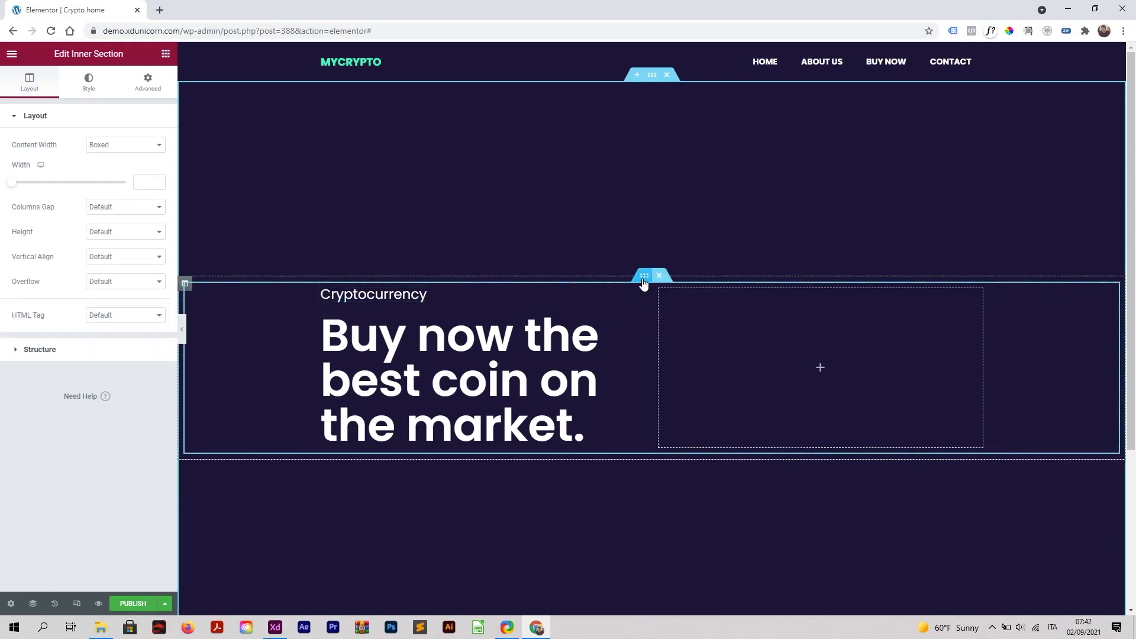
{"action": "left_click_drag", "start_coordinate": [15, 185], "coordinate": [106, 191]}
Set the lower heading's font size to 68 px and line height to 1.2 em, and preview the page without the editor panel
{"action": "left_click", "coordinate": [640, 323]}
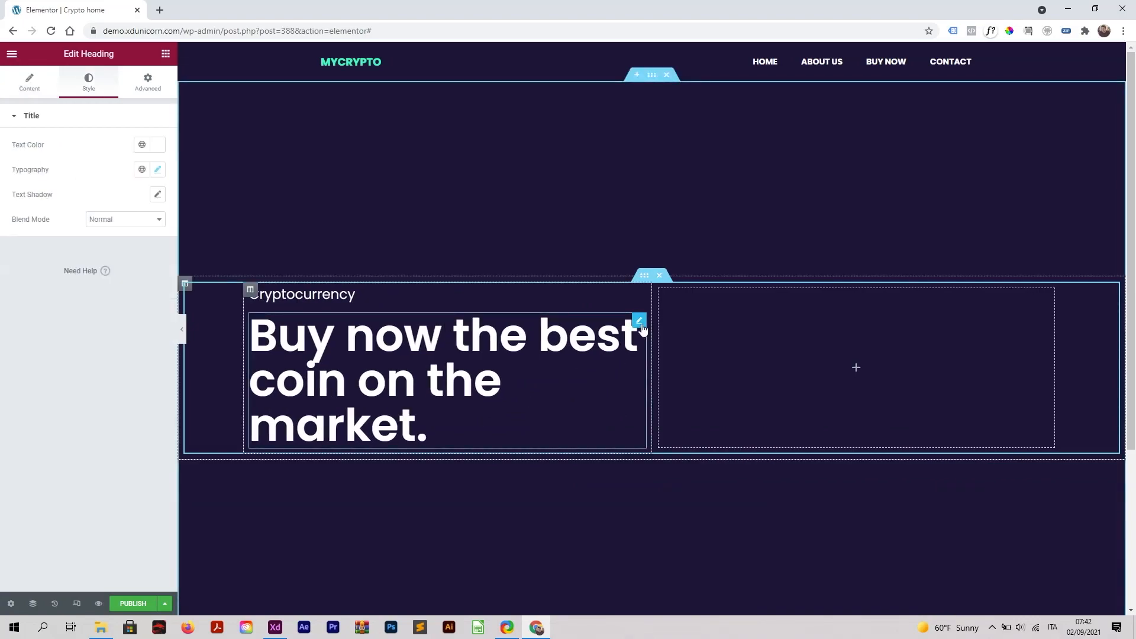
{"action": "left_click", "coordinate": [157, 171]}
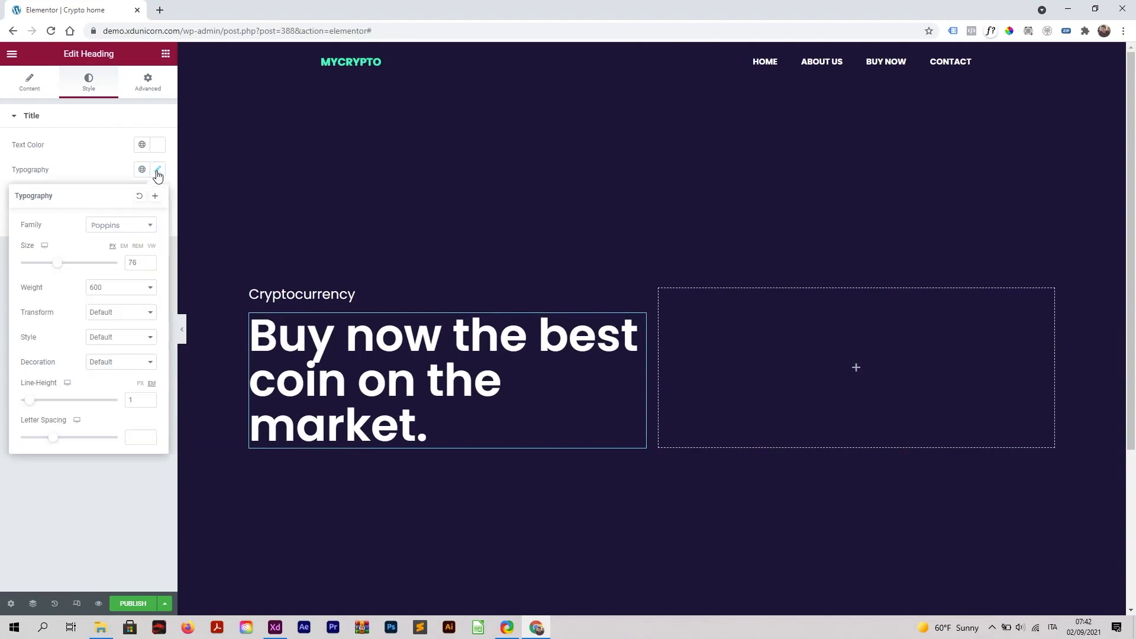
{"action": "left_click_drag", "start_coordinate": [59, 266], "coordinate": [54, 269]}
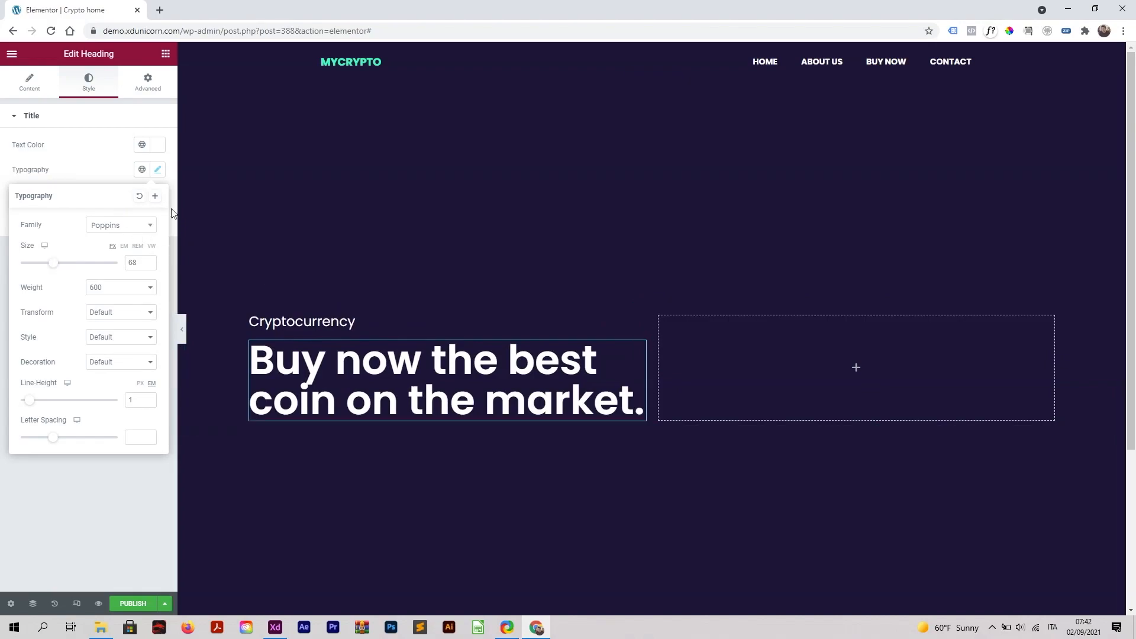
{"action": "left_click_drag", "start_coordinate": [29, 400], "coordinate": [33, 406]}
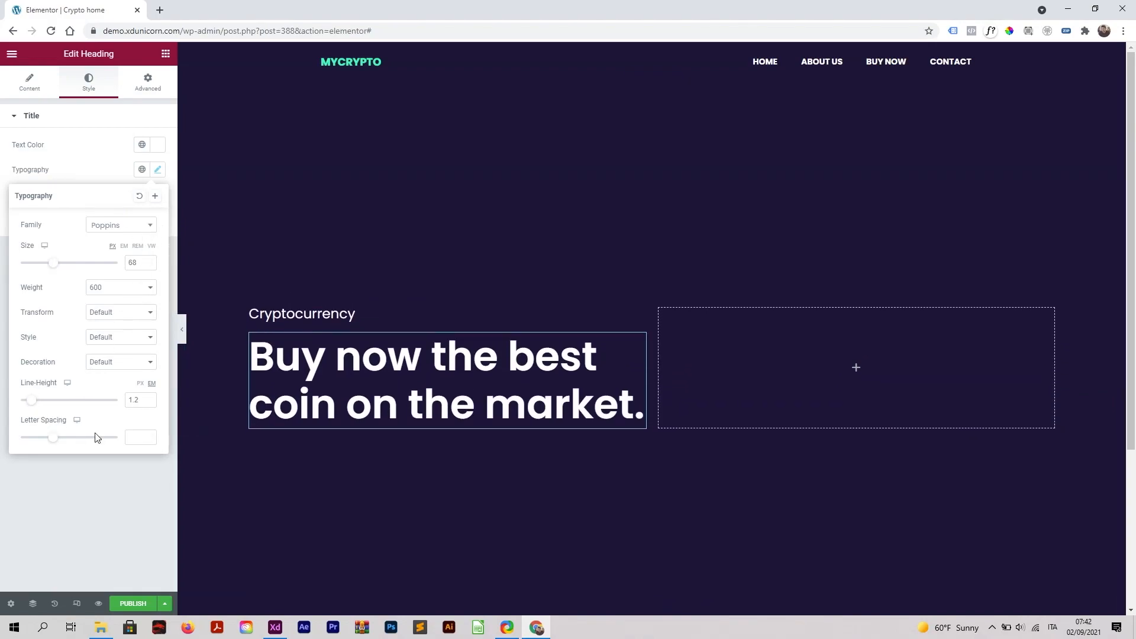
{"action": "left_click", "coordinate": [183, 335]}
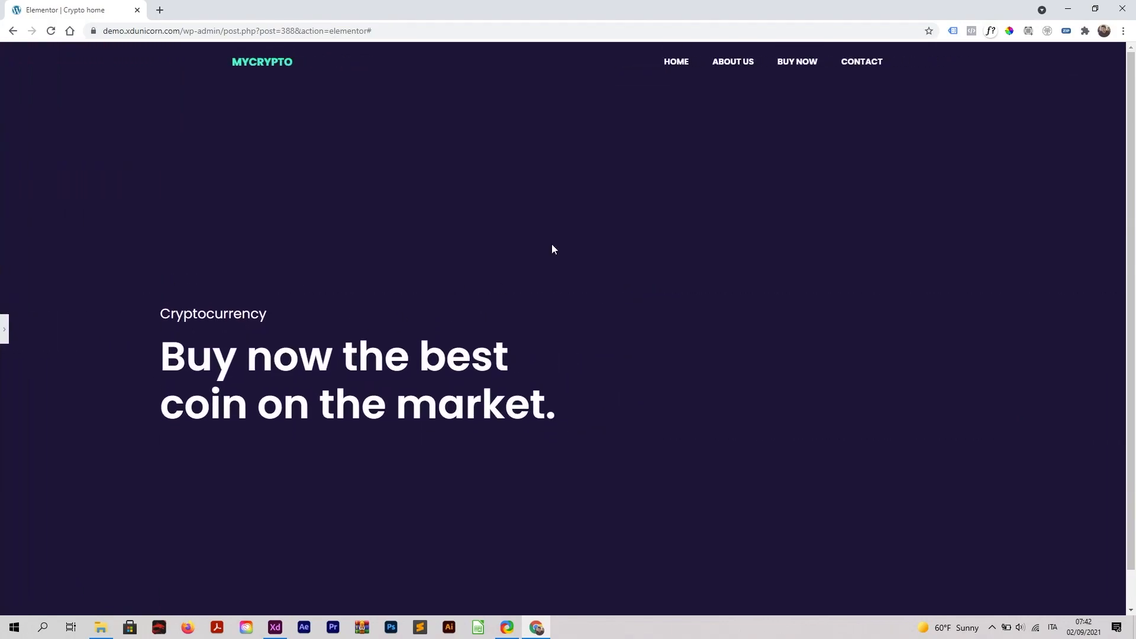
{"action": "left_click", "coordinate": [8, 327]}
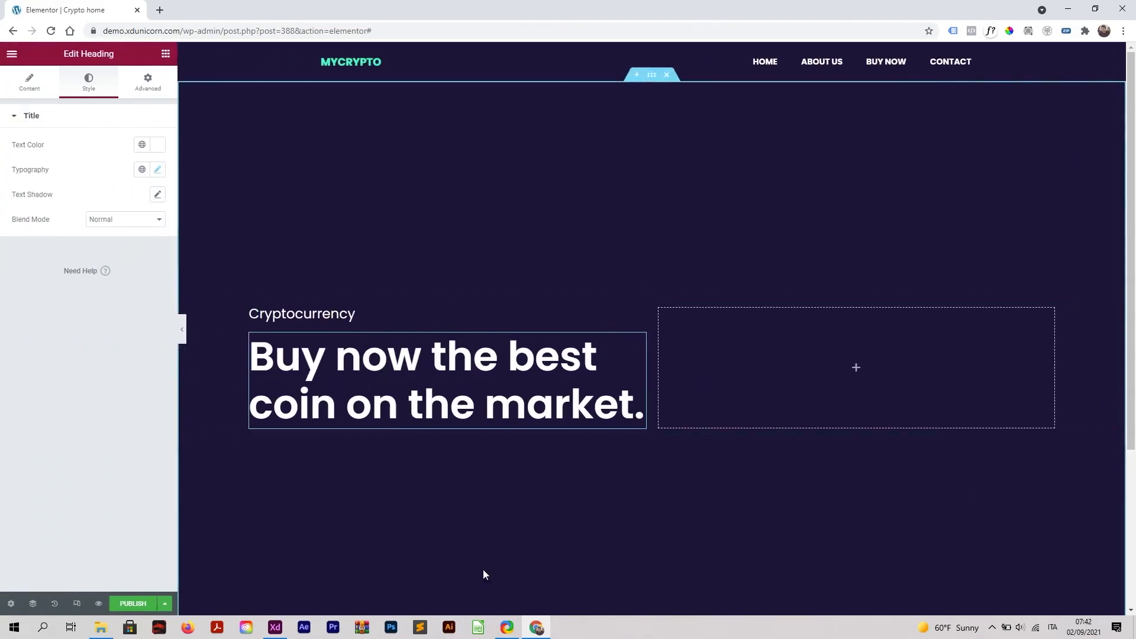
Check the Adobe XD mockup and examine the inline formatting options for the words "best coin" in the lower heading
{"action": "left_click", "coordinate": [276, 627]}
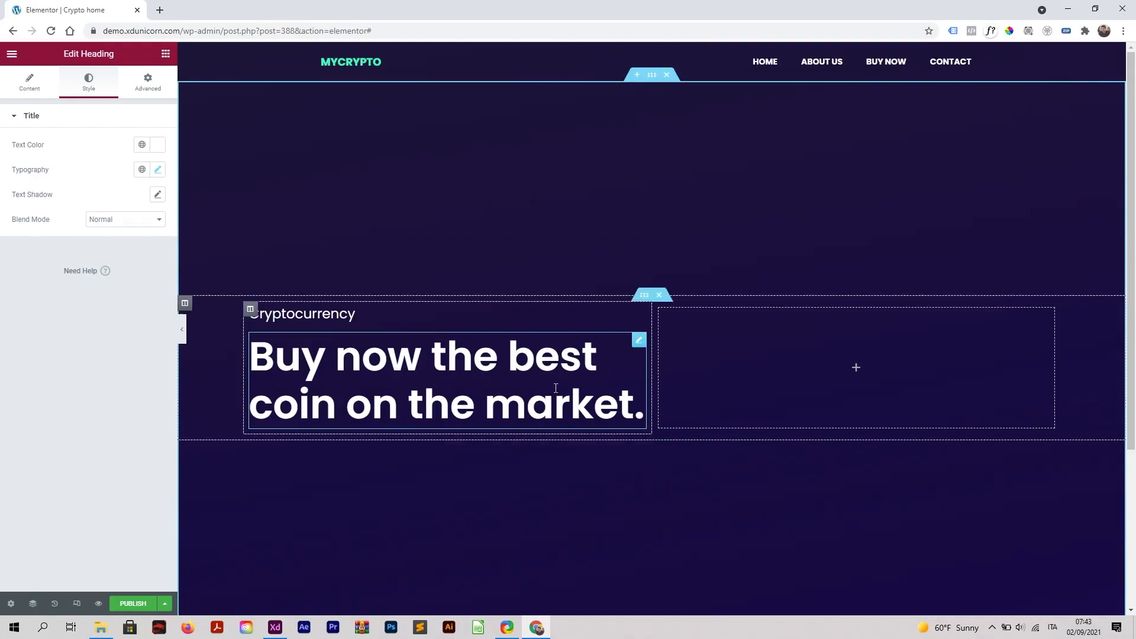
{"action": "left_click_drag", "start_coordinate": [509, 358], "coordinate": [337, 426]}
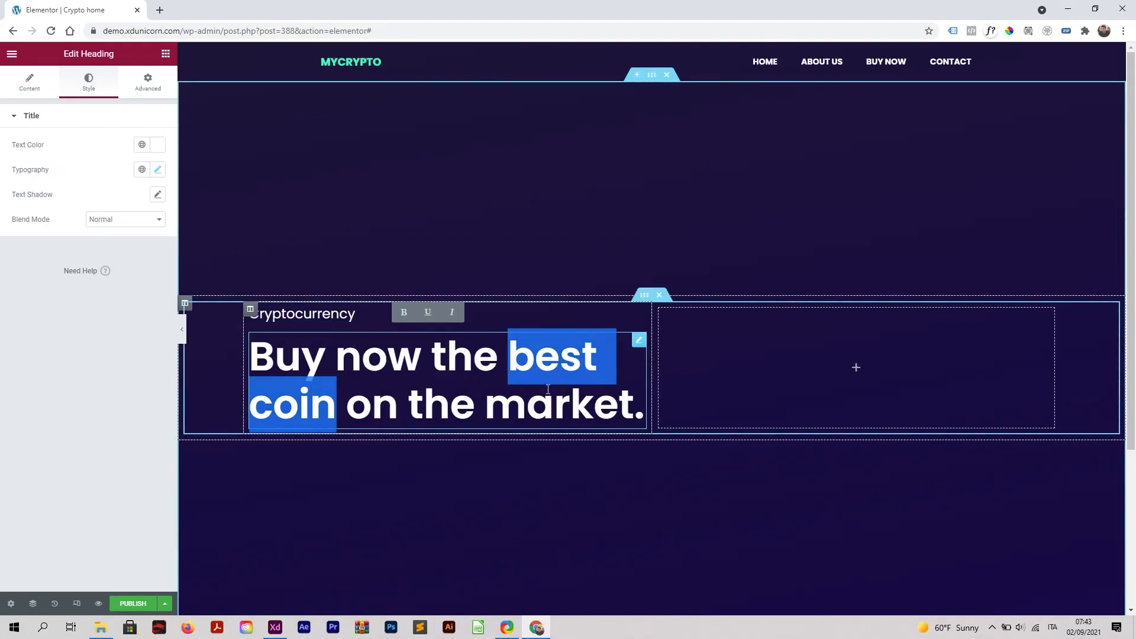
{"action": "left_click", "coordinate": [30, 82]}
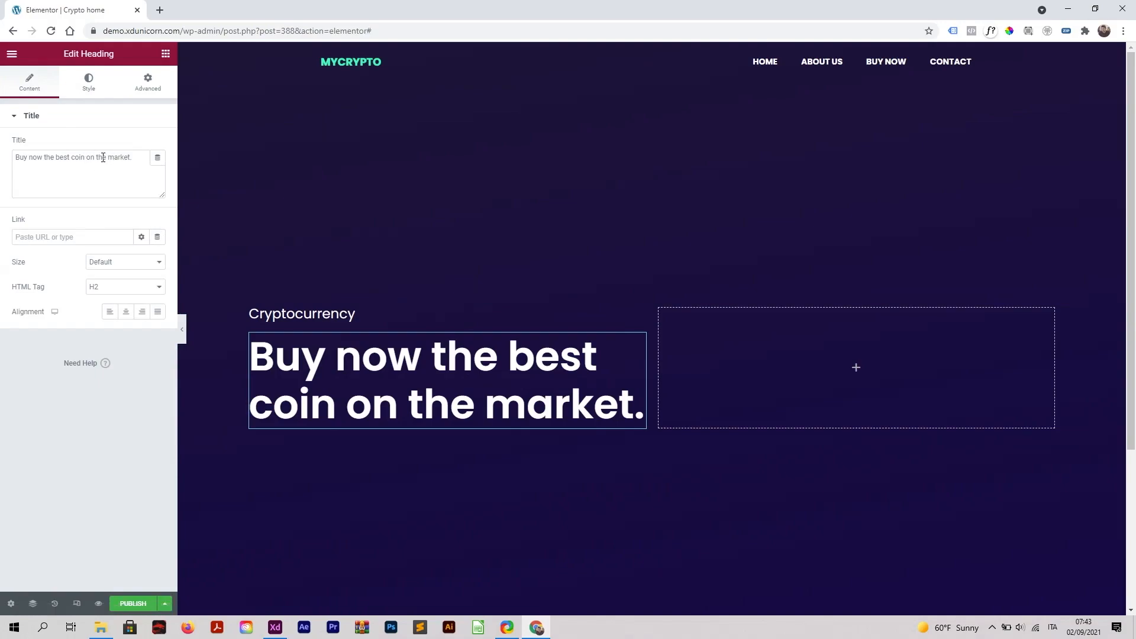
{"action": "left_click_drag", "start_coordinate": [29, 159], "coordinate": [85, 159]}
{"action": "left_click_drag", "start_coordinate": [497, 356], "coordinate": [330, 406]}
{"action": "left_click", "coordinate": [558, 371]}
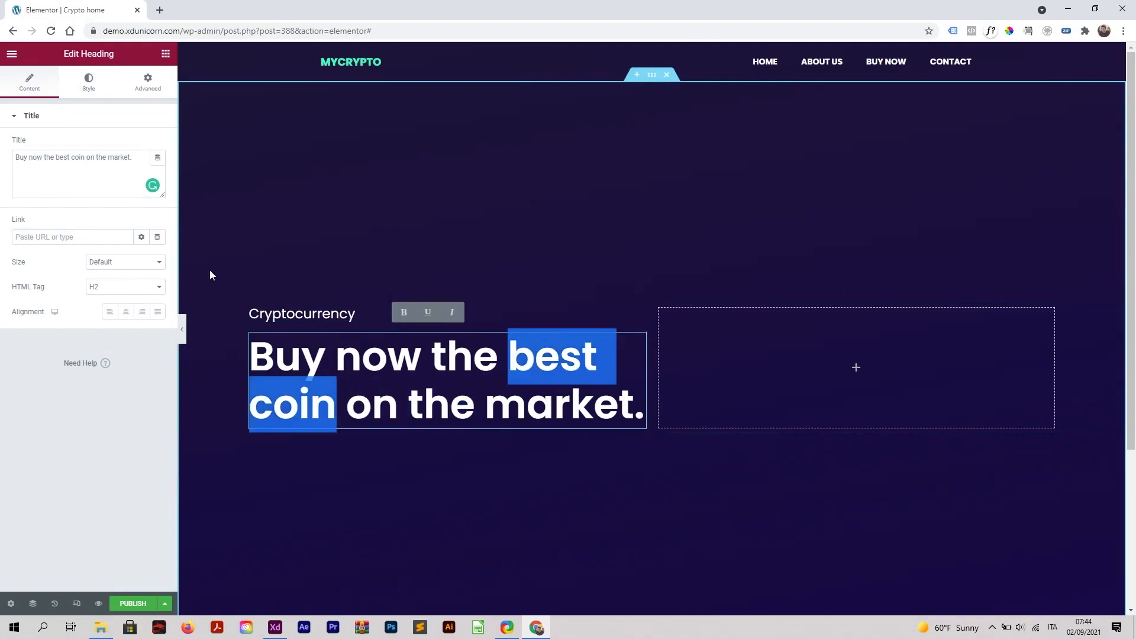
Add a Text Editor widget below the "Buy now the best coin on the market." heading and paste the heading's style onto it
{"action": "left_click", "coordinate": [17, 61]}
{"action": "left_click_drag", "start_coordinate": [131, 222], "coordinate": [390, 395]}
{"action": "right_click", "coordinate": [424, 351]}
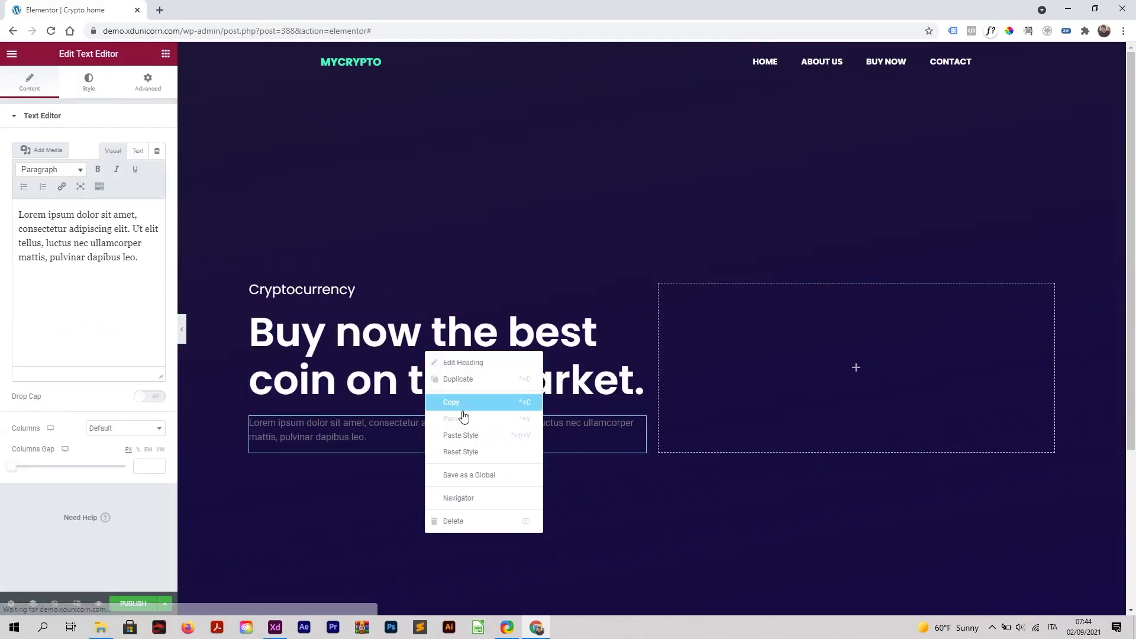
{"action": "left_click", "coordinate": [460, 406]}
{"action": "right_click", "coordinate": [425, 421]}
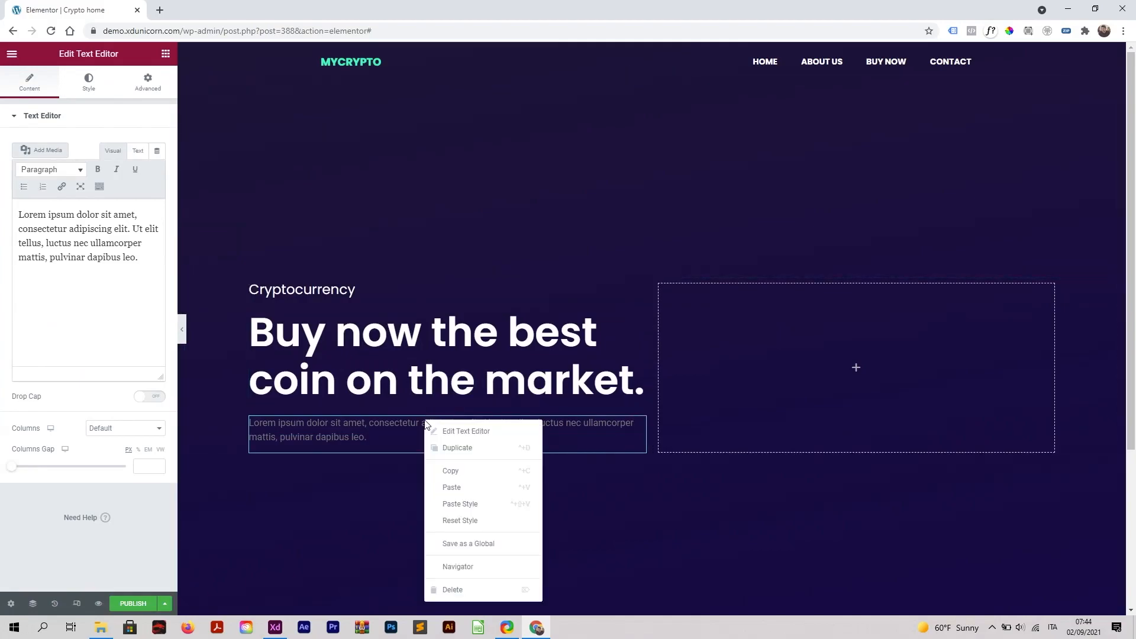
{"action": "left_click", "coordinate": [483, 503]}
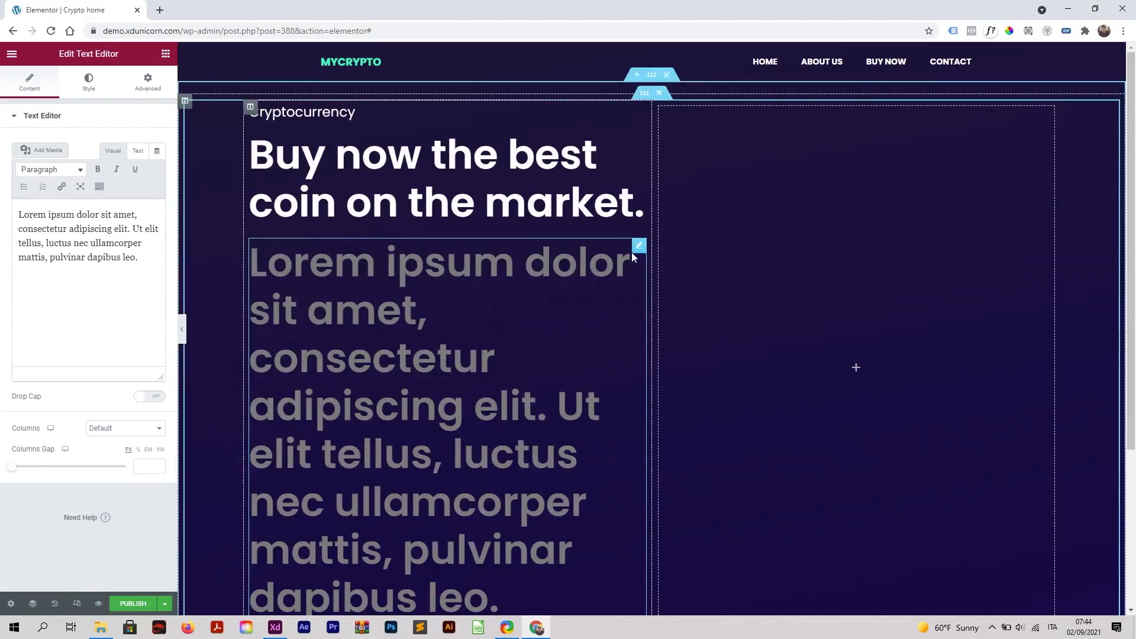
Set the new text block's text color to white, #FFFFFF
{"action": "left_click", "coordinate": [89, 82]}
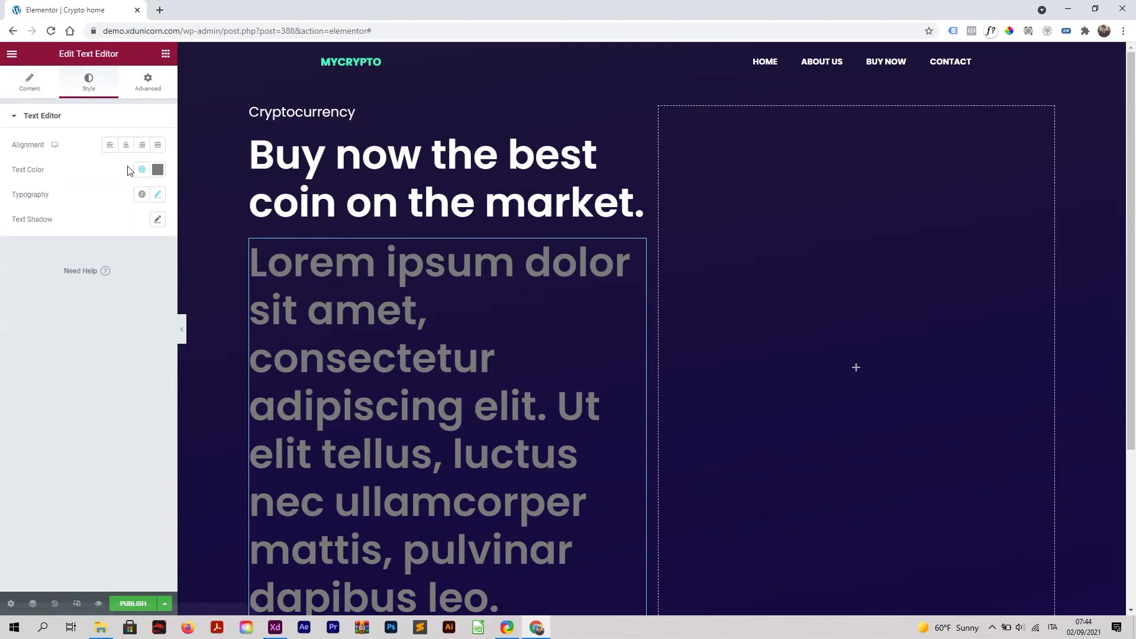
{"action": "left_click", "coordinate": [157, 170]}
{"action": "left_click_drag", "start_coordinate": [88, 260], "coordinate": [23, 214]}
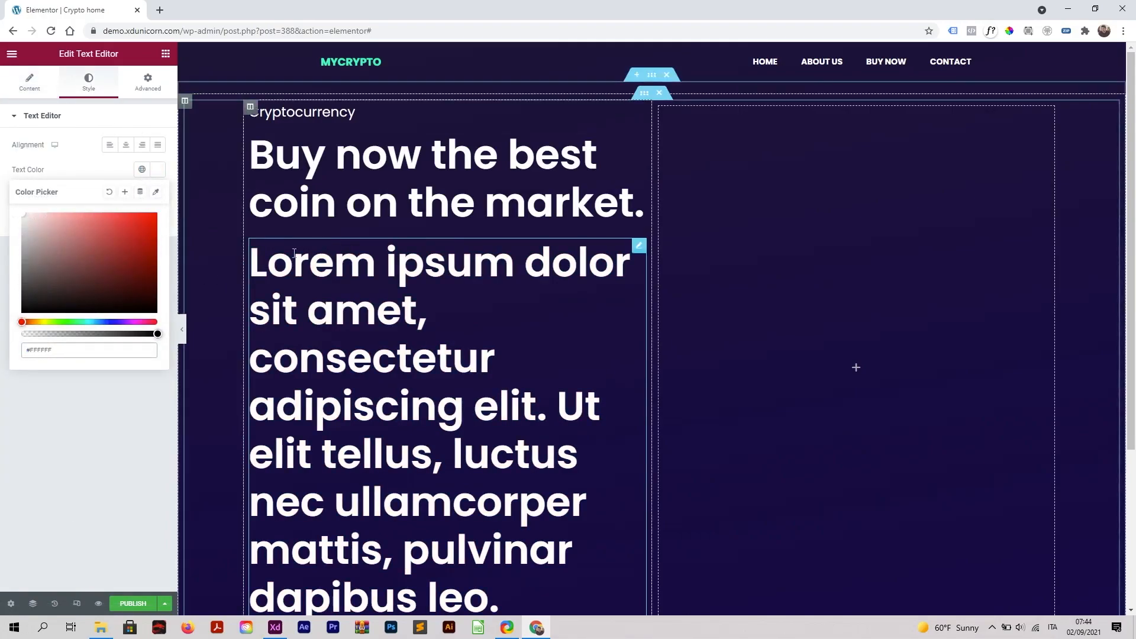
Replace the text block's placeholder with the heading's text "Buy now the best coin on the market." and delete the original heading
{"action": "left_click", "coordinate": [295, 195]}
{"action": "triple_click", "coordinate": [21, 168]}
{"action": "key", "text": "ctrl+c"}
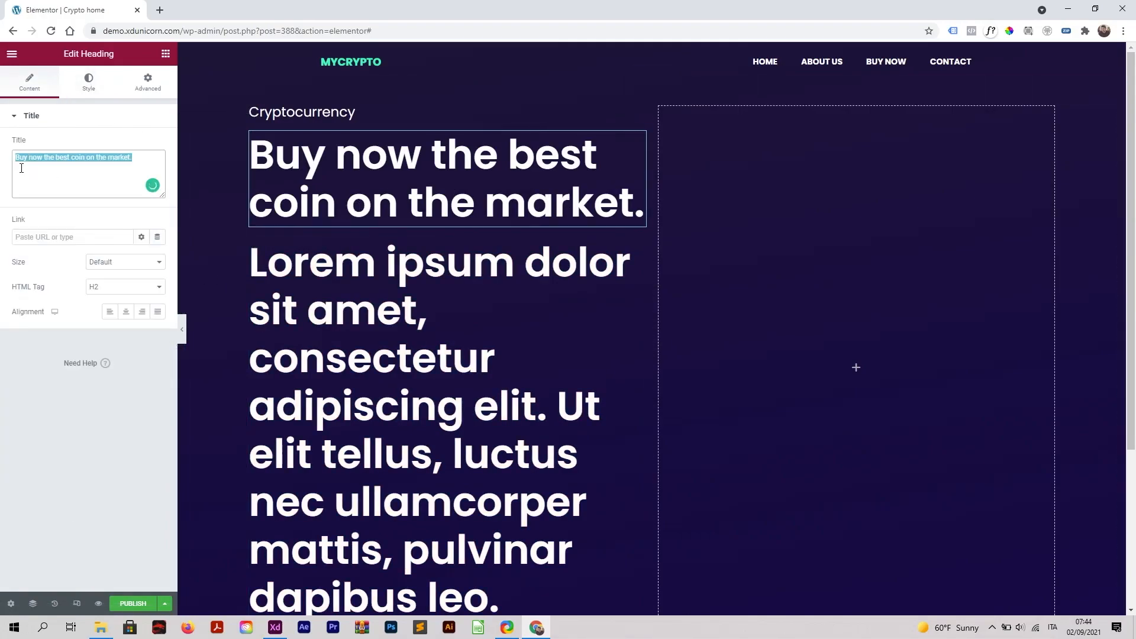
{"action": "left_click", "coordinate": [296, 308]}
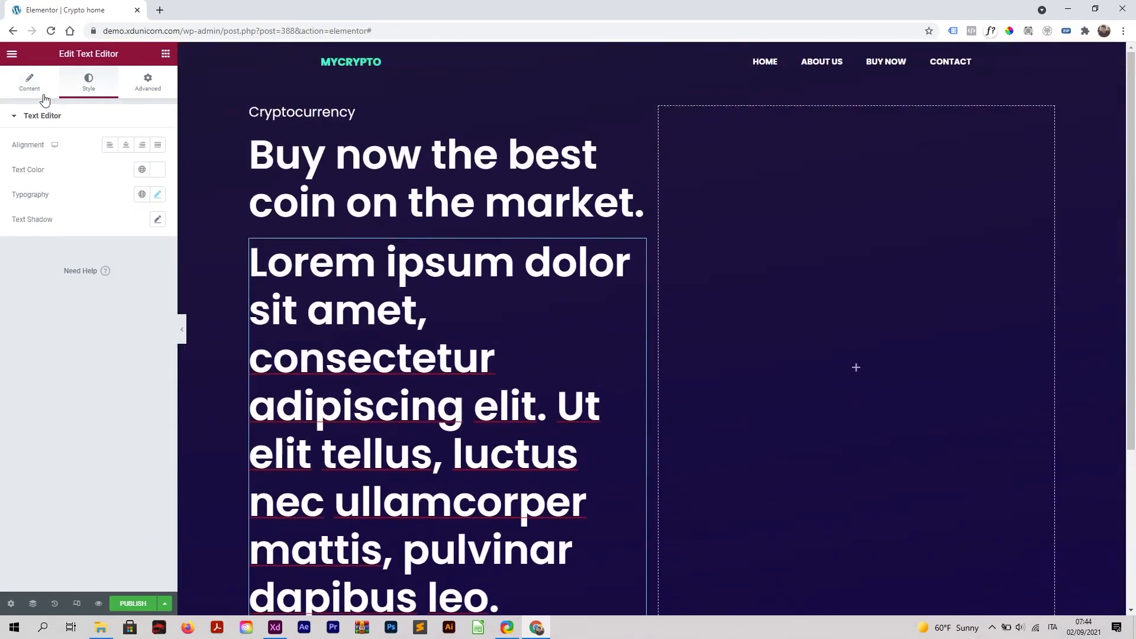
{"action": "left_click", "coordinate": [30, 81]}
{"action": "left_click_drag", "start_coordinate": [134, 256], "coordinate": [1, 184]}
{"action": "key", "text": "ctrl+v"}
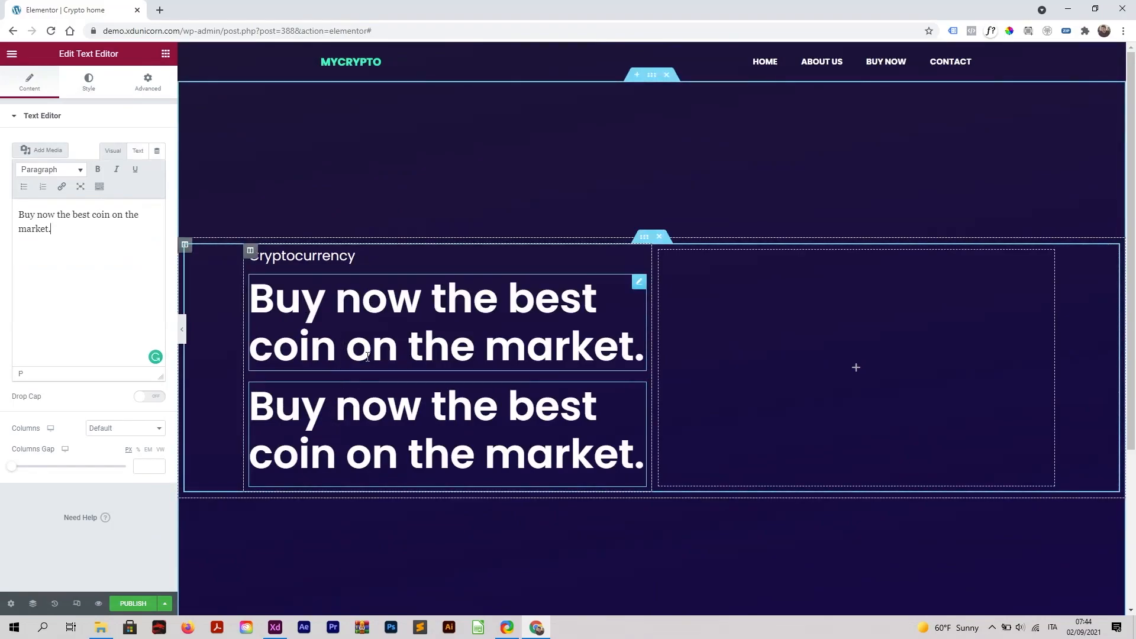
{"action": "right_click", "coordinate": [366, 335]}
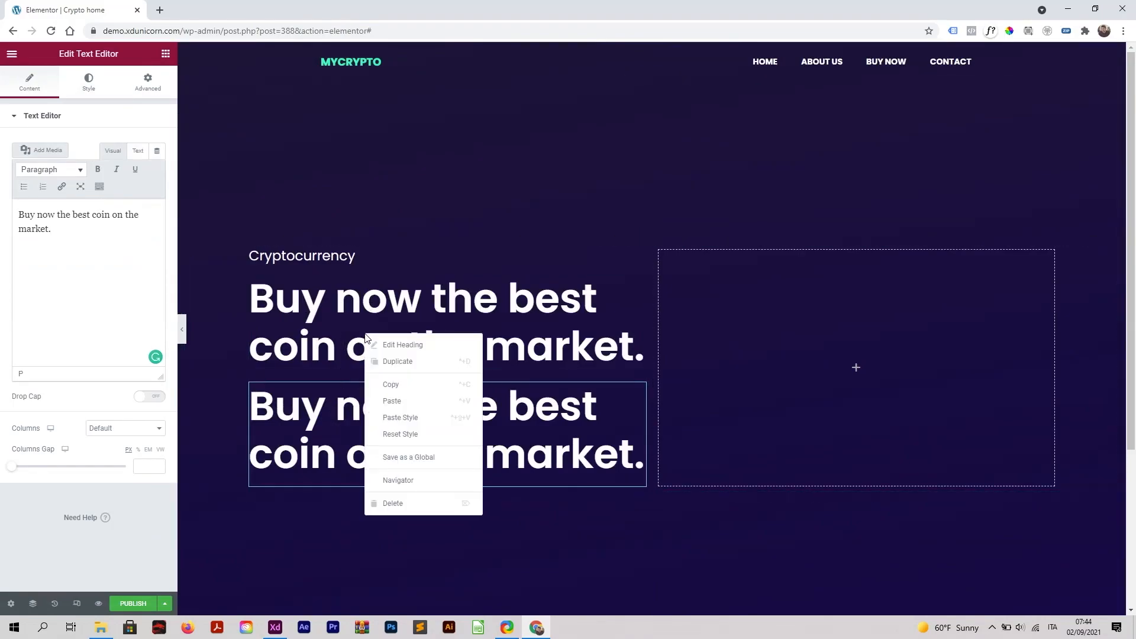
{"action": "left_click", "coordinate": [409, 505]}
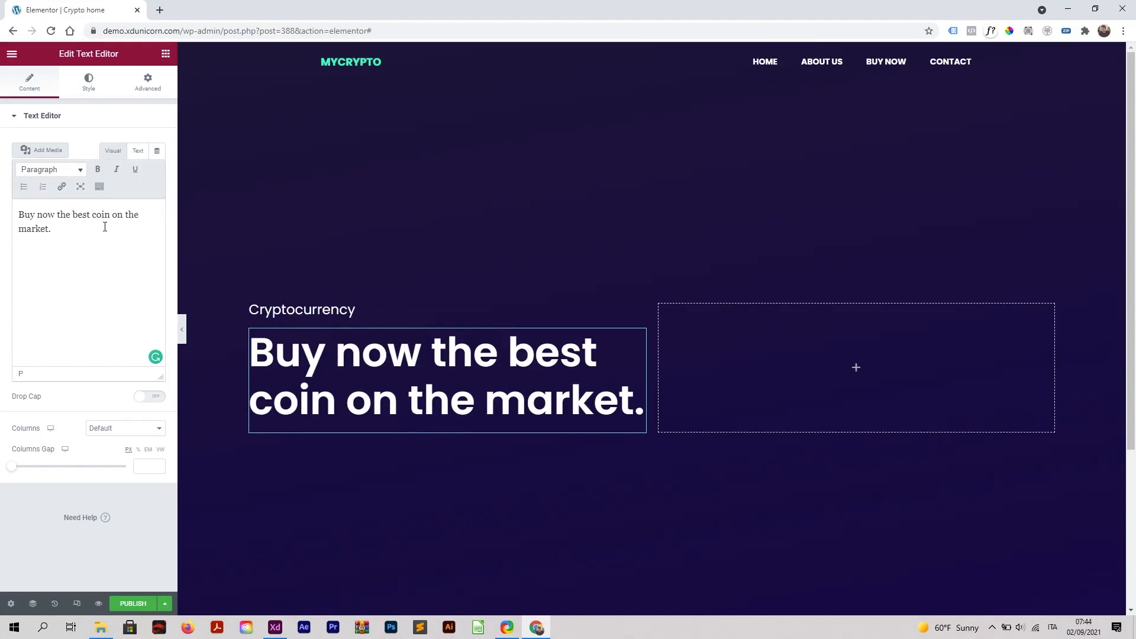
Color the words "best coin" in the text block #28FFBF, taken from the button border in the Adobe XD mockup, and preview the page
{"action": "left_click_drag", "start_coordinate": [73, 216], "coordinate": [109, 221]}
{"action": "left_click", "coordinate": [99, 188]}
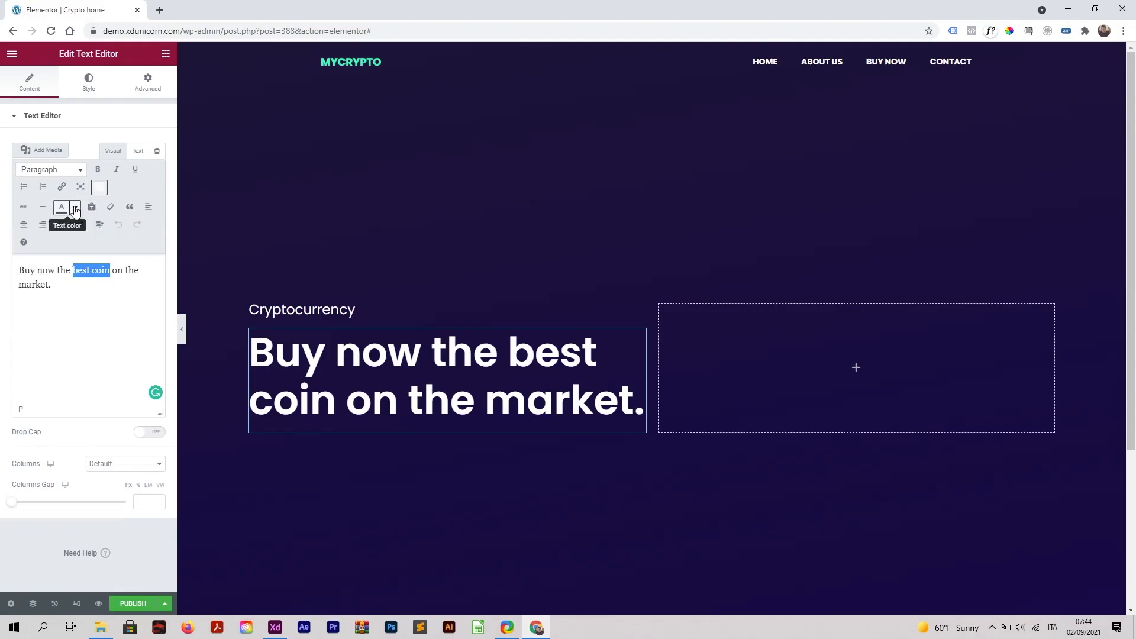
{"action": "left_click", "coordinate": [75, 208]}
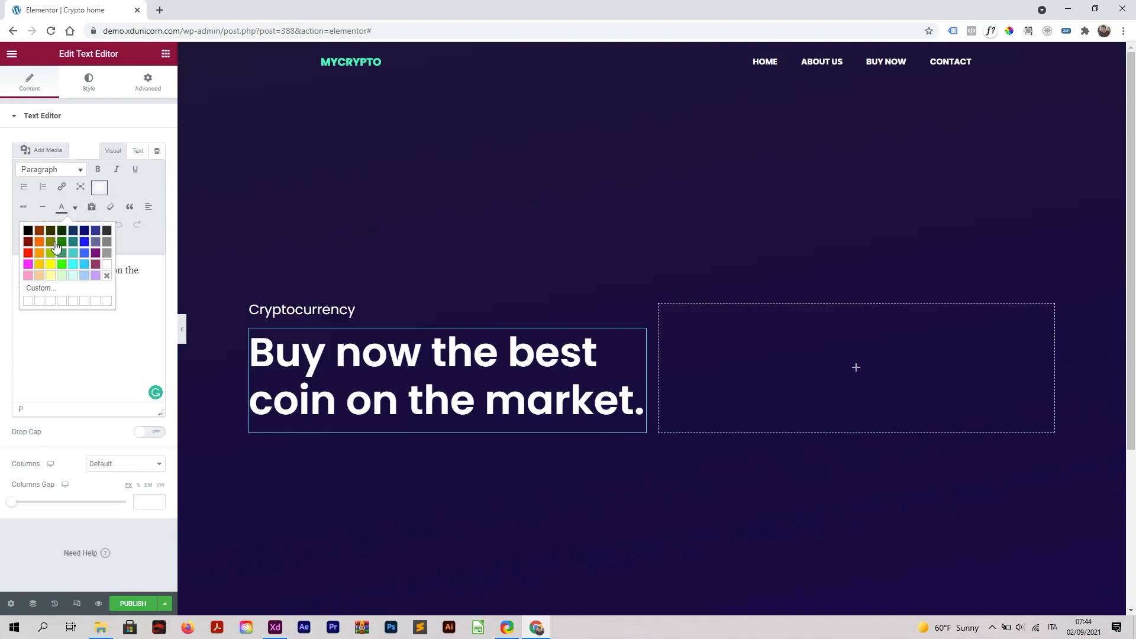
{"action": "left_click", "coordinate": [64, 286]}
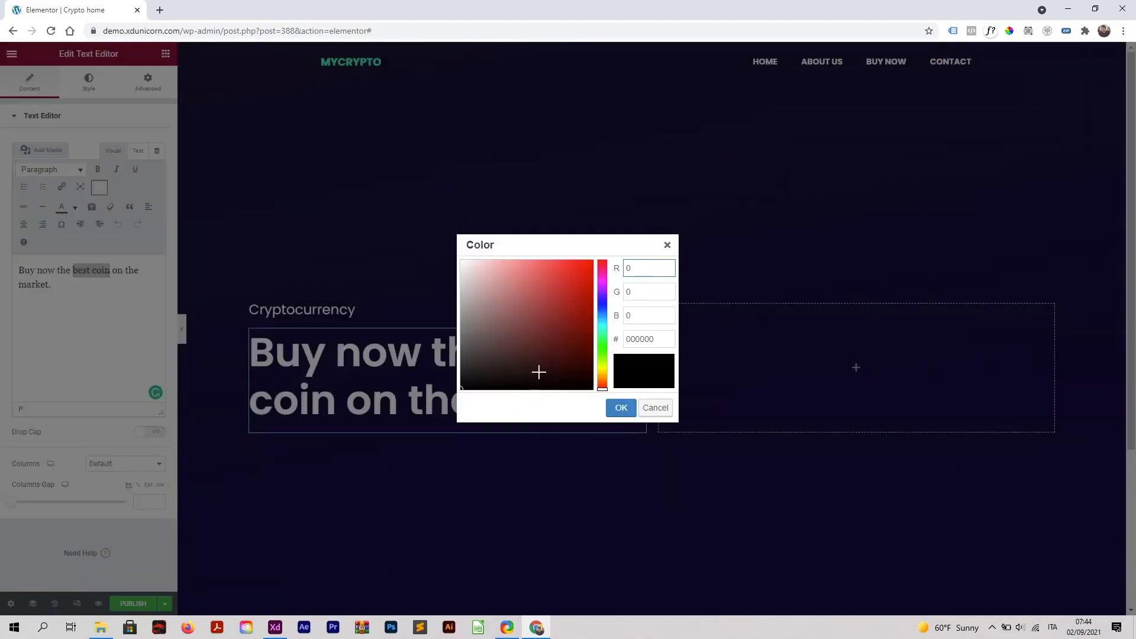
{"action": "double_click", "coordinate": [640, 339]}
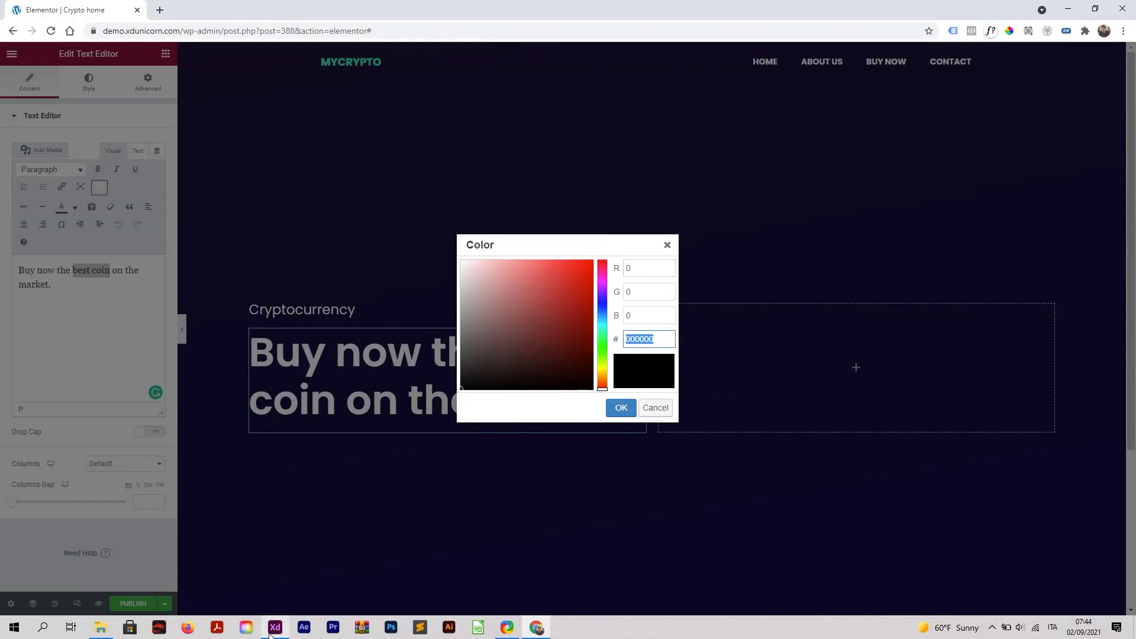
{"action": "left_click", "coordinate": [273, 629]}
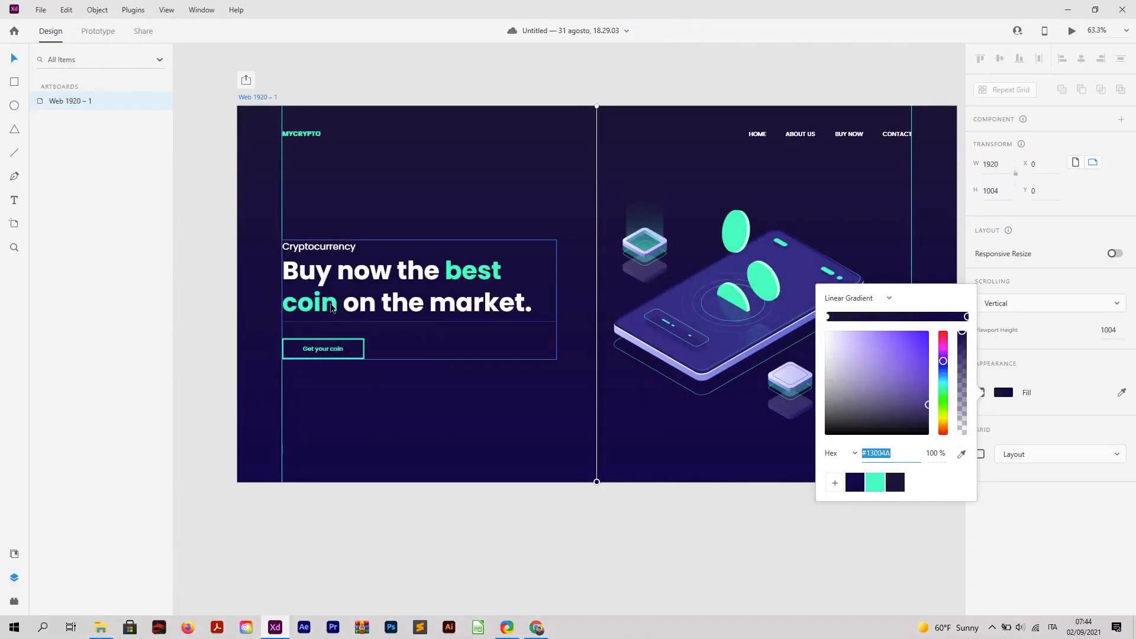
{"action": "scroll", "coordinate": [325, 275], "scroll_direction": "up", "scroll_amount": 5}
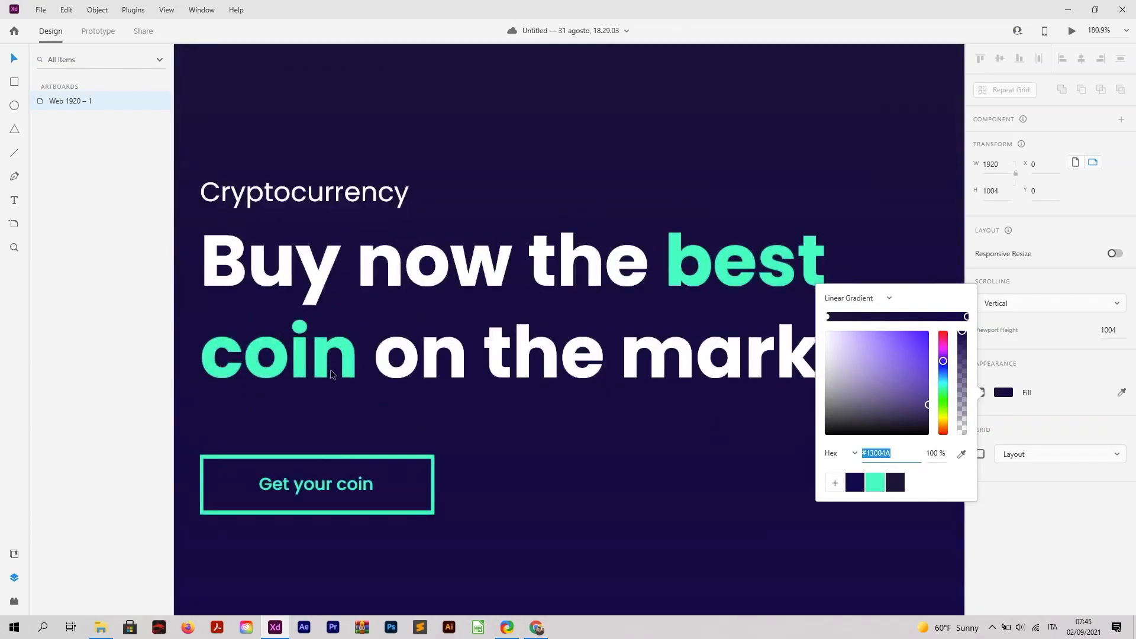
{"action": "left_click", "coordinate": [326, 461]}
{"action": "left_click", "coordinate": [328, 462]}
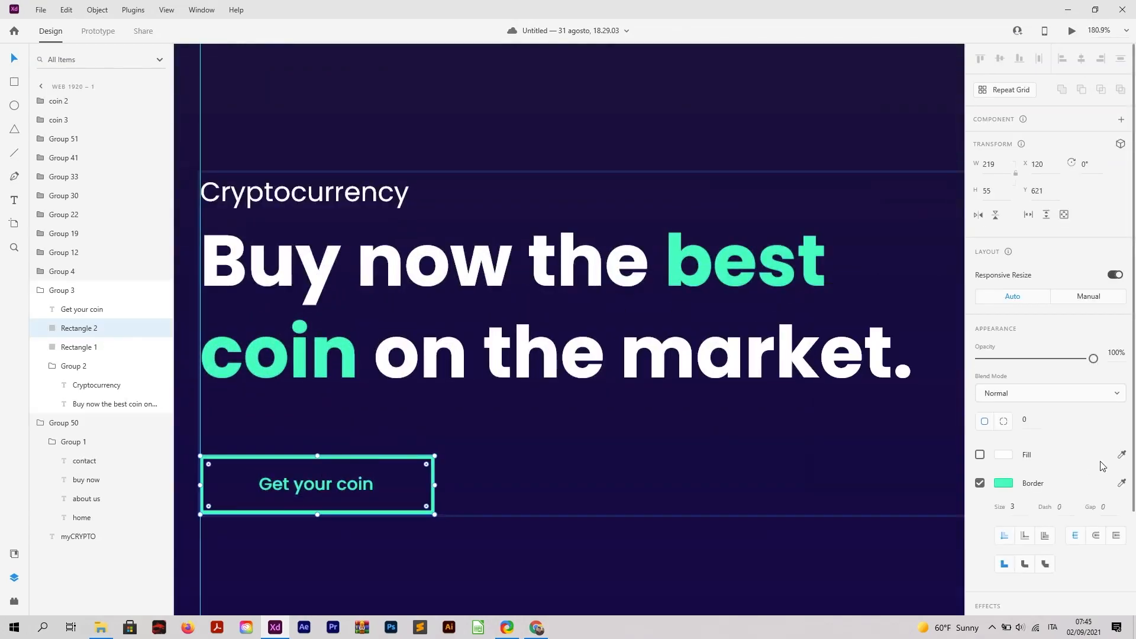
{"action": "left_click", "coordinate": [1003, 484]}
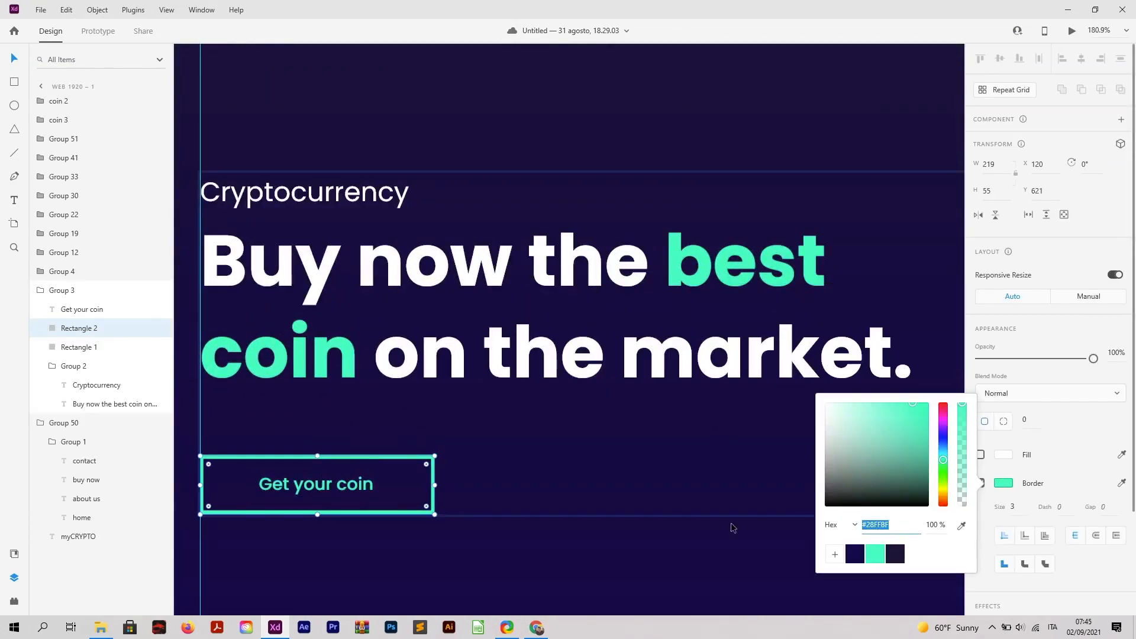
{"action": "left_click", "coordinate": [1068, 10]}
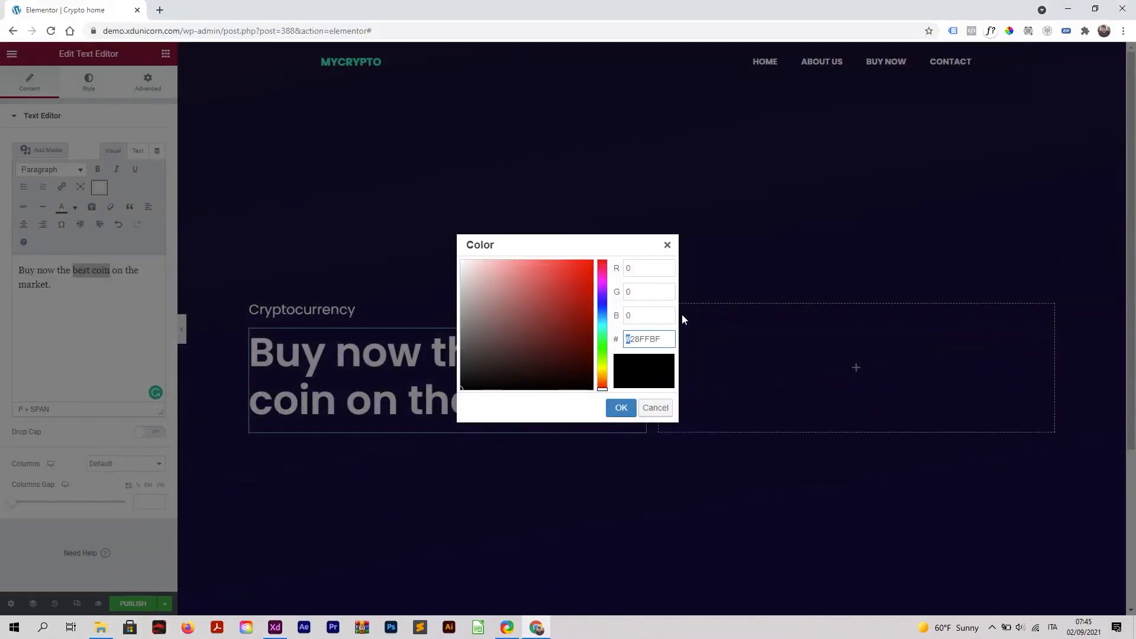
{"action": "left_click", "coordinate": [629, 408]}
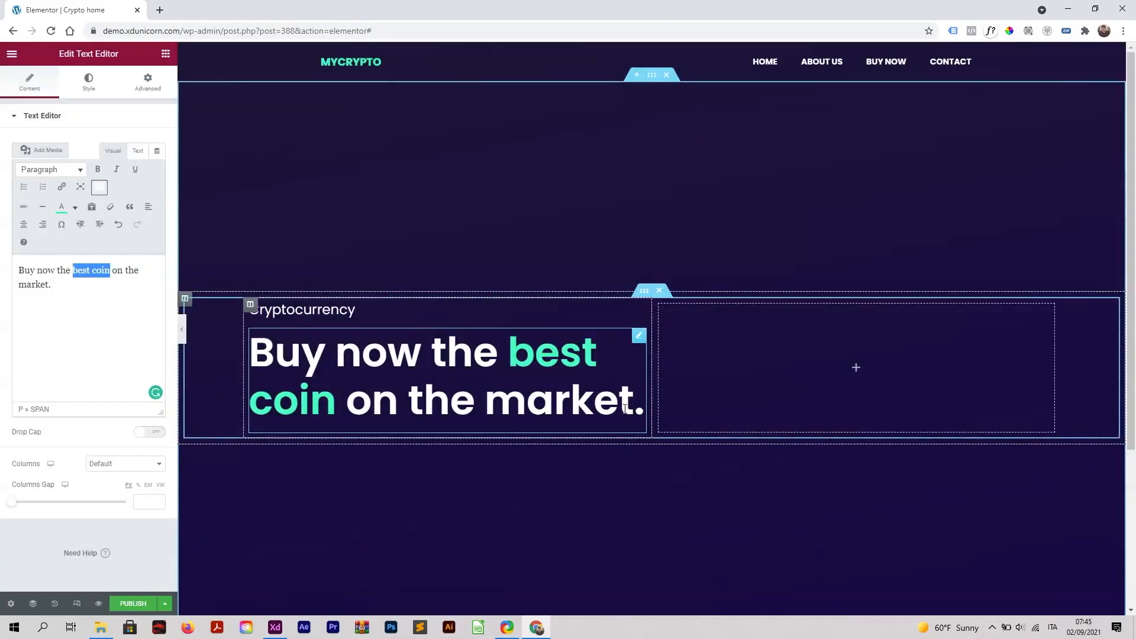
{"action": "key", "text": "ctrl+p"}
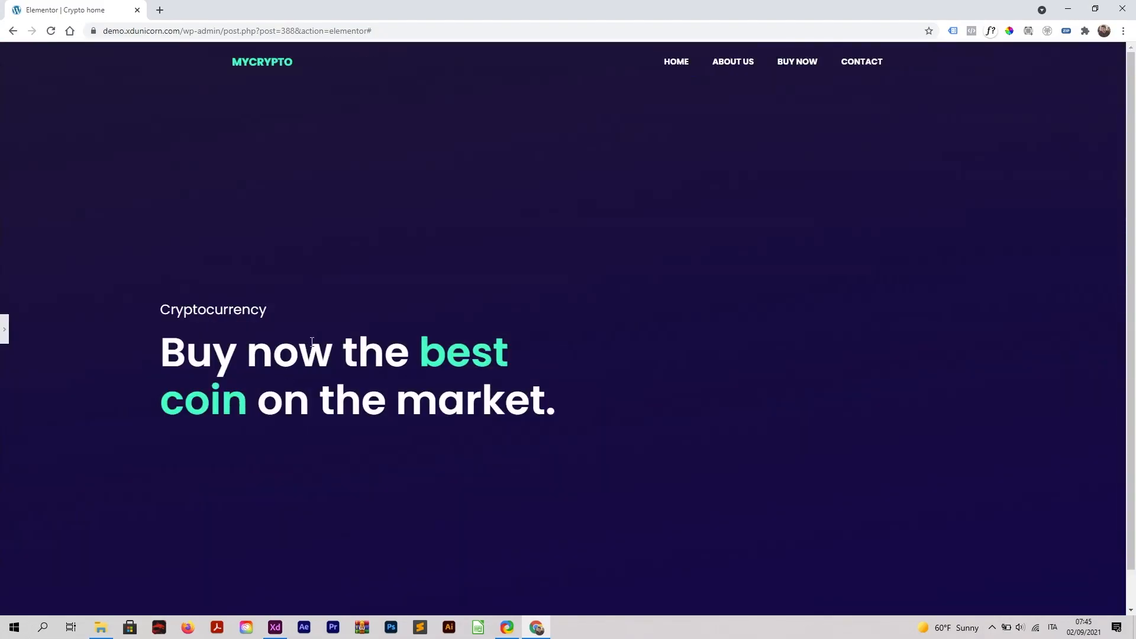
{"action": "left_click", "coordinate": [4, 329]}
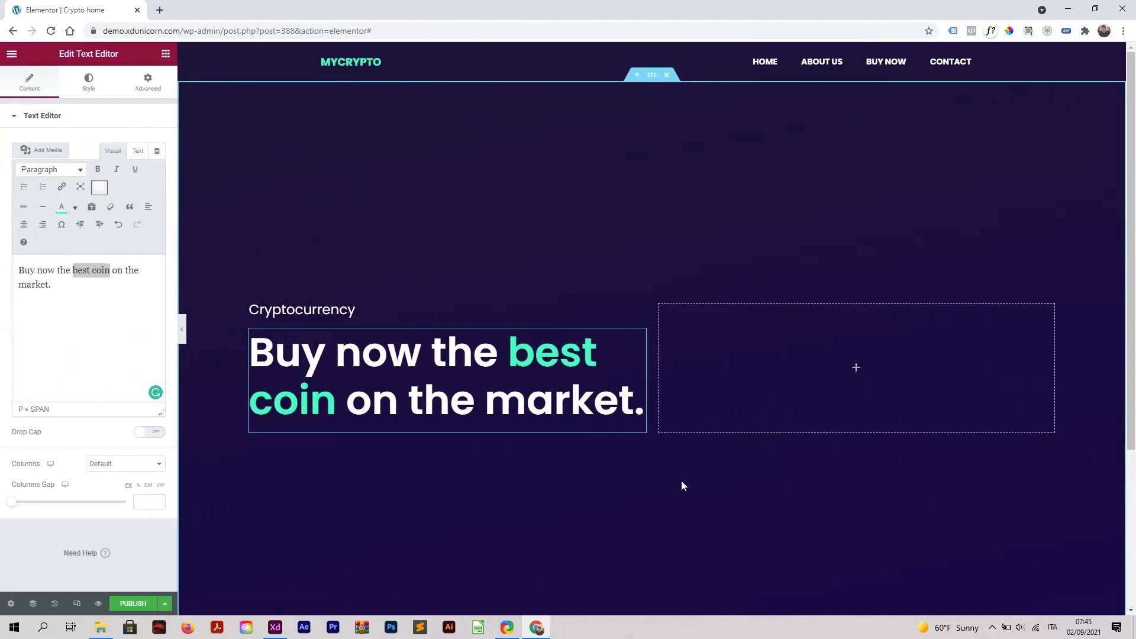
Add an Image widget to the hero's empty column and upload mobile phone.png from the Design elements folder to the media library
{"action": "left_click", "coordinate": [858, 370]}
{"action": "left_click_drag", "start_coordinate": [46, 223], "coordinate": [821, 370]}
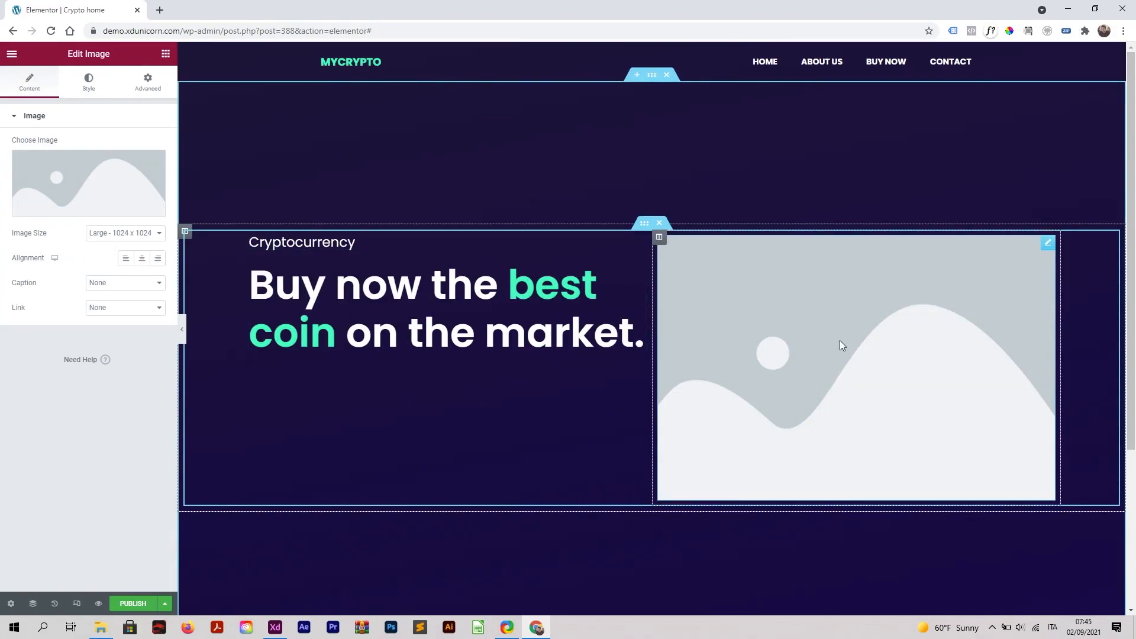
{"action": "left_click", "coordinate": [807, 316]}
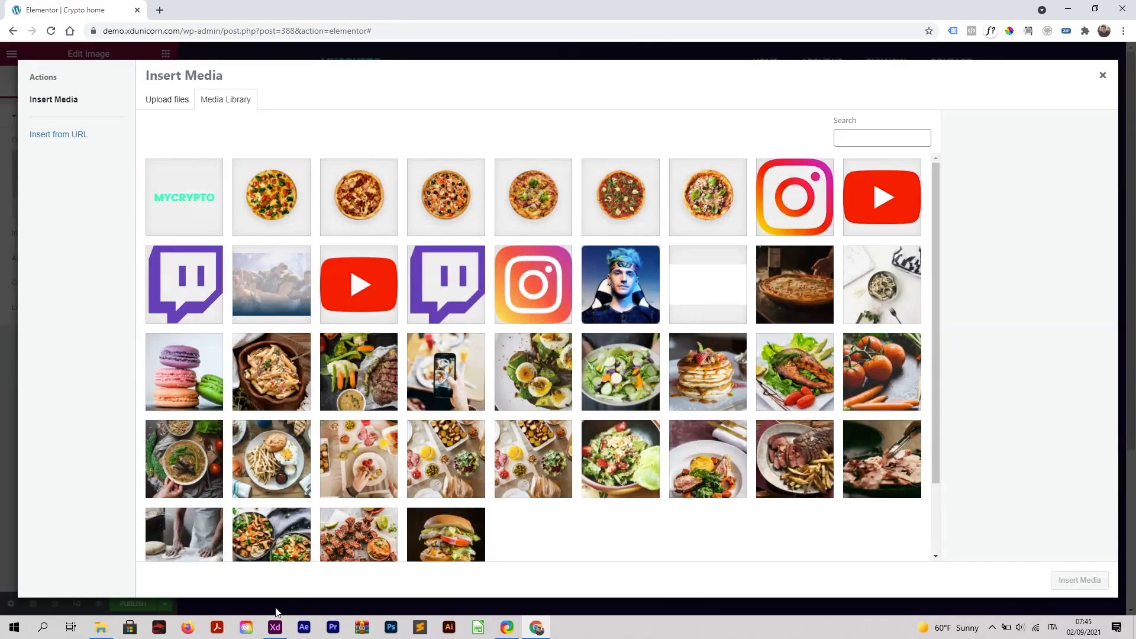
{"action": "left_click", "coordinate": [101, 629]}
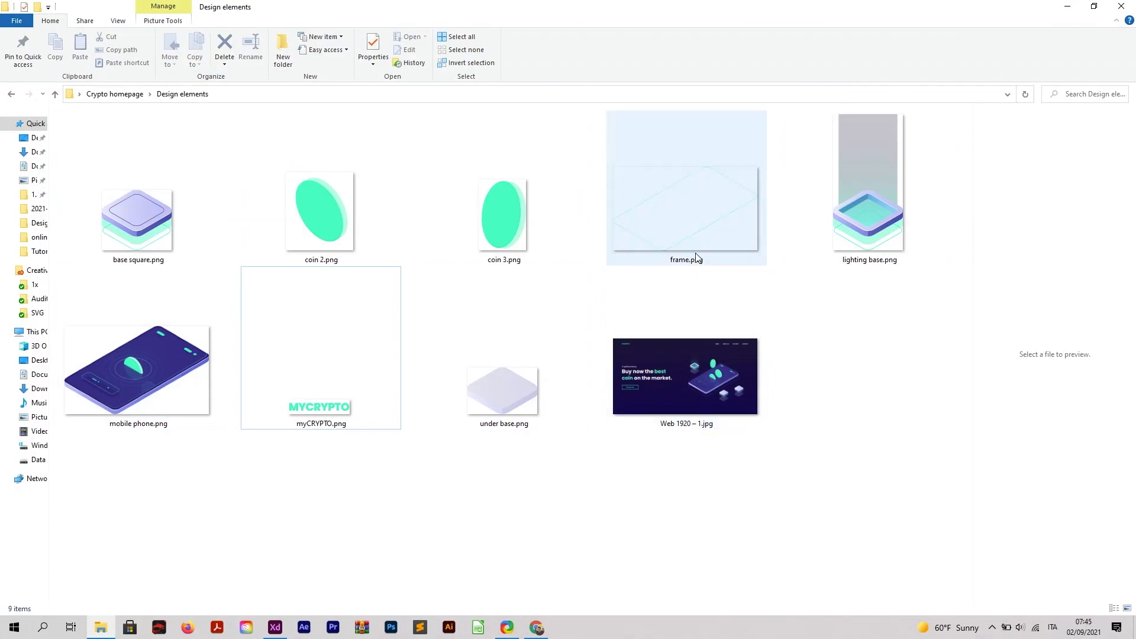
{"action": "left_click", "coordinate": [204, 342]}
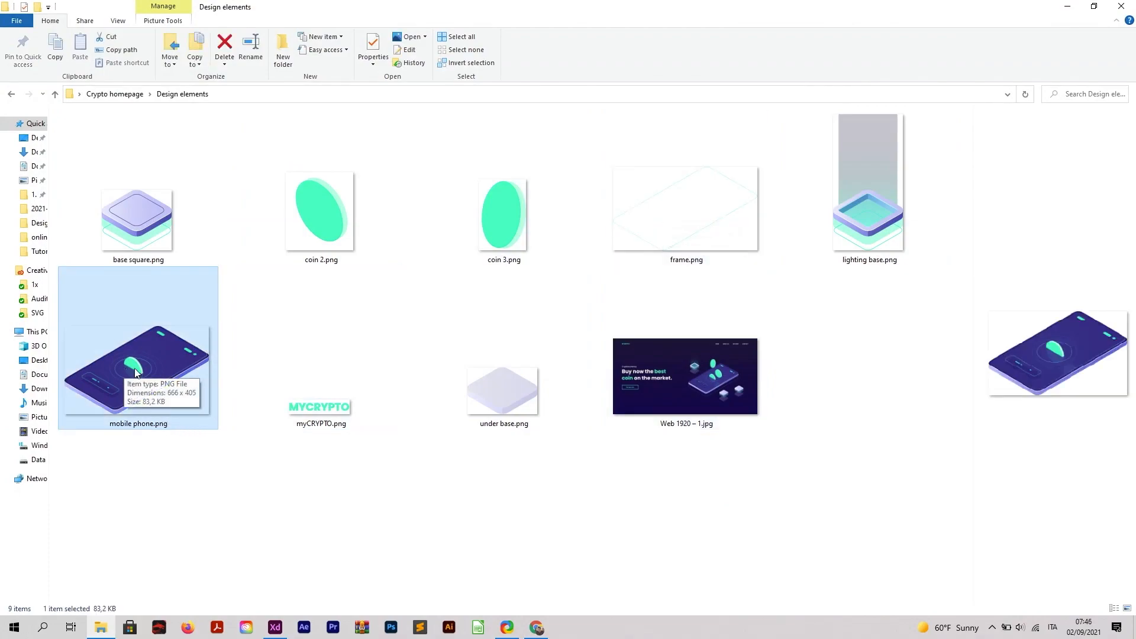
{"action": "left_click_drag", "start_coordinate": [126, 371], "coordinate": [530, 500]}
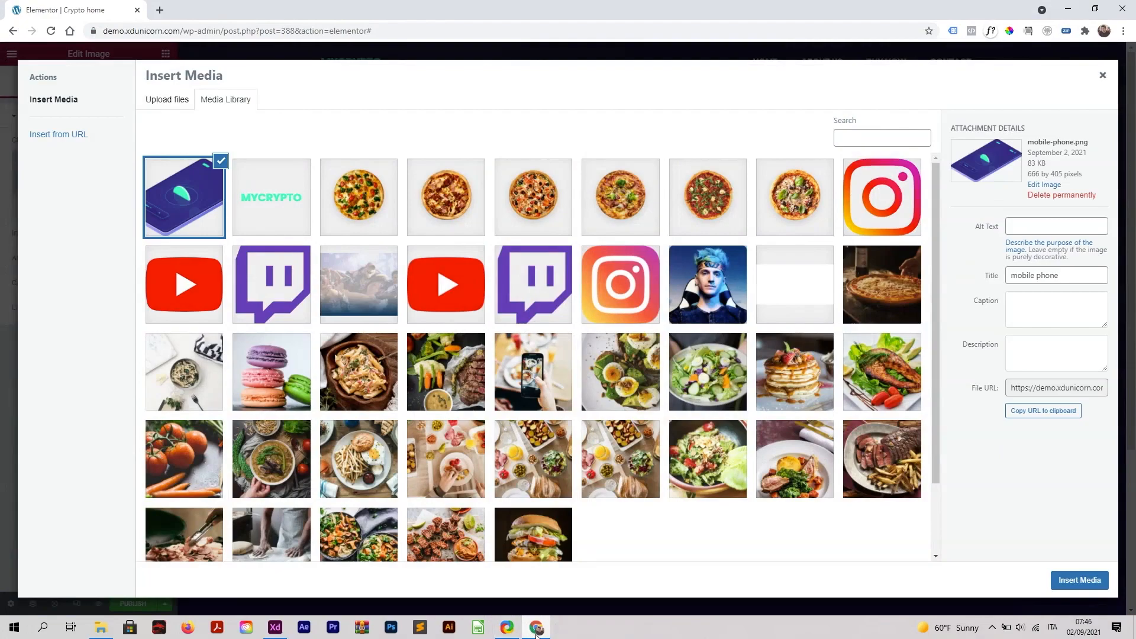
Upload base square.png, coin 2.png, coin 3.png, frame.png, lighting base.png and under base.png to the media library
{"action": "left_click", "coordinate": [533, 626]}
{"action": "left_click", "coordinate": [334, 391]}
{"action": "left_click", "coordinate": [148, 224]}
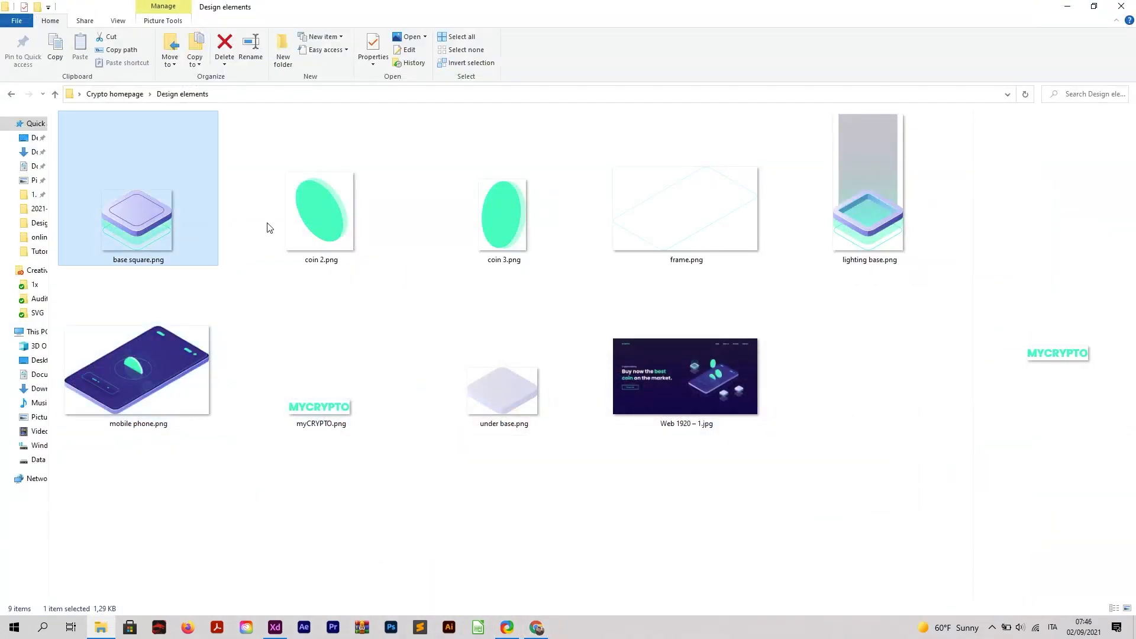
{"action": "left_click", "coordinate": [322, 229], "text": "ctrl"}
{"action": "left_click", "coordinate": [467, 230], "text": "ctrl"}
{"action": "left_click", "coordinate": [655, 229], "text": "ctrl"}
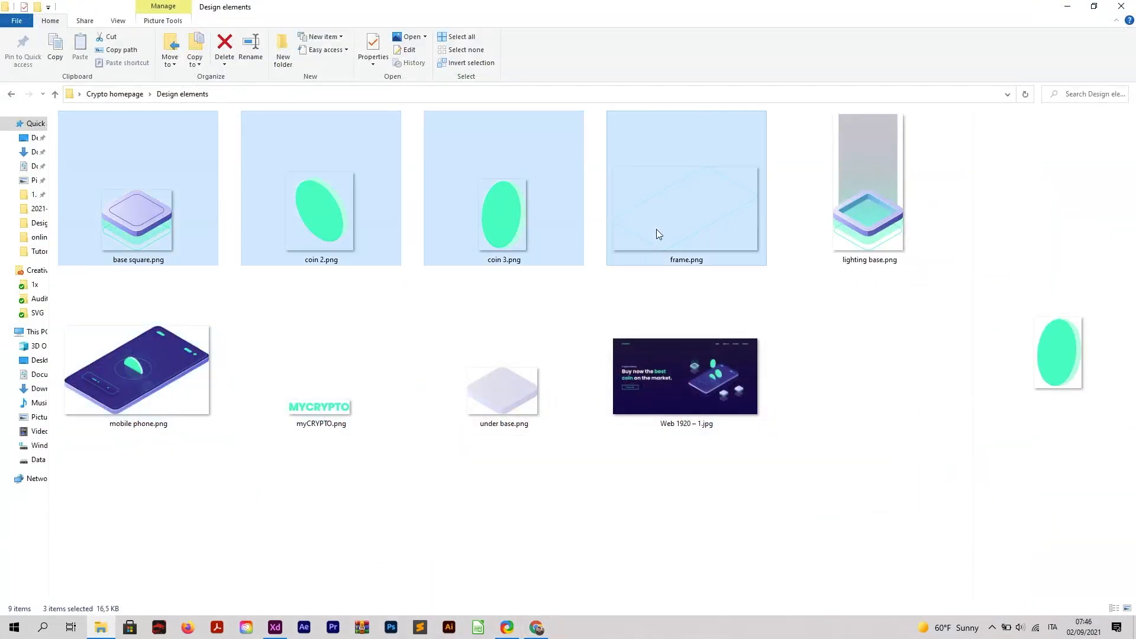
{"action": "left_click", "coordinate": [848, 201], "text": "ctrl"}
{"action": "left_click", "coordinate": [501, 407], "text": "ctrl"}
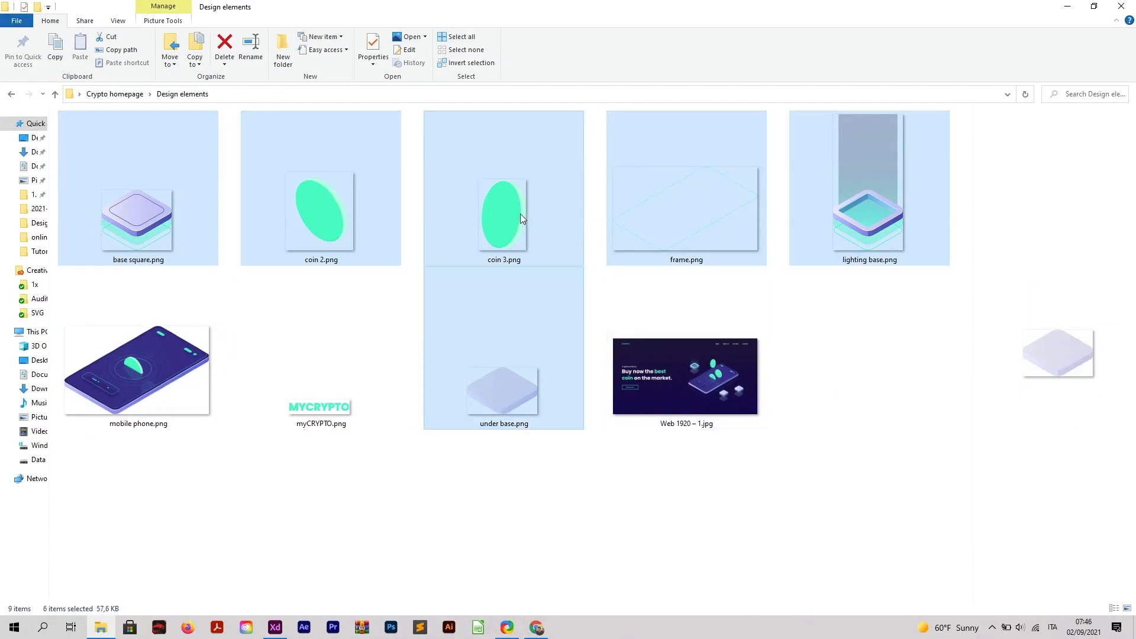
{"action": "left_click_drag", "start_coordinate": [507, 215], "coordinate": [531, 457]}
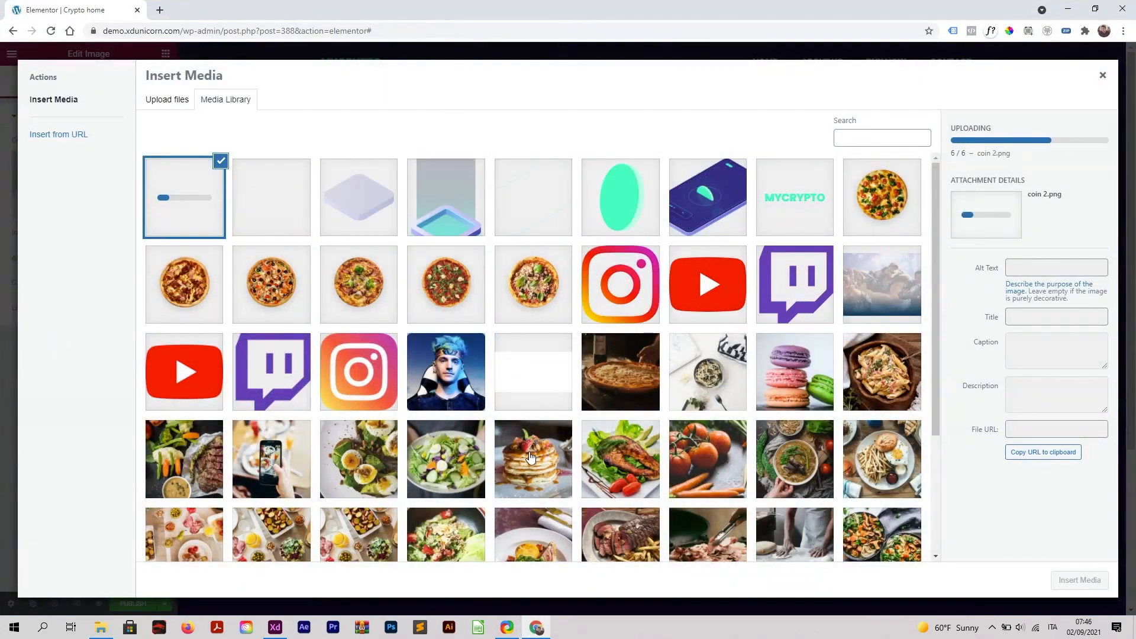
Insert the mobile phone image into the Image widget and duplicate the widget in the same column
{"action": "left_click", "coordinate": [712, 189]}
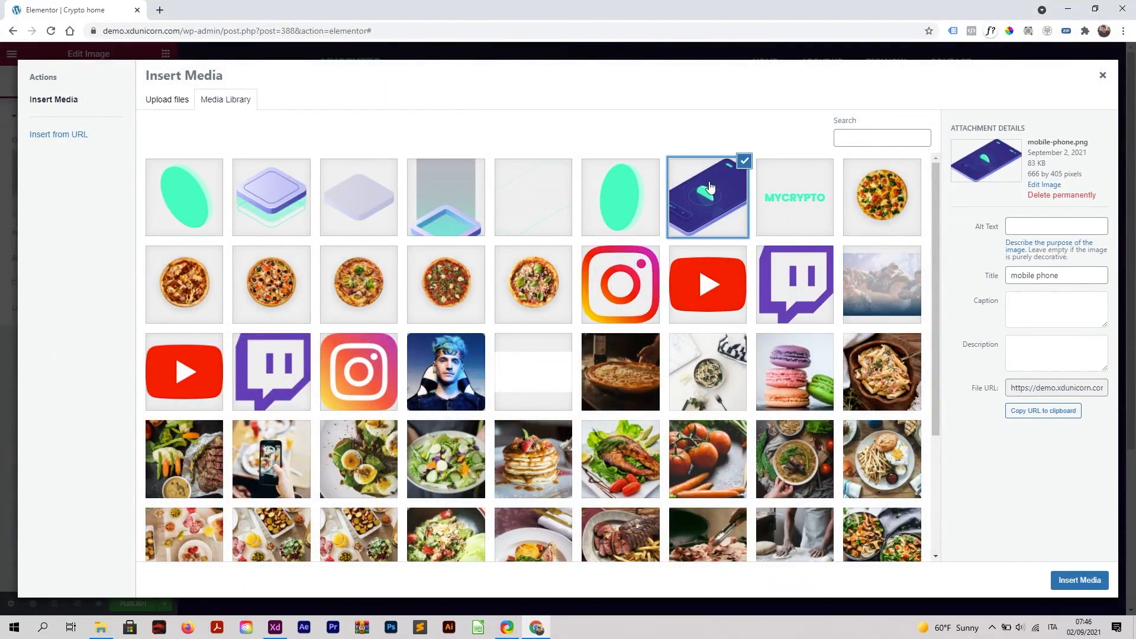
{"action": "left_click", "coordinate": [1082, 580]}
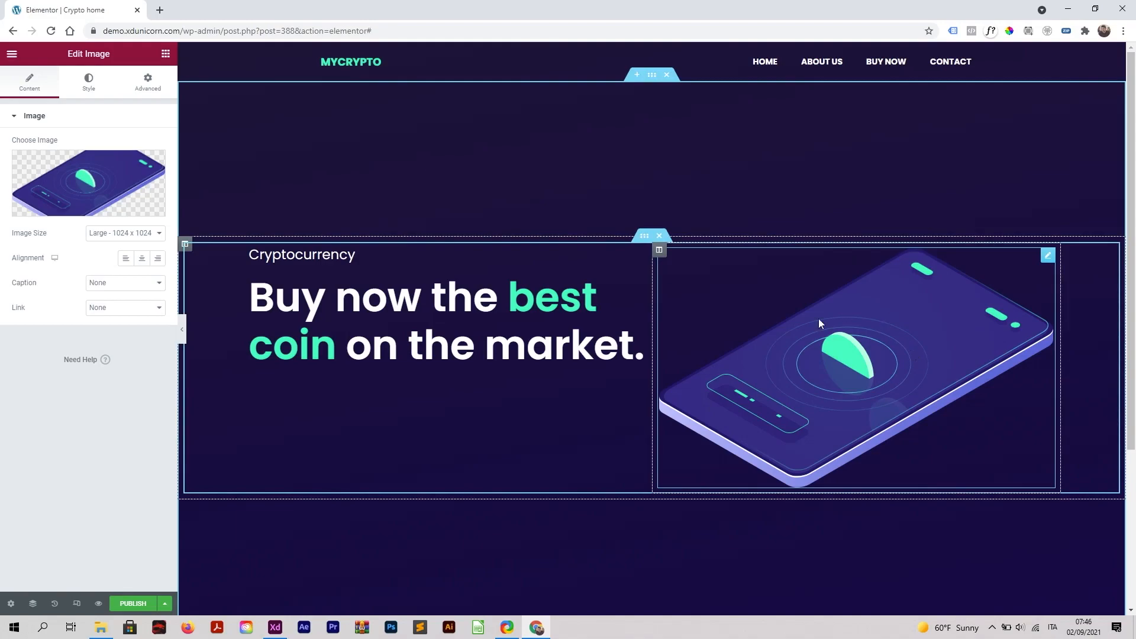
{"action": "right_click", "coordinate": [827, 353]}
{"action": "right_click", "coordinate": [1048, 258]}
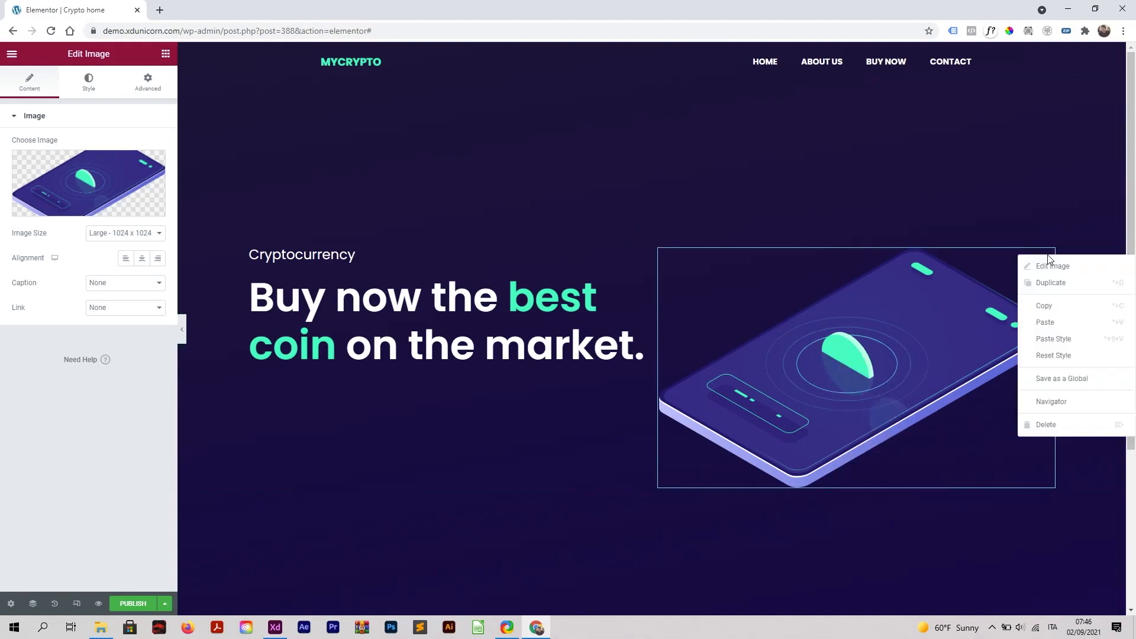
{"action": "left_click", "coordinate": [1068, 283]}
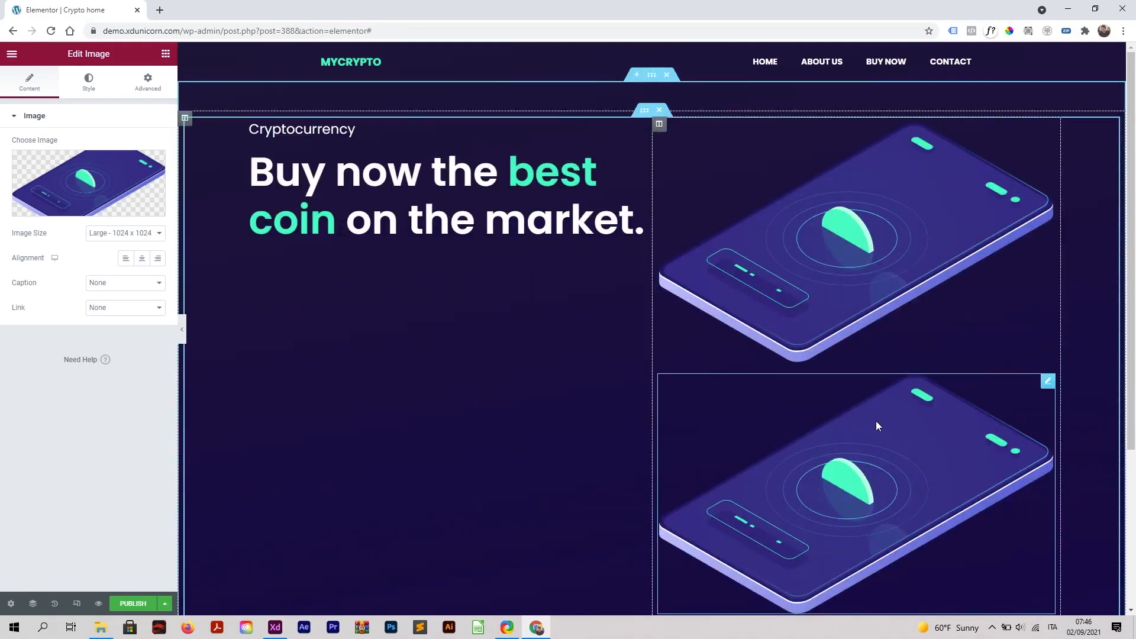
Replace the picture in the duplicated phone Image widget with frame.png from the media library
{"action": "left_click", "coordinate": [95, 185]}
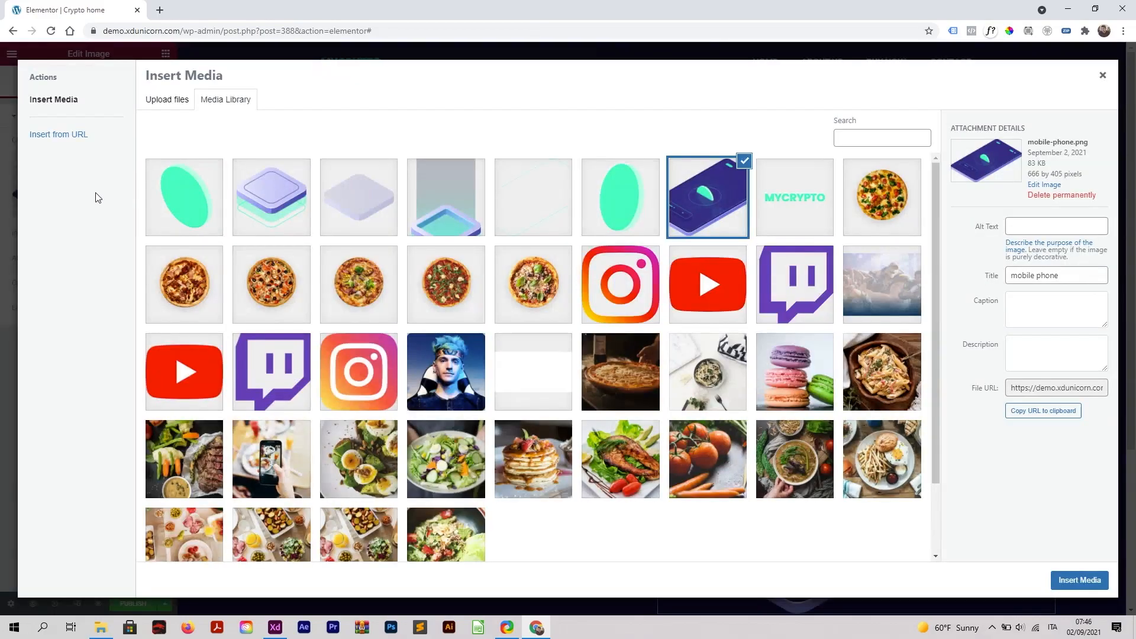
{"action": "left_click", "coordinate": [563, 236]}
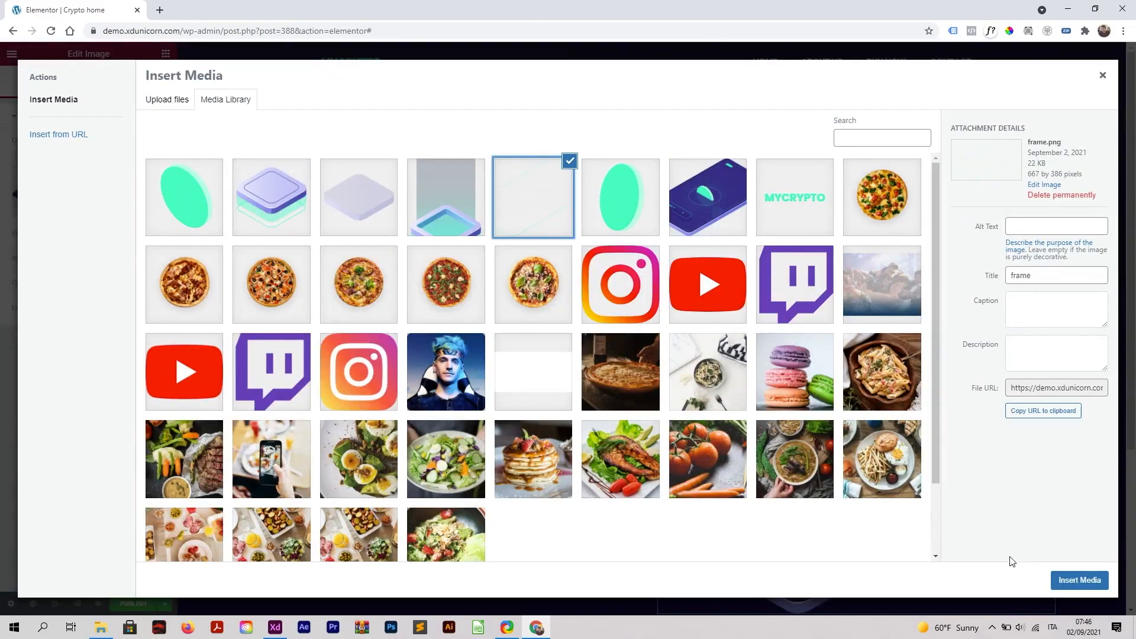
{"action": "left_click", "coordinate": [1078, 581]}
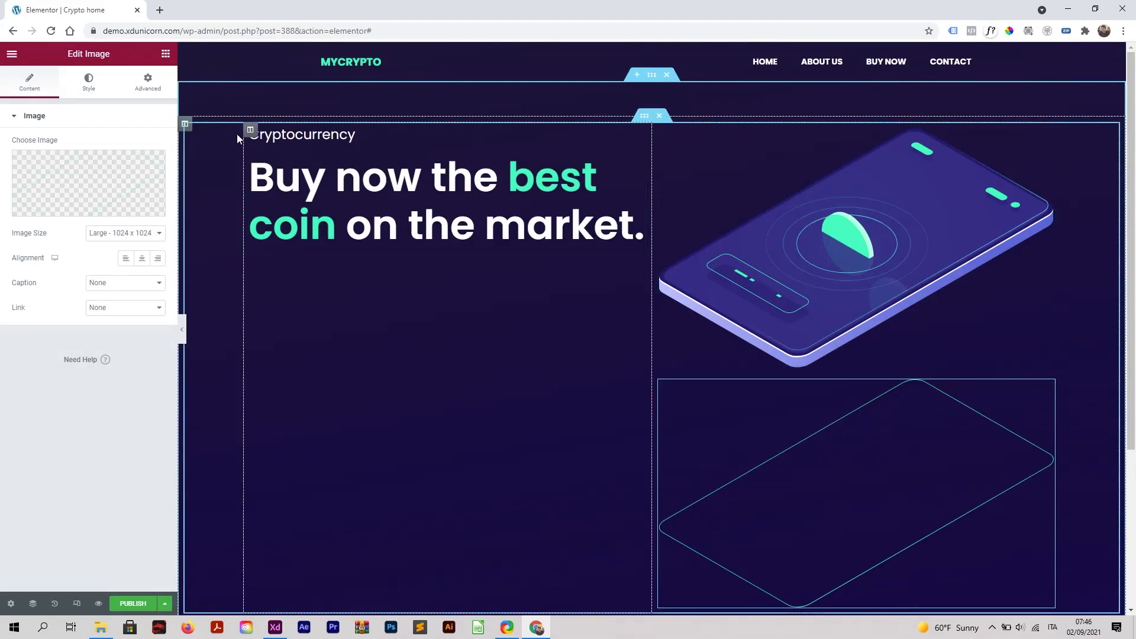
Unlink the frame image's margins, set its top margin to -56% and its z-index to 0
{"action": "left_click", "coordinate": [148, 89]}
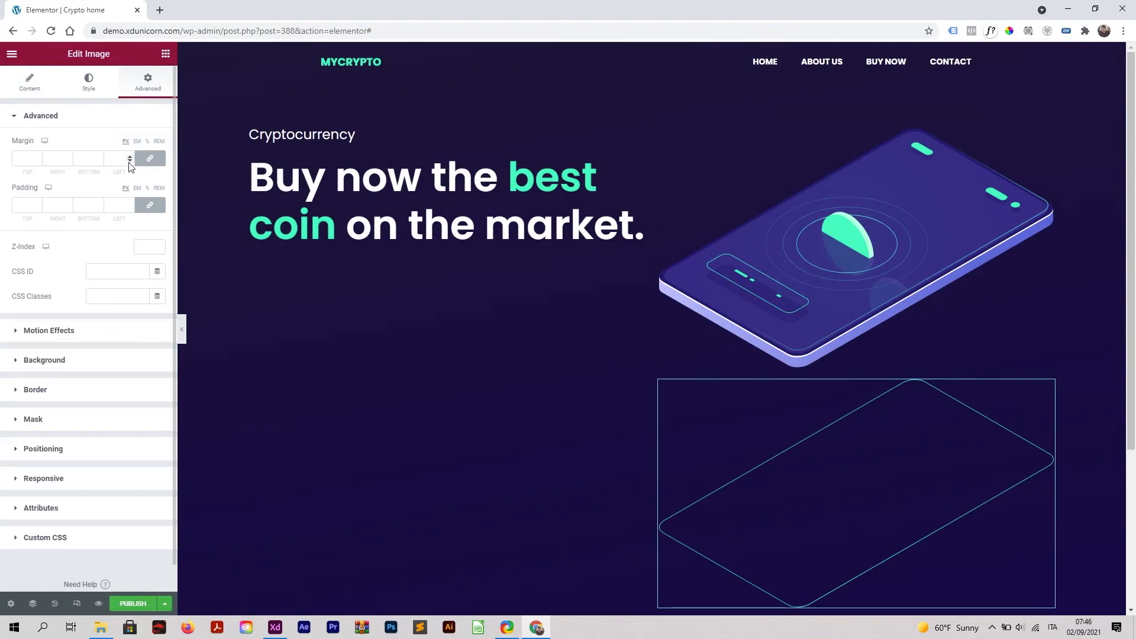
{"action": "left_click", "coordinate": [153, 160]}
{"action": "left_click", "coordinate": [148, 142]}
{"action": "left_click", "coordinate": [40, 162]}
{"action": "left_click", "coordinate": [40, 162]}
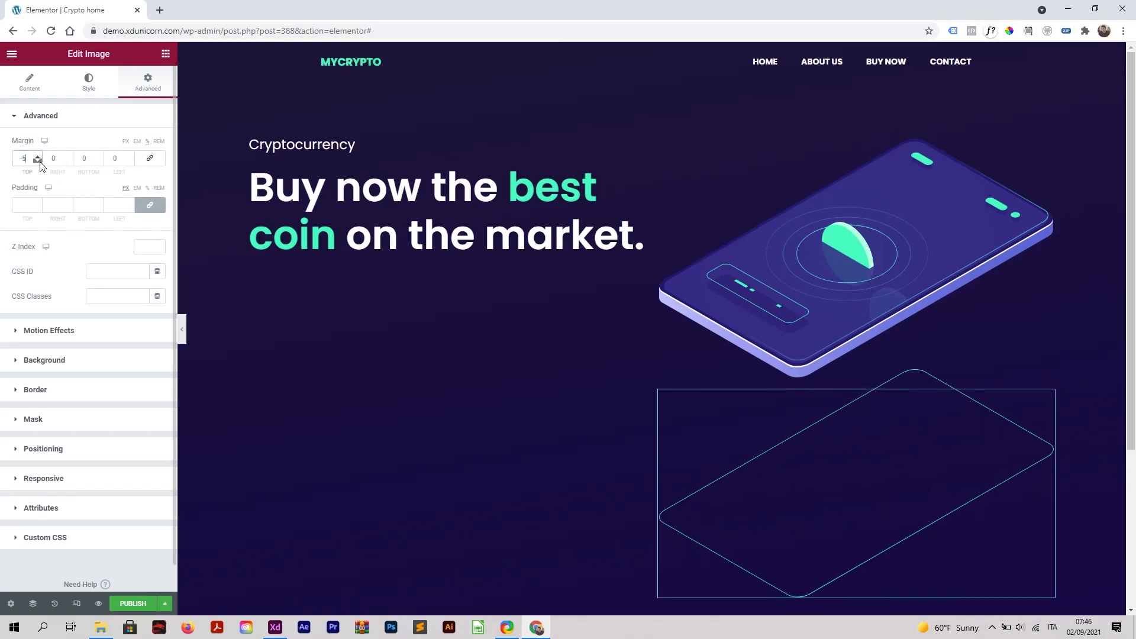
{"action": "left_click_drag", "start_coordinate": [40, 161], "coordinate": [39, 161]}
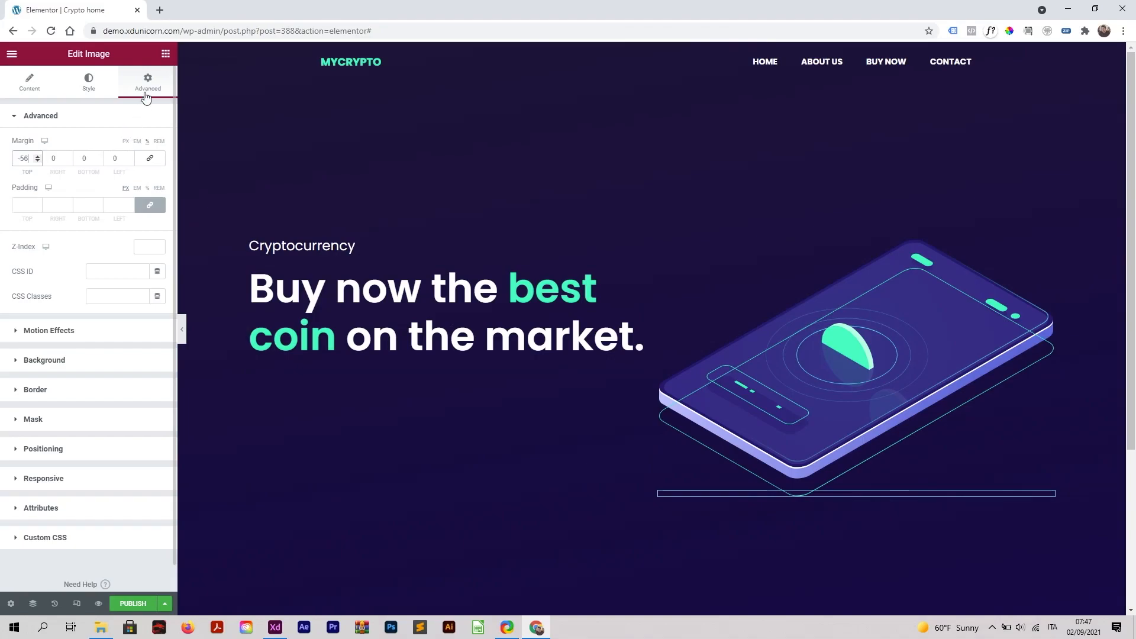
{"action": "left_click", "coordinate": [144, 247]}
{"action": "type", "text": "0"}
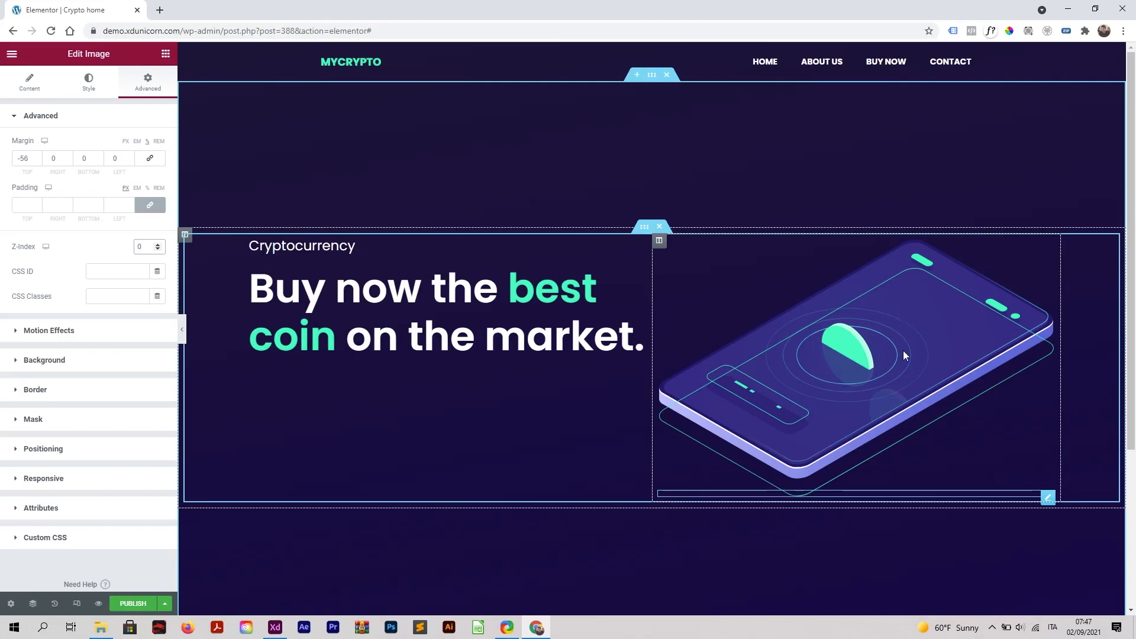
Show the Navigator and rename the hero column's two Image widgets as Phone and Phone frame
{"action": "right_click", "coordinate": [862, 360]}
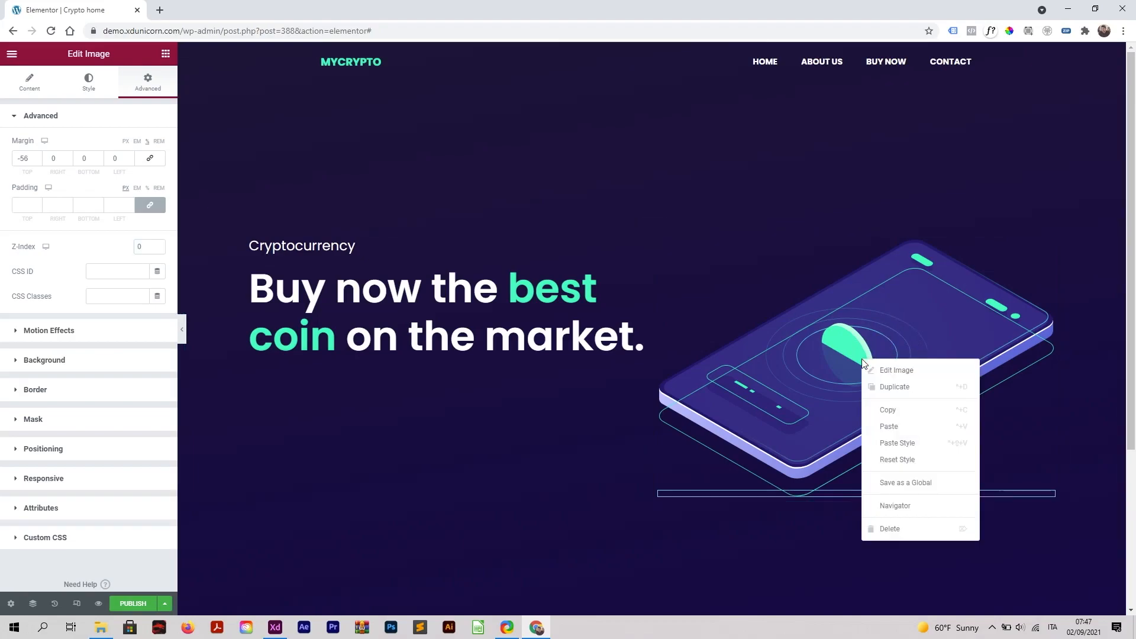
{"action": "left_click", "coordinate": [818, 408]}
{"action": "right_click", "coordinate": [813, 434]}
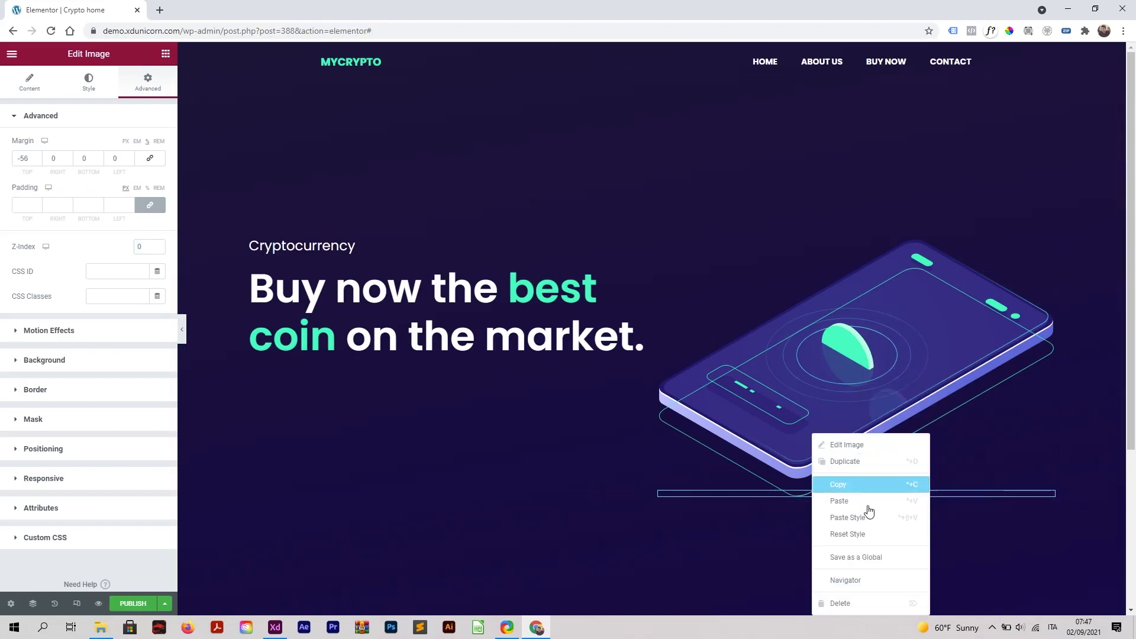
{"action": "left_click", "coordinate": [874, 581]}
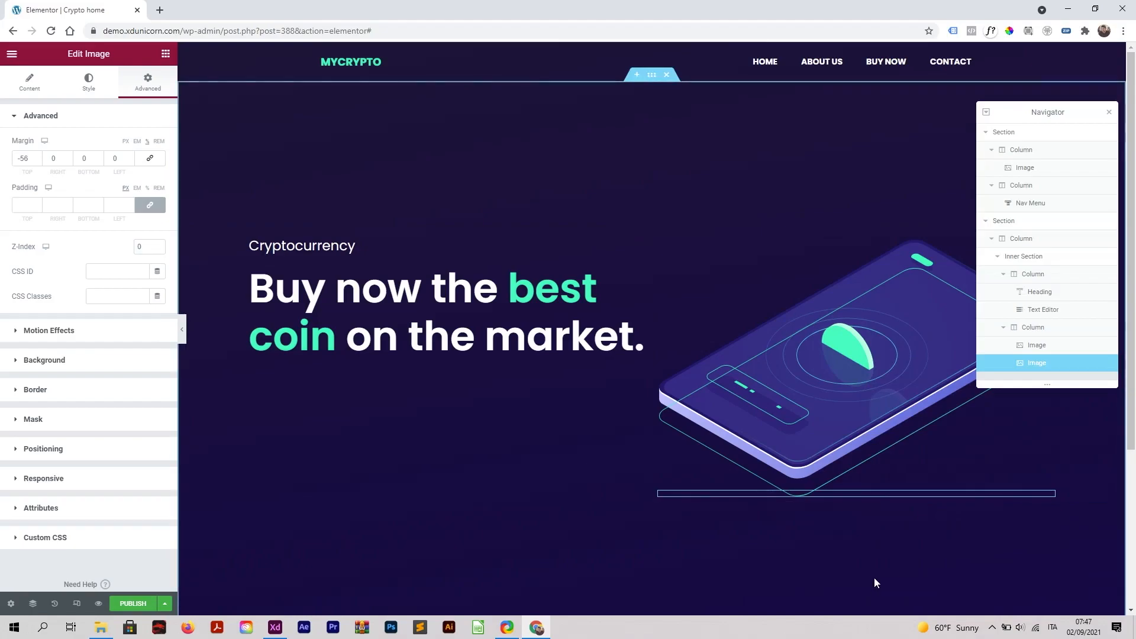
{"action": "left_click", "coordinate": [1050, 353]}
{"action": "left_click", "coordinate": [1051, 365]}
{"action": "left_click", "coordinate": [1040, 351]}
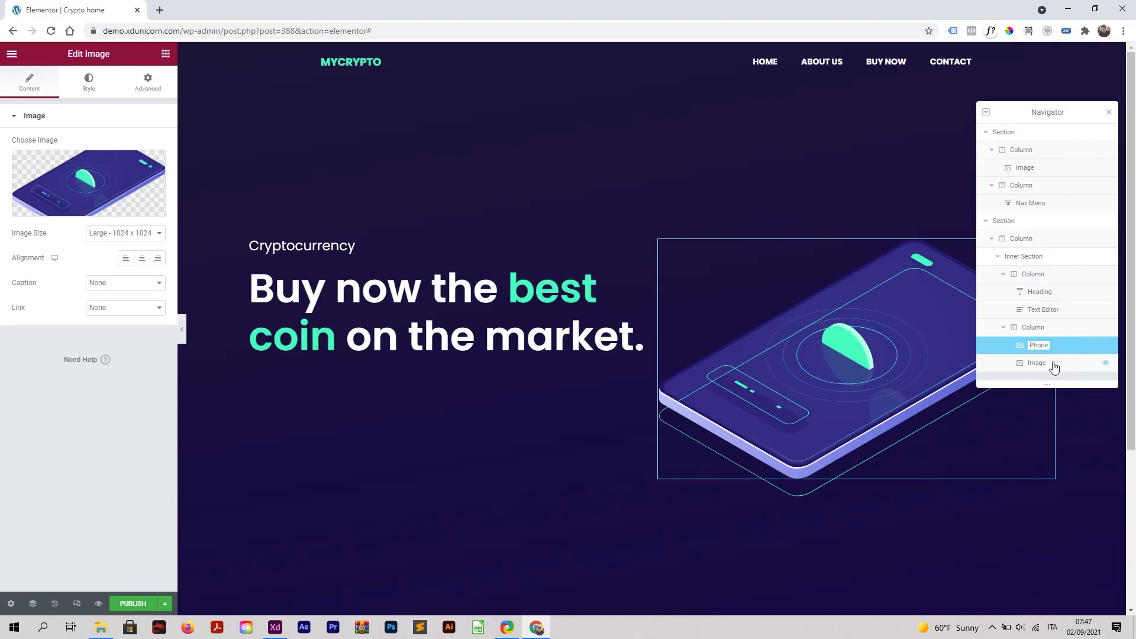
{"action": "left_click", "coordinate": [1051, 363]}
{"action": "double_click", "coordinate": [1035, 364]}
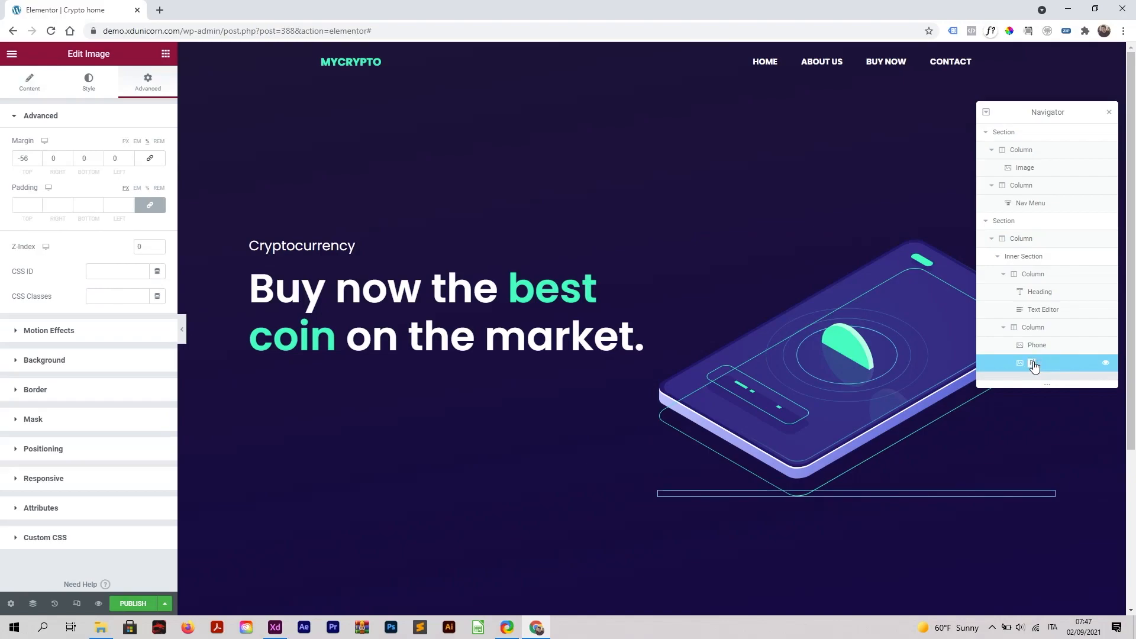
{"action": "type", "text": "Phone frame"}
{"action": "key", "text": "Return"}
Set the z-index of the Phone image to 1
{"action": "left_click", "coordinate": [1051, 349]}
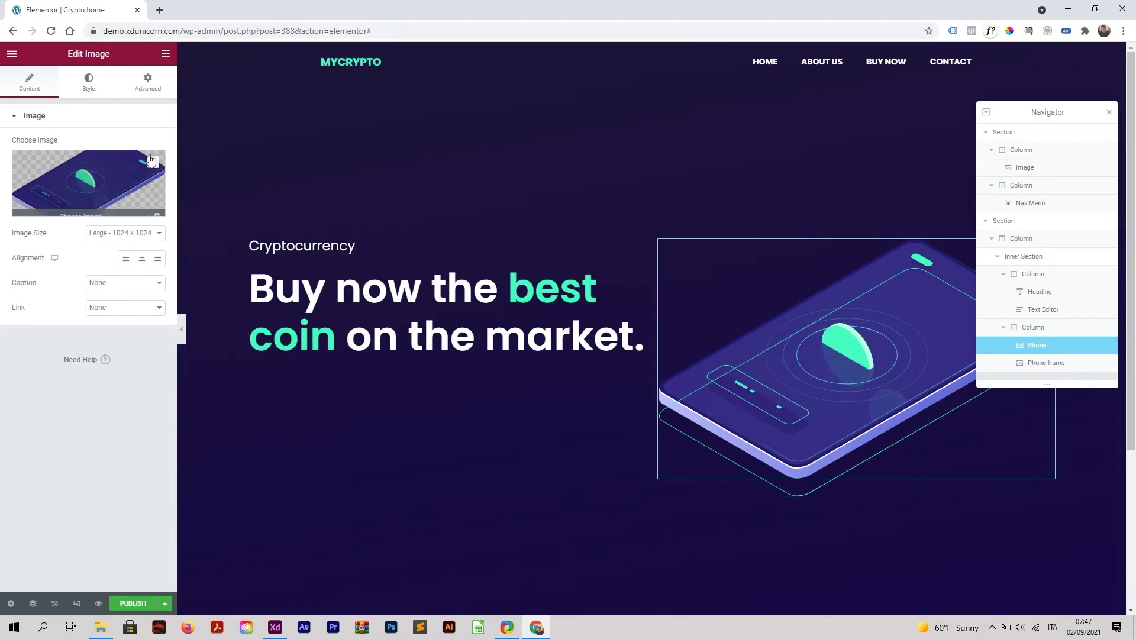
{"action": "left_click", "coordinate": [149, 93]}
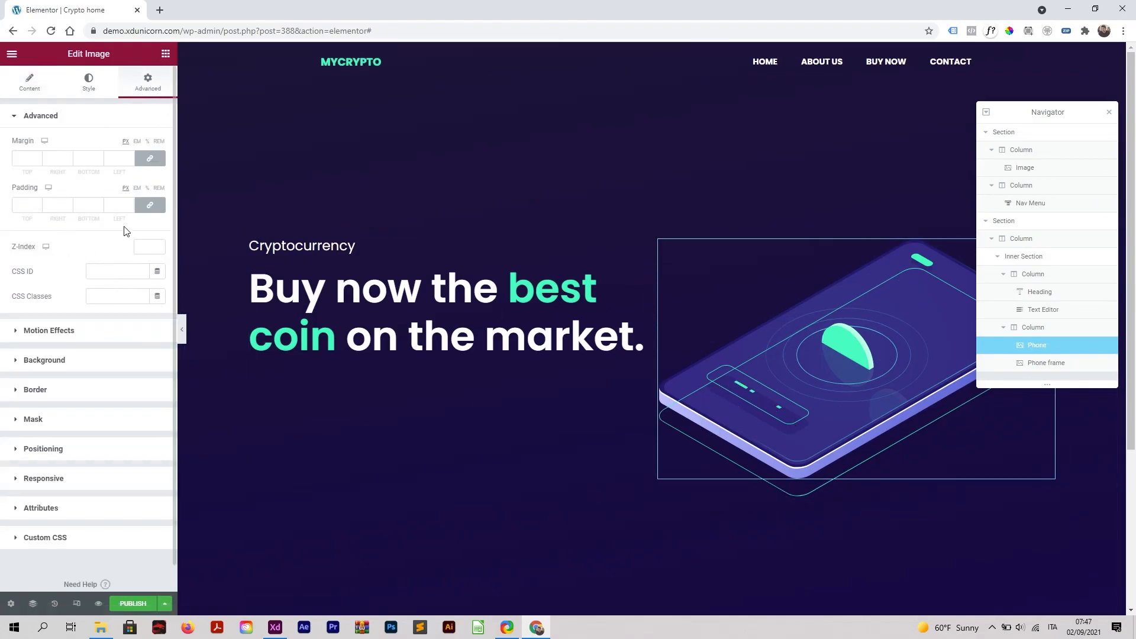
{"action": "left_click", "coordinate": [157, 245]}
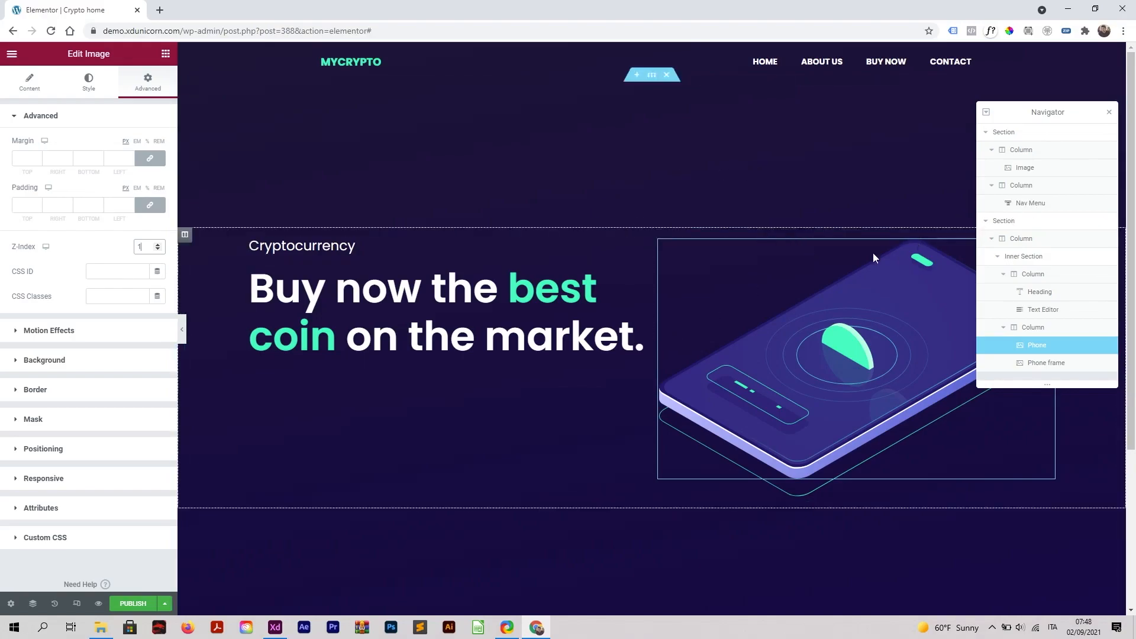
Add a new Image widget below the phone frame in the hero column and insert lighting-base.png
{"action": "left_click", "coordinate": [12, 54]}
{"action": "left_click_drag", "start_coordinate": [43, 218], "coordinate": [837, 496]}
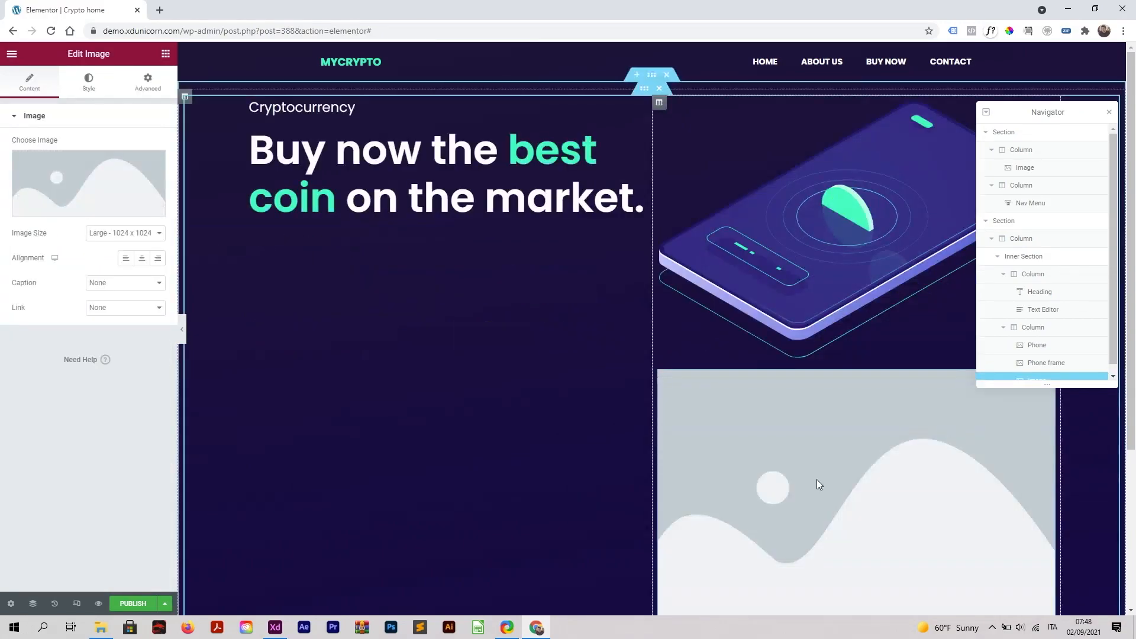
{"action": "left_click", "coordinate": [96, 186]}
{"action": "left_click", "coordinate": [451, 211]}
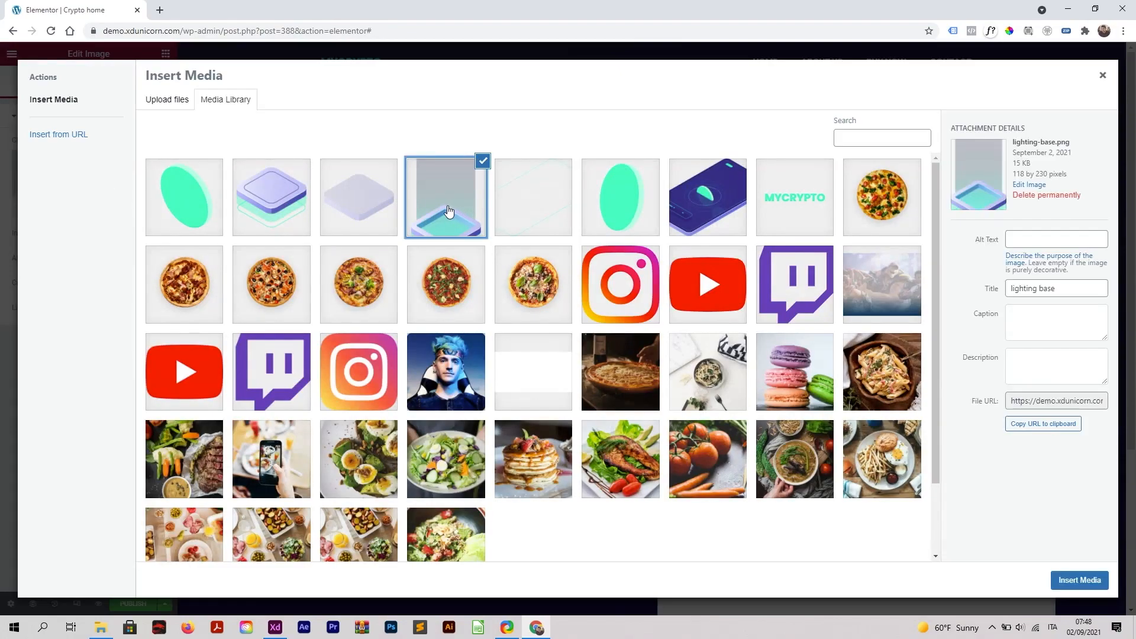
{"action": "left_click", "coordinate": [1081, 581]}
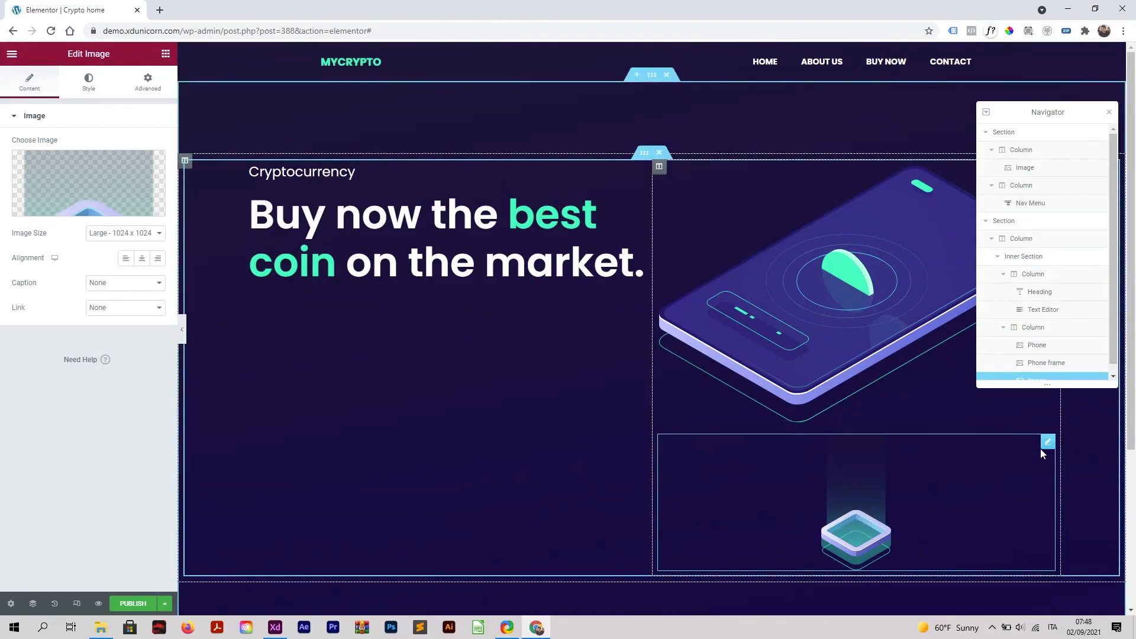
Set the lighting base image's width to Inline (auto) and its position to Absolute
{"action": "left_click", "coordinate": [152, 80]}
{"action": "left_click", "coordinate": [87, 450]}
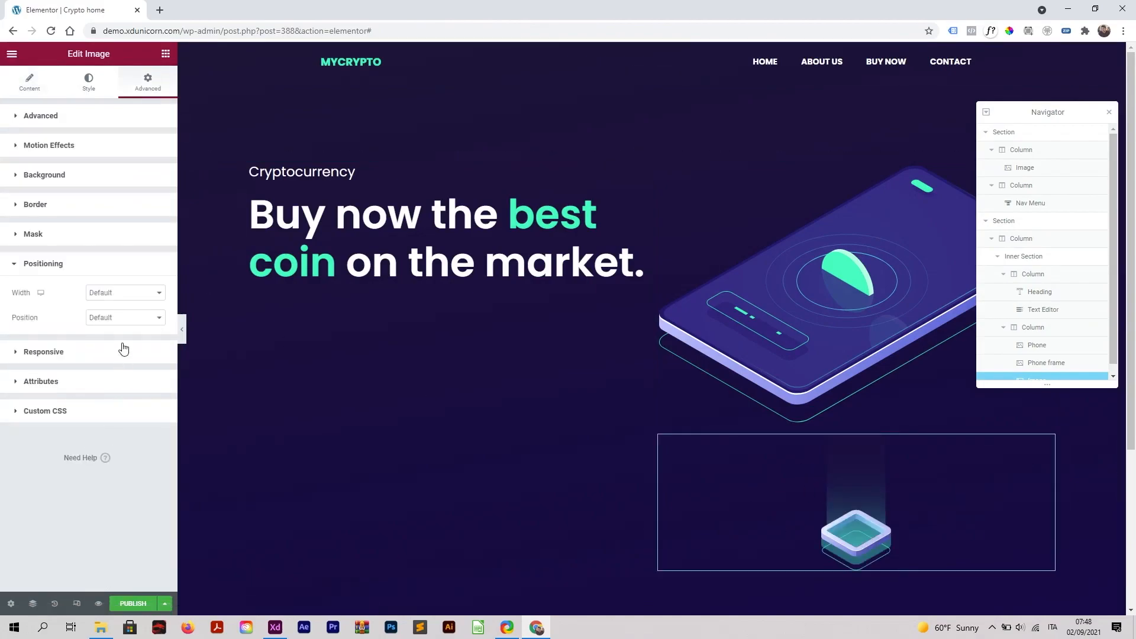
{"action": "left_click", "coordinate": [116, 298]}
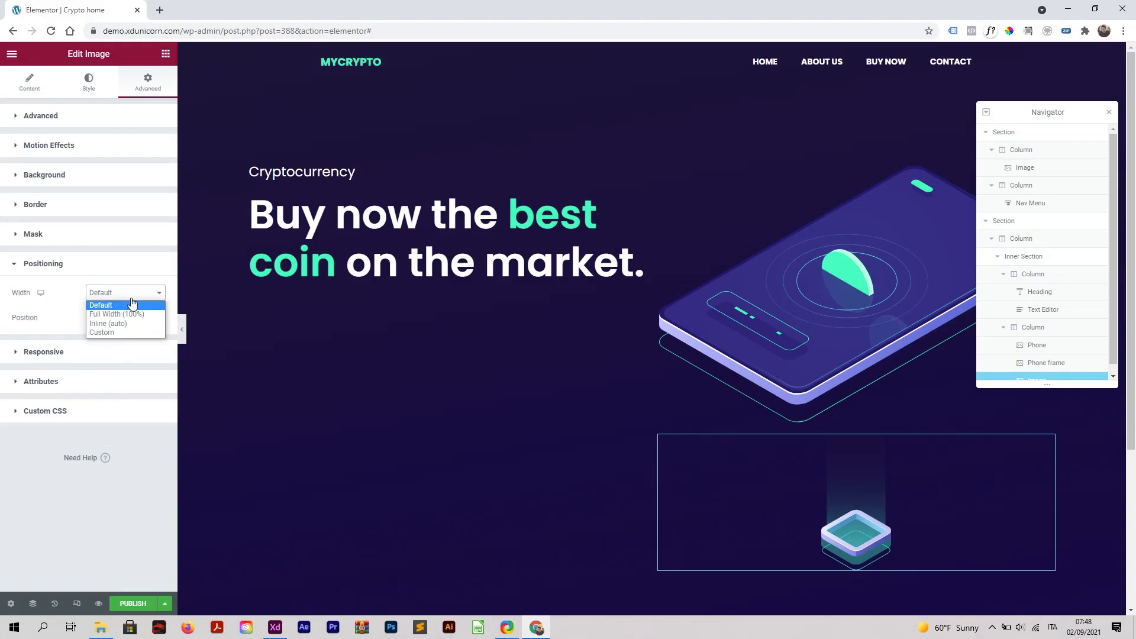
{"action": "left_click", "coordinate": [125, 324]}
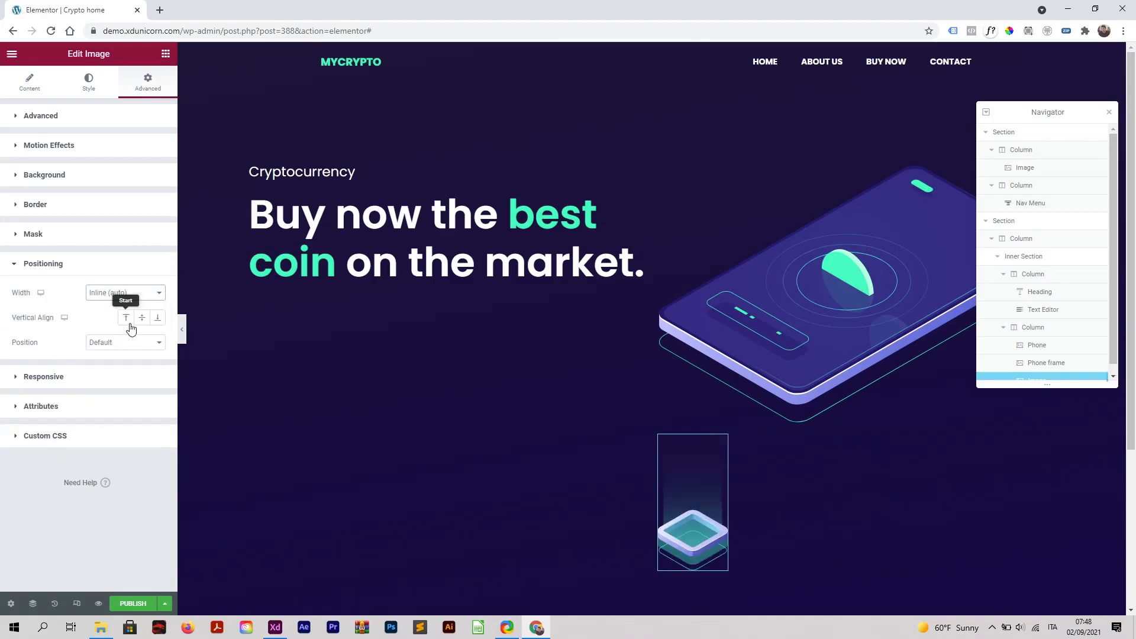
{"action": "left_click", "coordinate": [107, 343]}
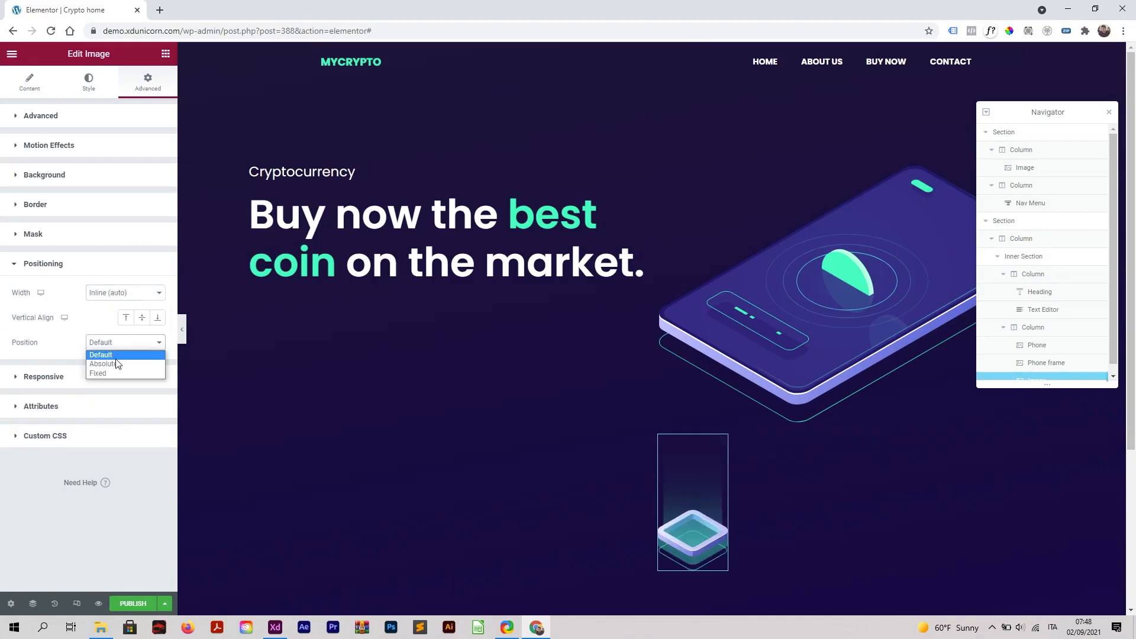
{"action": "left_click", "coordinate": [117, 364]}
Move the lighting base image above the phone's upper-left edge, at offsets of about 33 horizontally and -113 vertically
{"action": "left_click_drag", "start_coordinate": [676, 310], "coordinate": [703, 285]}
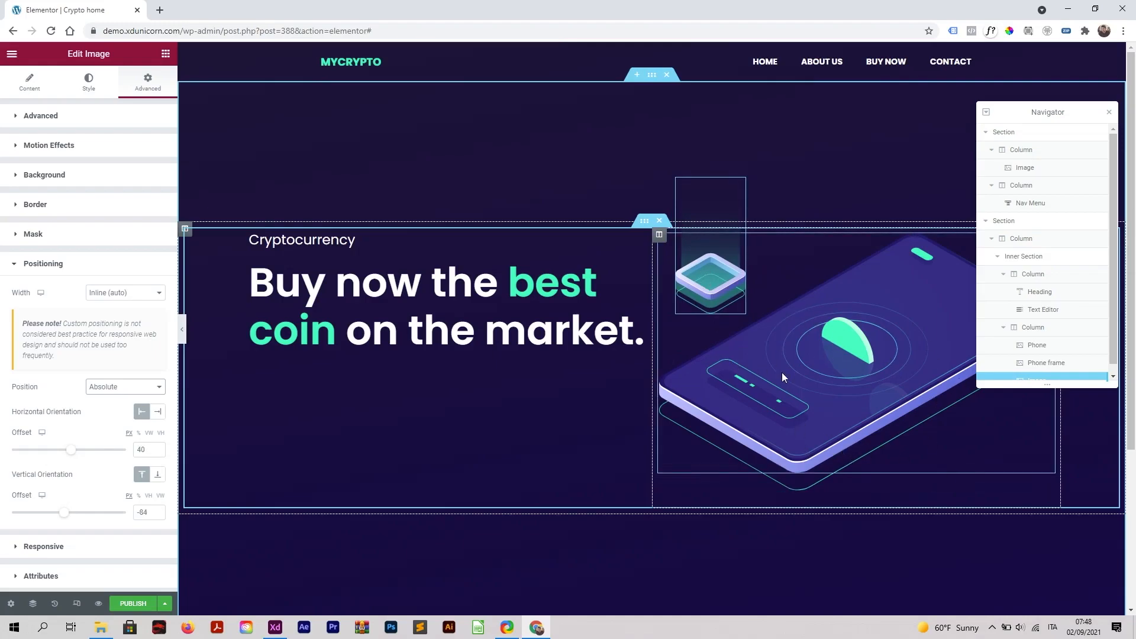
{"action": "left_click_drag", "start_coordinate": [726, 293], "coordinate": [715, 292]}
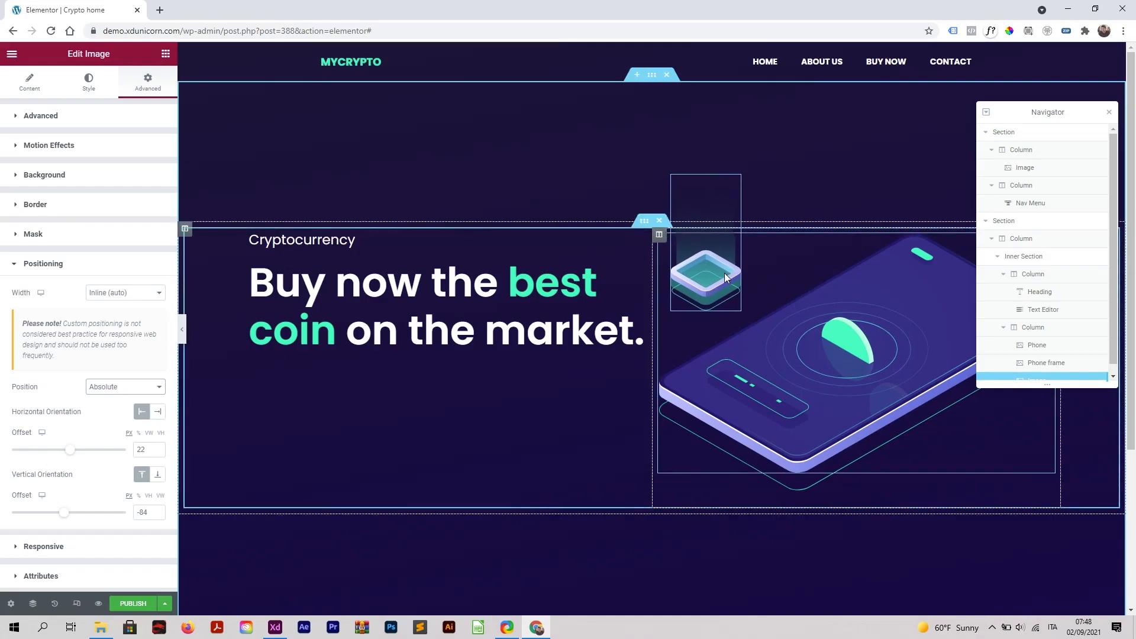
{"action": "mouse_move", "coordinate": [723, 274]}
{"action": "left_mouse_down"}
{"action": "mouse_move", "coordinate": [742, 282]}
{"action": "mouse_move", "coordinate": [754, 265]}
{"action": "mouse_move", "coordinate": [723, 259]}
{"action": "left_mouse_up"}
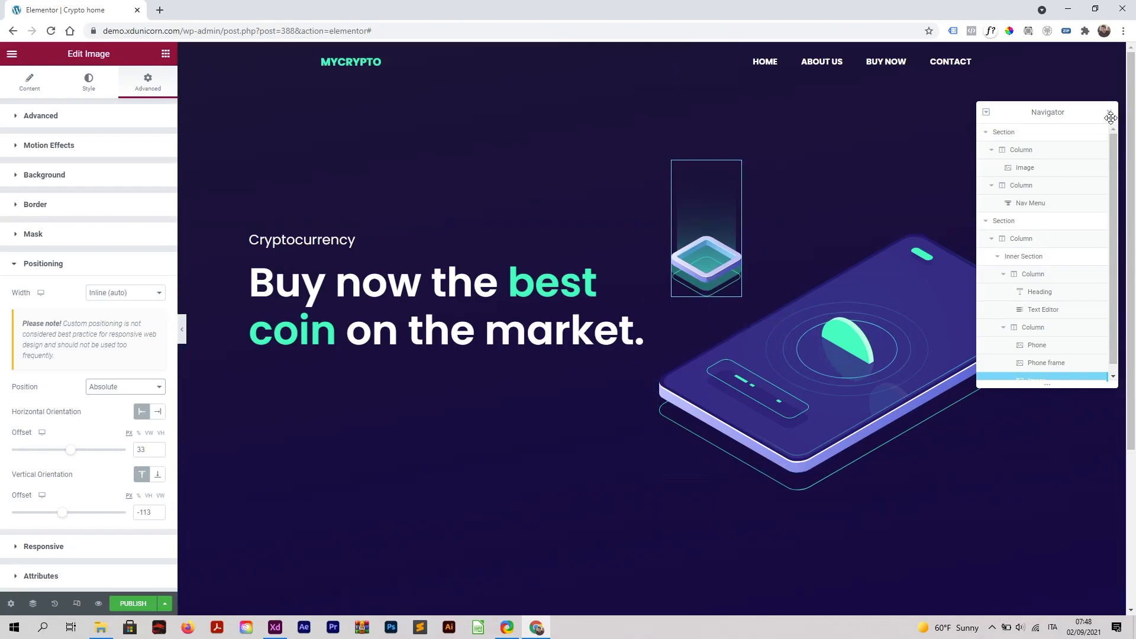
Duplicate the lighting base image, change the copy's picture to under-base.png and place it directly beneath the lighting base
{"action": "scroll", "coordinate": [1032, 272], "scroll_direction": "down", "scroll_amount": 1}
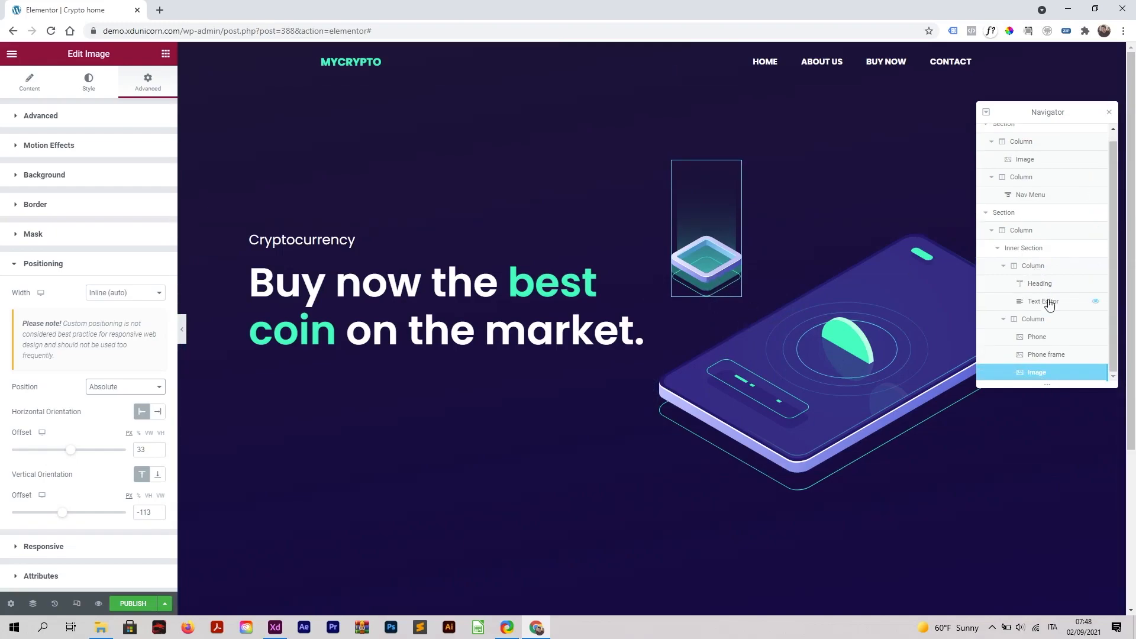
{"action": "right_click", "coordinate": [717, 262]}
{"action": "left_click", "coordinate": [752, 300]}
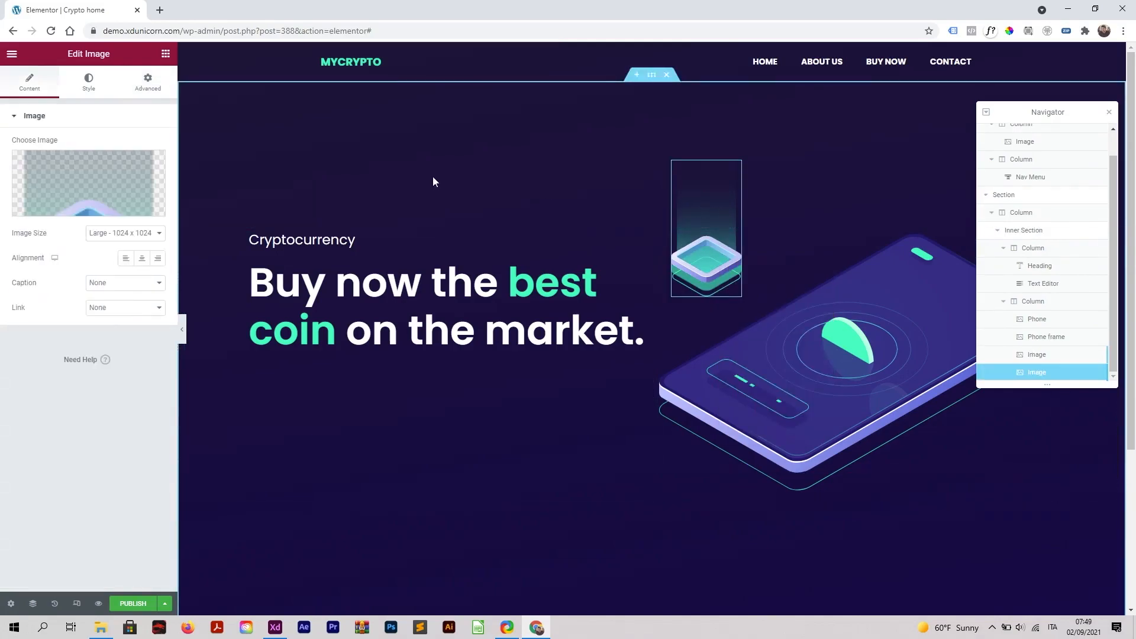
{"action": "left_click", "coordinate": [81, 183]}
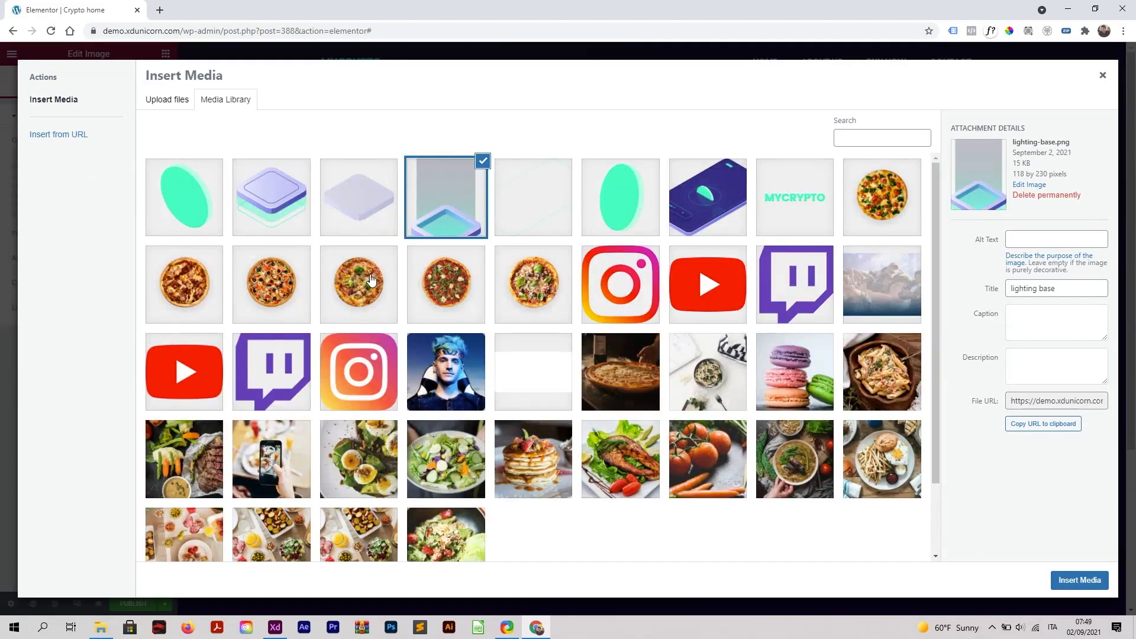
{"action": "left_click", "coordinate": [373, 188]}
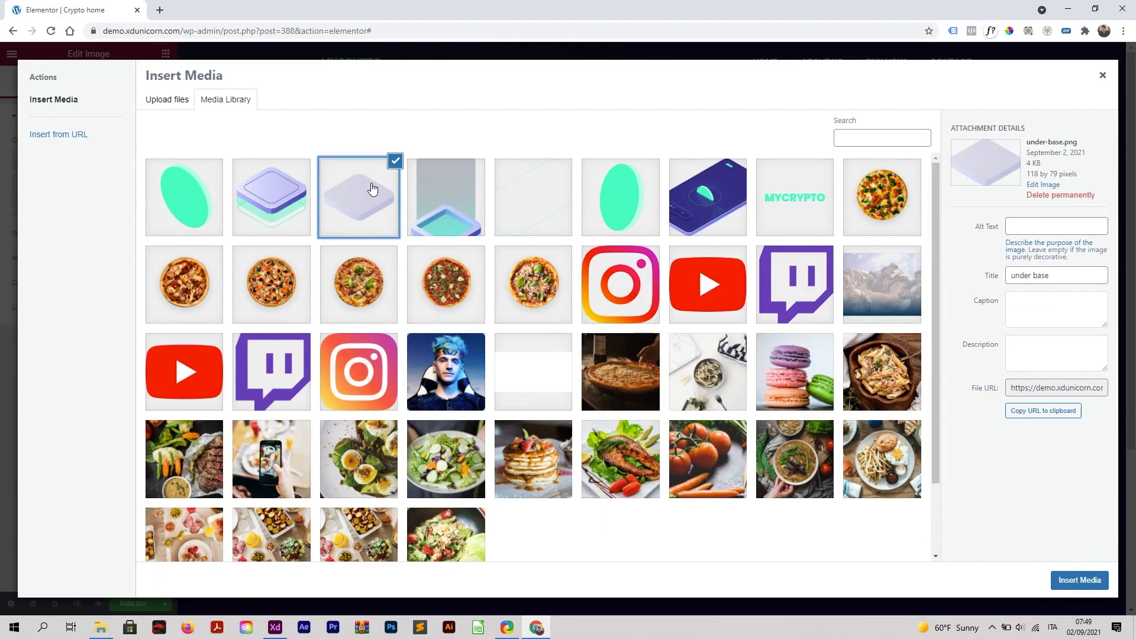
{"action": "left_click", "coordinate": [1083, 581]}
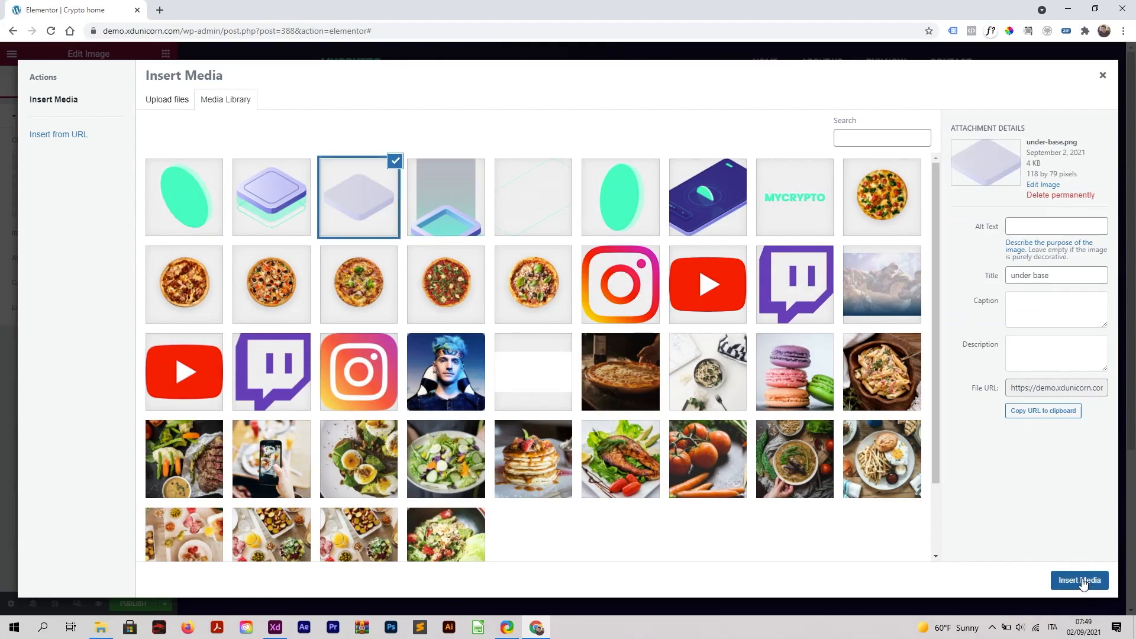
{"action": "left_click_drag", "start_coordinate": [703, 205], "coordinate": [707, 307]}
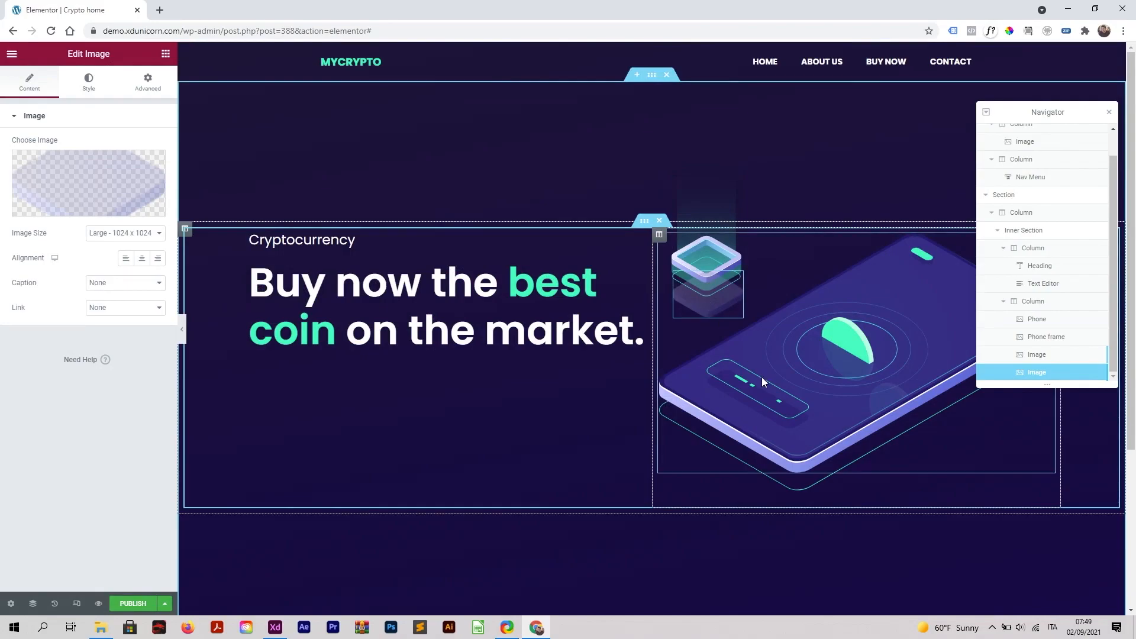
Rename the lighting base widget as "light fare" and the under base widget as "bottom box" in the Navigator
{"action": "left_click", "coordinate": [1059, 355]}
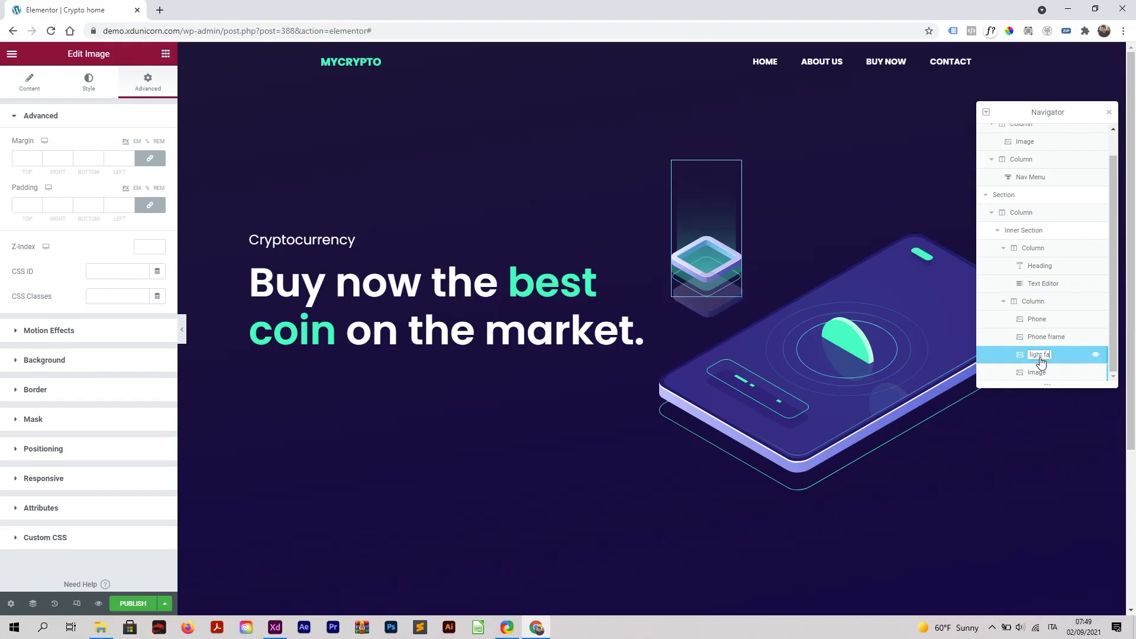
{"action": "type", "text": "re"}
{"action": "key", "text": "Return"}
{"action": "left_click", "coordinate": [1038, 372]}
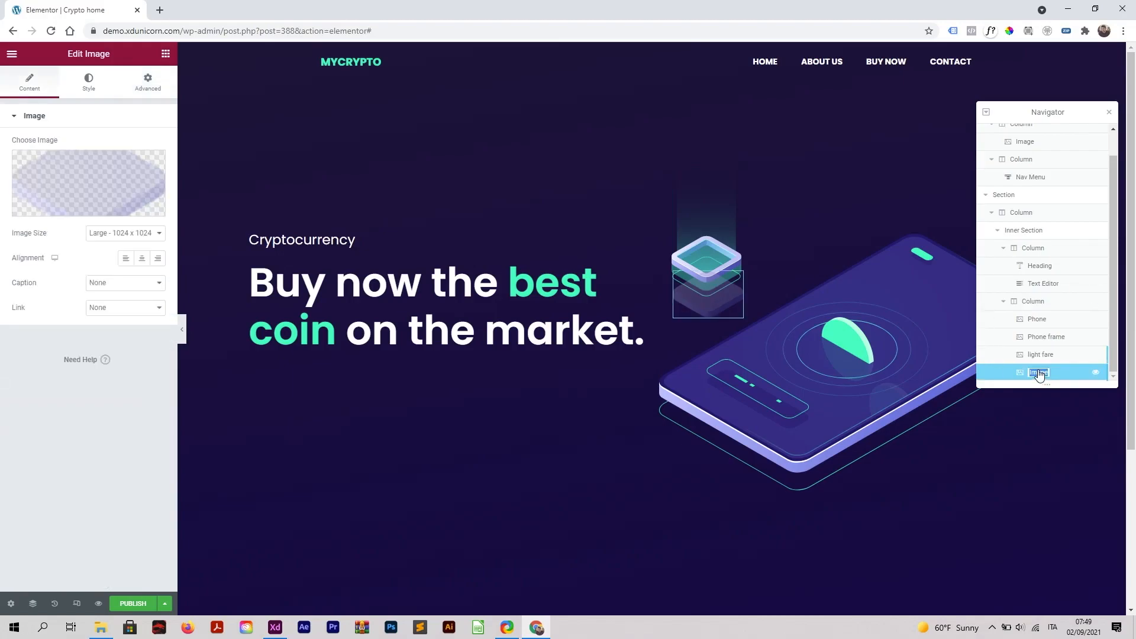
{"action": "type", "text": "bottom box"}
{"action": "key", "text": "Return"}
Duplicate the lighting base image, change the copy's picture to base-square.png and place it below the phone's lower edge
{"action": "scroll", "coordinate": [960, 284], "scroll_direction": "down", "scroll_amount": 4}
{"action": "scroll", "coordinate": [869, 279], "scroll_direction": "up", "scroll_amount": 3}
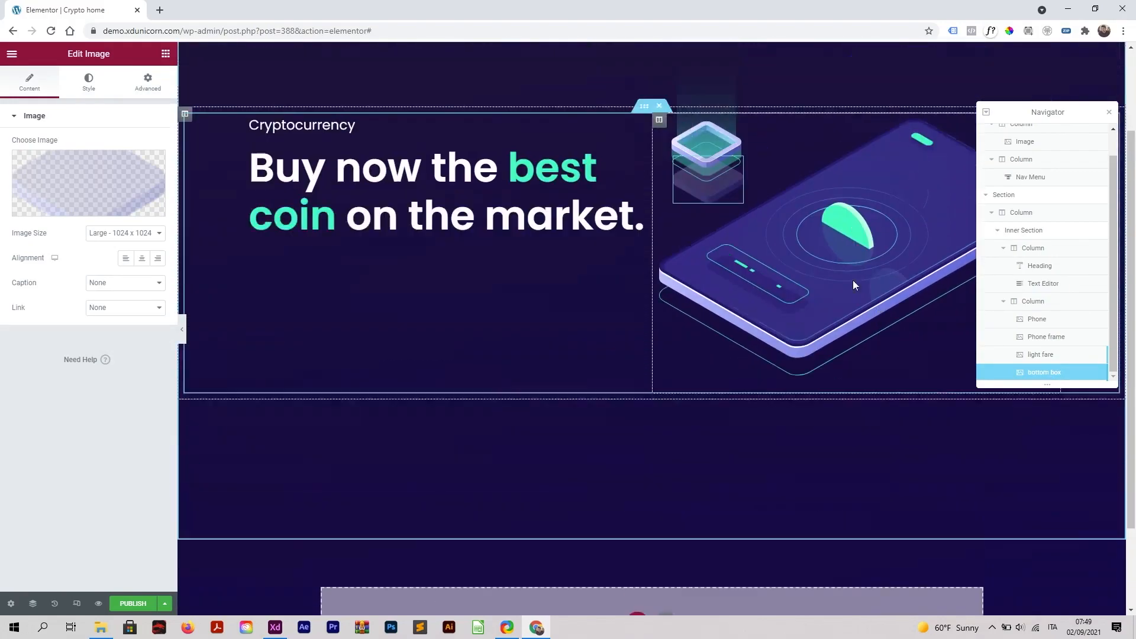
{"action": "right_click", "coordinate": [713, 198]}
{"action": "left_click", "coordinate": [748, 226]}
{"action": "left_click", "coordinate": [109, 182]}
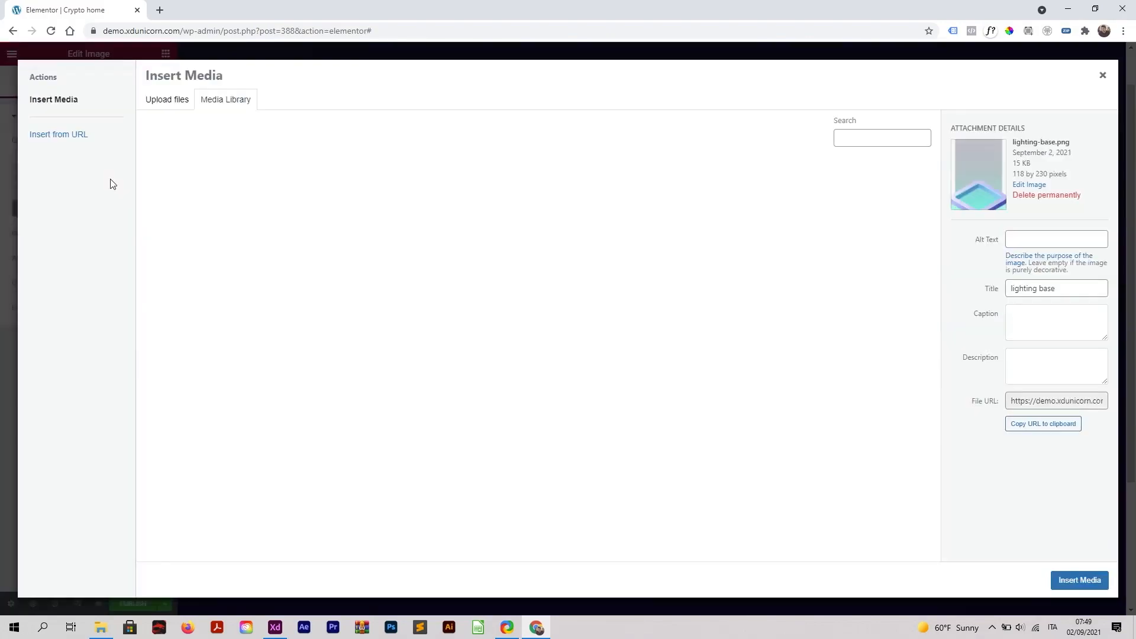
{"action": "left_click", "coordinate": [284, 197]}
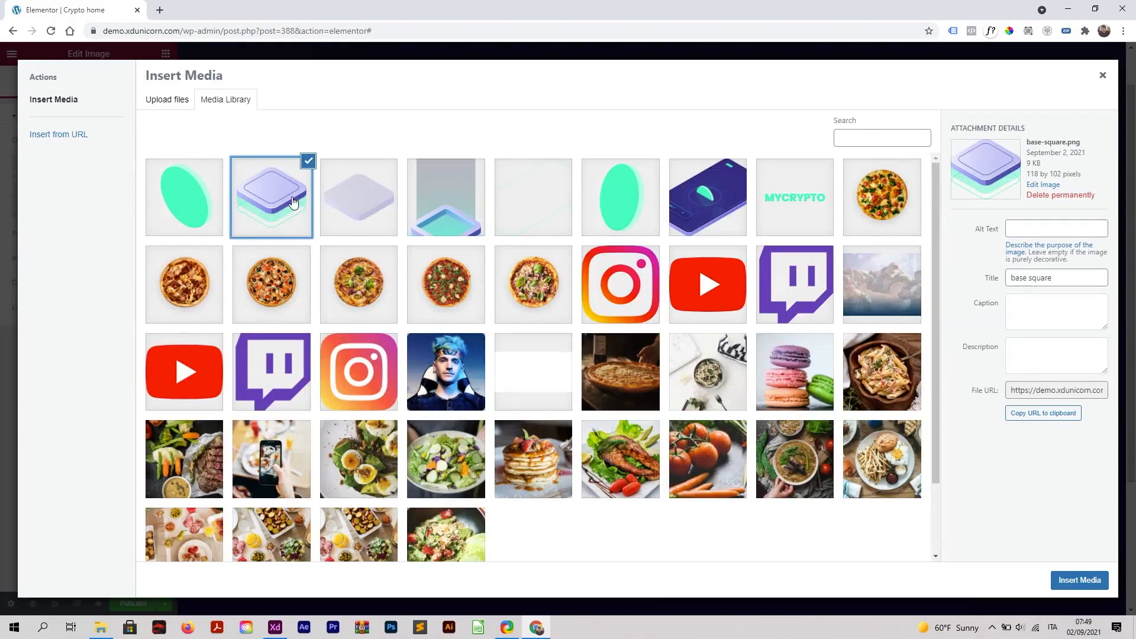
{"action": "left_click", "coordinate": [1076, 580]}
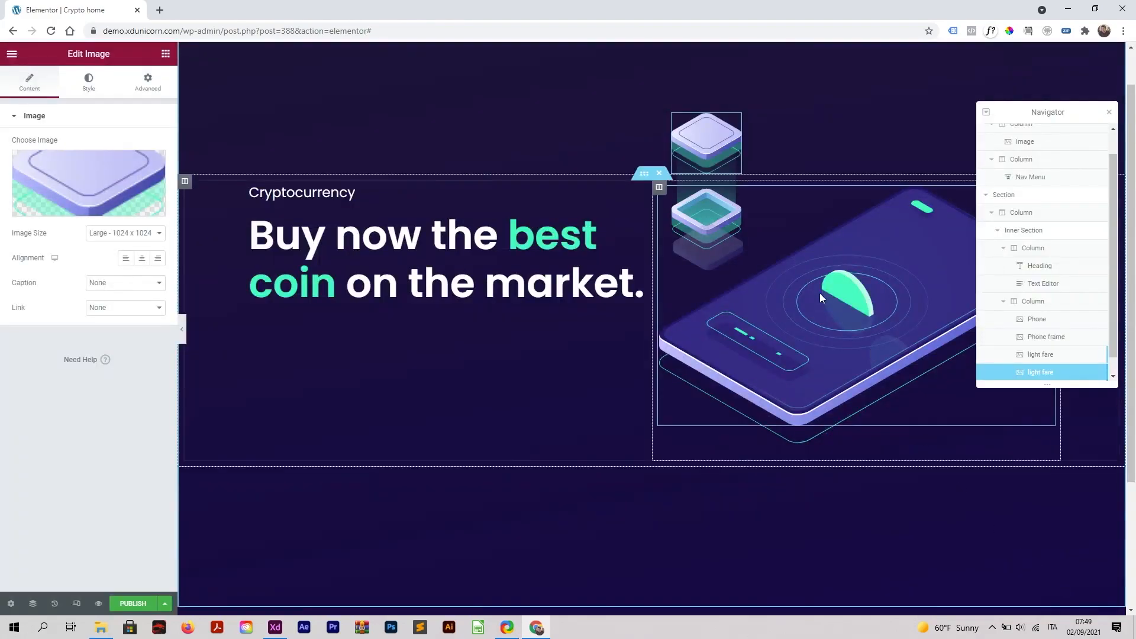
{"action": "left_click_drag", "start_coordinate": [711, 145], "coordinate": [758, 478]}
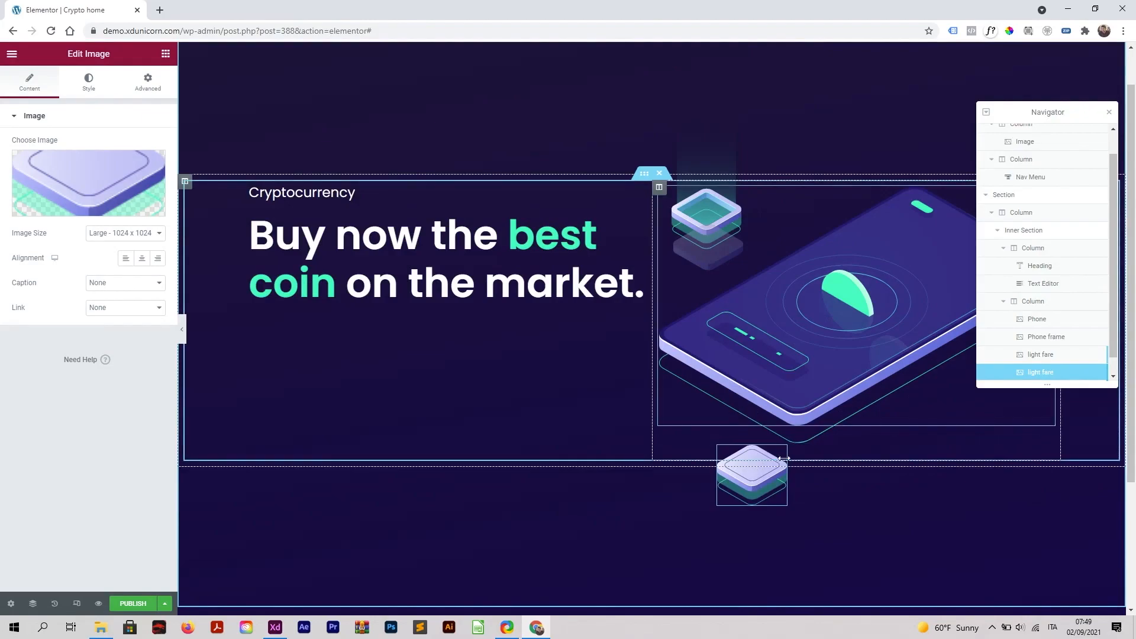
Duplicate the base square image, change the copy's picture to under-base.png and place it directly beneath the base square
{"action": "right_click", "coordinate": [780, 465]}
{"action": "left_click", "coordinate": [823, 463]}
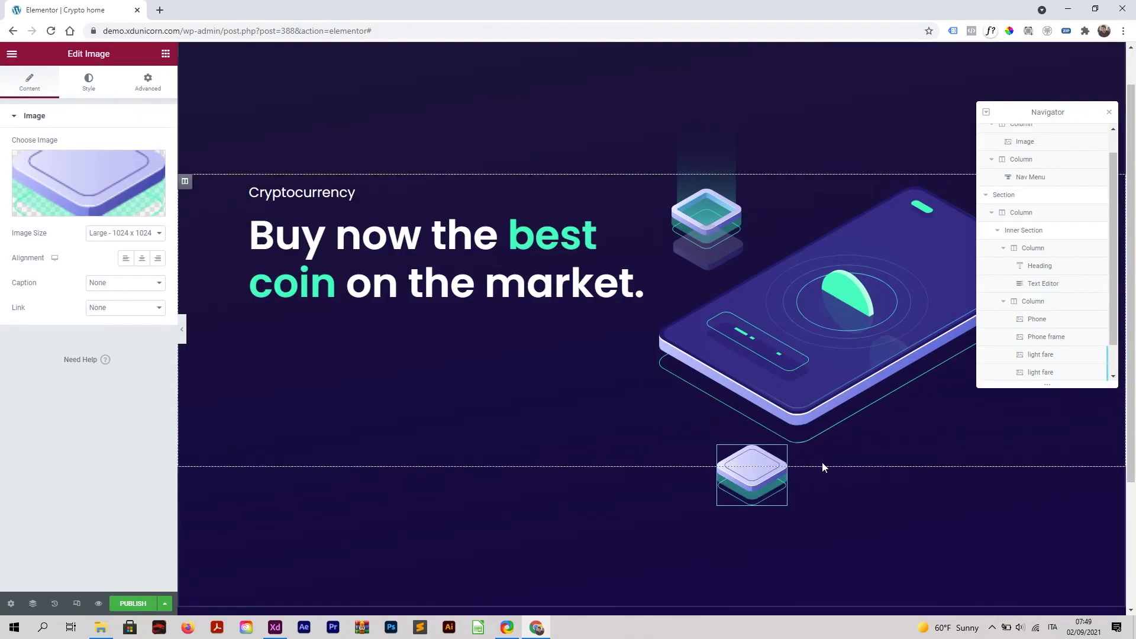
{"action": "left_click", "coordinate": [89, 185]}
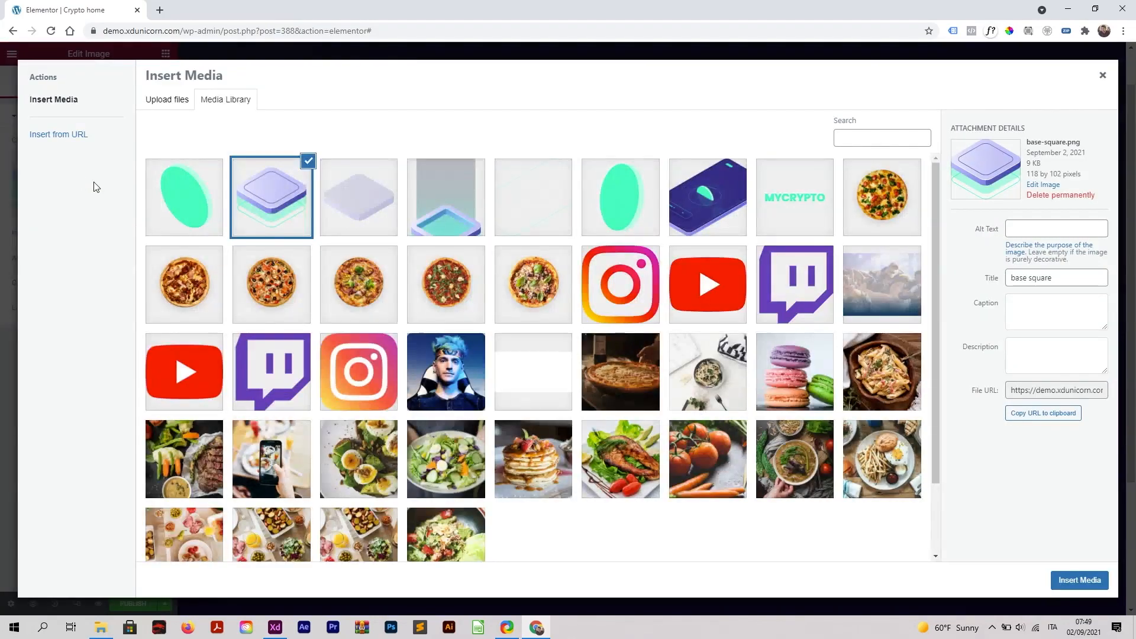
{"action": "left_click", "coordinate": [376, 218]}
{"action": "left_click", "coordinate": [1059, 578]}
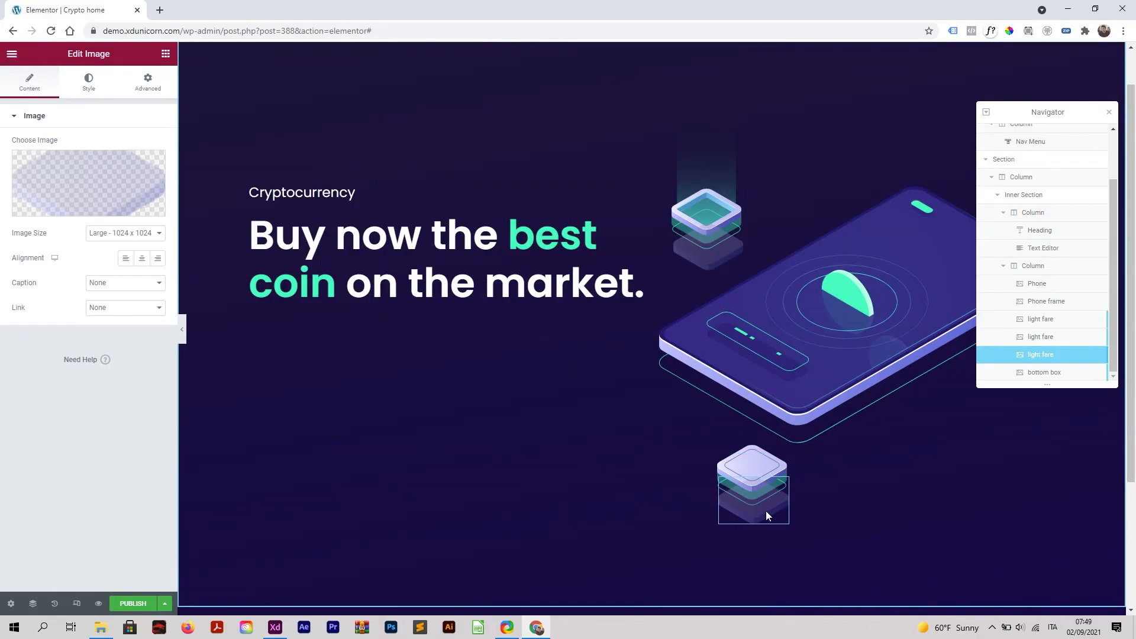
Duplicate the base square image and place the copy below the phone's right-hand edge
{"action": "left_click", "coordinate": [753, 473]}
{"action": "right_click", "coordinate": [753, 473]}
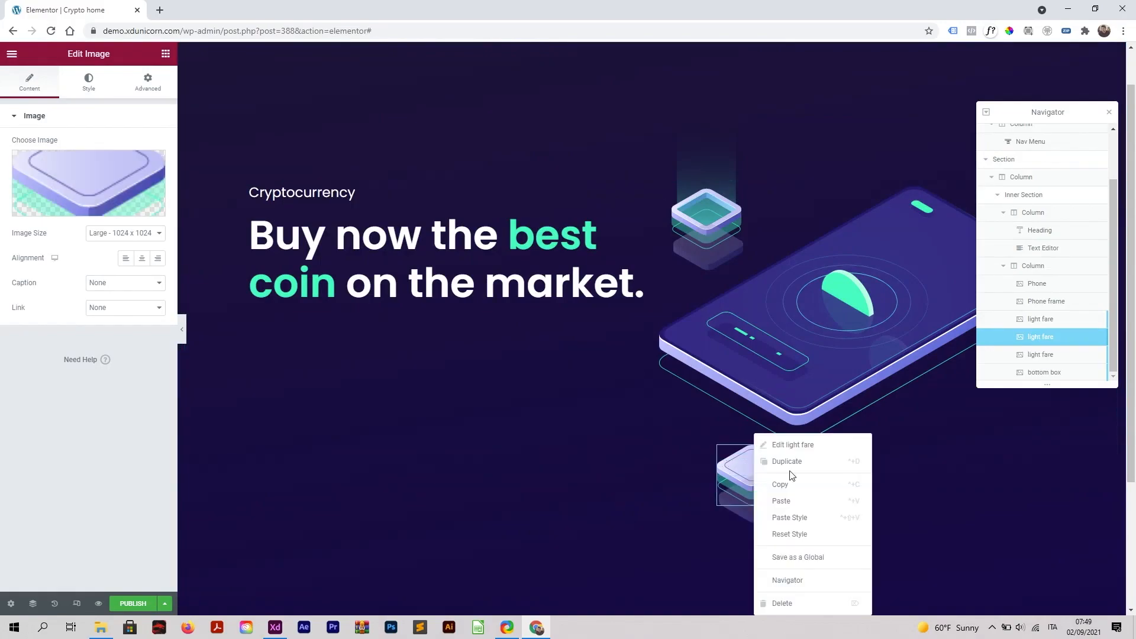
{"action": "left_click", "coordinate": [789, 463]}
{"action": "left_click_drag", "start_coordinate": [828, 466], "coordinate": [974, 441]}
Duplicate the under-base image below the phone and place the copy directly beneath the right-hand base square
{"action": "left_click", "coordinate": [751, 528]}
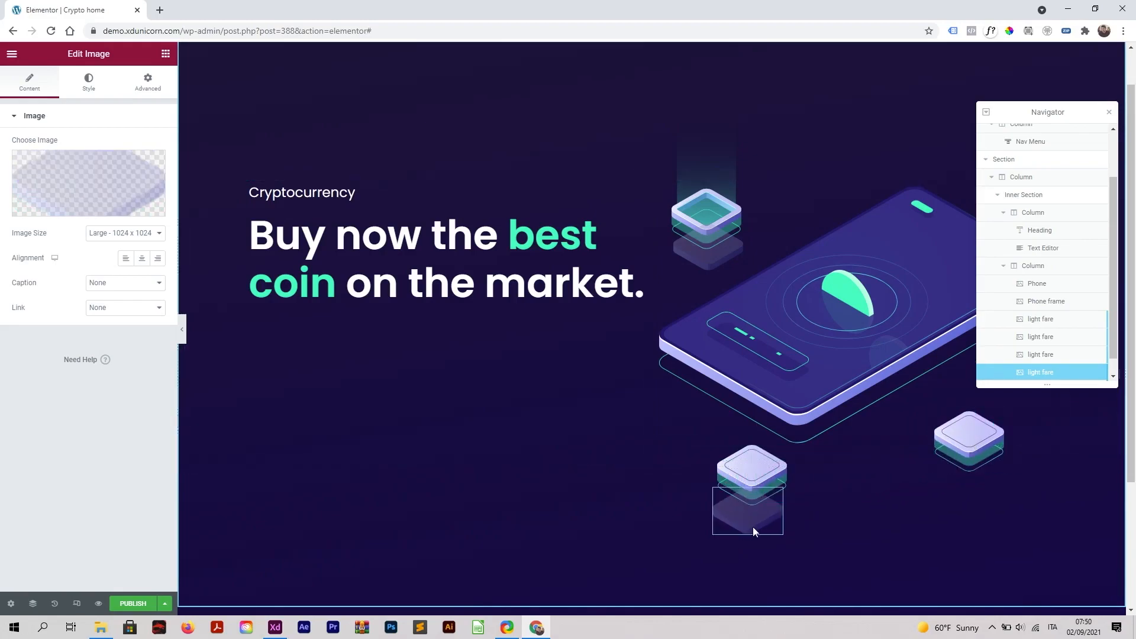
{"action": "right_click", "coordinate": [756, 519]}
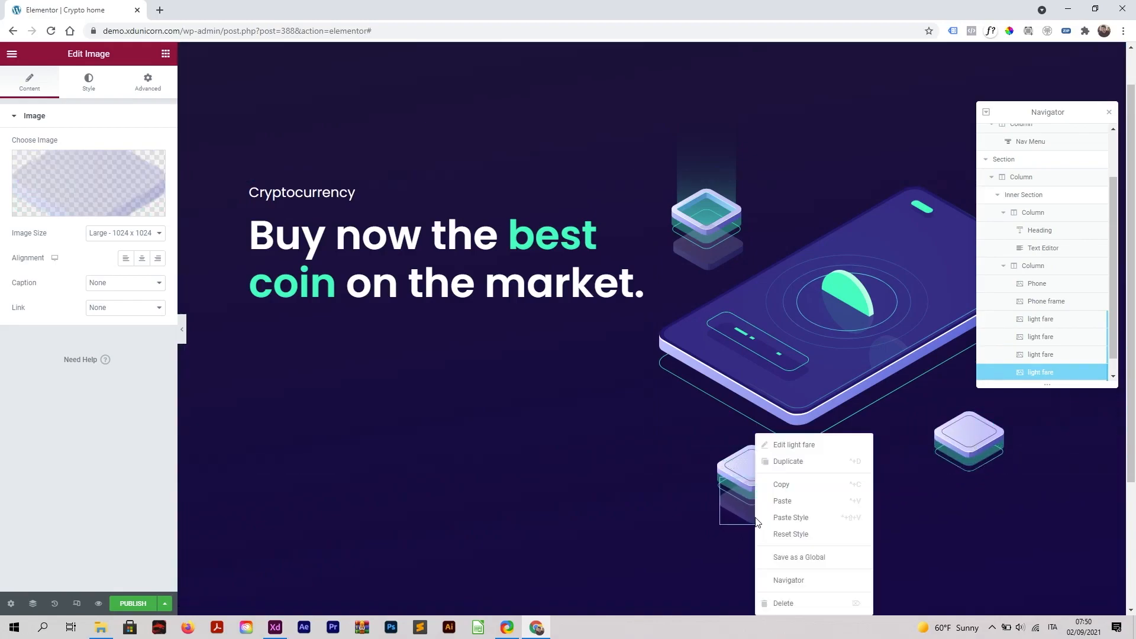
{"action": "left_click", "coordinate": [809, 463]}
{"action": "left_click_drag", "start_coordinate": [775, 516], "coordinate": [983, 485]}
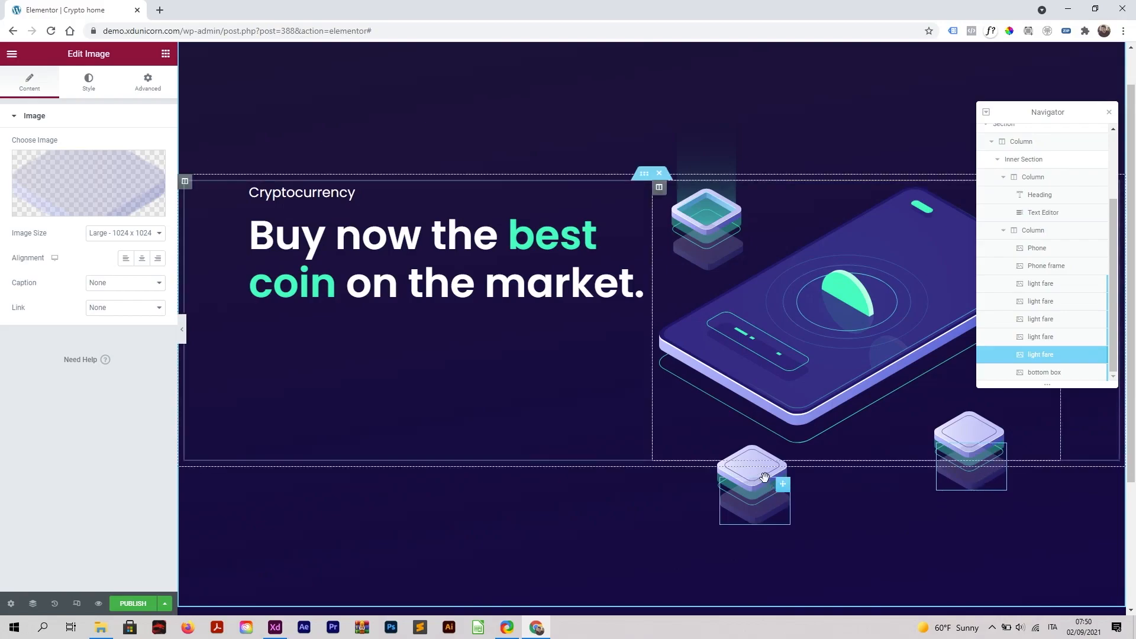
Shift the lower base square and its under-base slightly right and down, and align the right-hand base square over its under-base
{"action": "left_click", "coordinate": [799, 490]}
{"action": "left_click_drag", "start_coordinate": [763, 475], "coordinate": [802, 485]}
{"action": "left_click", "coordinate": [947, 463]}
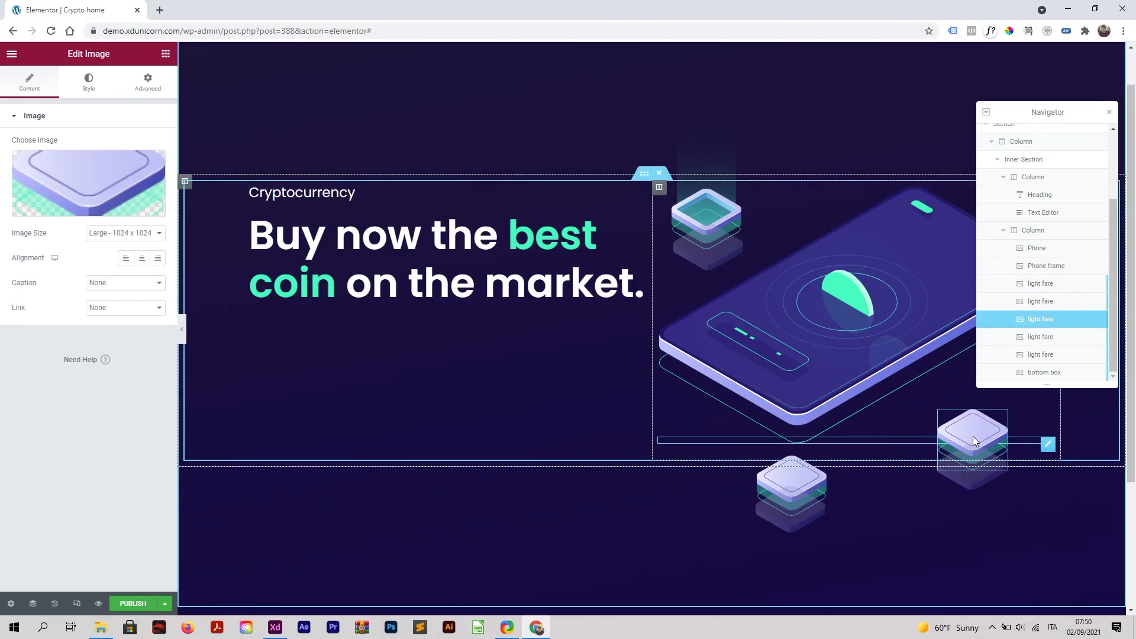
{"action": "scroll", "coordinate": [828, 341], "scroll_direction": "up", "scroll_amount": 1}
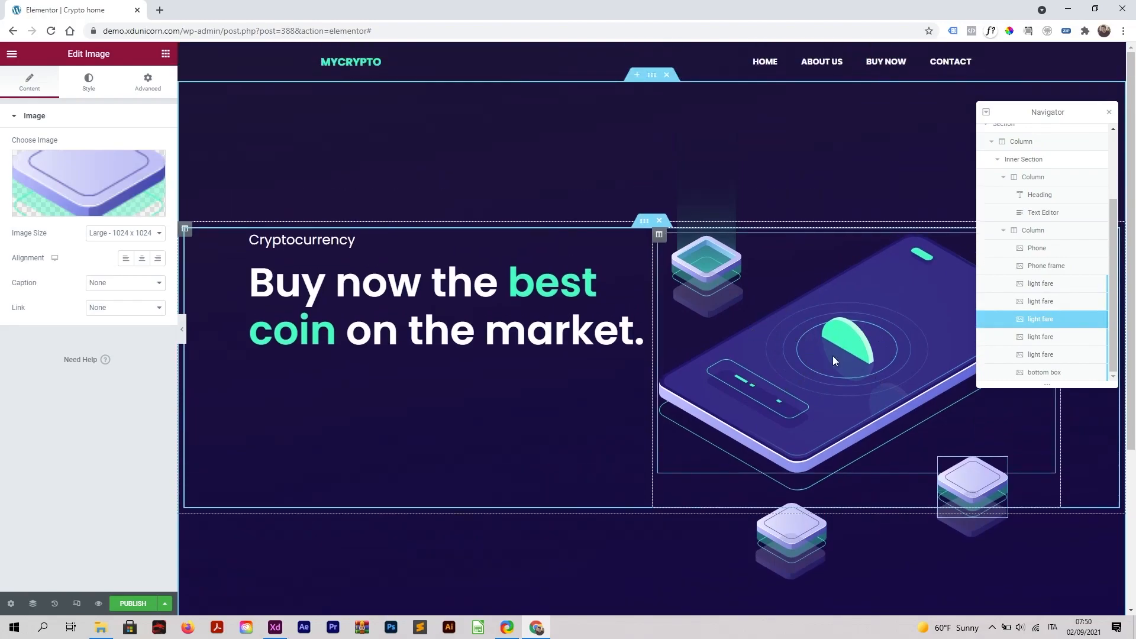
Duplicate the lower base square, change the copy's picture to coin-3.png and move it above the phone's screen
{"action": "right_click", "coordinate": [800, 524]}
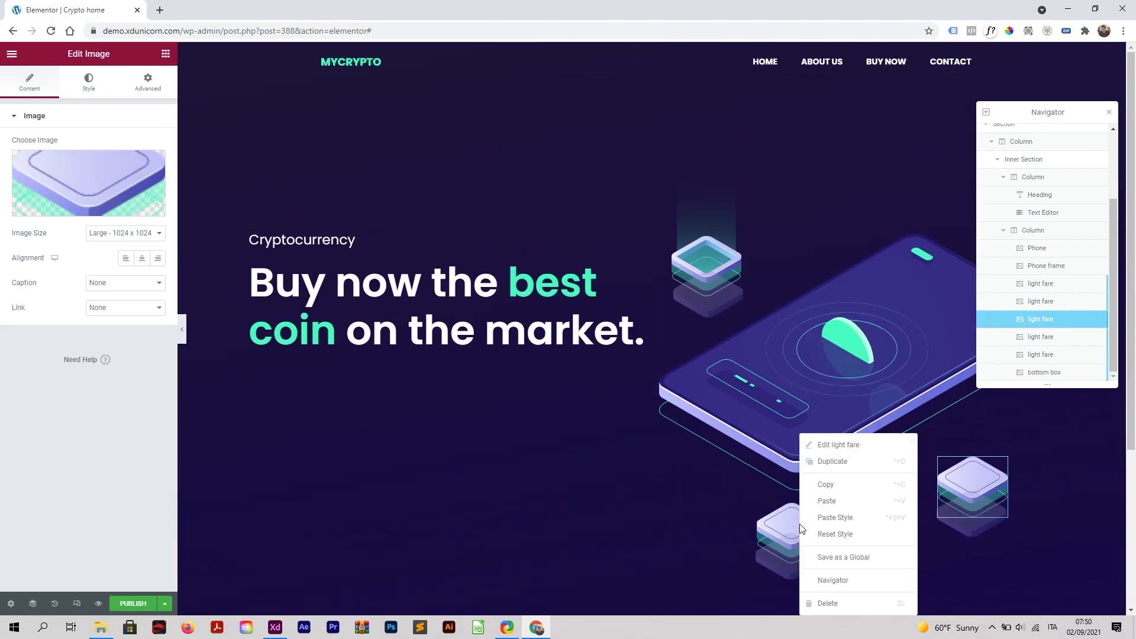
{"action": "left_click", "coordinate": [846, 467]}
{"action": "left_click", "coordinate": [83, 190]}
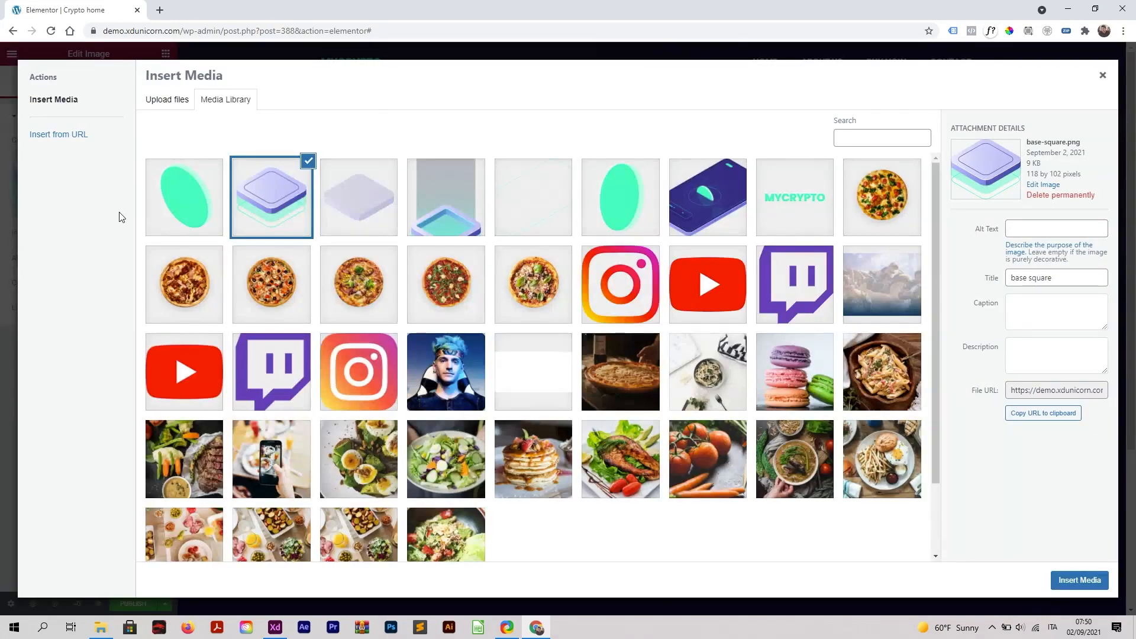
{"action": "left_click", "coordinate": [620, 210]}
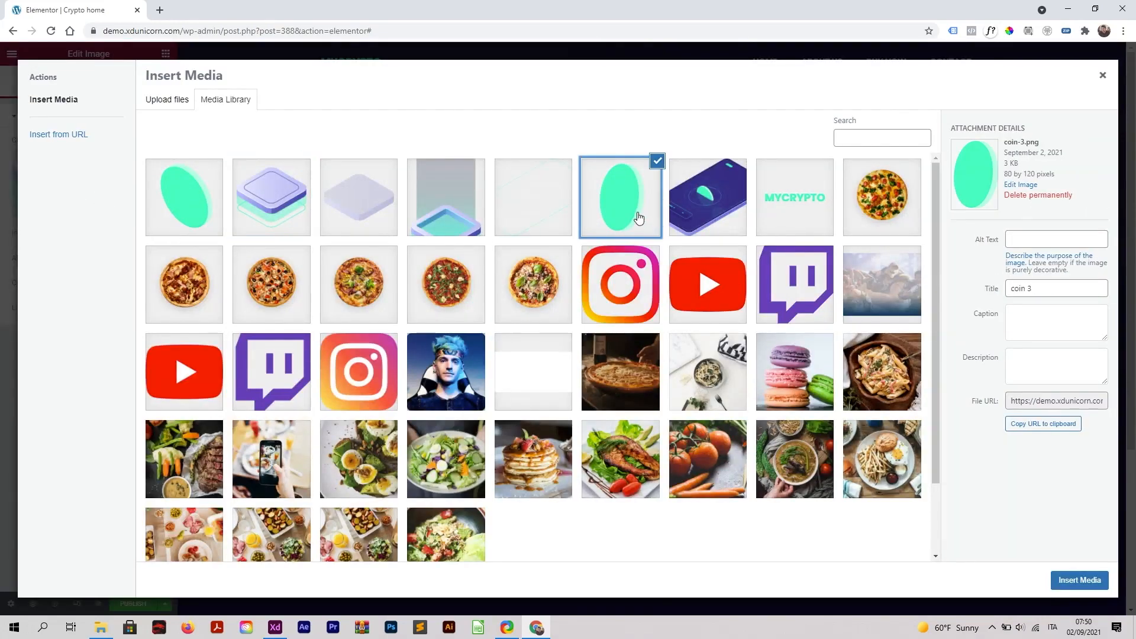
{"action": "left_click", "coordinate": [1100, 581]}
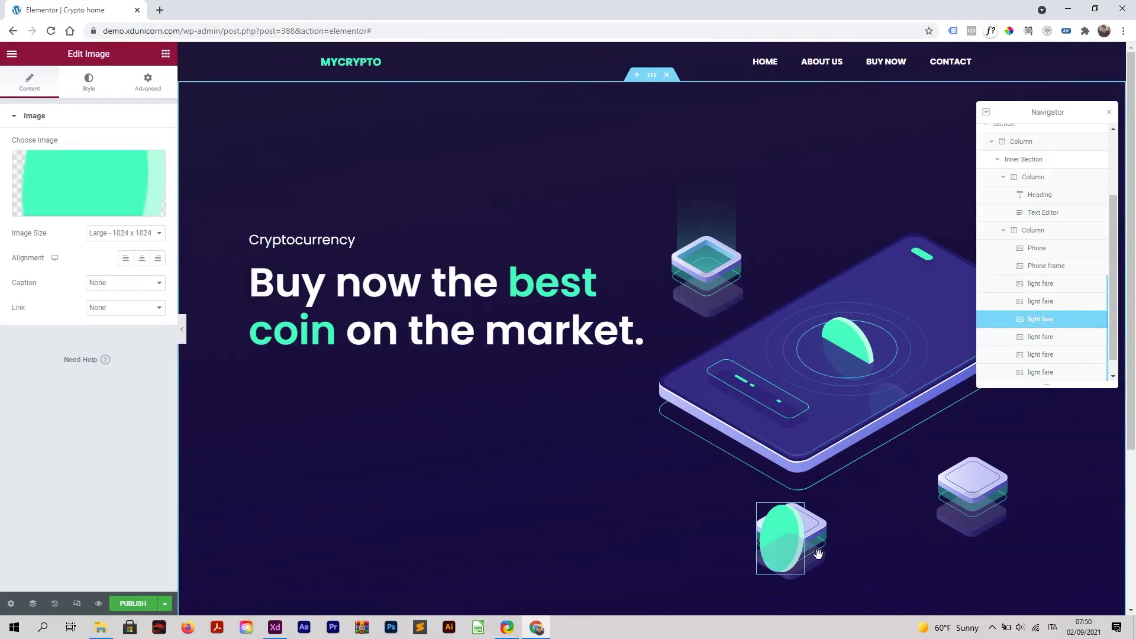
{"action": "left_click_drag", "start_coordinate": [795, 499], "coordinate": [842, 214]}
Duplicate the coin, change the copy's picture to coin-2.png and place it above and left of the first coin
{"action": "right_click", "coordinate": [887, 264]}
{"action": "left_click", "coordinate": [904, 291]}
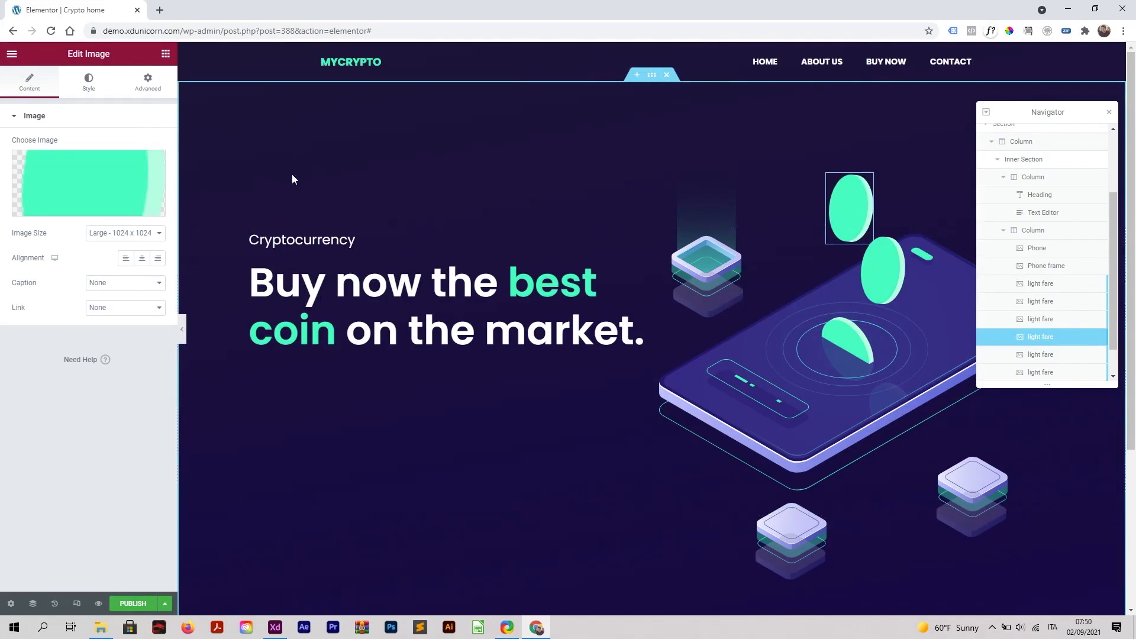
{"action": "left_click", "coordinate": [98, 178]}
{"action": "left_click", "coordinate": [210, 200]}
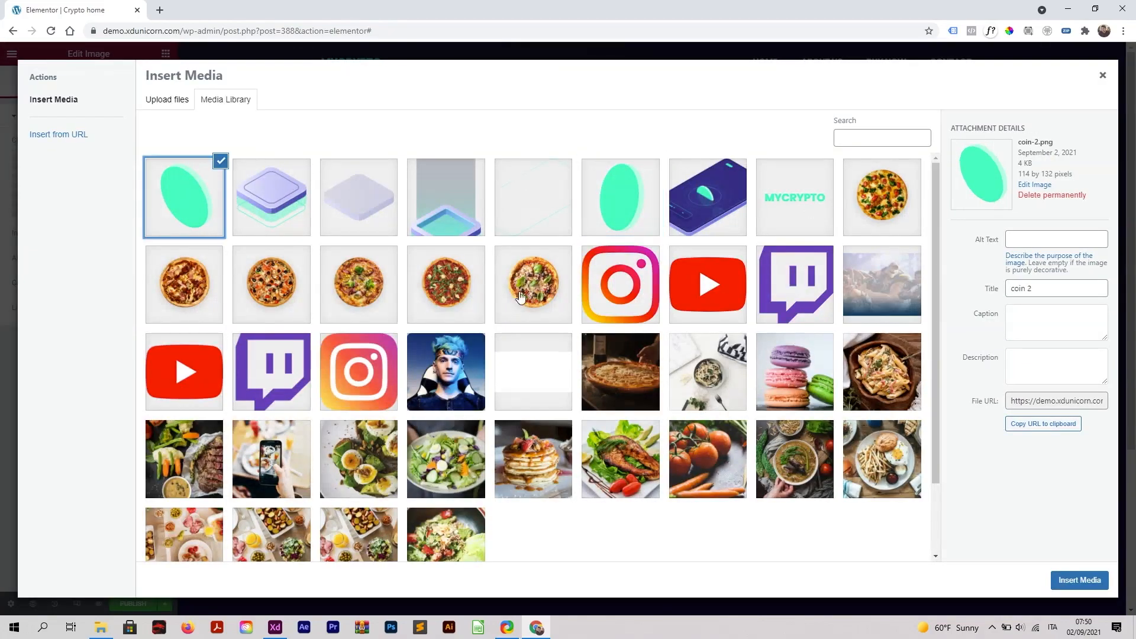
{"action": "left_click", "coordinate": [1077, 582]}
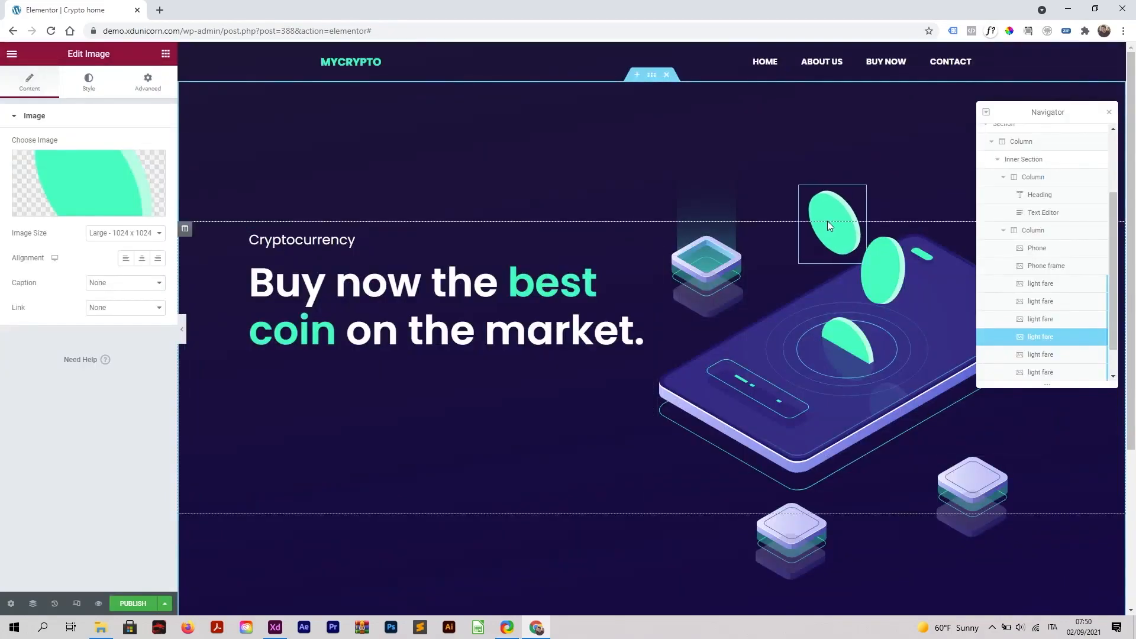
Fine-tune the two coins so they fall in line above the phone's half-inserted coin, and close the Navigator
{"action": "left_click", "coordinate": [892, 295]}
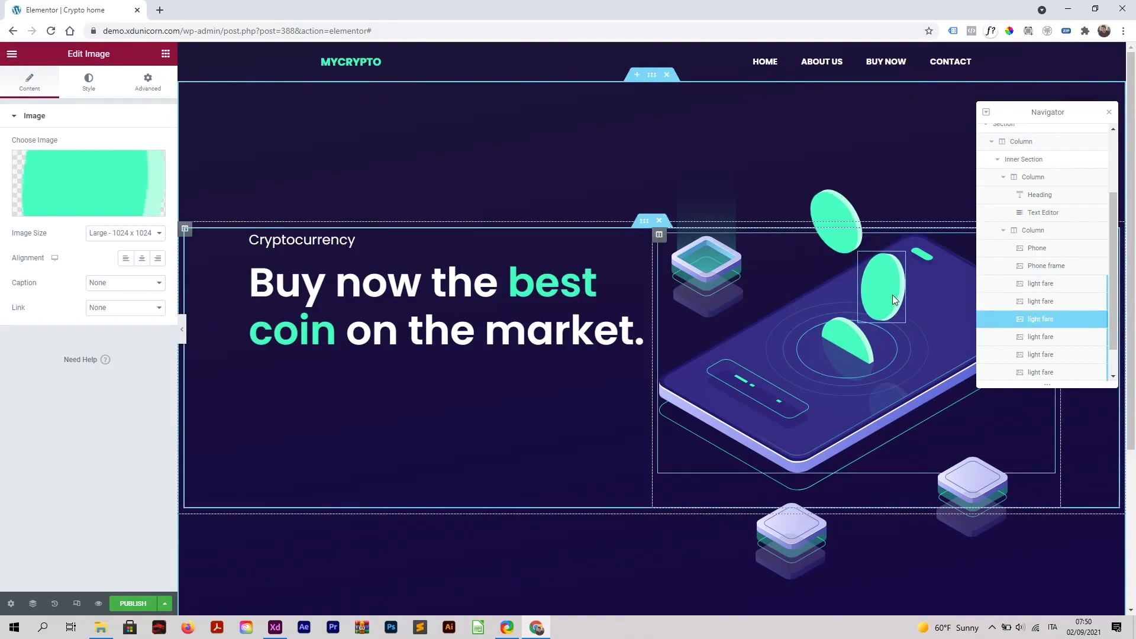
{"action": "left_click_drag", "start_coordinate": [892, 297], "coordinate": [890, 296]}
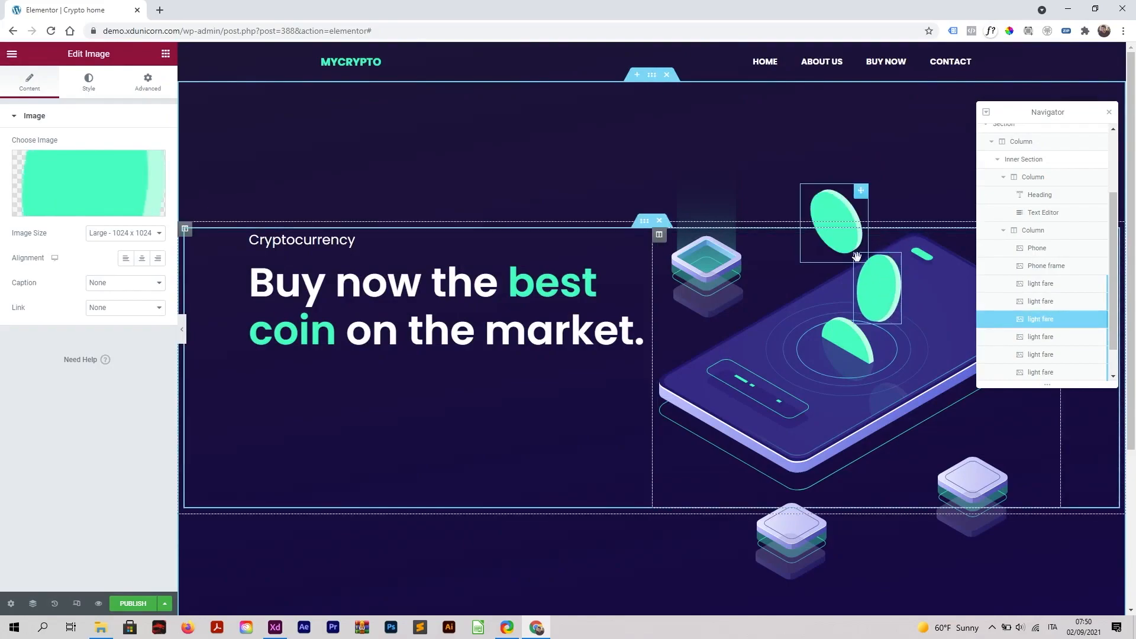
{"action": "left_click", "coordinate": [837, 224]}
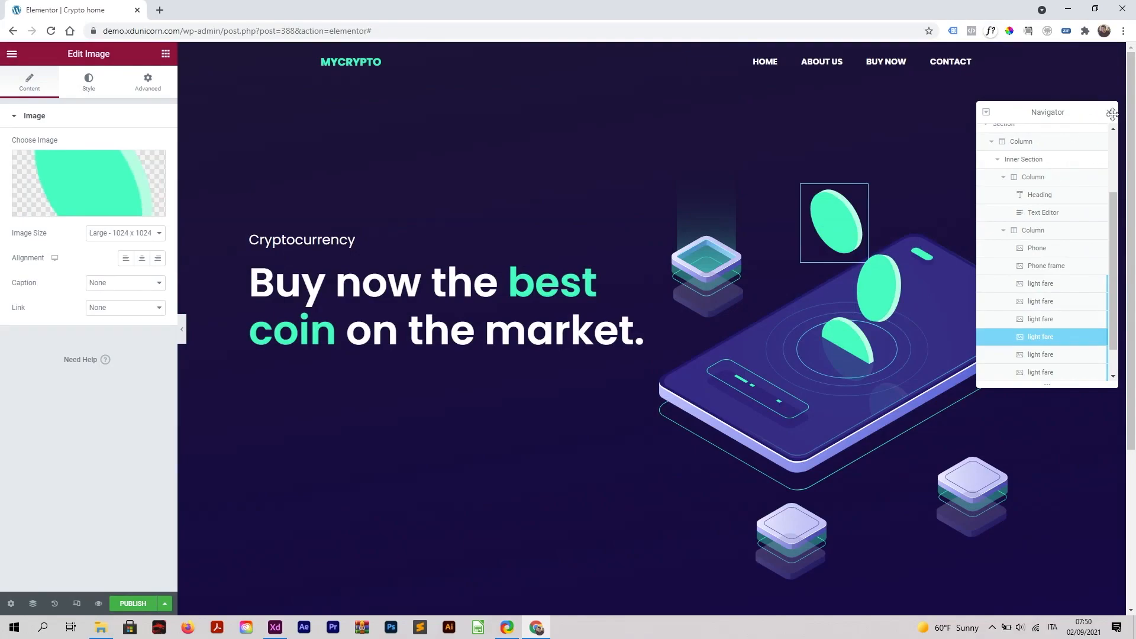
{"action": "scroll", "coordinate": [1072, 311], "scroll_direction": "down", "scroll_amount": 1}
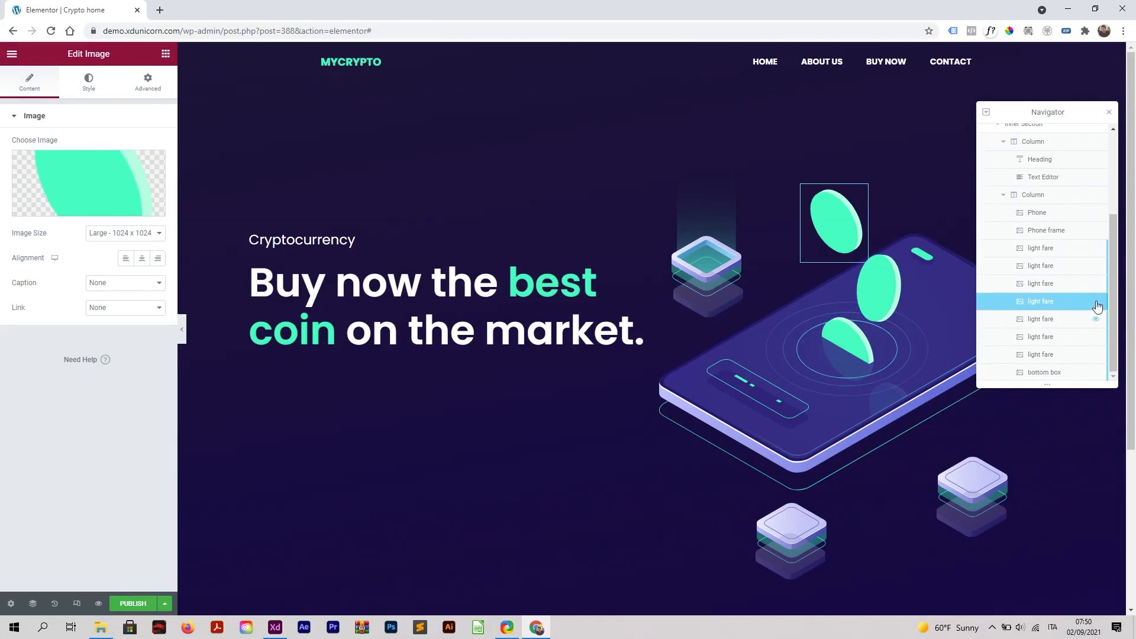
{"action": "left_click", "coordinate": [1109, 116]}
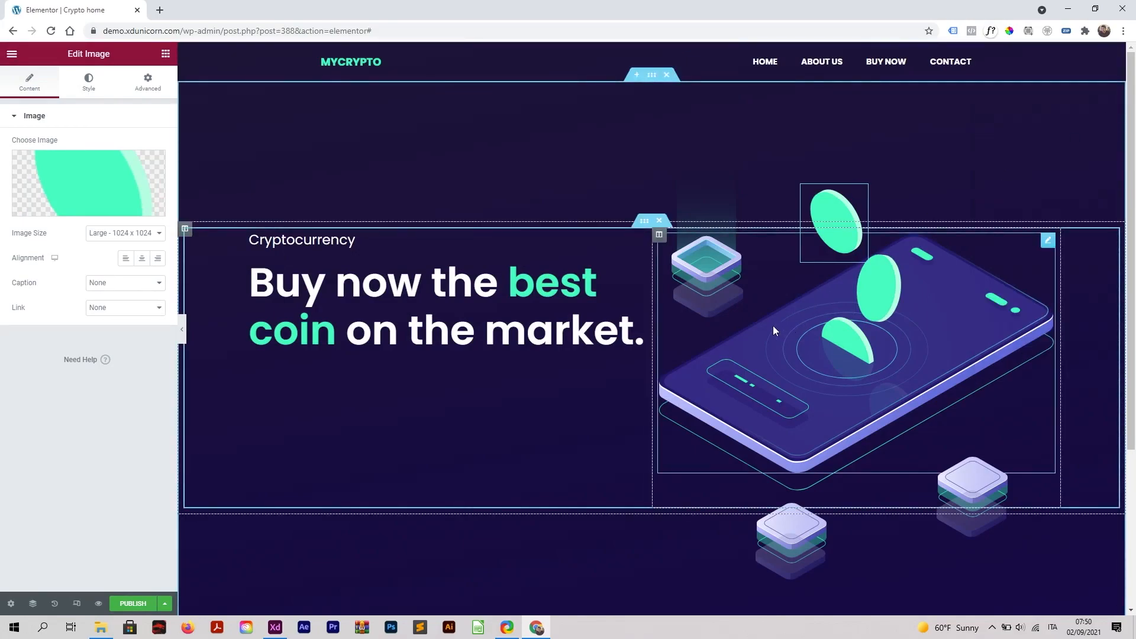
Raise the z-index of both base squares above their under-base images, setting the right-hand one to 2
{"action": "left_click", "coordinate": [801, 536]}
{"action": "left_click", "coordinate": [148, 83]}
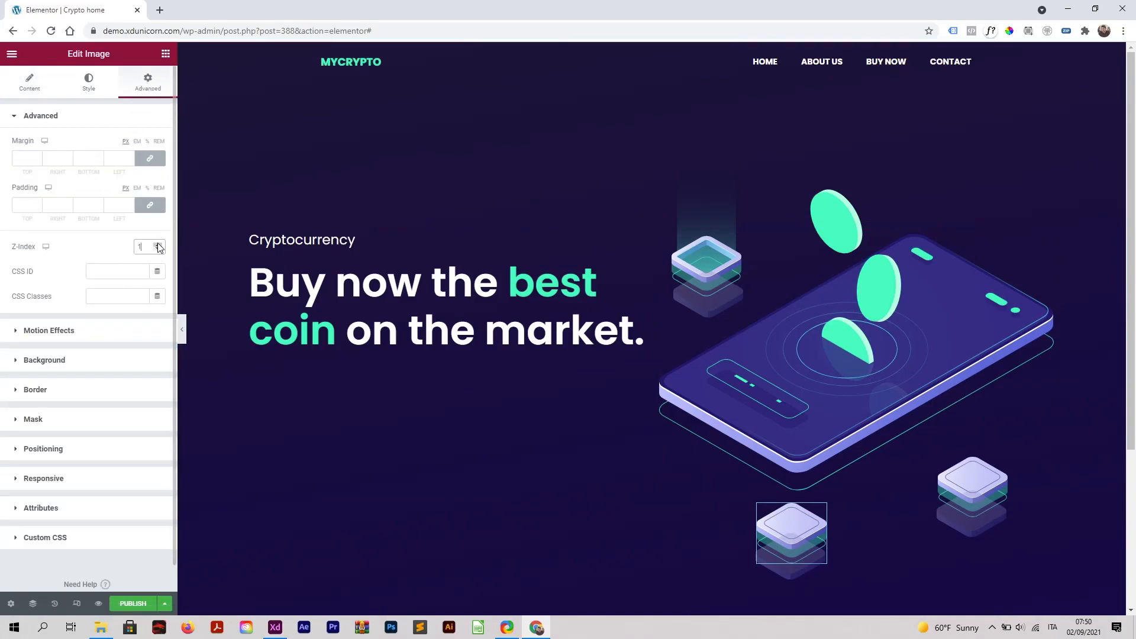
{"action": "left_click", "coordinate": [971, 479]}
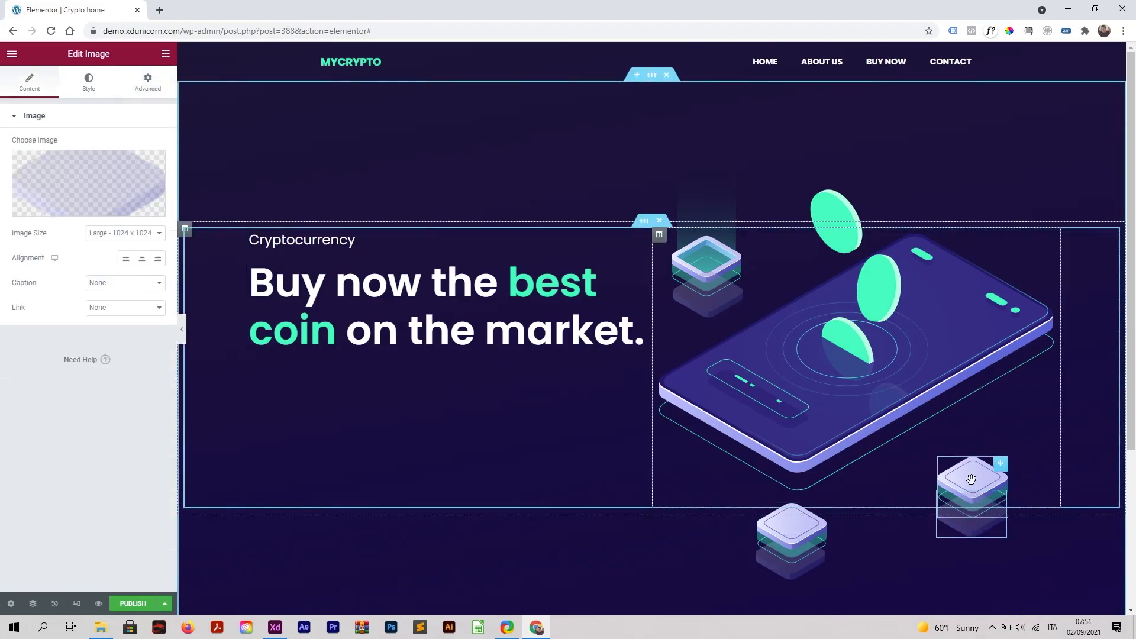
{"action": "left_click", "coordinate": [147, 81]}
{"action": "left_click", "coordinate": [157, 244]}
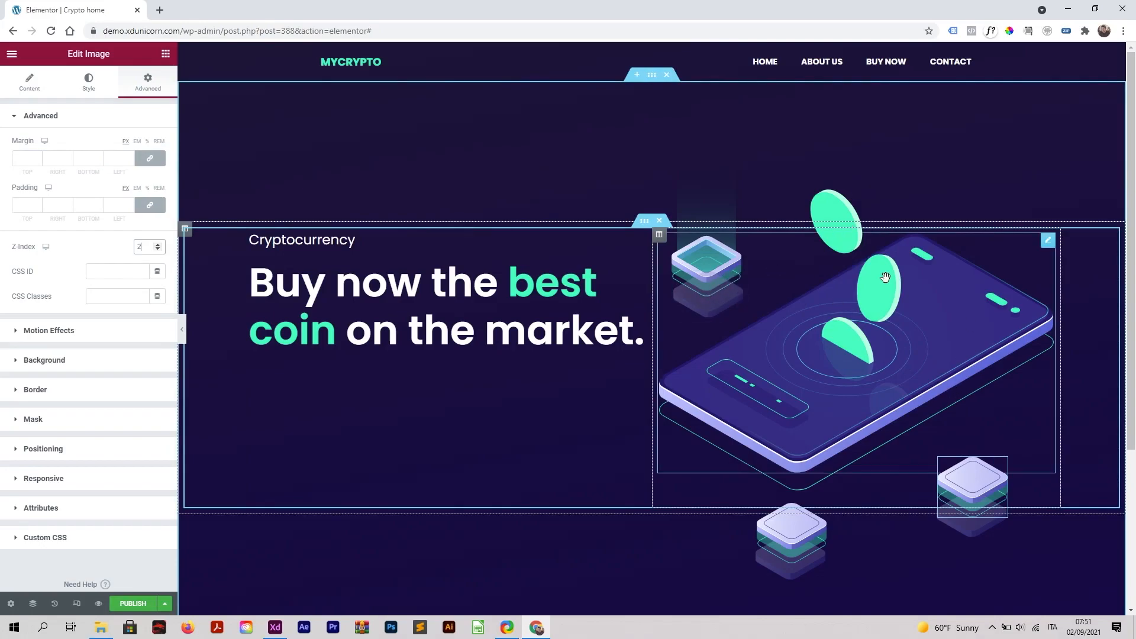
Preview the hero at full width and compare its illustration layout with the mockup in Adobe XD
{"action": "left_click", "coordinate": [182, 329]}
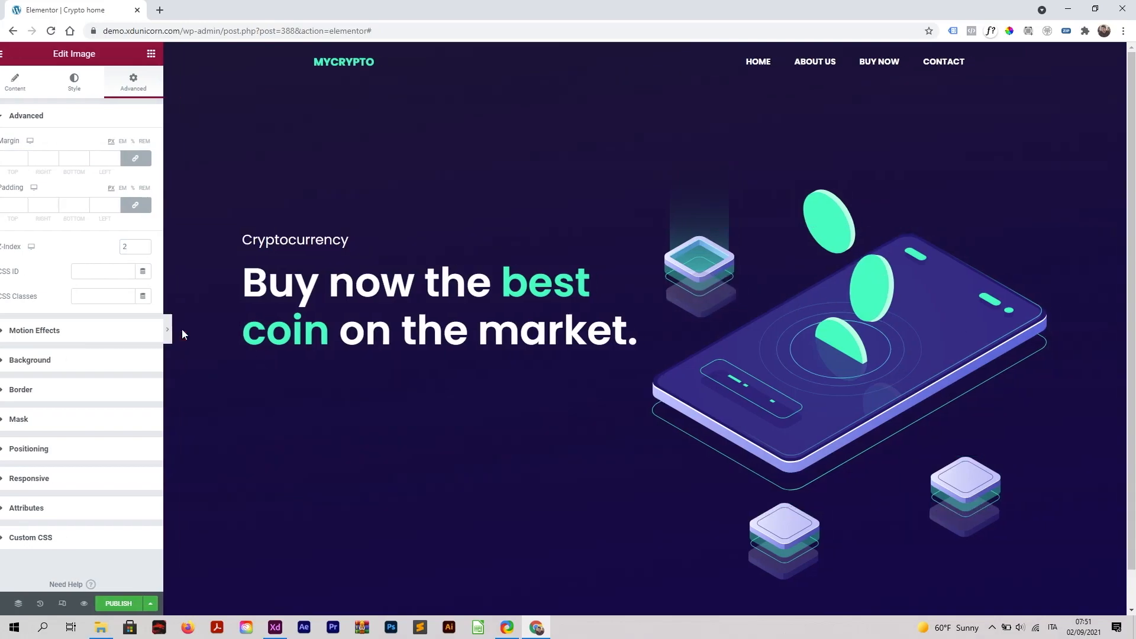
{"action": "mouse_move", "coordinate": [1131, 290]}
{"action": "left_mouse_down"}
{"action": "mouse_move", "coordinate": [1130, 306]}
{"action": "mouse_move", "coordinate": [1130, 289]}
{"action": "left_mouse_up"}
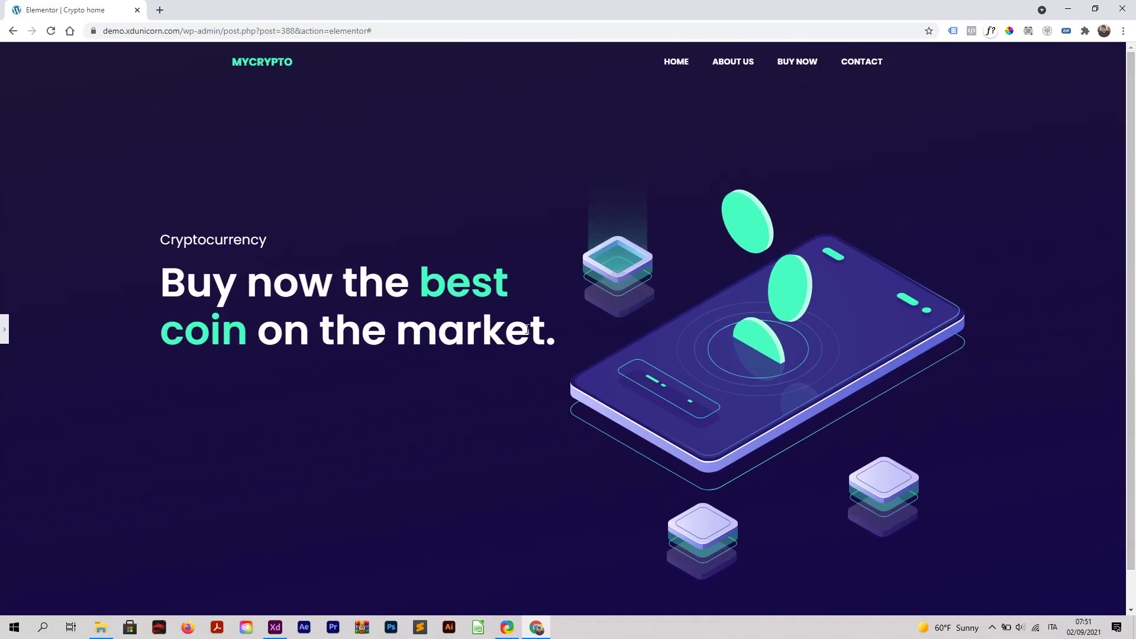
{"action": "left_click", "coordinate": [275, 628]}
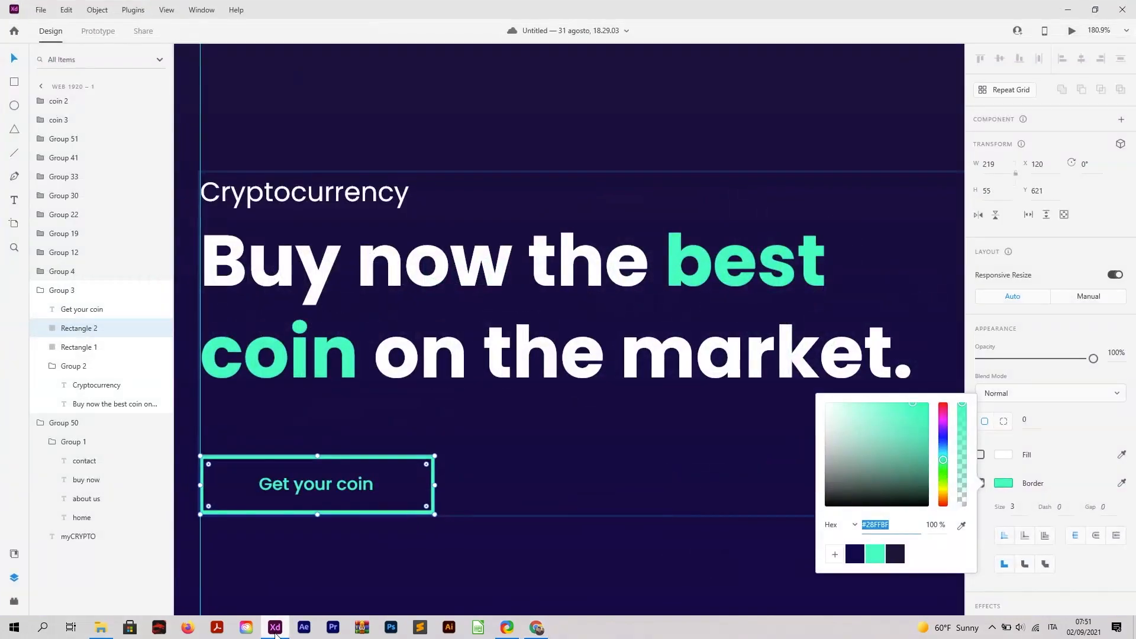
{"action": "left_click", "coordinate": [587, 541]}
{"action": "scroll", "coordinate": [435, 388], "scroll_direction": "down", "scroll_amount": 10}
{"action": "scroll", "coordinate": [719, 364], "scroll_direction": "up", "scroll_amount": 2}
{"action": "scroll", "coordinate": [719, 364], "scroll_direction": "up", "scroll_amount": 2}
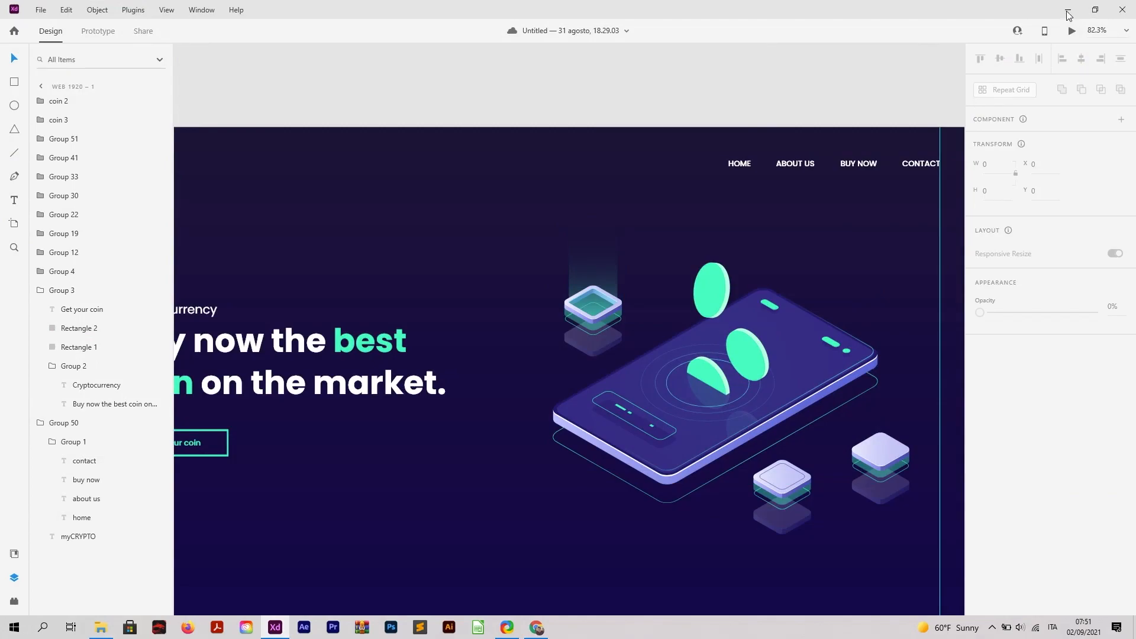
{"action": "left_click", "coordinate": [1068, 11]}
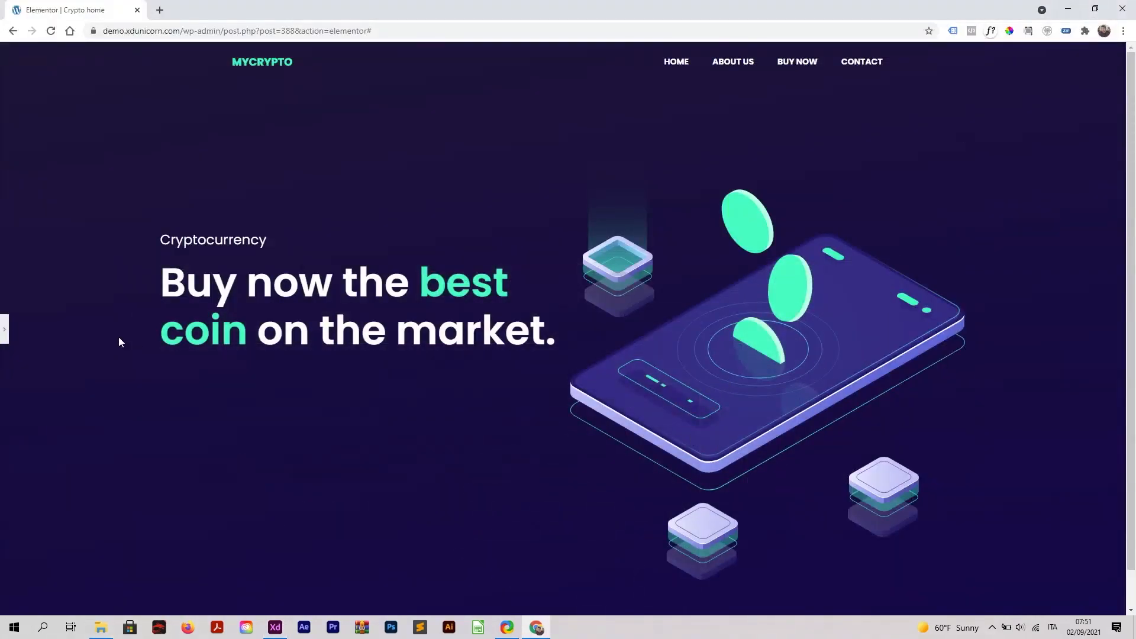
Move both base squares with their under-base images further right and up around the phone to match the mockup
{"action": "left_click", "coordinate": [4, 329]}
{"action": "left_click_drag", "start_coordinate": [975, 484], "coordinate": [1012, 434]}
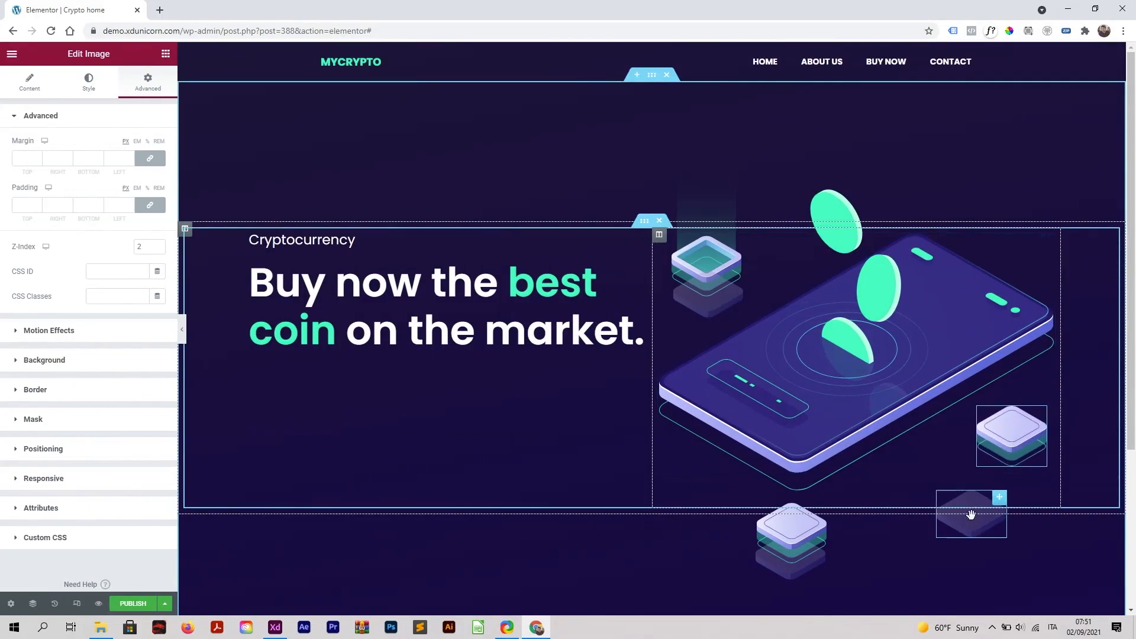
{"action": "left_click", "coordinate": [1011, 480]}
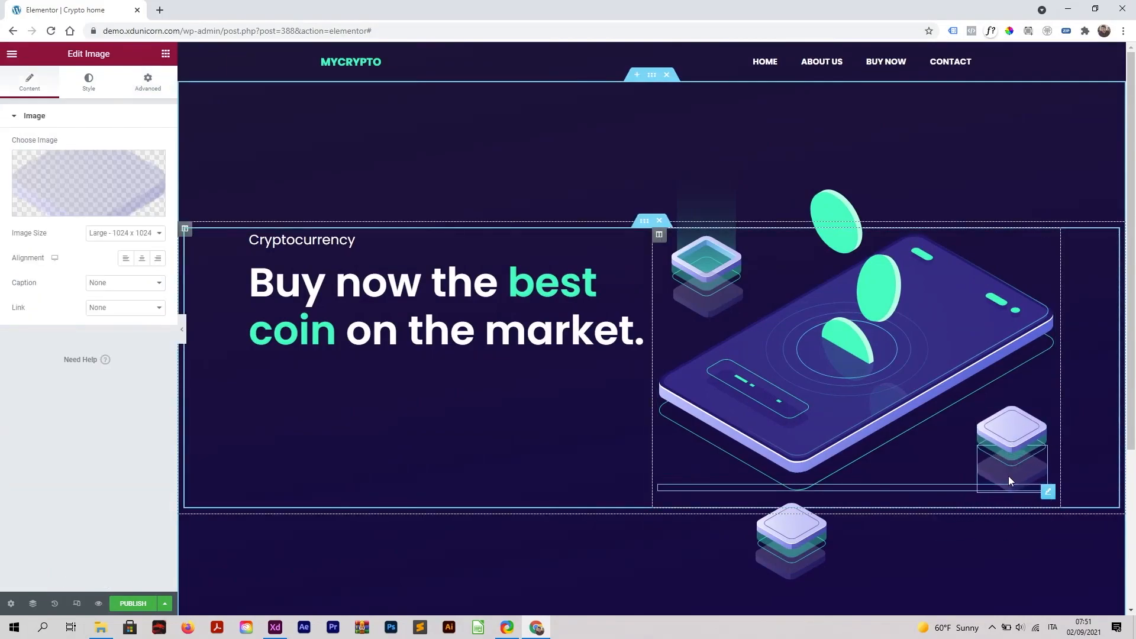
{"action": "left_click_drag", "start_coordinate": [811, 542], "coordinate": [892, 522]}
{"action": "left_click_drag", "start_coordinate": [804, 571], "coordinate": [873, 560]}
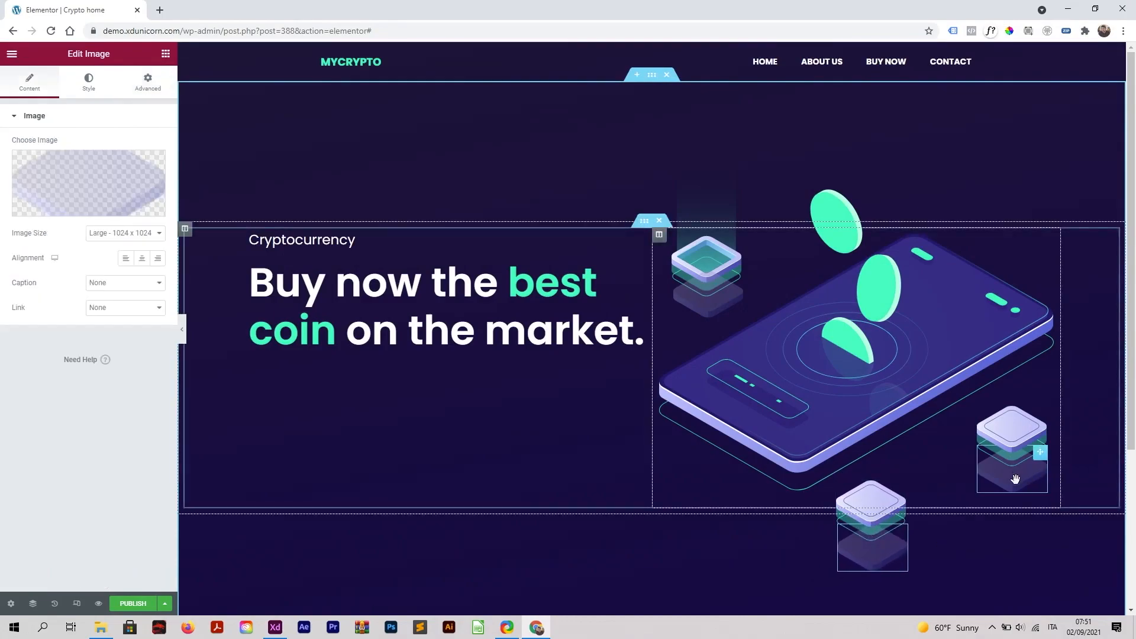
Lower the under-base images beneath the right-hand base square and the lighting base slightly, and preview the hero at full width
{"action": "left_click_drag", "start_coordinate": [1015, 475], "coordinate": [1015, 494]}
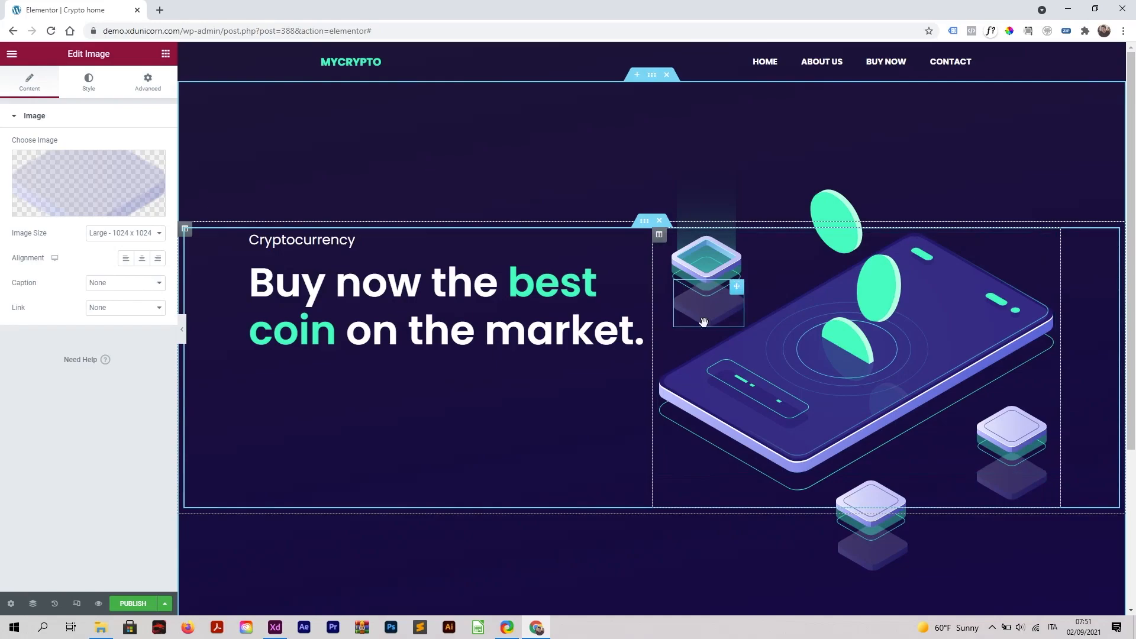
{"action": "left_click", "coordinate": [183, 329]}
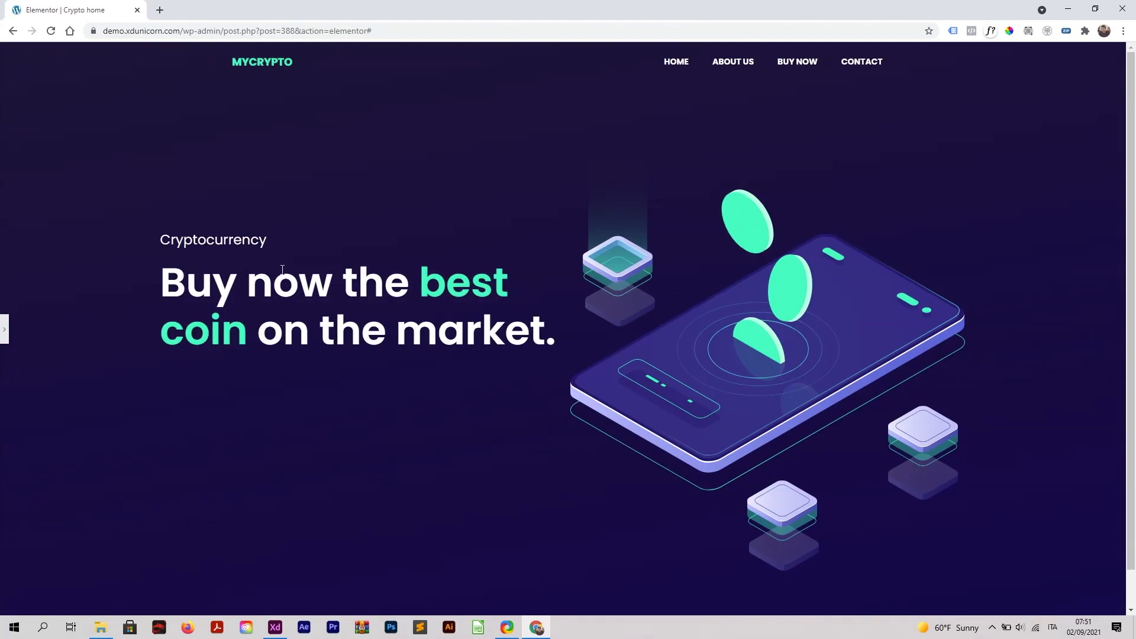
{"action": "left_click", "coordinate": [4, 328]}
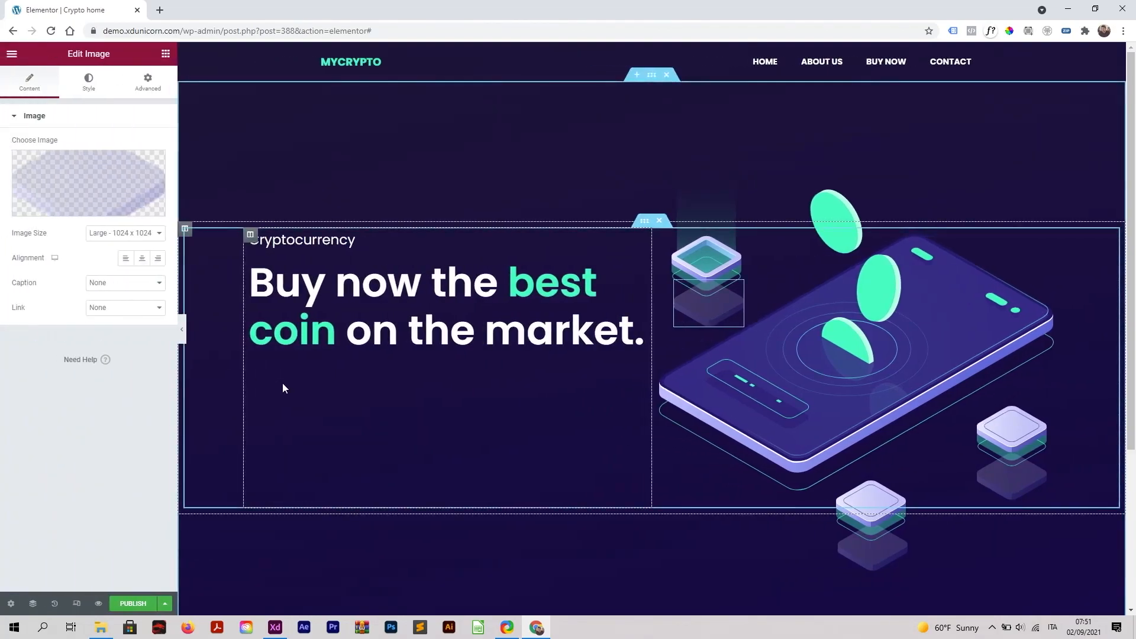
Add a Button widget directly below the "Buy now the best coin on the market." heading
{"action": "left_click", "coordinate": [12, 55]}
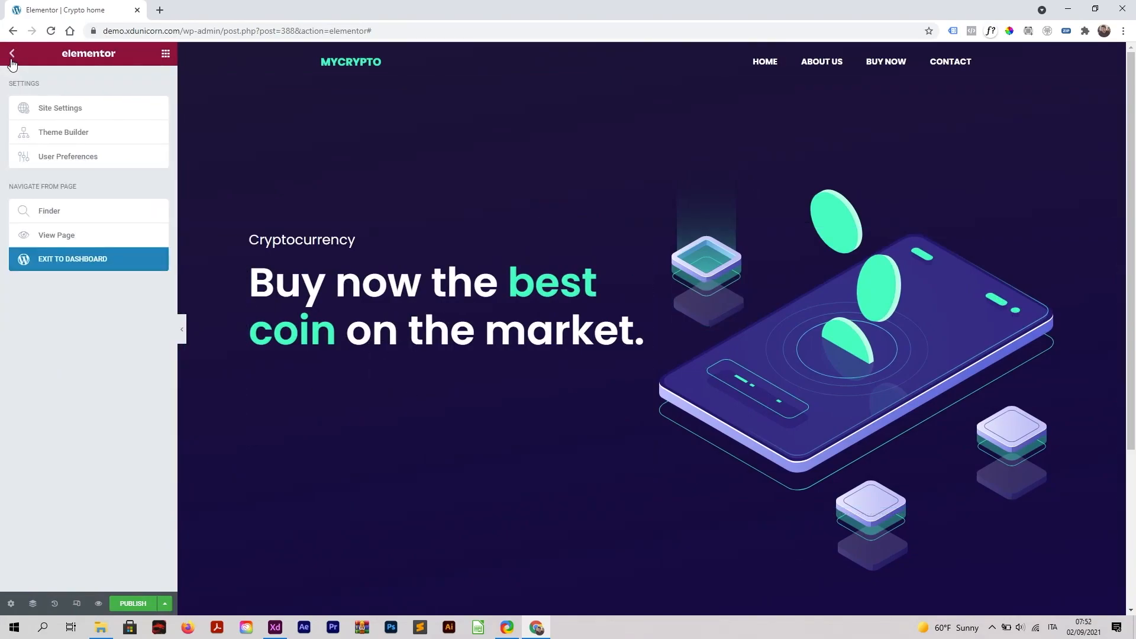
{"action": "left_click", "coordinate": [11, 59]}
{"action": "left_click", "coordinate": [349, 353]}
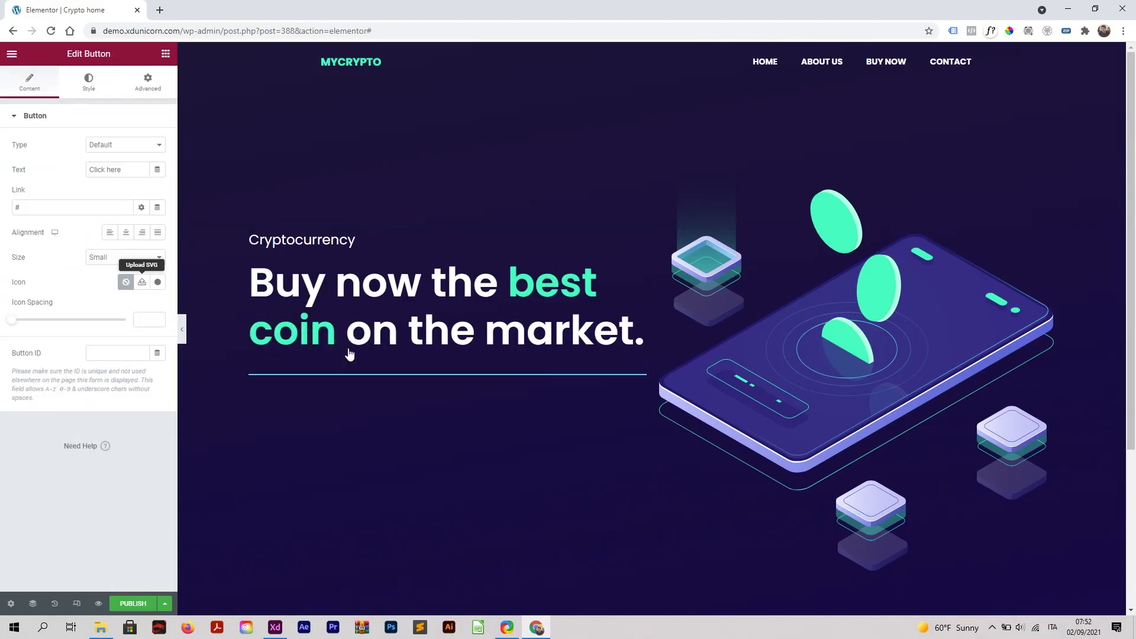
Switch to Adobe XD to examine the button design below the heading in the mockup, and return to the browser
{"action": "left_click", "coordinate": [279, 631]}
{"action": "scroll", "coordinate": [531, 403], "scroll_direction": "down", "scroll_amount": 1}
{"action": "scroll", "coordinate": [281, 419], "scroll_direction": "up", "scroll_amount": 4}
{"action": "scroll", "coordinate": [462, 423], "scroll_direction": "down", "scroll_amount": 3}
{"action": "scroll", "coordinate": [314, 438], "scroll_direction": "up", "scroll_amount": 3}
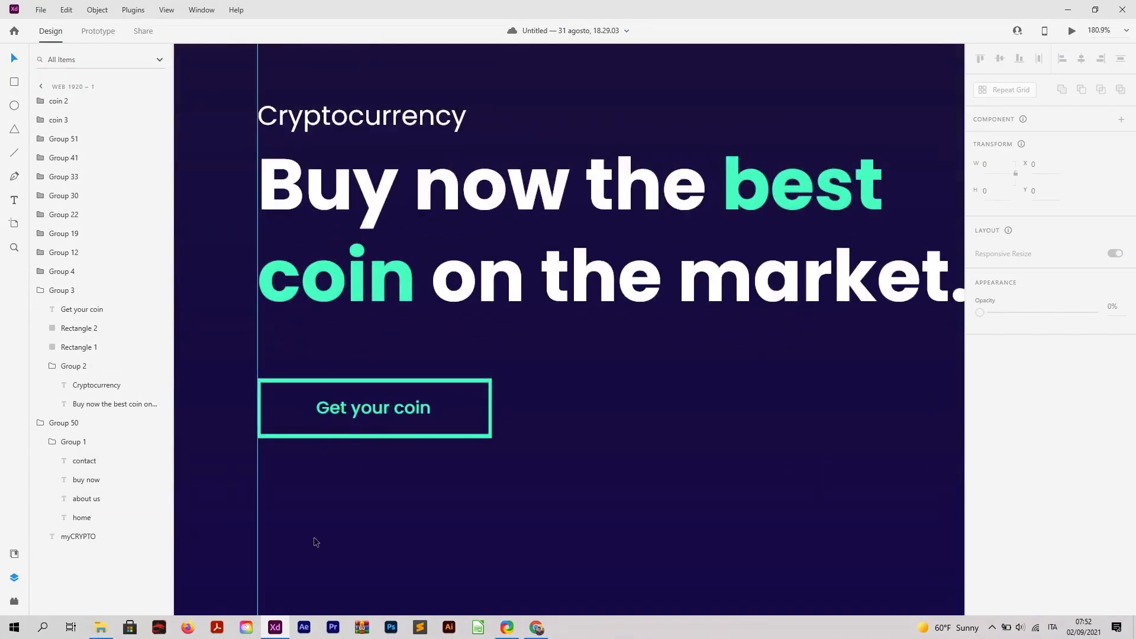
{"action": "left_click", "coordinate": [274, 628]}
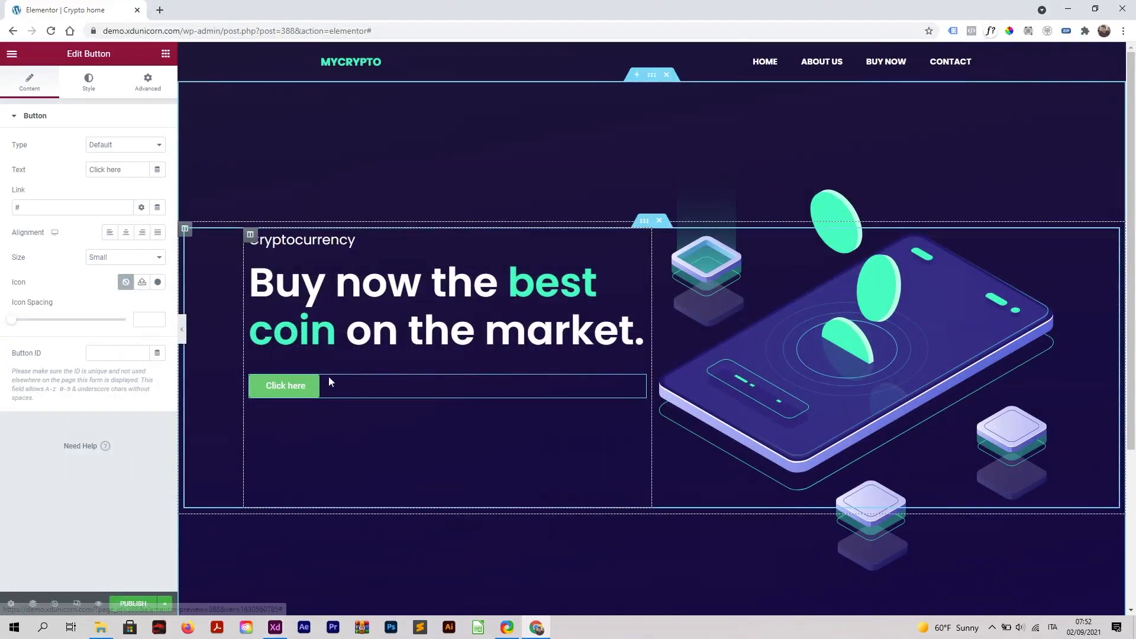
Make the button's background color fully transparent by reducing its opacity to zero
{"action": "left_click", "coordinate": [89, 83]}
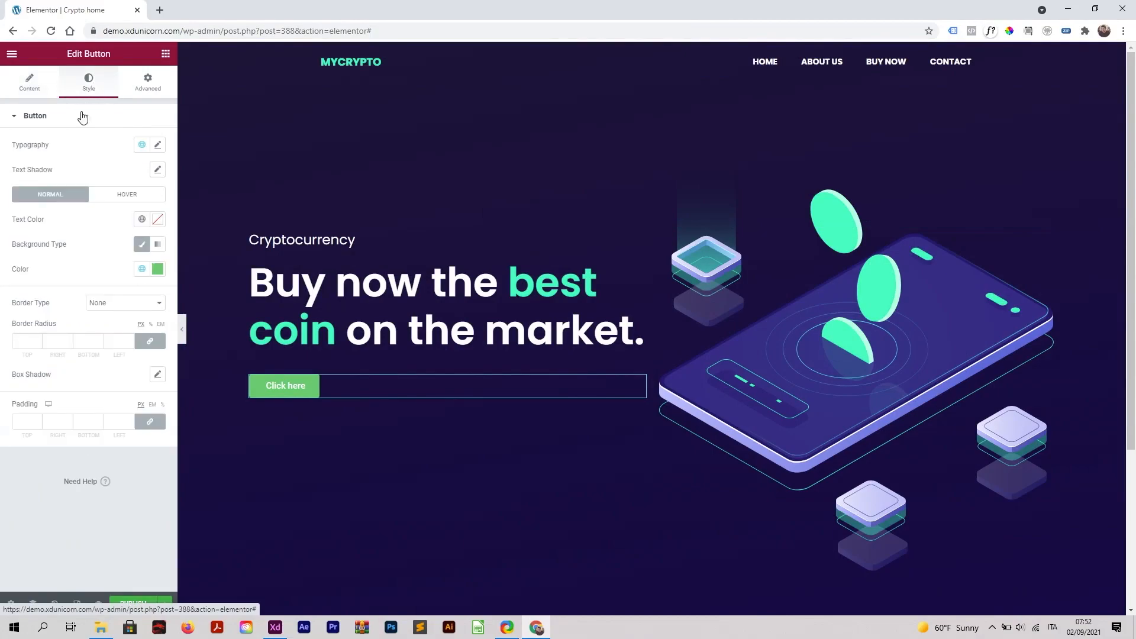
{"action": "left_click", "coordinate": [158, 270]}
{"action": "left_click_drag", "start_coordinate": [146, 433], "coordinate": [4, 423]}
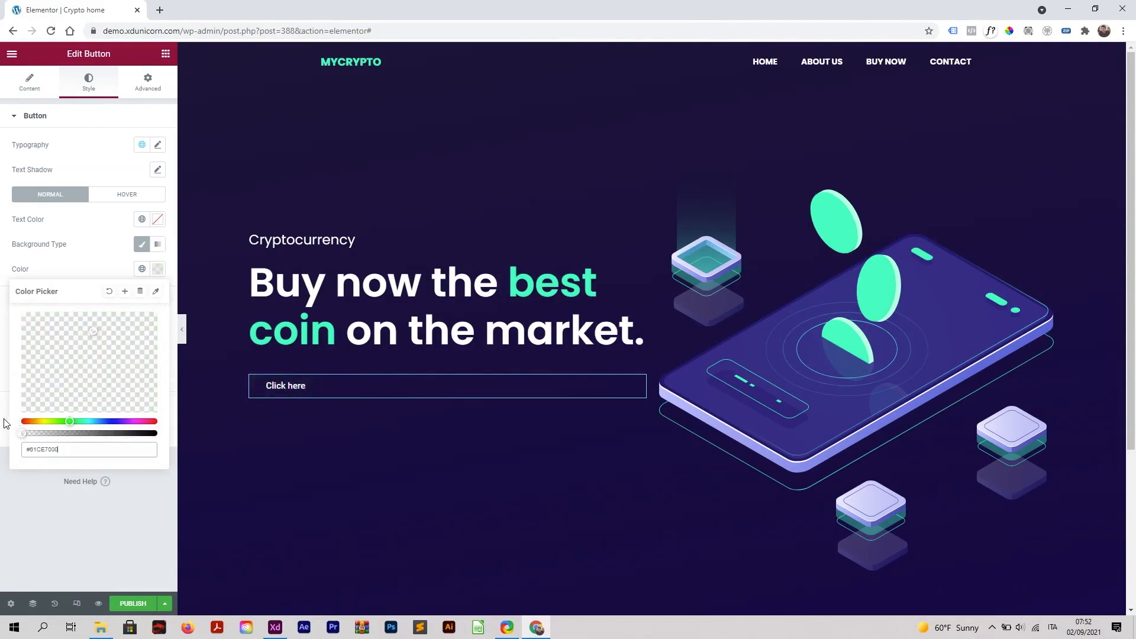
{"action": "left_click", "coordinate": [92, 260]}
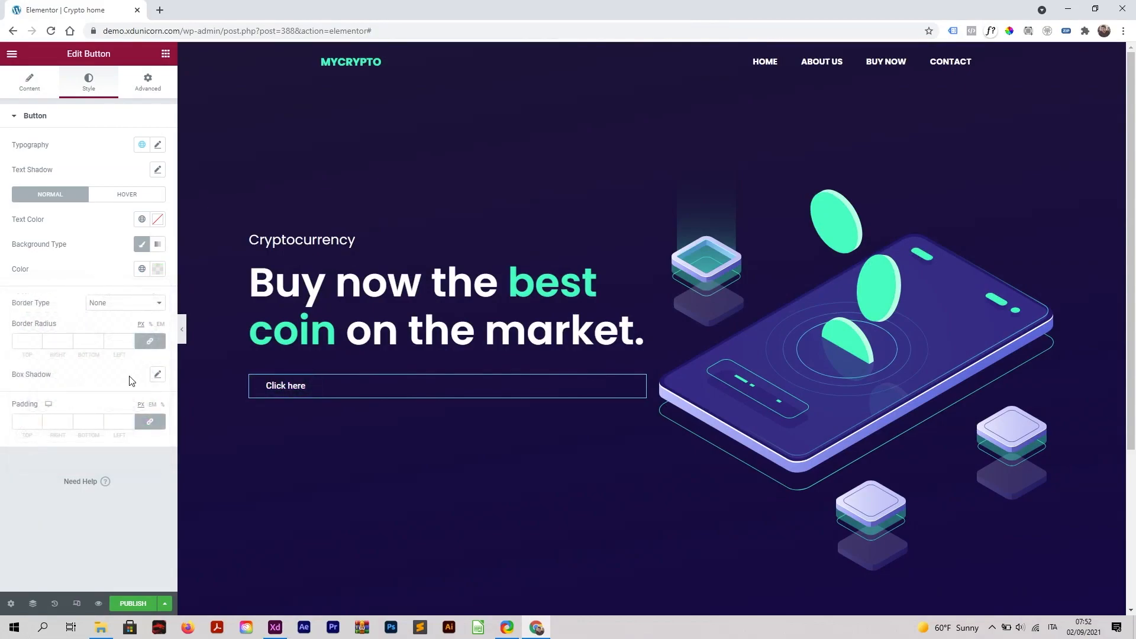
Give the button a solid border in the Highlight global color
{"action": "left_click", "coordinate": [115, 304]}
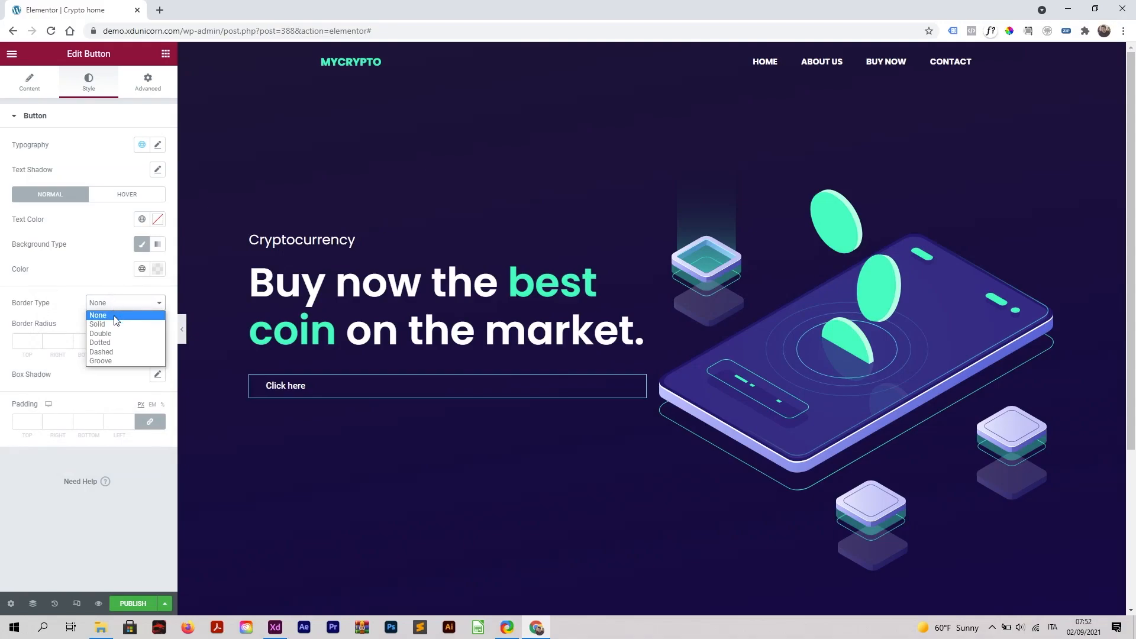
{"action": "left_click", "coordinate": [112, 323]}
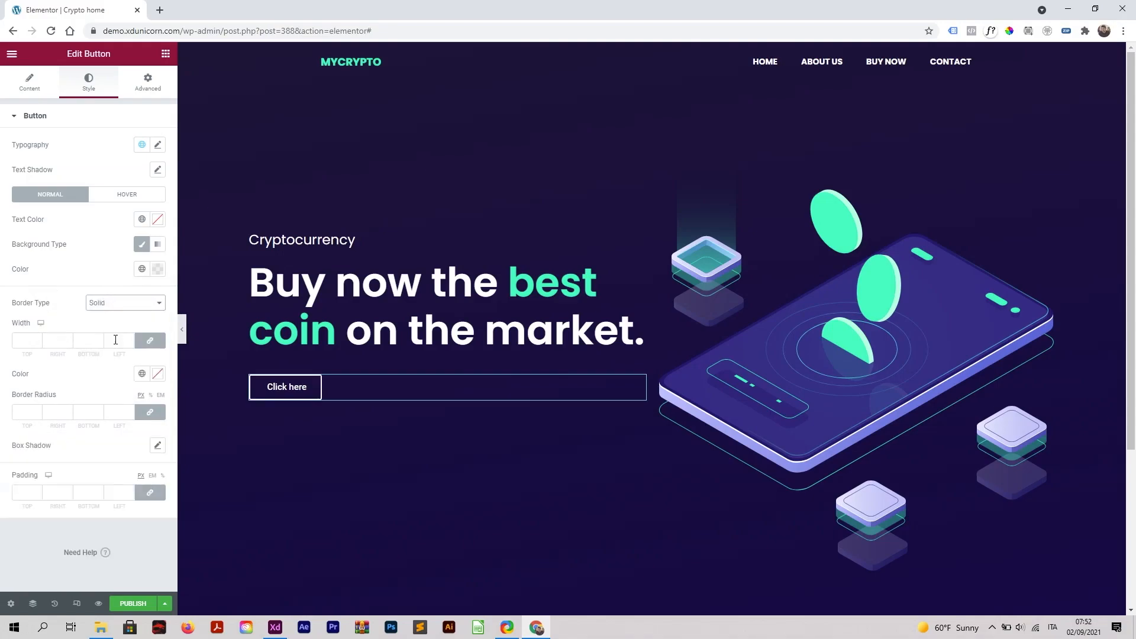
{"action": "left_click", "coordinate": [142, 376]}
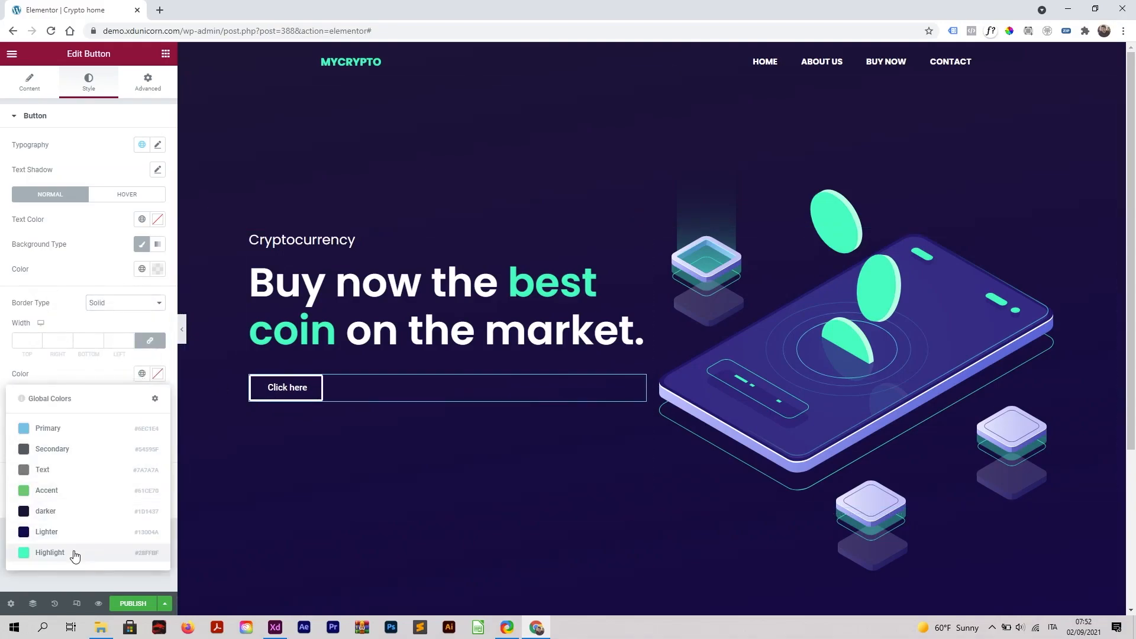
{"action": "left_click", "coordinate": [49, 552]}
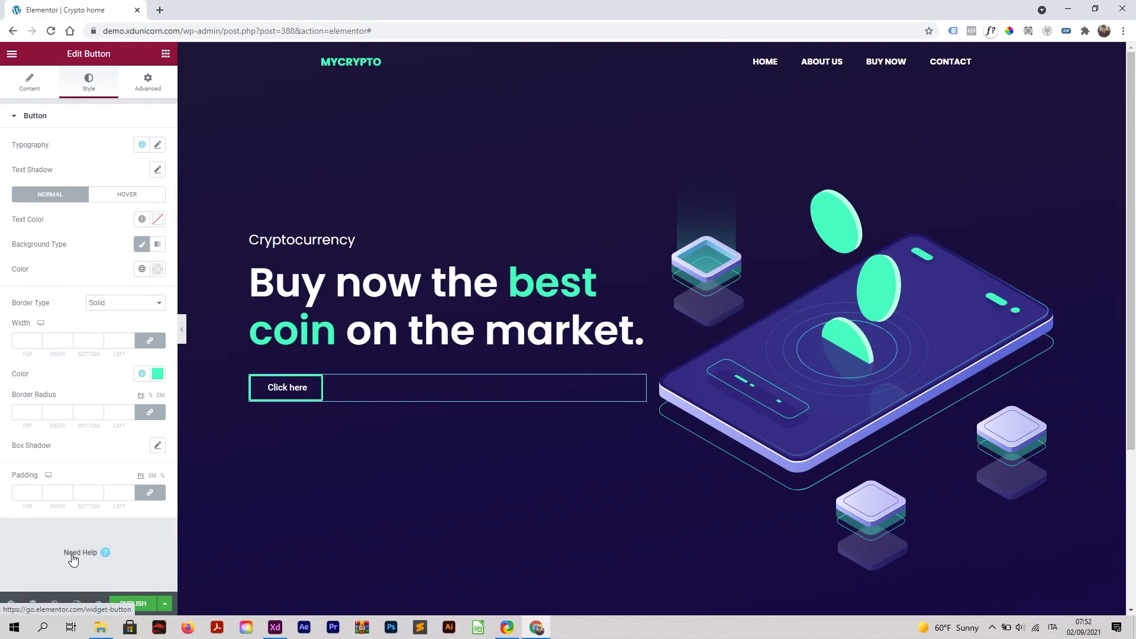
Set the button's typography to the Poppins family at a size of 18 px
{"action": "left_click", "coordinate": [158, 146]}
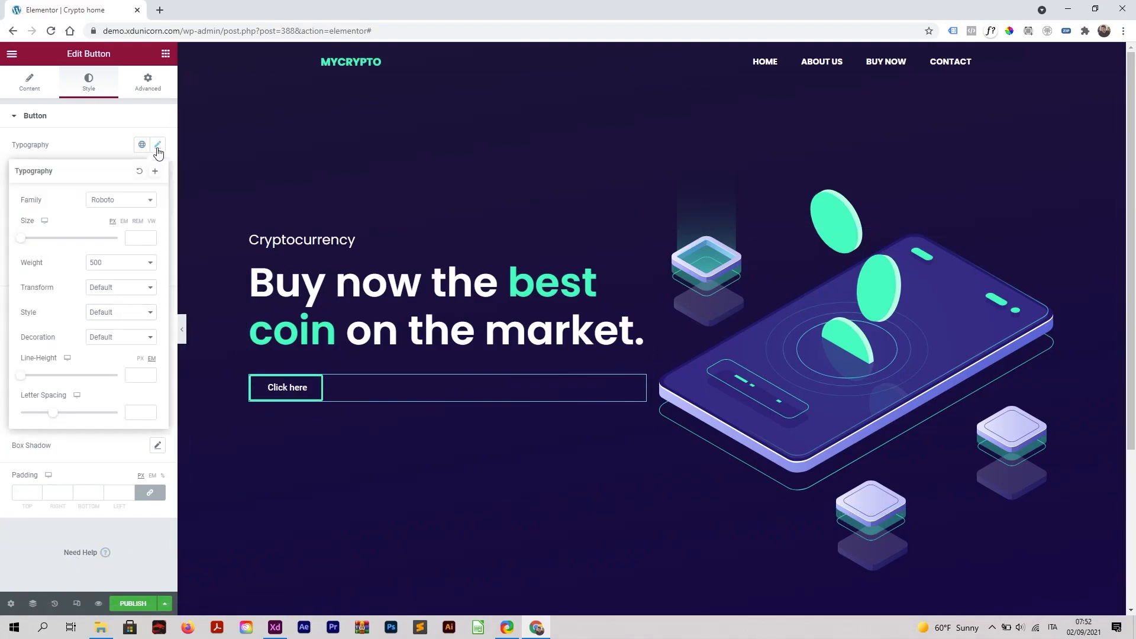
{"action": "left_click", "coordinate": [122, 200]}
{"action": "type", "text": "popp"}
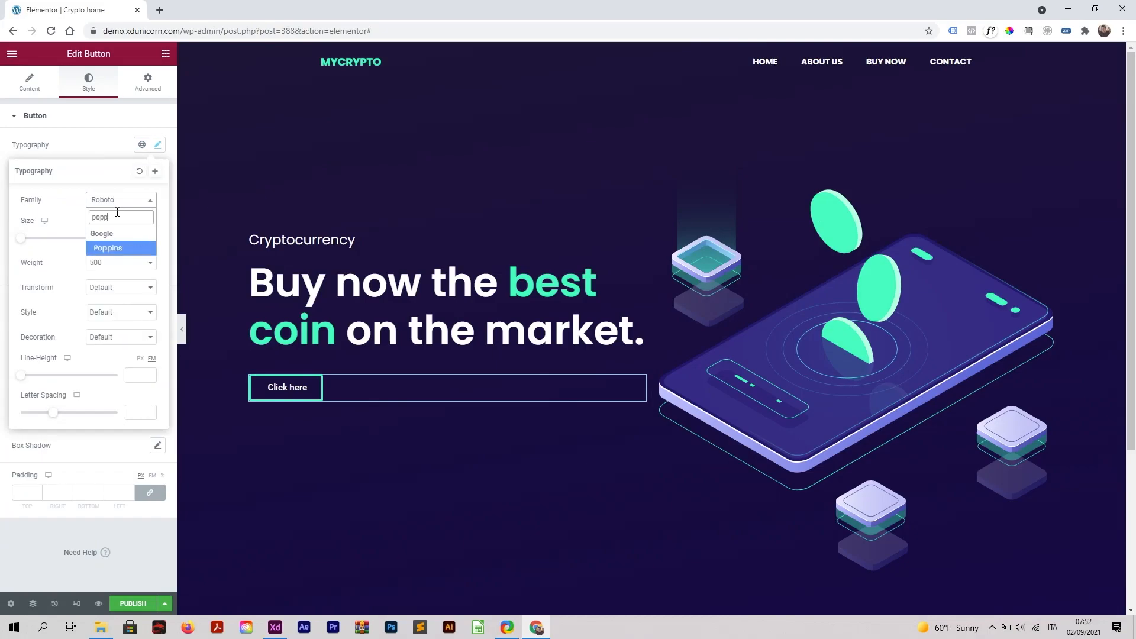
{"action": "key", "text": "Return"}
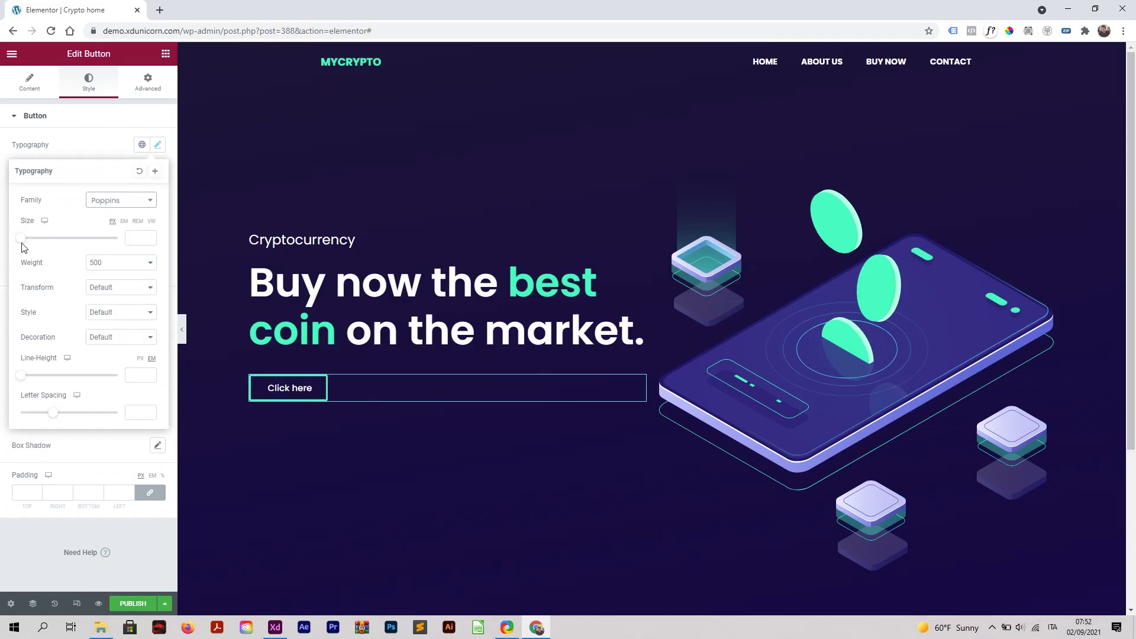
{"action": "left_click_drag", "start_coordinate": [22, 239], "coordinate": [29, 245]}
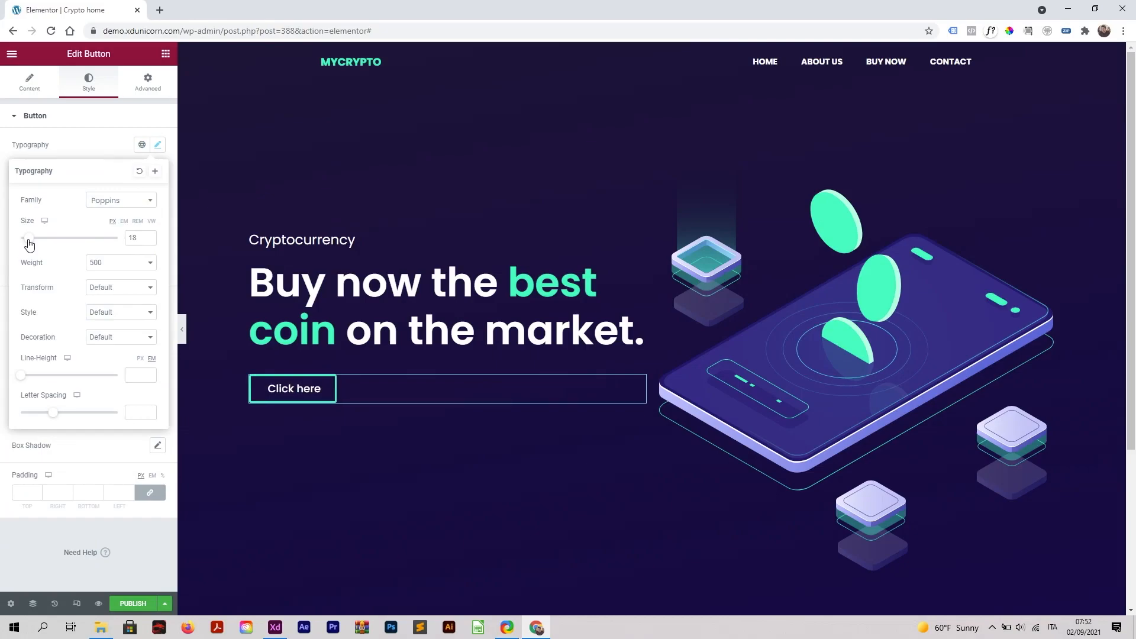
{"action": "left_click", "coordinate": [92, 153]}
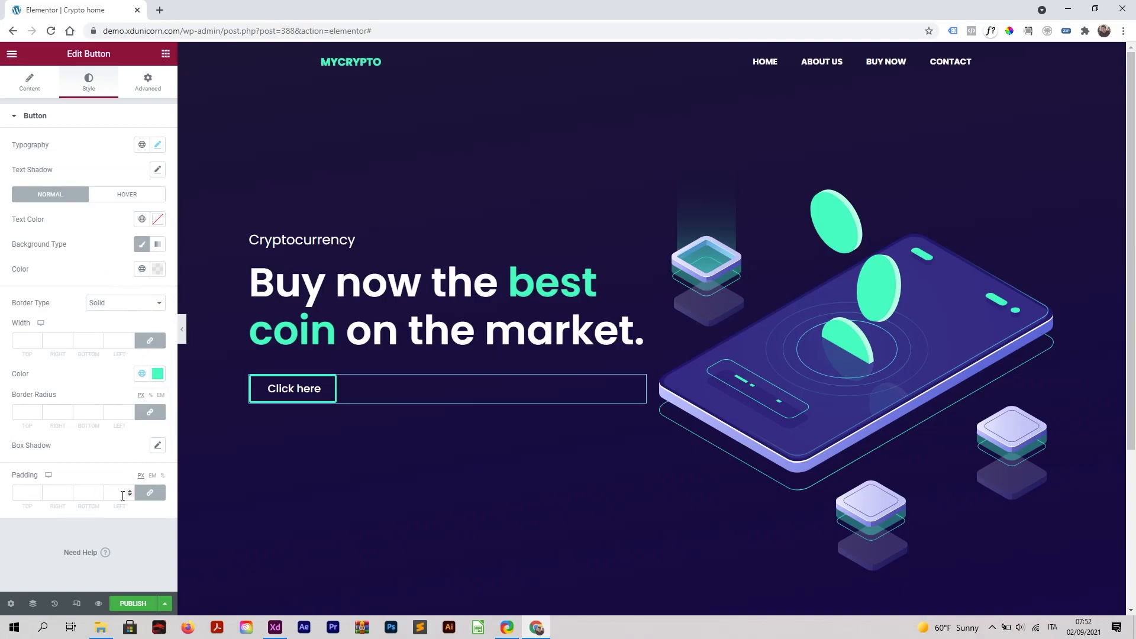
Unlink the button's padding values and set 40 px for right and left and 20 px for top and bottom
{"action": "left_click", "coordinate": [150, 492]}
{"action": "double_click", "coordinate": [53, 493]}
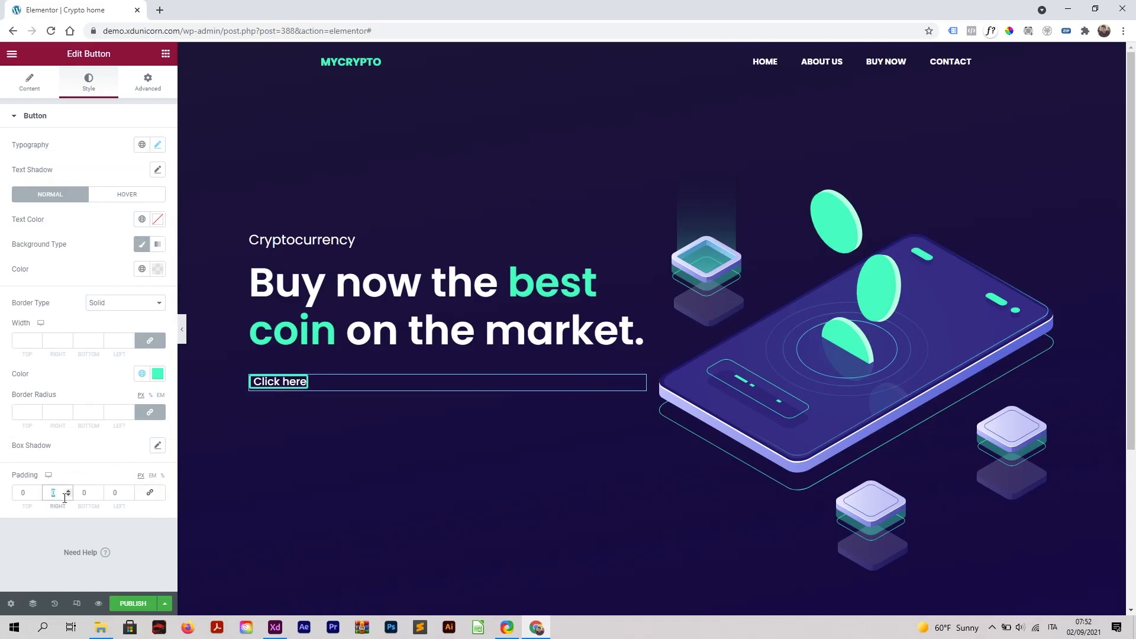
{"action": "type", "text": "30"}
{"action": "double_click", "coordinate": [60, 493]}
{"action": "type", "text": "40"}
{"action": "double_click", "coordinate": [118, 492]}
{"action": "type", "text": "40"}
{"action": "double_click", "coordinate": [26, 492]}
{"action": "type", "text": "20"}
{"action": "double_click", "coordinate": [84, 492]}
{"action": "type", "text": "20"}
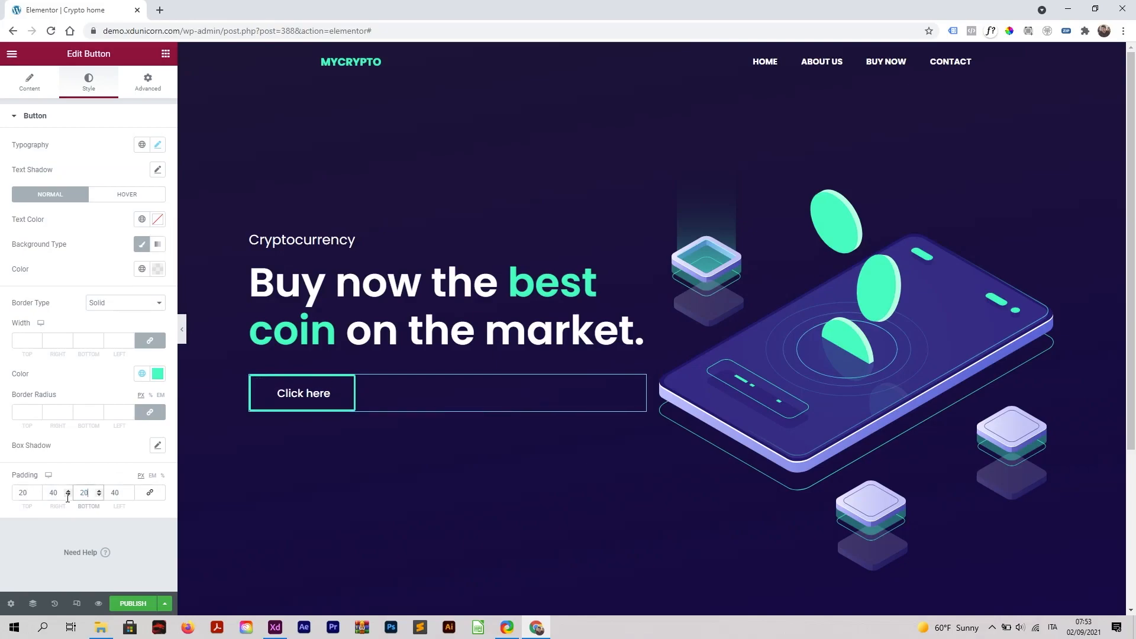
Reduce the button's top and bottom padding to 15 px each
{"action": "type", "text": "15"}
{"action": "double_click", "coordinate": [23, 493]}
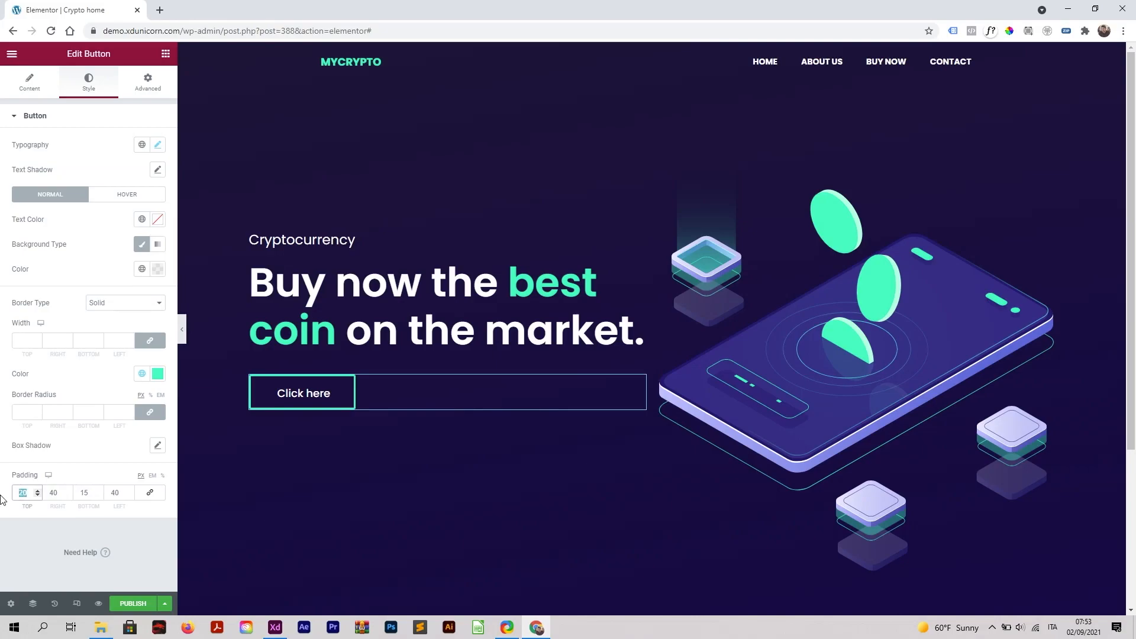
{"action": "type", "text": "15"}
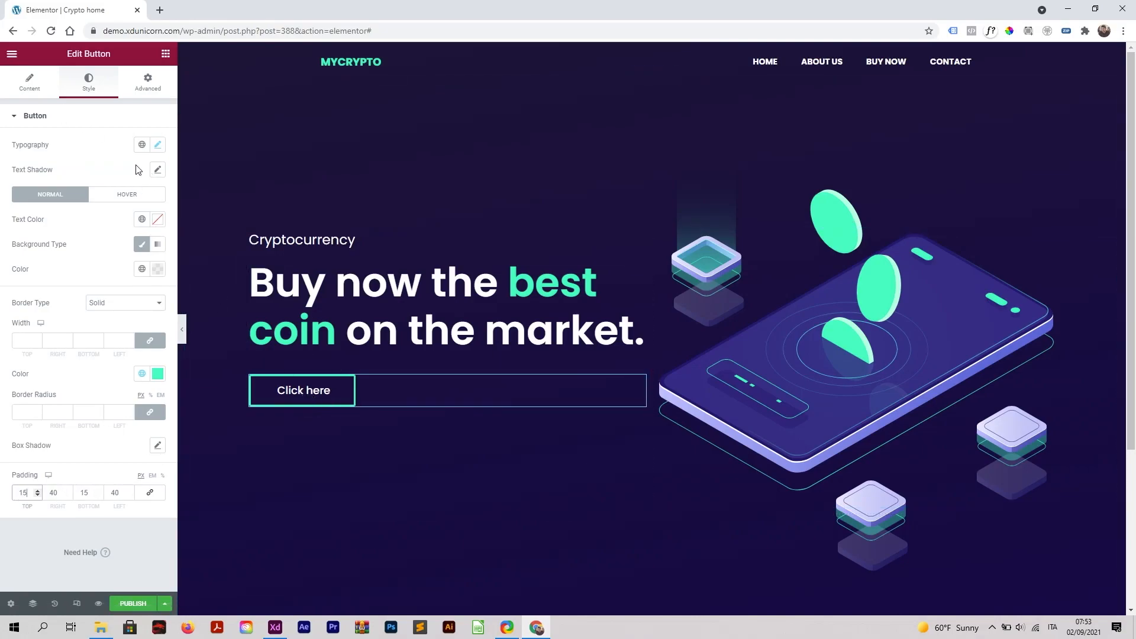
Apply the Highlight global color to the button's text and change its label to "Get your coin"
{"action": "left_click", "coordinate": [143, 222]}
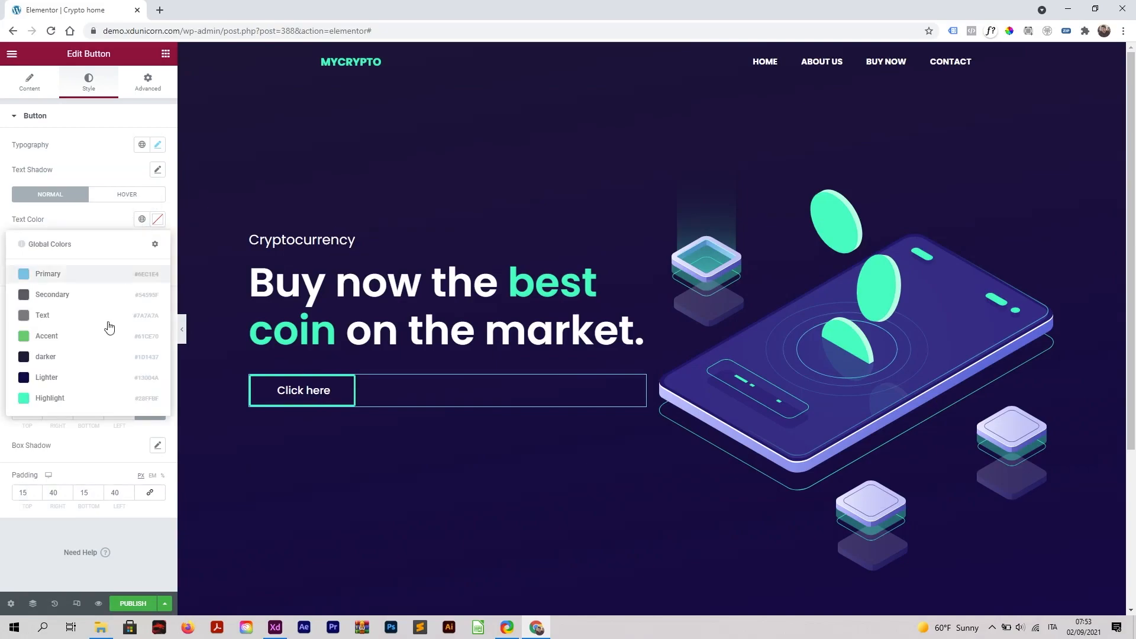
{"action": "left_click", "coordinate": [74, 402]}
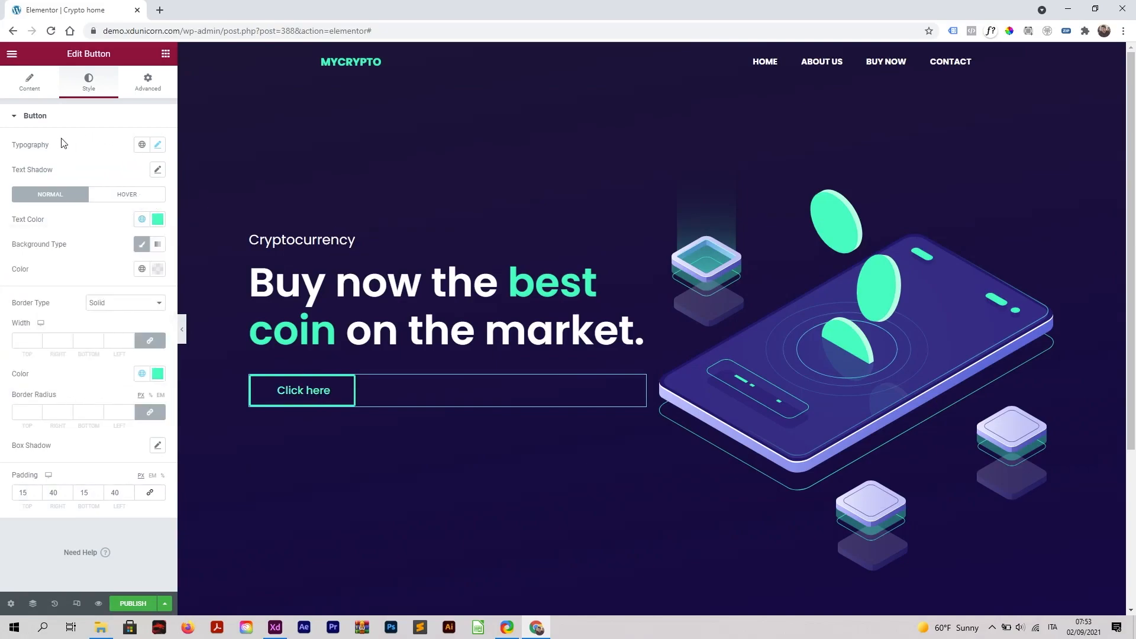
{"action": "left_click", "coordinate": [29, 83]}
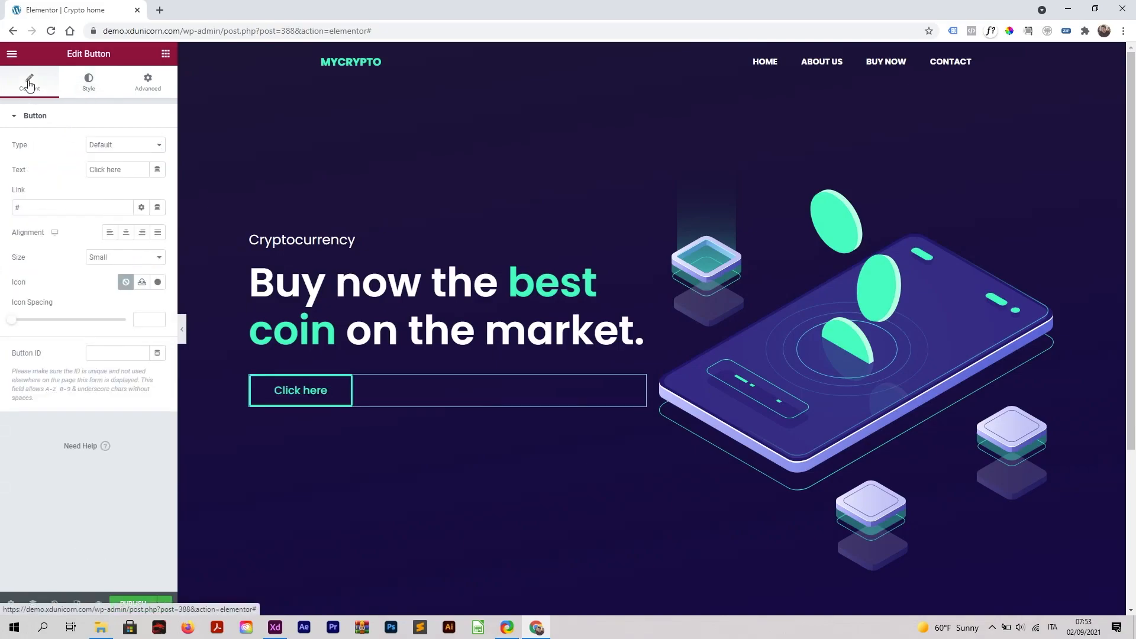
{"action": "left_click_drag", "start_coordinate": [122, 170], "coordinate": [73, 172]}
{"action": "type", "text": "Ge"}
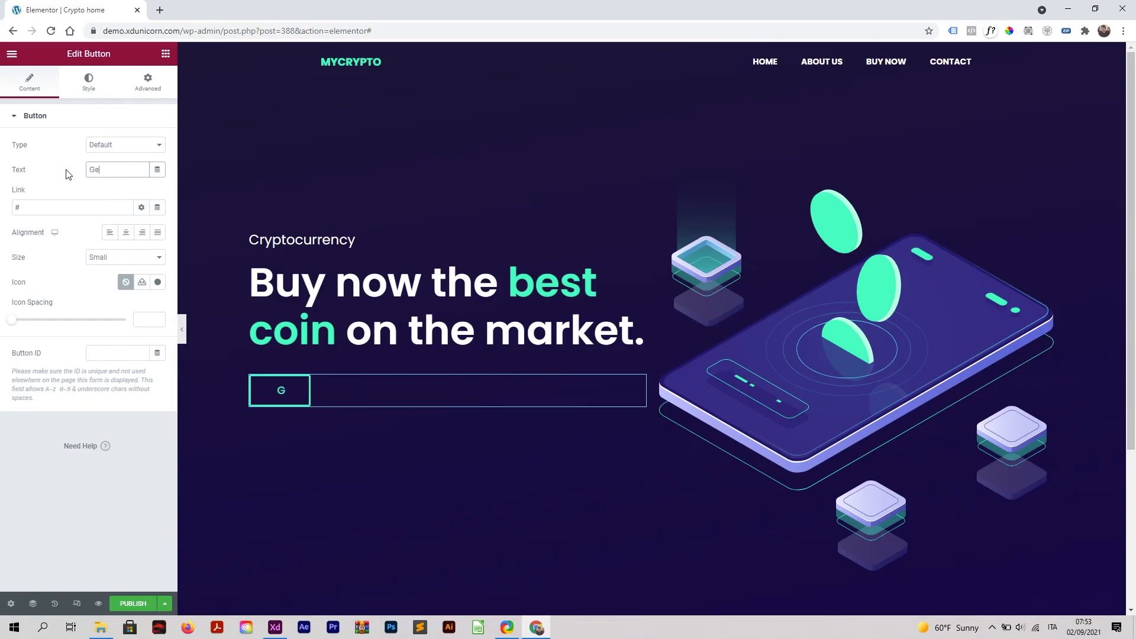
{"action": "type", "text": "t your coin"}
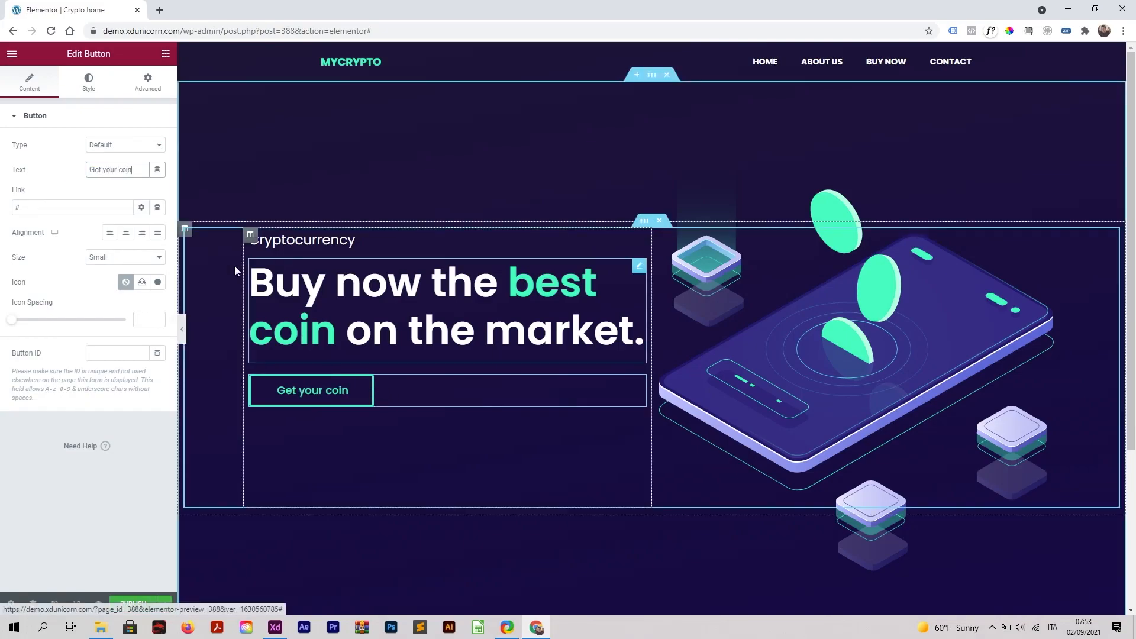
Set the button's border radius to 0 px on all corners and preview the page at full width
{"action": "left_click", "coordinate": [87, 82]}
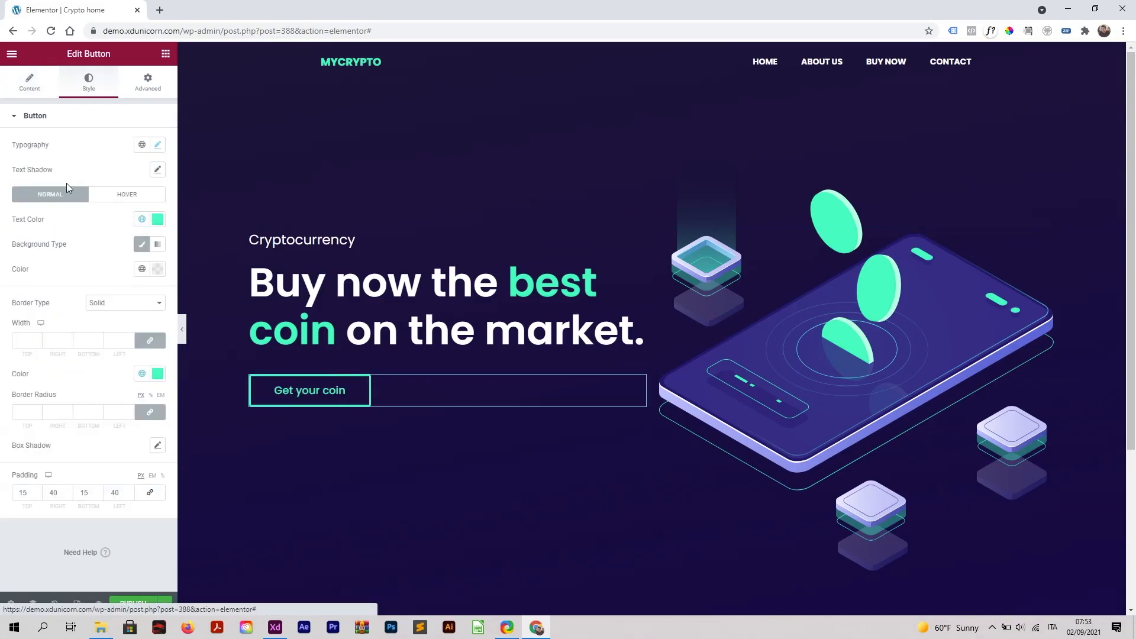
{"action": "left_click", "coordinate": [34, 412]}
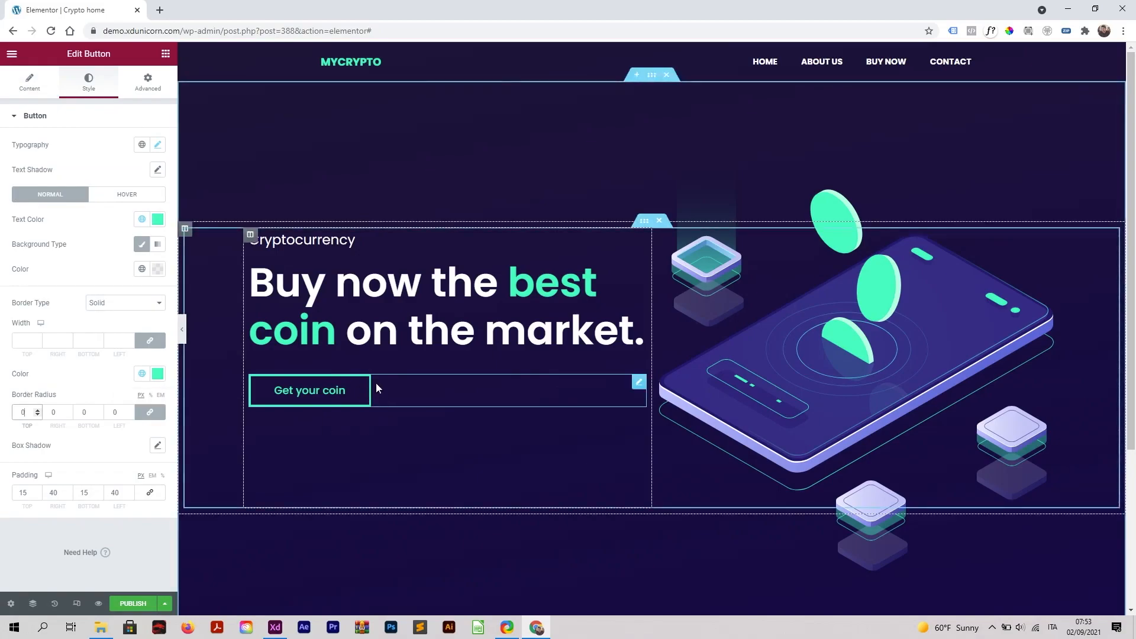
{"action": "left_click", "coordinate": [182, 329]}
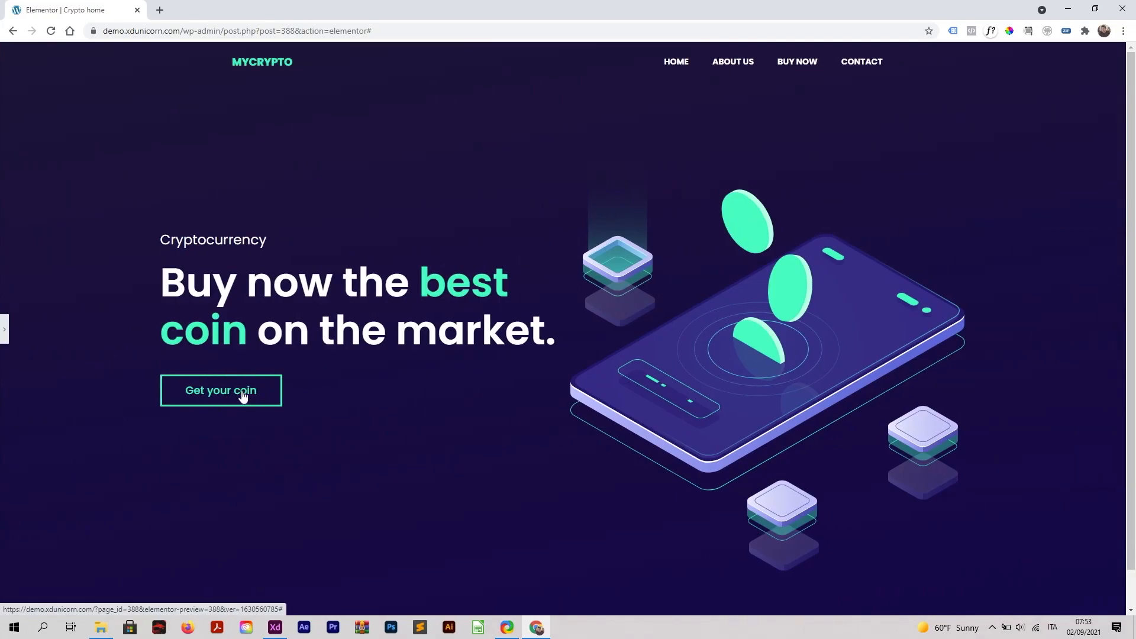
{"action": "left_click", "coordinate": [4, 325]}
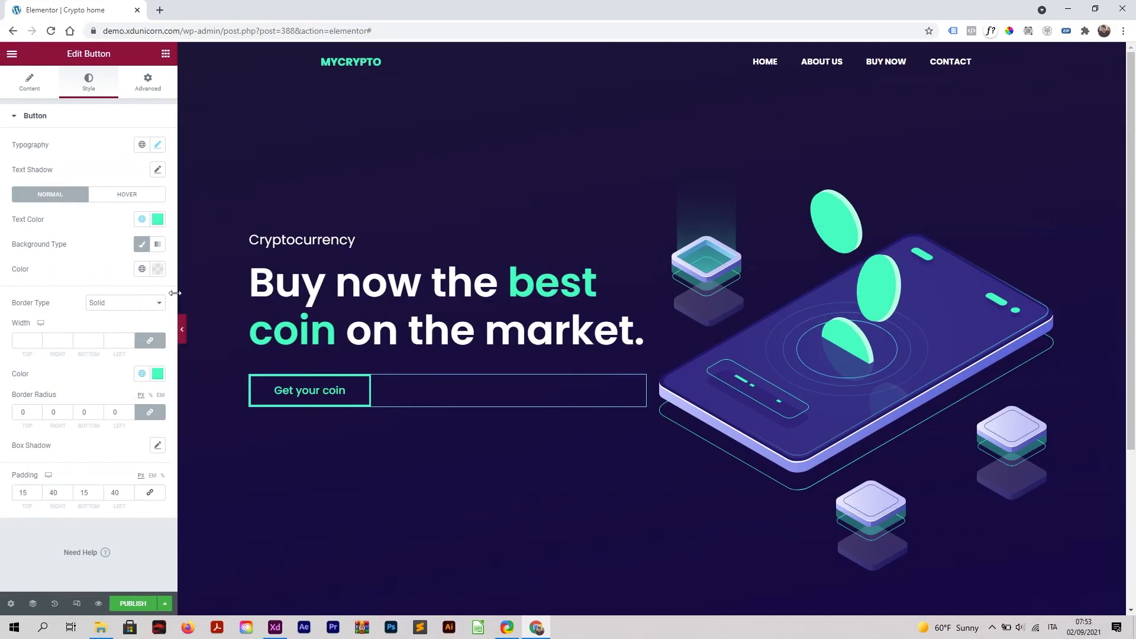
Set the button's hover state to the darker global color for text and Highlight for background, and preview the page at full width
{"action": "left_click", "coordinate": [126, 195]}
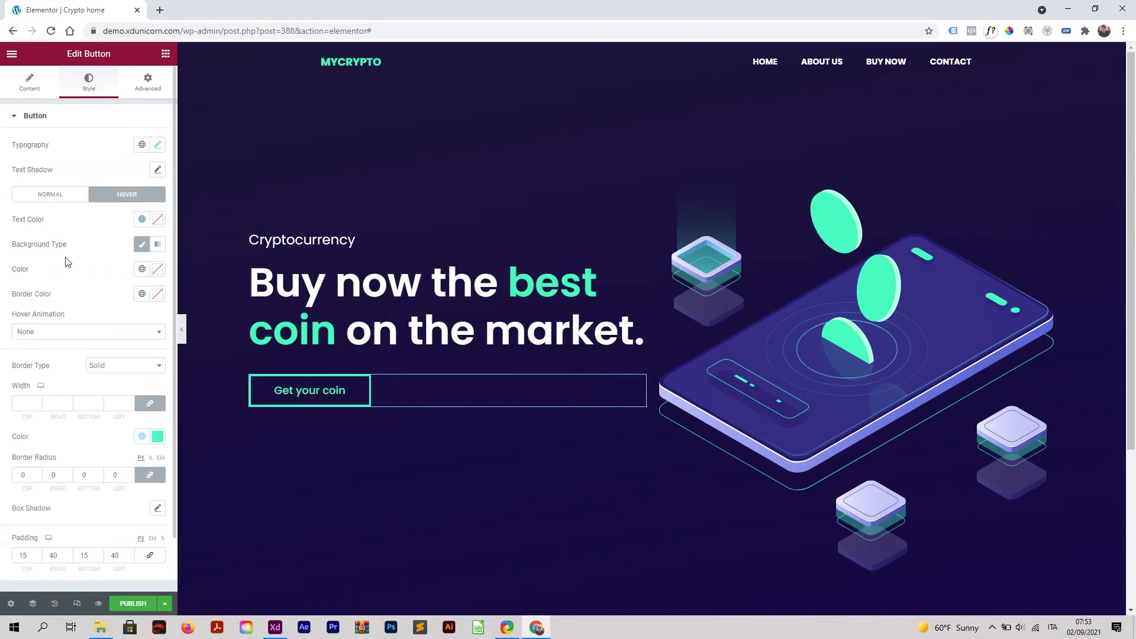
{"action": "left_click", "coordinate": [142, 219]}
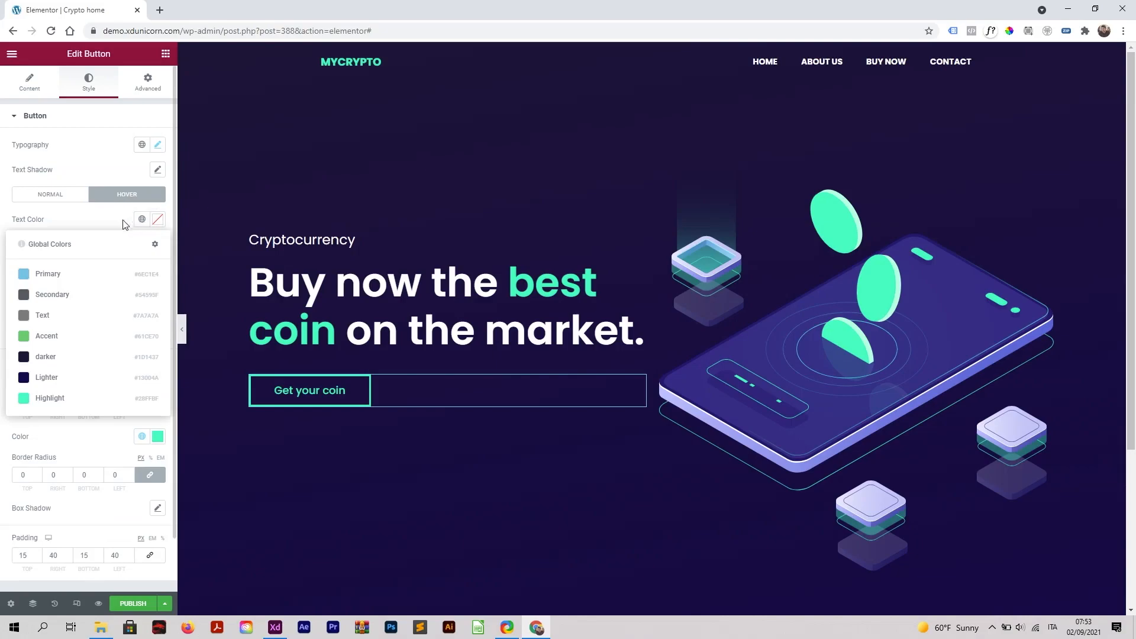
{"action": "left_click", "coordinate": [60, 358]}
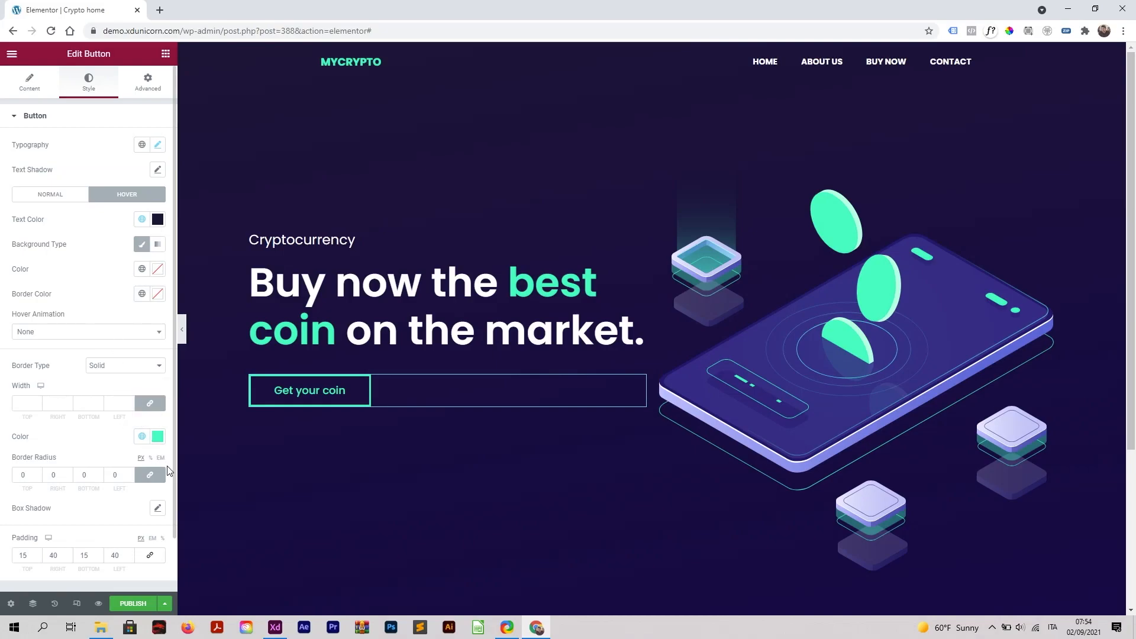
{"action": "left_click", "coordinate": [143, 270]}
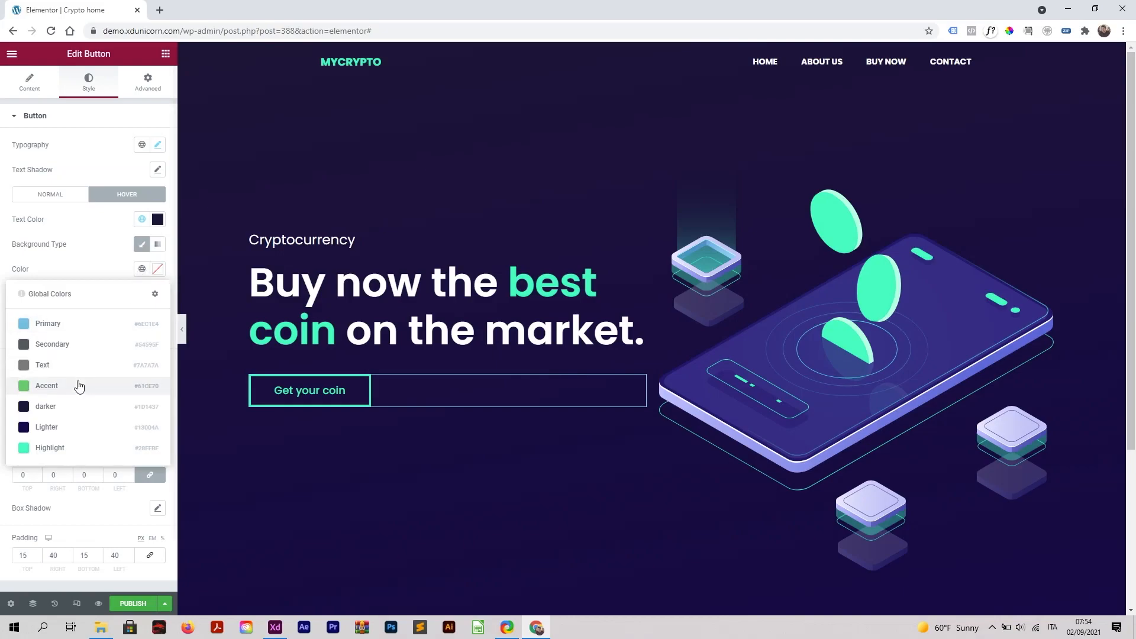
{"action": "left_click", "coordinate": [70, 445]}
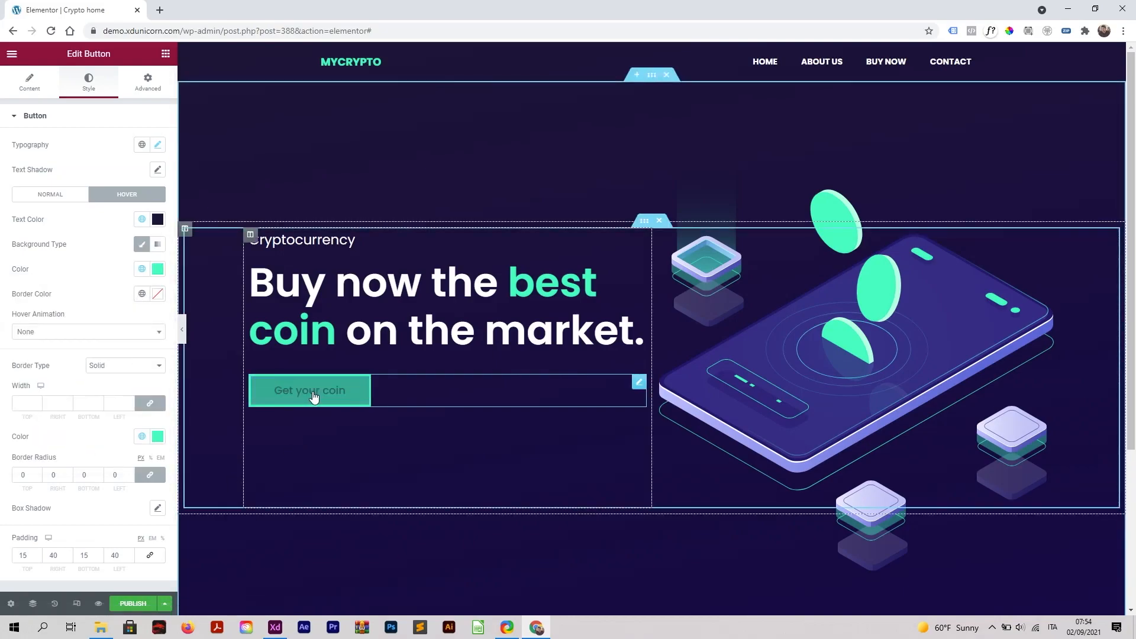
{"action": "left_click", "coordinate": [183, 331]}
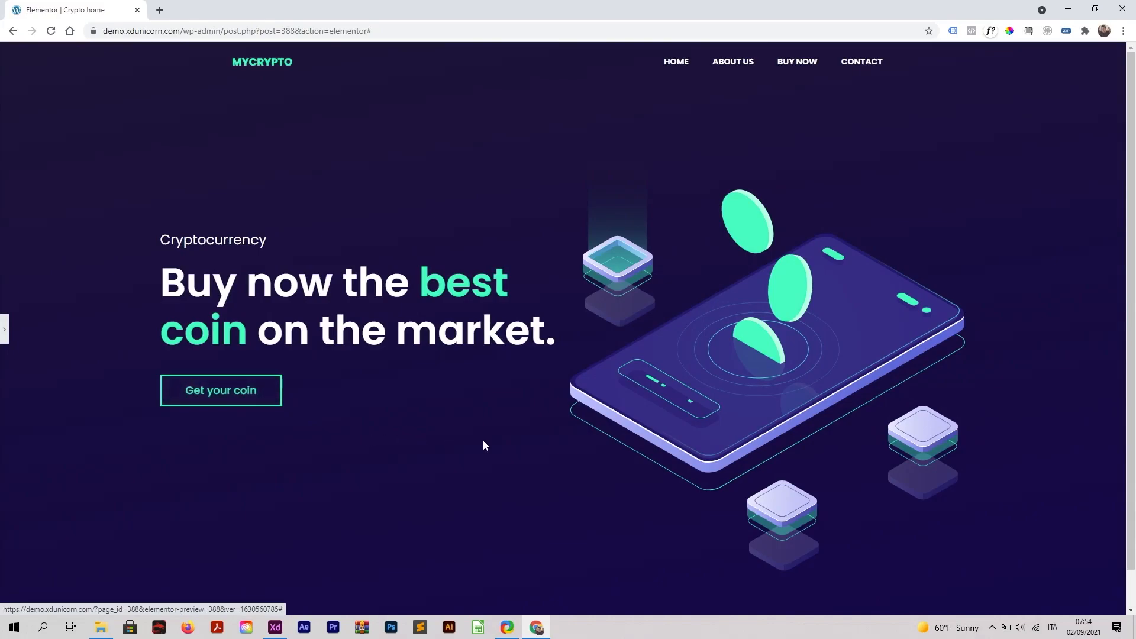
Set the vertical alignment of the hero text column to Middle and preview the page at full width
{"action": "left_click", "coordinate": [4, 329]}
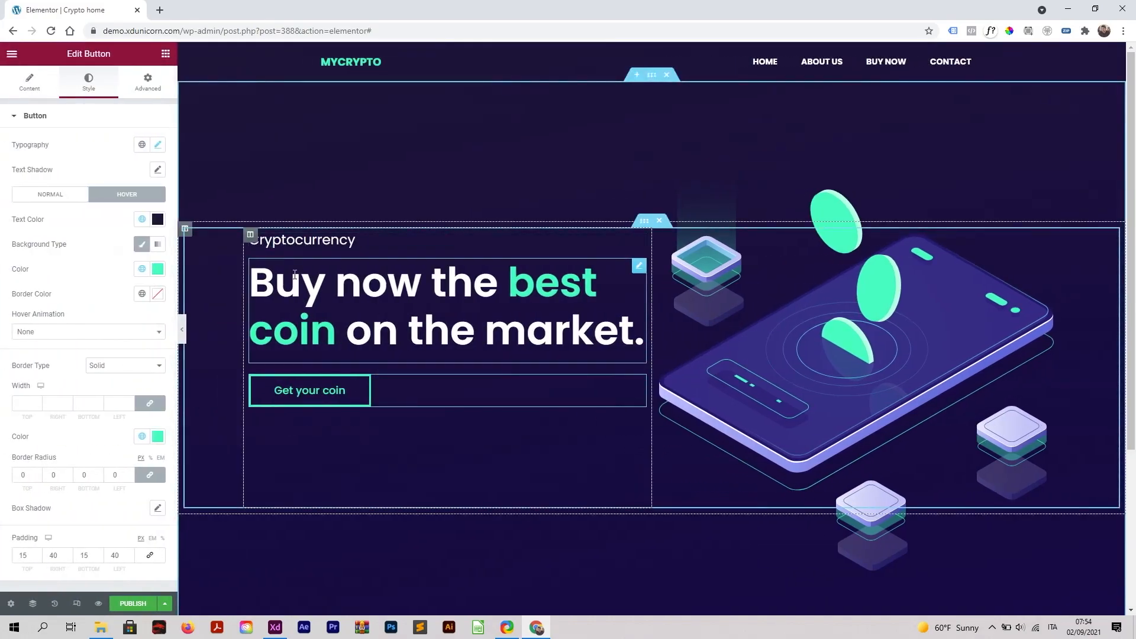
{"action": "left_click", "coordinate": [251, 236]}
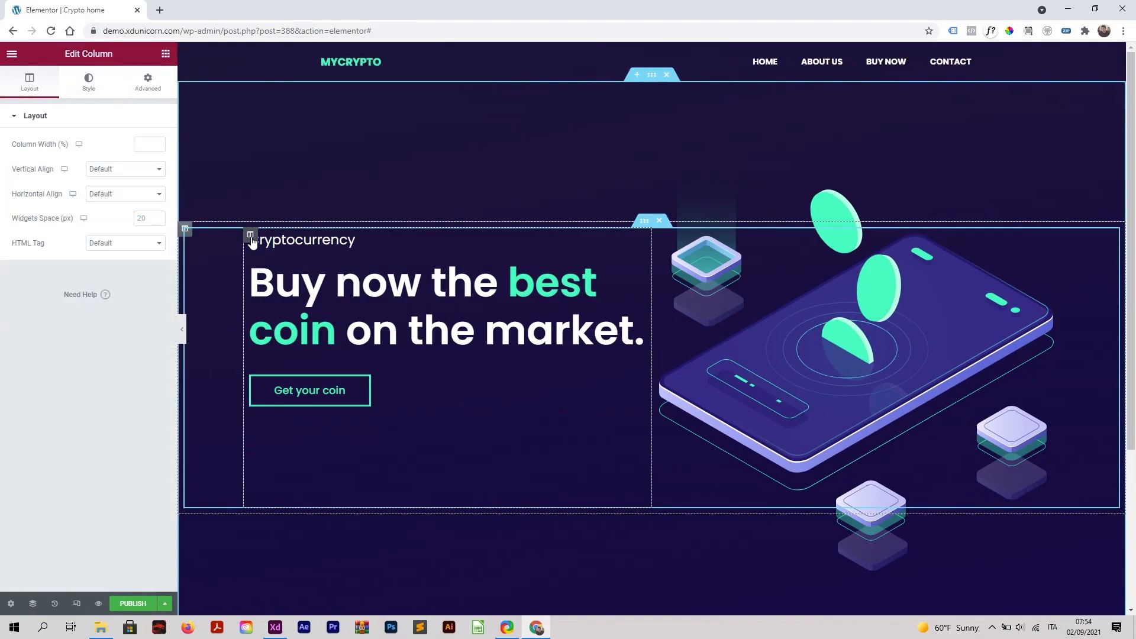
{"action": "left_click", "coordinate": [114, 171]}
{"action": "left_click", "coordinate": [116, 200]}
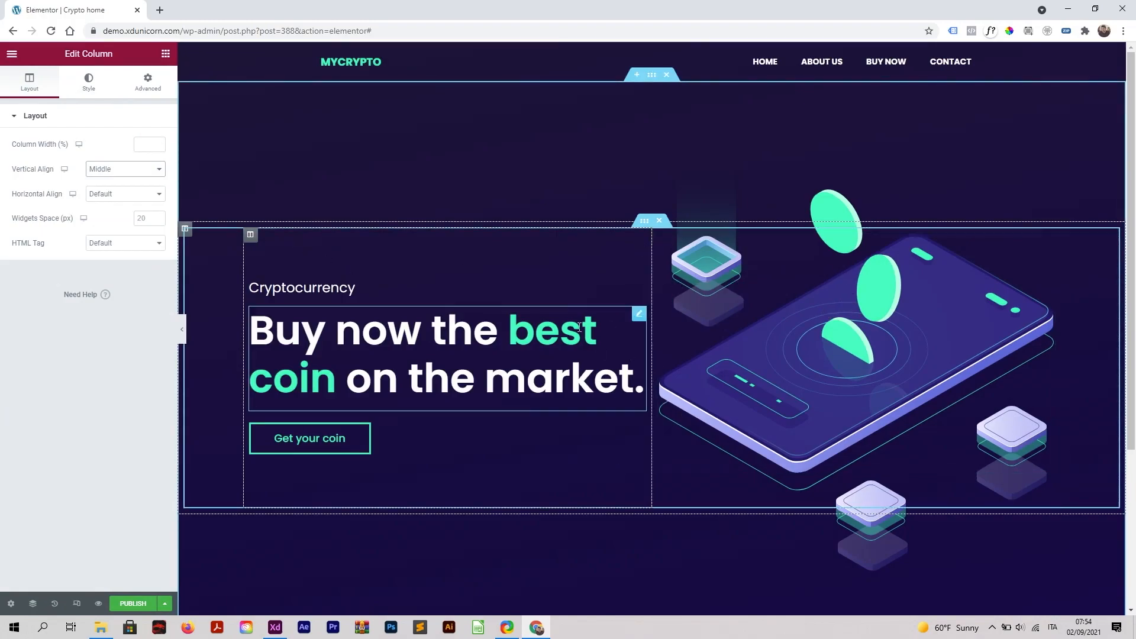
{"action": "left_click", "coordinate": [182, 330]}
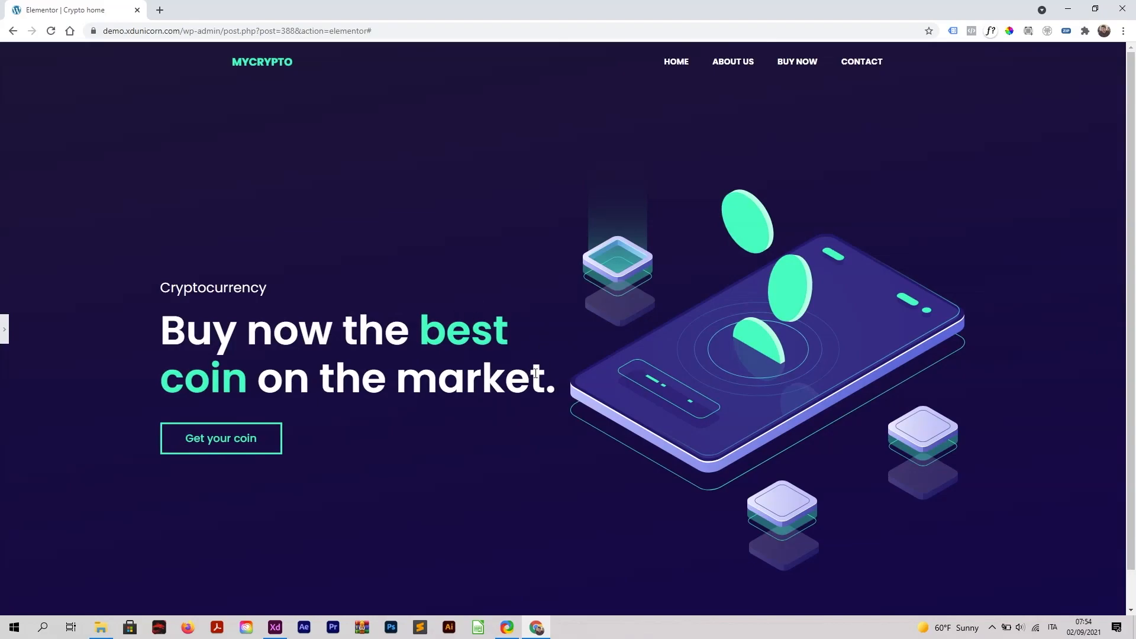
Increase the hero inner section's boxed content width to 1600 and preview the page at full width
{"action": "left_click", "coordinate": [4, 330]}
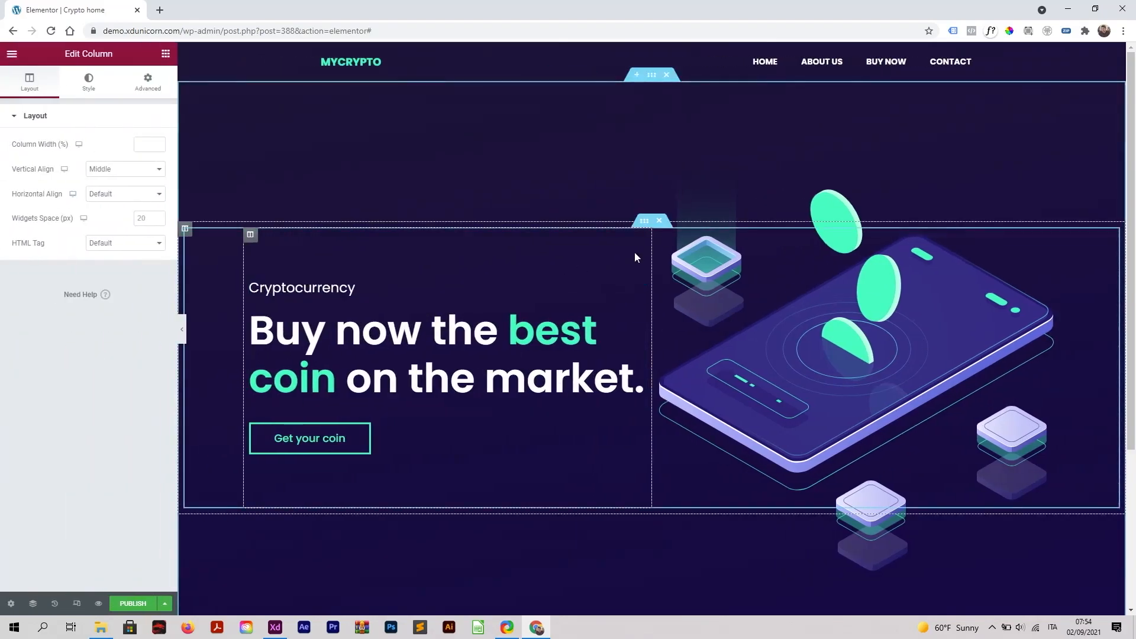
{"action": "left_click", "coordinate": [643, 223]}
{"action": "left_click", "coordinate": [126, 183]}
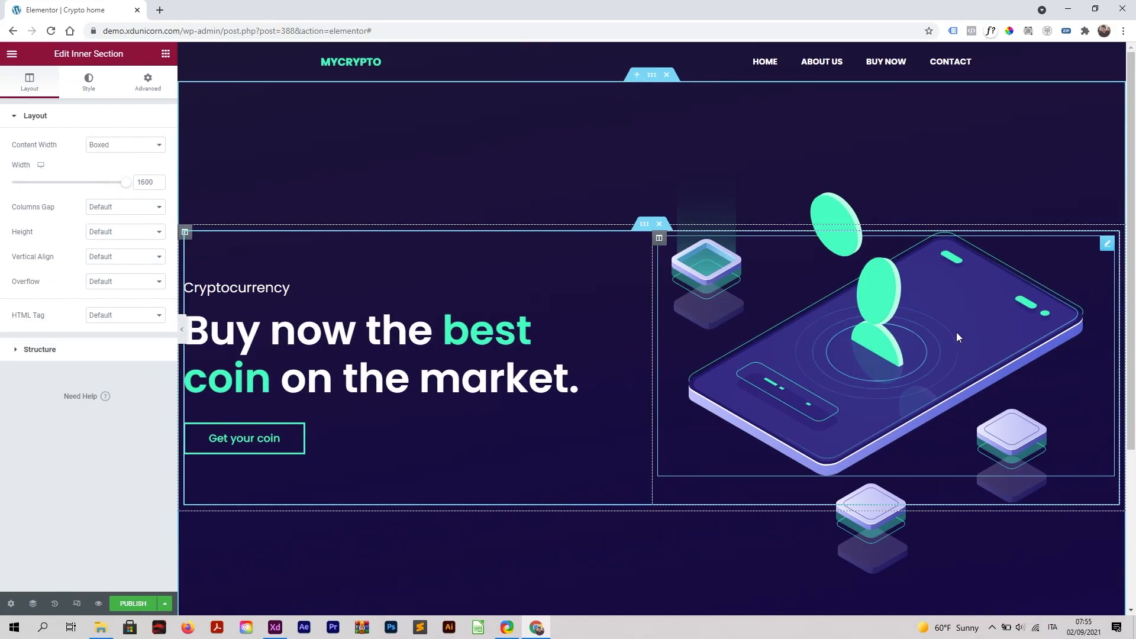
{"action": "left_click", "coordinate": [182, 329]}
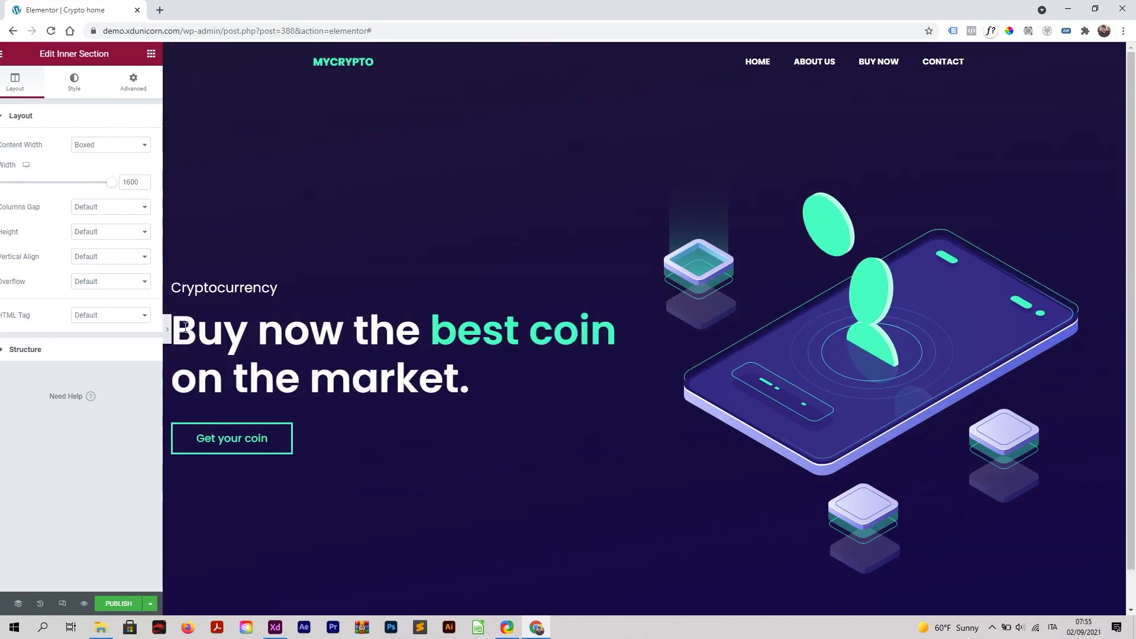
Set the hero text column's right padding to 10 and preview the page at full width
{"action": "left_click", "coordinate": [4, 329]}
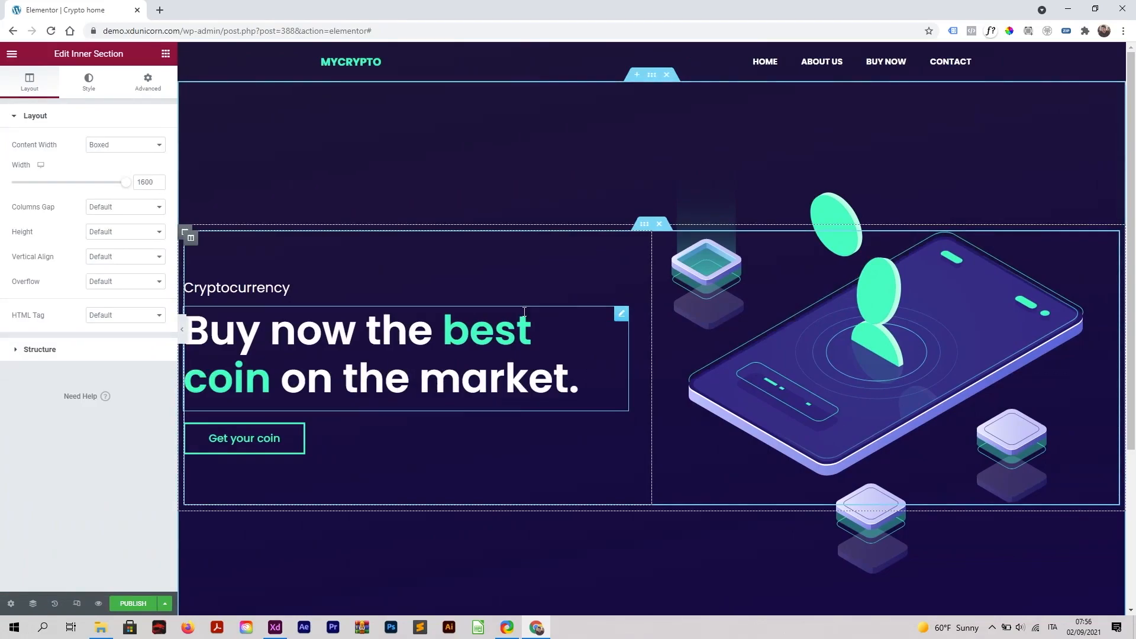
{"action": "left_click", "coordinate": [190, 238]}
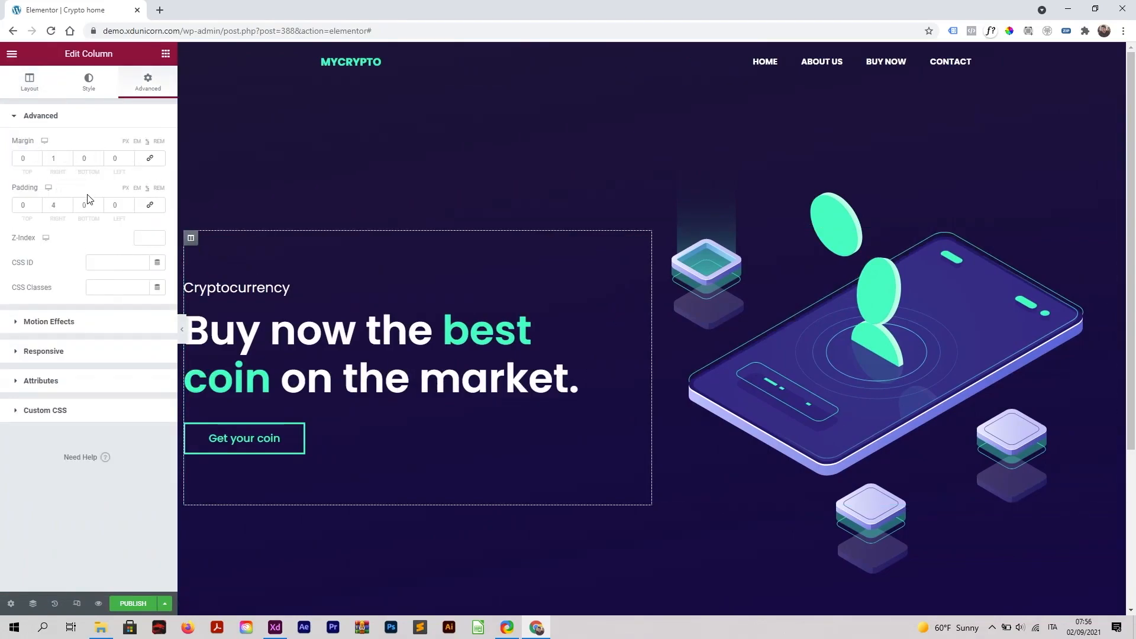
{"action": "left_click", "coordinate": [69, 204]}
{"action": "left_click", "coordinate": [182, 329]}
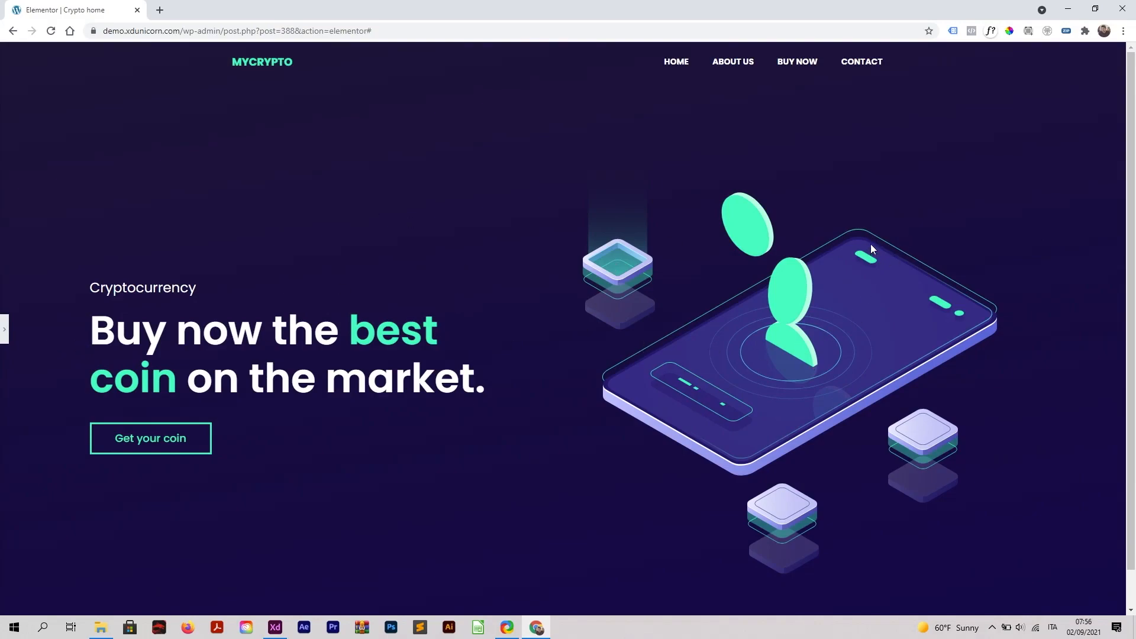
Select the Phone frame image in the Navigator and set its top margin to -49 so the outline sits below the phone
{"action": "left_click", "coordinate": [6, 332]}
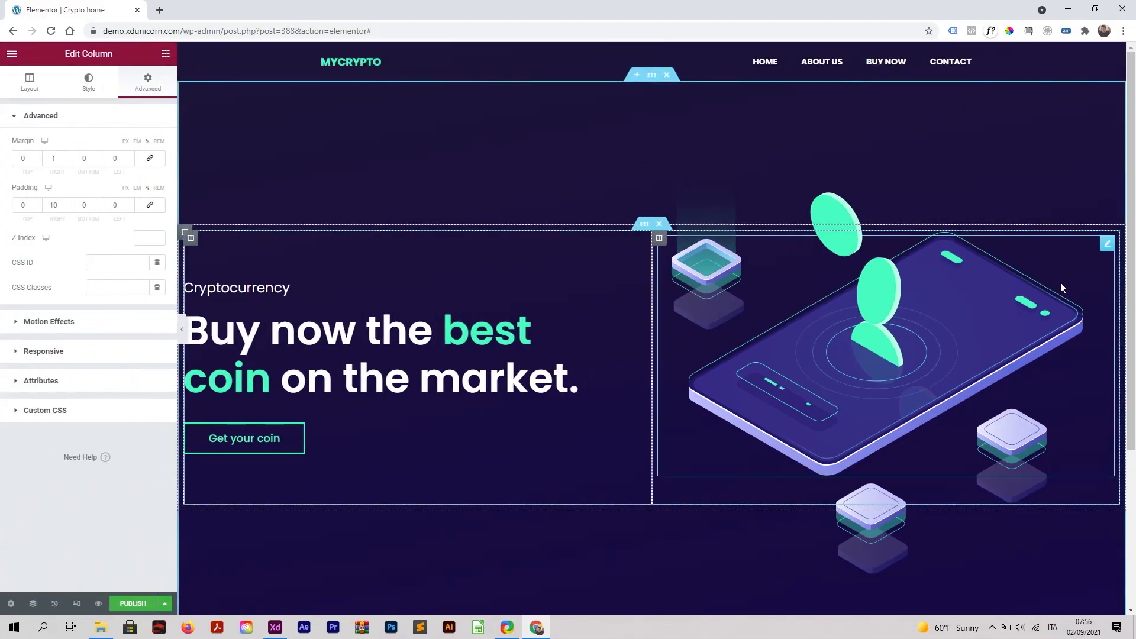
{"action": "right_click", "coordinate": [1002, 257]}
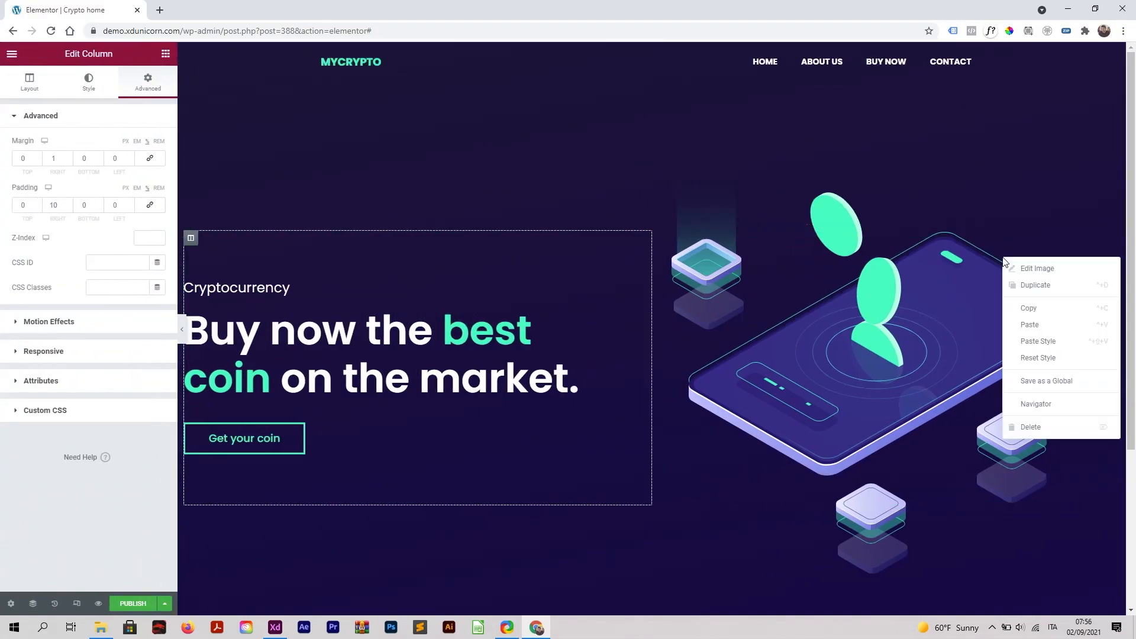
{"action": "left_click", "coordinate": [1065, 403]}
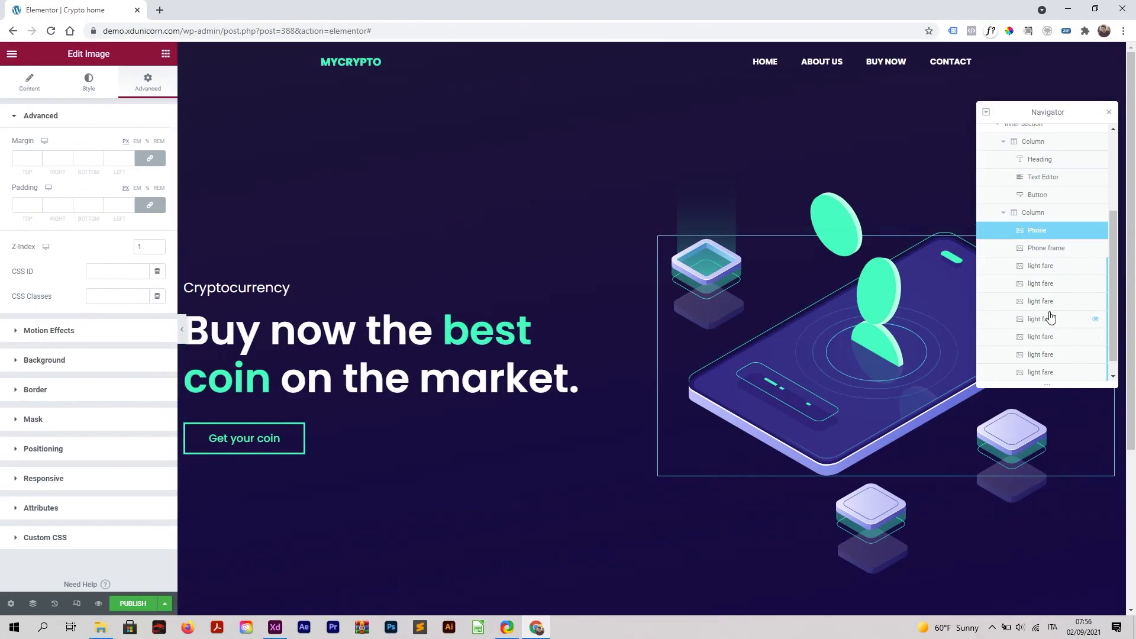
{"action": "scroll", "coordinate": [1065, 320], "scroll_direction": "down", "scroll_amount": 1}
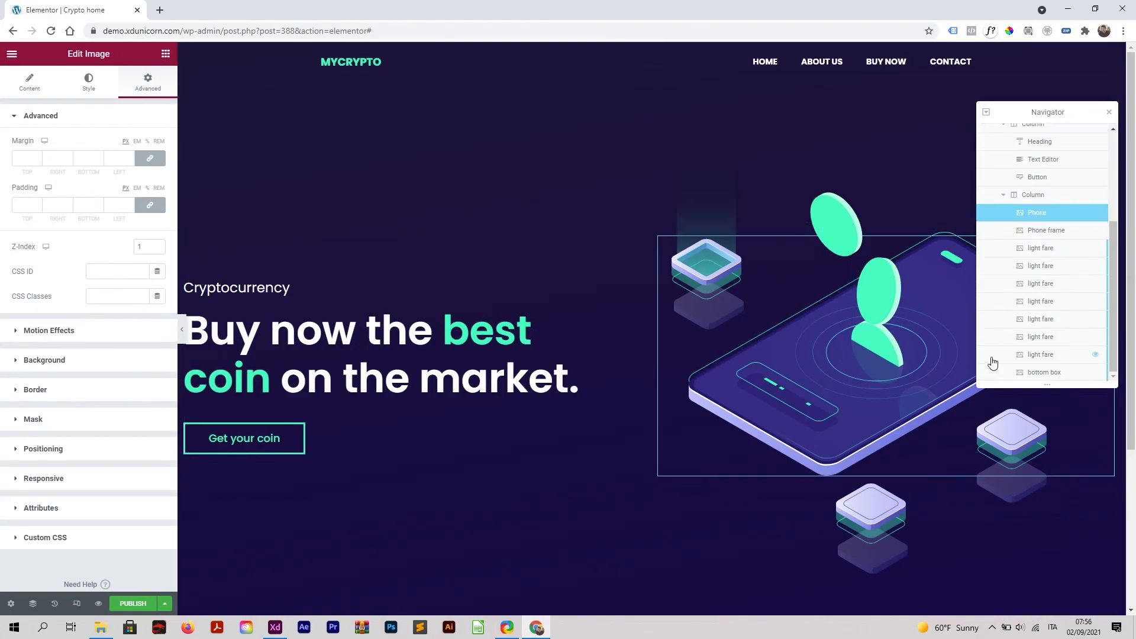
{"action": "scroll", "coordinate": [1075, 283], "scroll_direction": "up", "scroll_amount": 2}
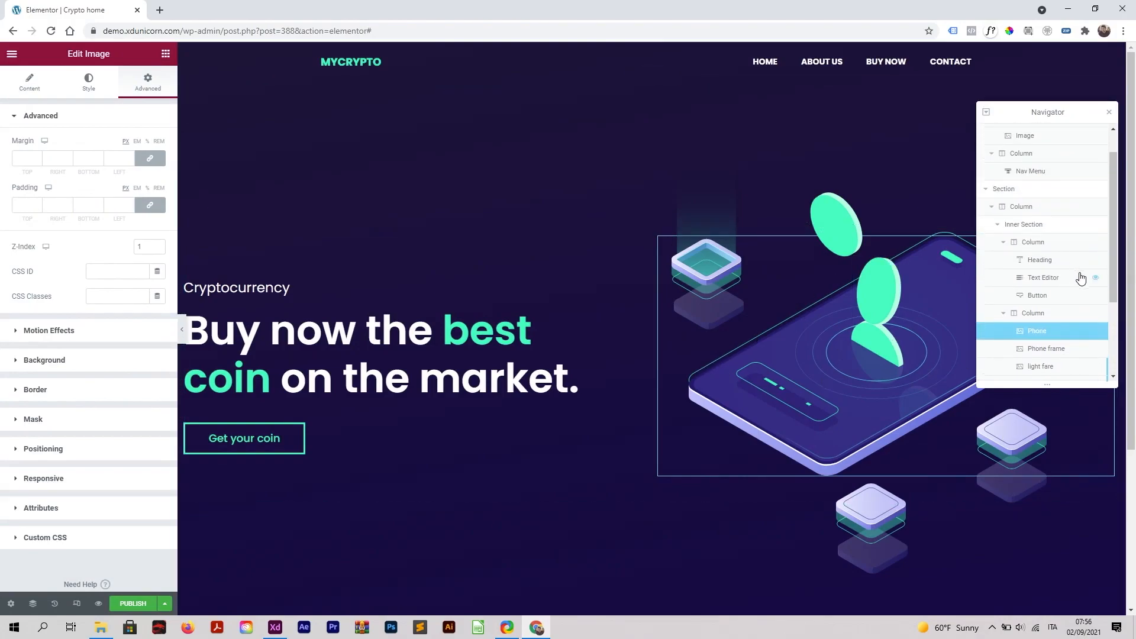
{"action": "left_click", "coordinate": [1059, 295]}
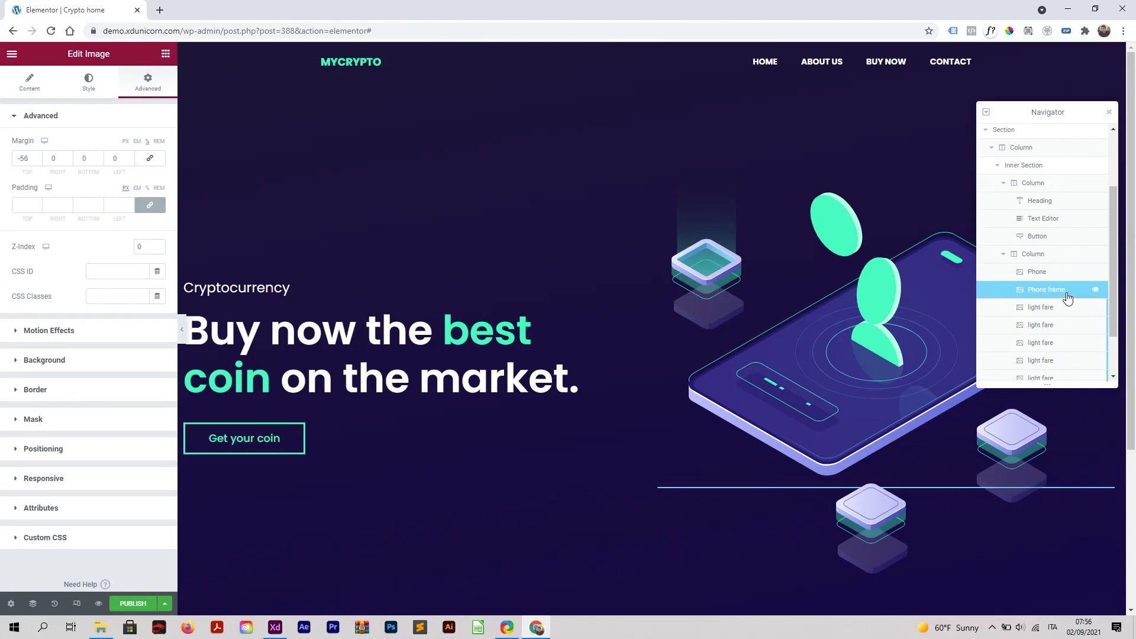
{"action": "left_click", "coordinate": [39, 156]}
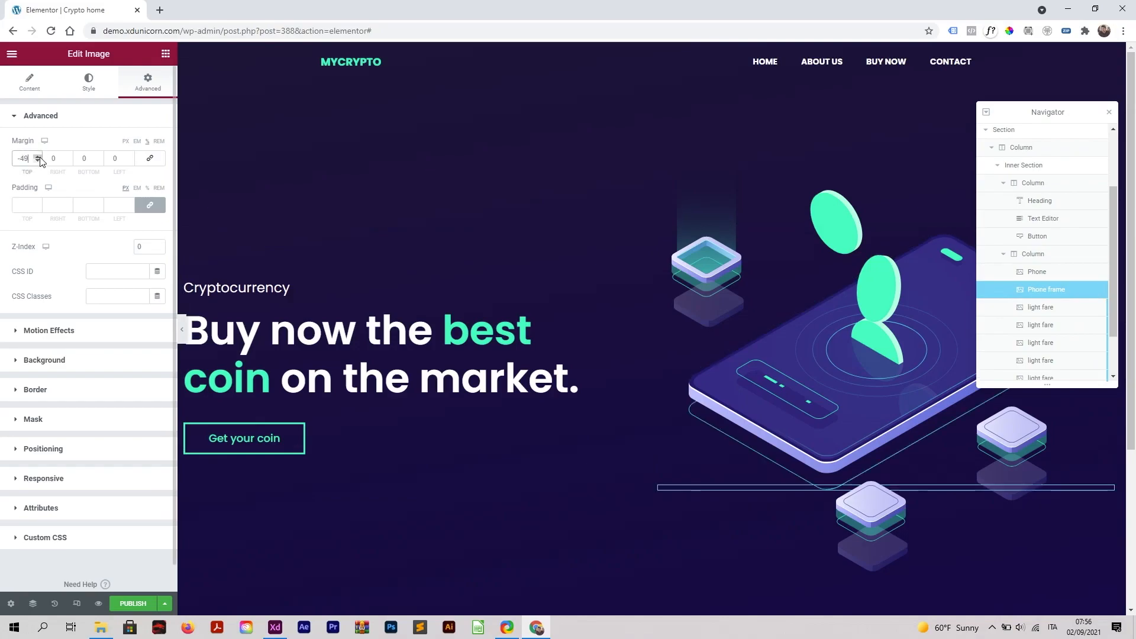
{"action": "left_click", "coordinate": [38, 162]}
Shift the two upper floating coins to the right over the phone, undoing the accidental phone move, and close the Navigator
{"action": "left_click", "coordinate": [889, 281]}
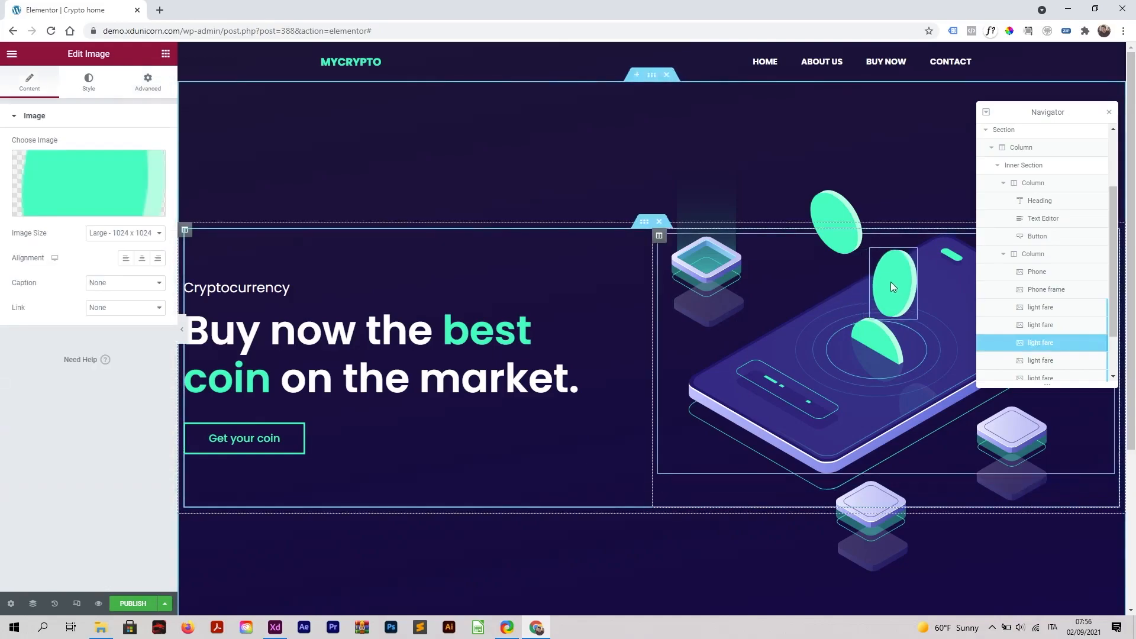
{"action": "left_click_drag", "start_coordinate": [852, 247], "coordinate": [875, 248]}
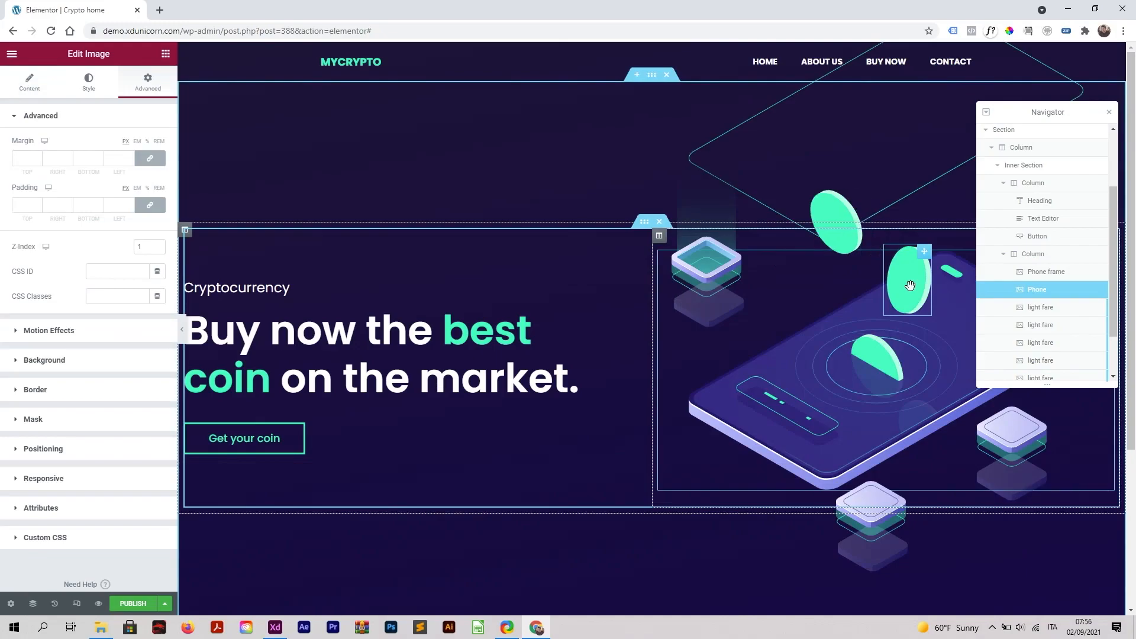
{"action": "key", "text": "ctrl+z"}
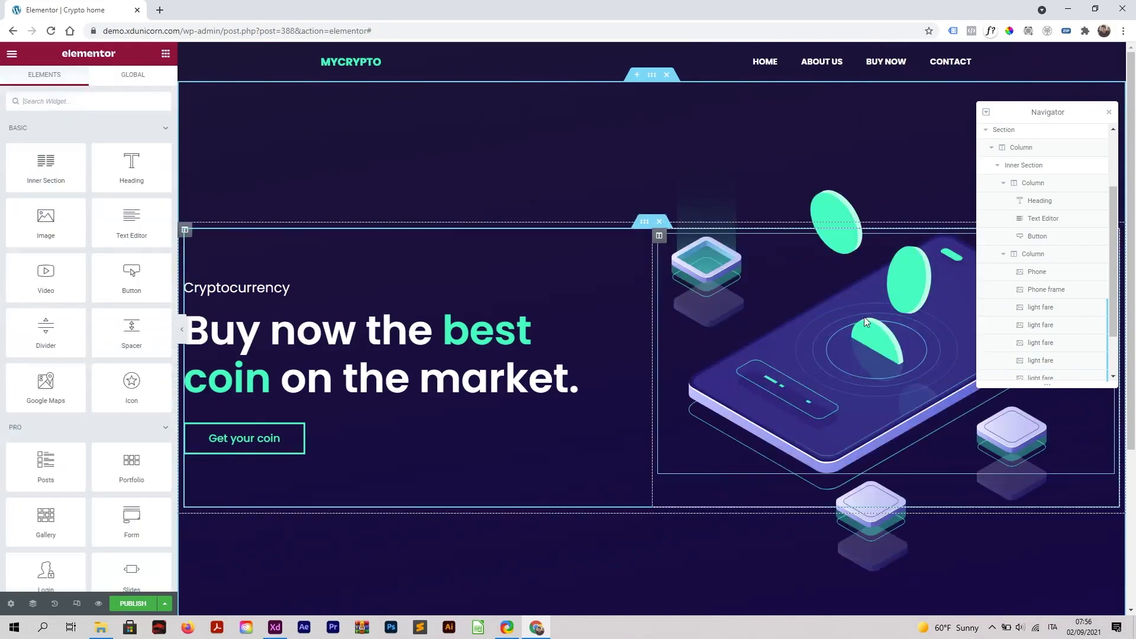
{"action": "left_click", "coordinate": [858, 252]}
{"action": "left_click_drag", "start_coordinate": [858, 250], "coordinate": [865, 251]}
{"action": "left_click", "coordinate": [1110, 112]}
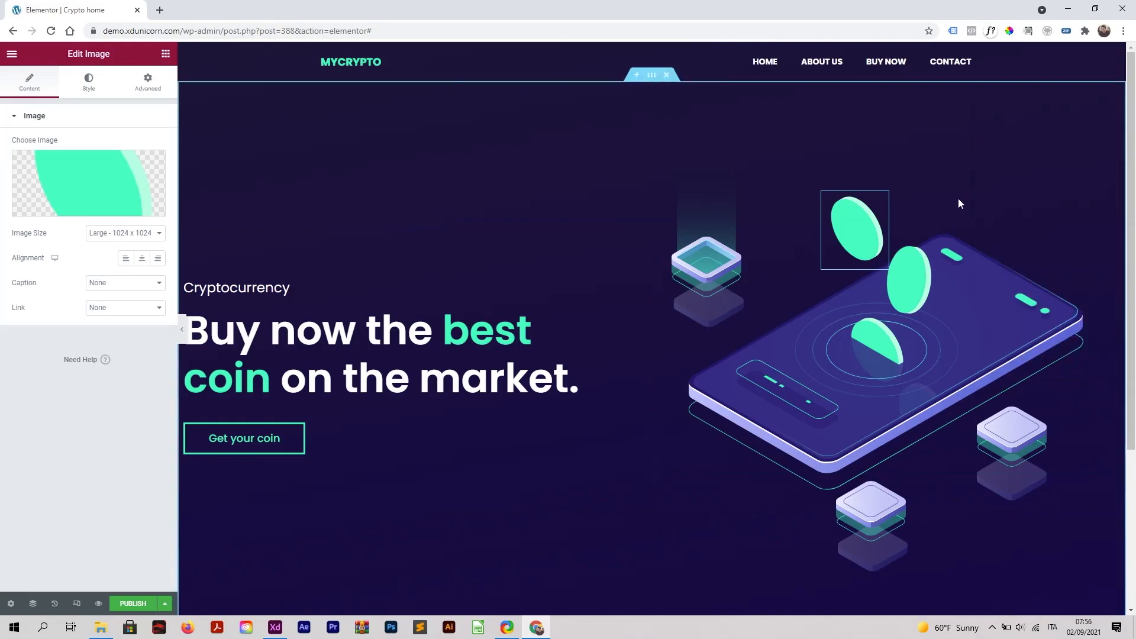
{"action": "left_click_drag", "start_coordinate": [914, 284], "coordinate": [918, 287]}
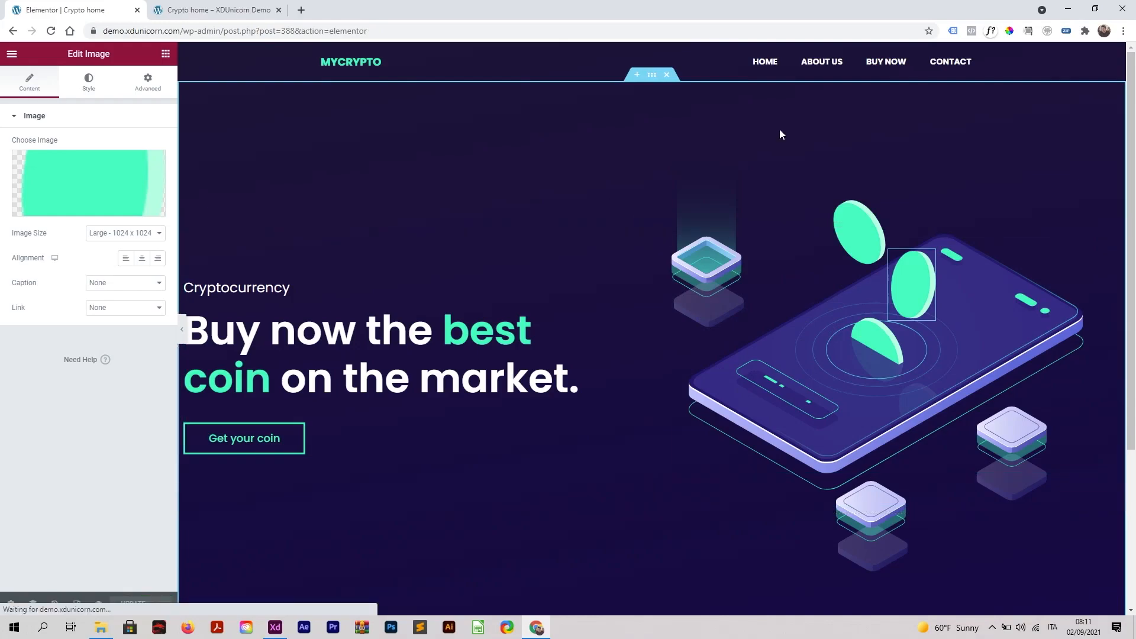
Select the Phone frame image in the Navigator and give it the Fade In Up entrance animation
{"action": "right_click", "coordinate": [959, 276]}
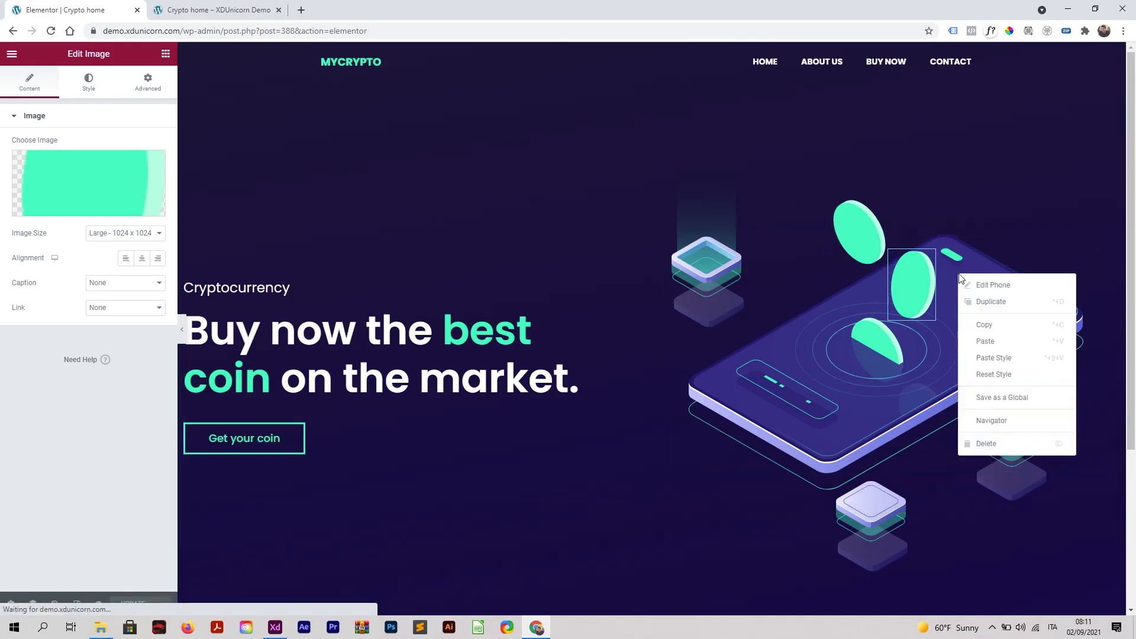
{"action": "left_click", "coordinate": [1029, 421]}
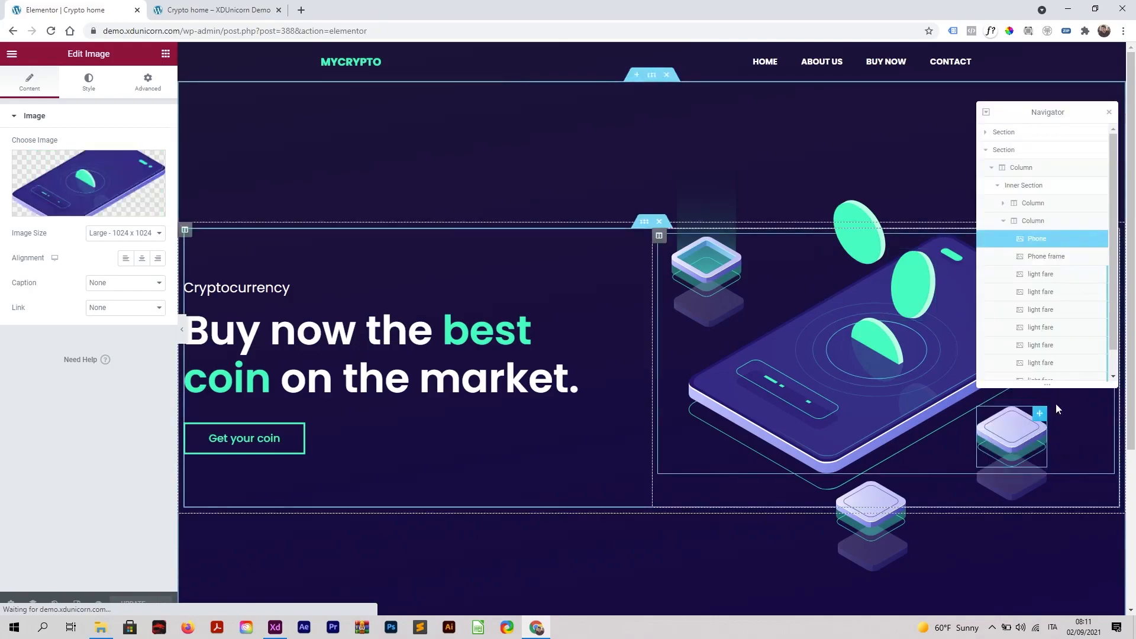
{"action": "left_click", "coordinate": [1047, 258]}
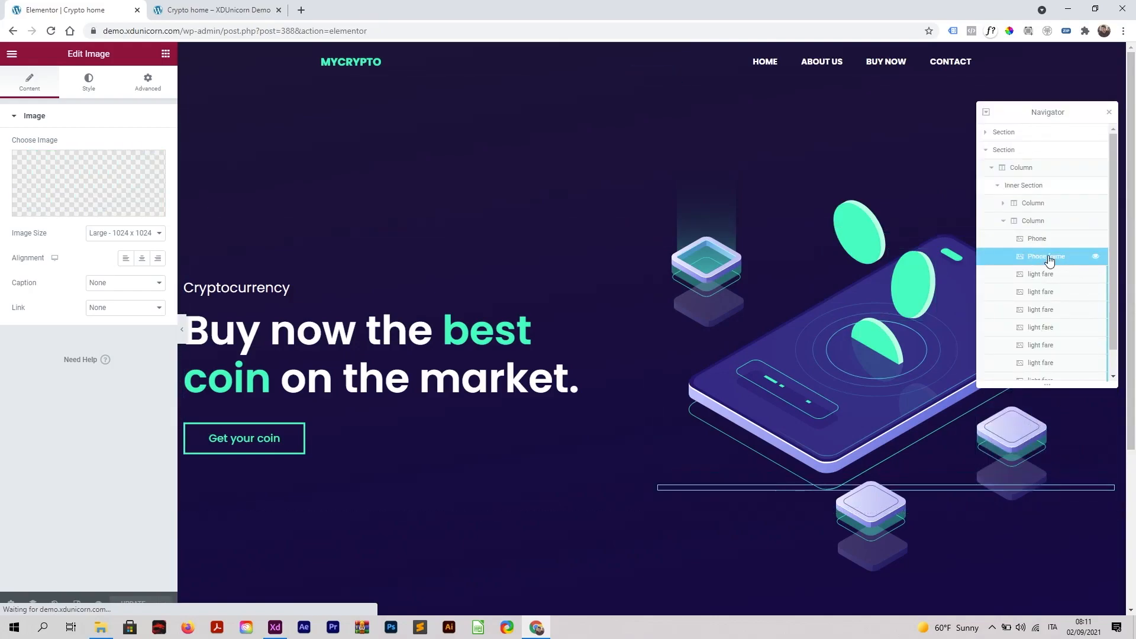
{"action": "left_click", "coordinate": [149, 87]}
{"action": "left_click", "coordinate": [107, 329]}
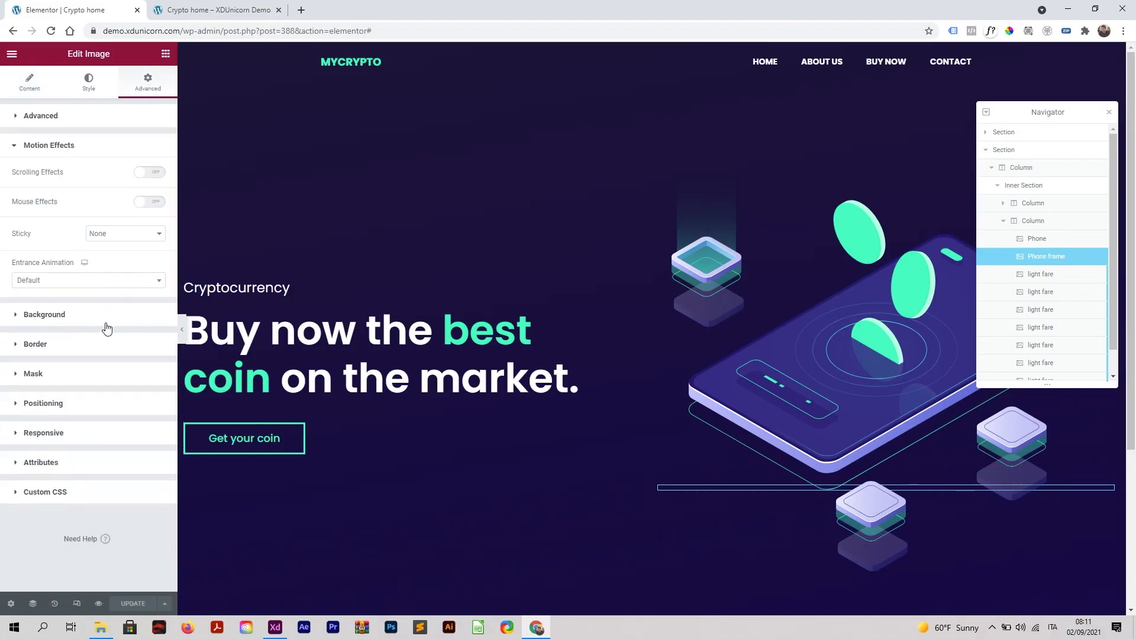
{"action": "left_click", "coordinate": [91, 279]}
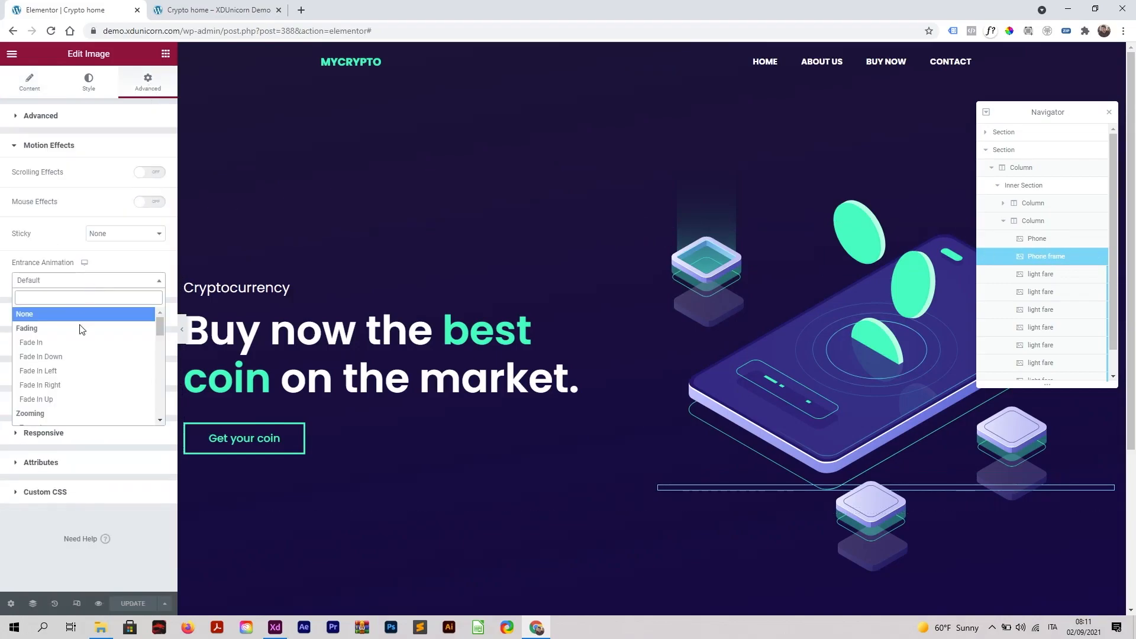
{"action": "left_click", "coordinate": [101, 400]}
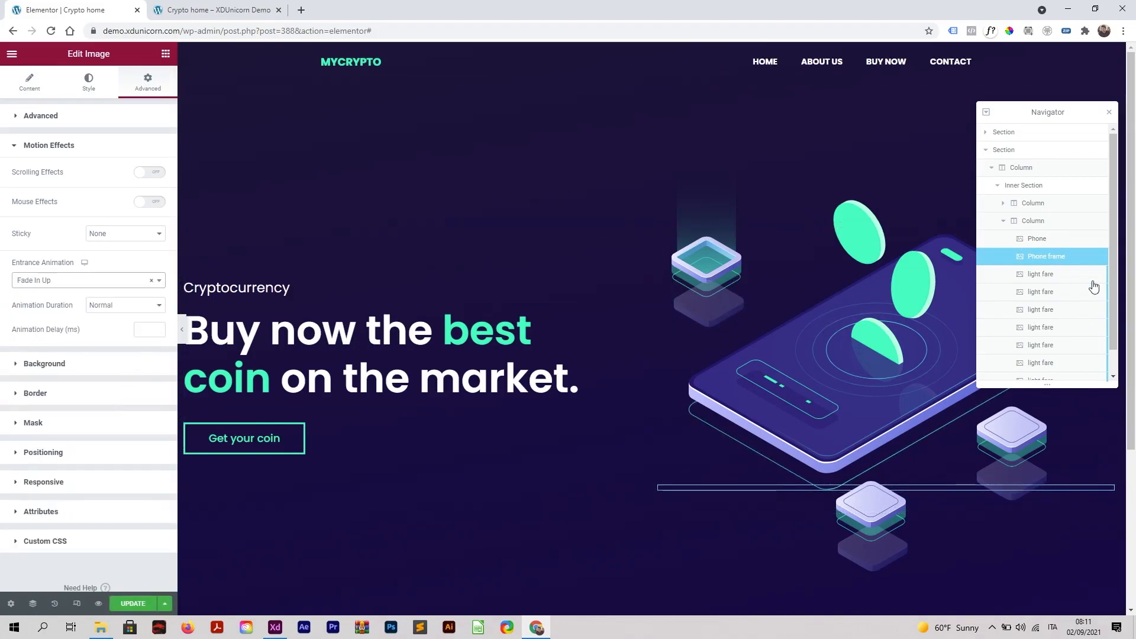
Give the Phone image the Fade In Up entrance animation with a 500 ms animation delay
{"action": "left_click", "coordinate": [1045, 245]}
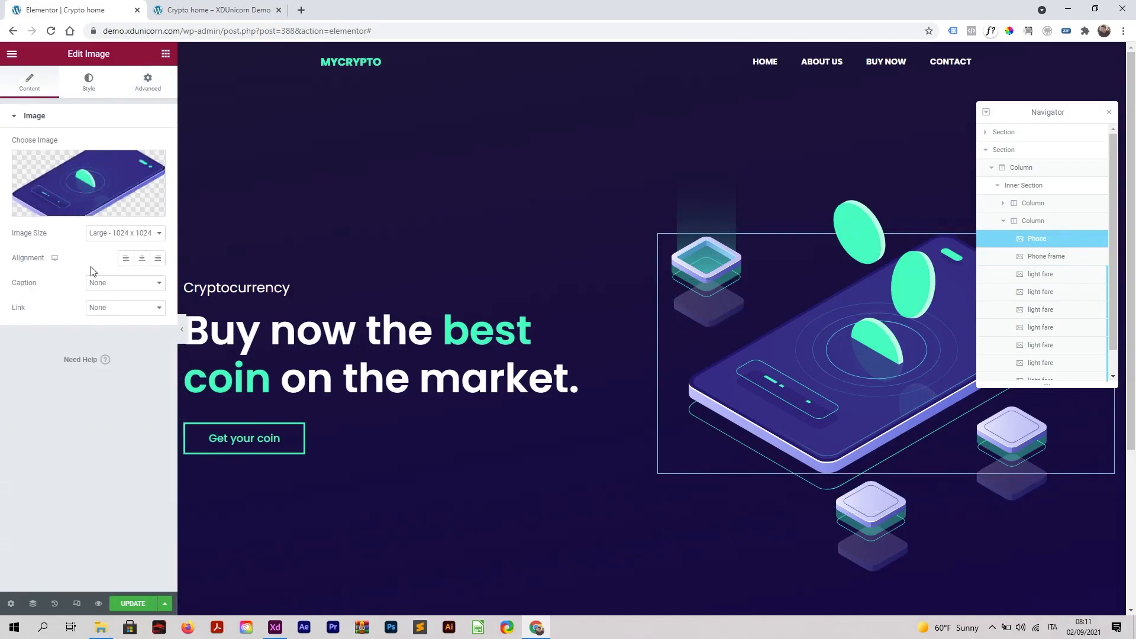
{"action": "left_click", "coordinate": [149, 89]}
{"action": "left_click", "coordinate": [60, 331]}
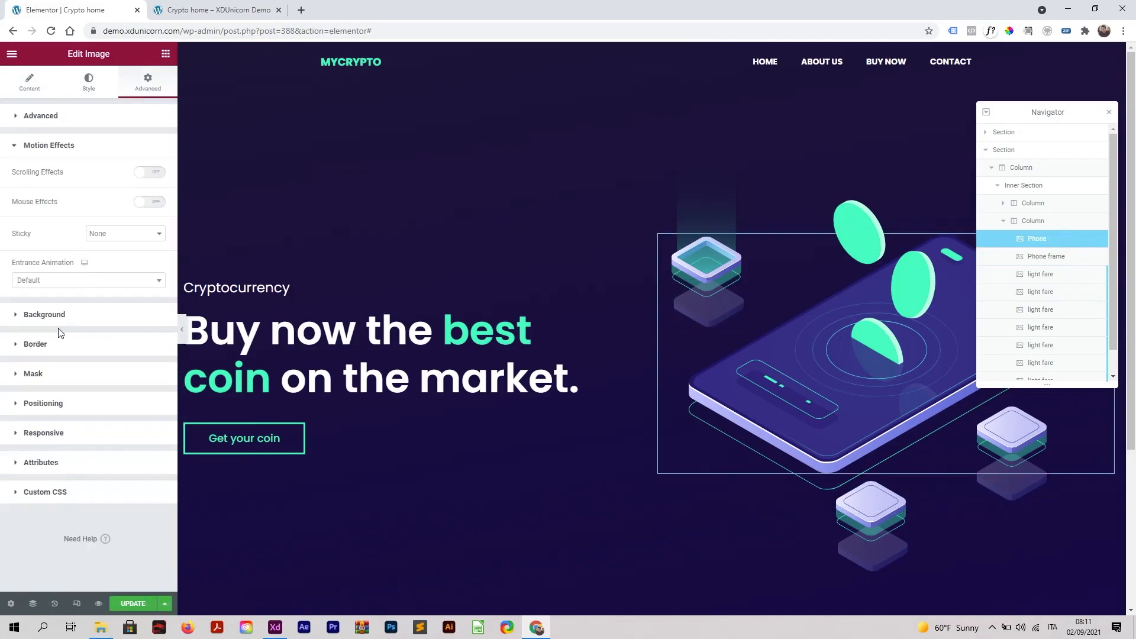
{"action": "left_click", "coordinate": [86, 282]}
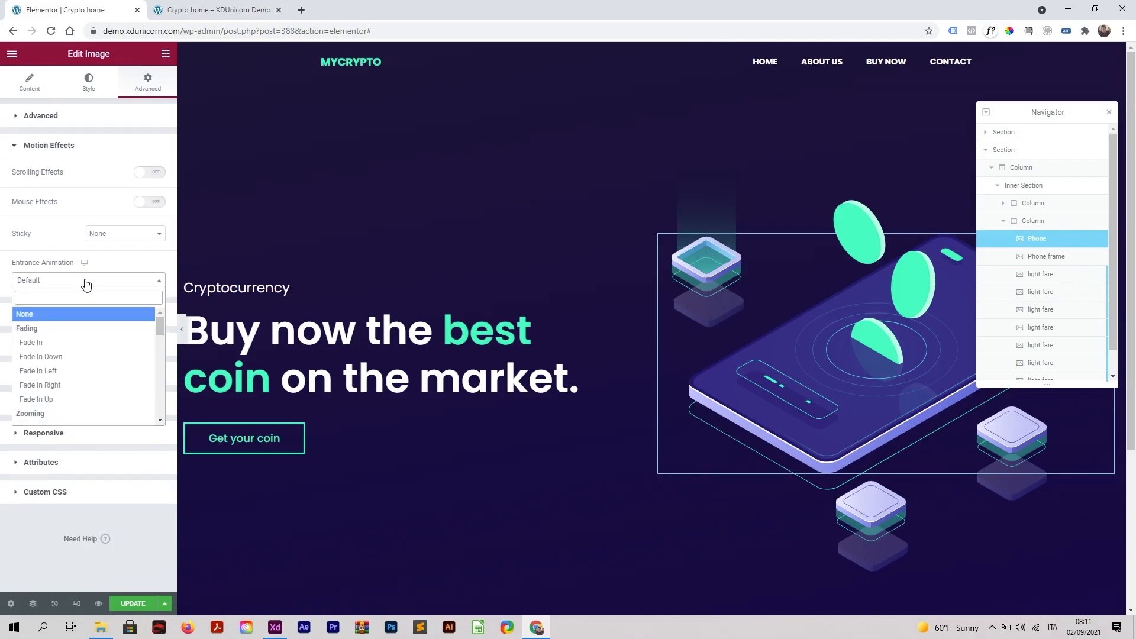
{"action": "left_click", "coordinate": [80, 400]}
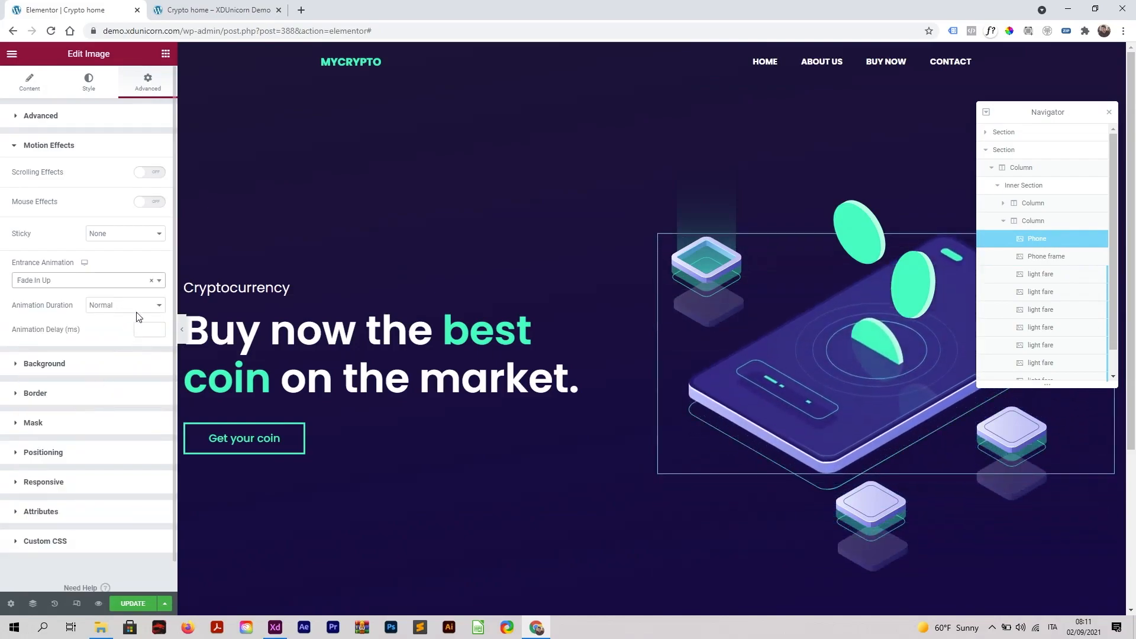
{"action": "left_click", "coordinate": [144, 328]}
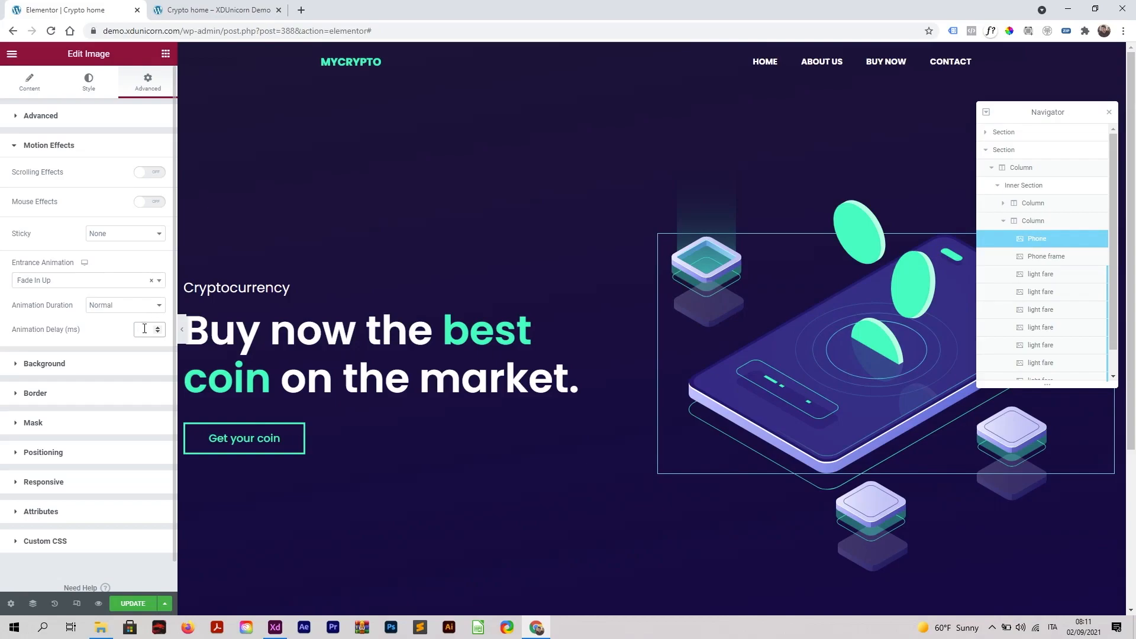
{"action": "type", "text": "500"}
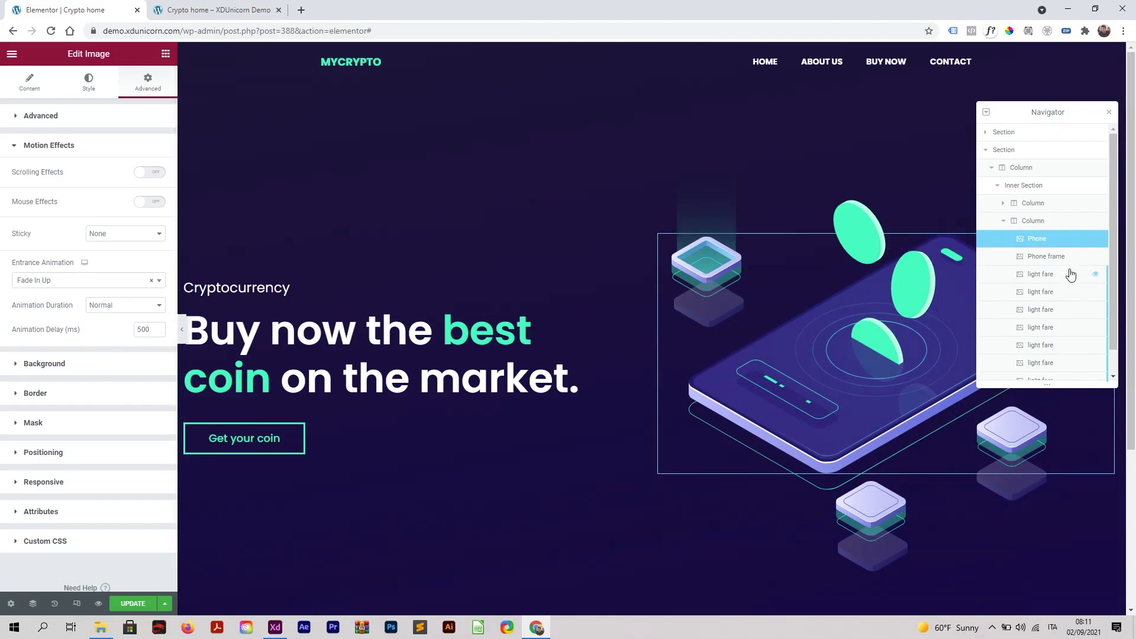
Give the bottom box image beneath the upper-left glowing box the Fade In Up entrance animation with a 1000 ms delay
{"action": "left_click", "coordinate": [1046, 279]}
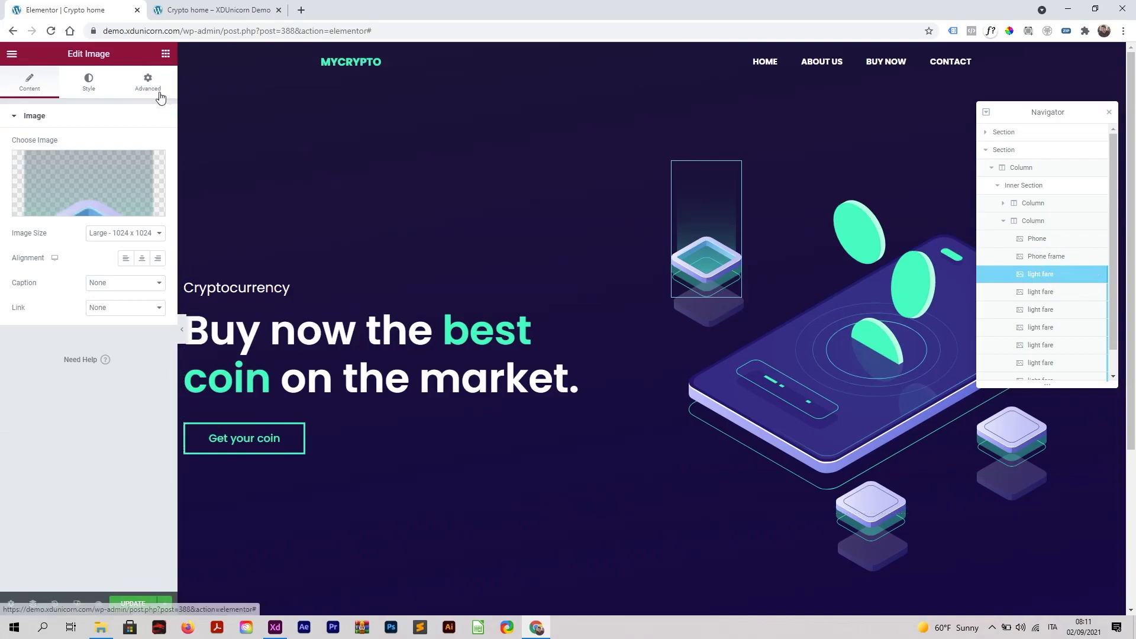
{"action": "left_click", "coordinate": [713, 314]}
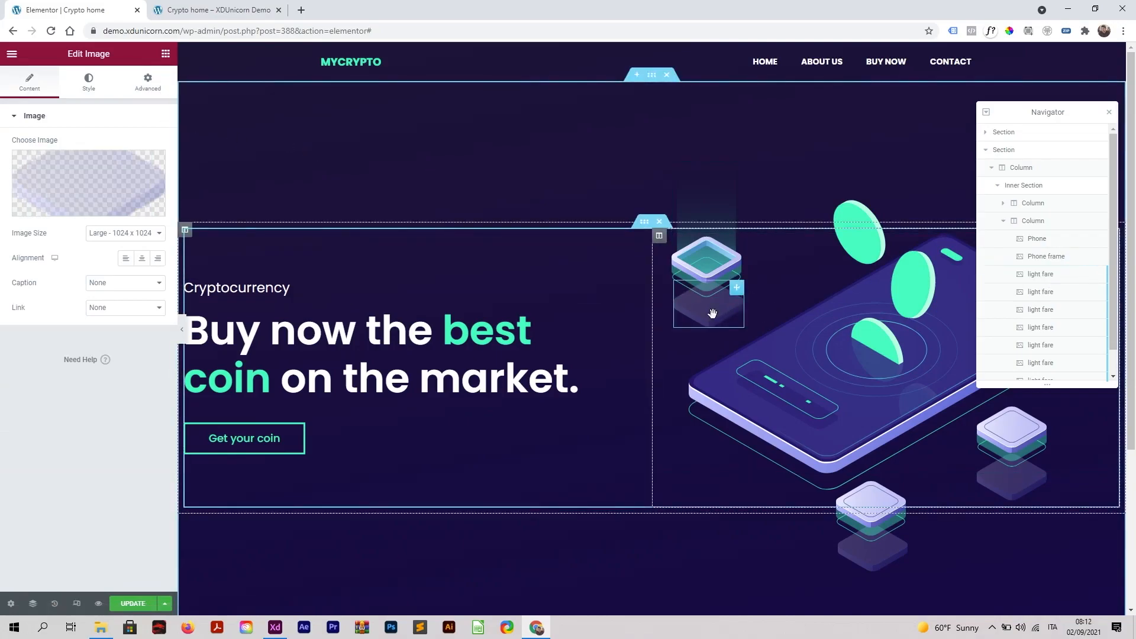
{"action": "left_click", "coordinate": [147, 82]}
{"action": "left_click", "coordinate": [93, 333]}
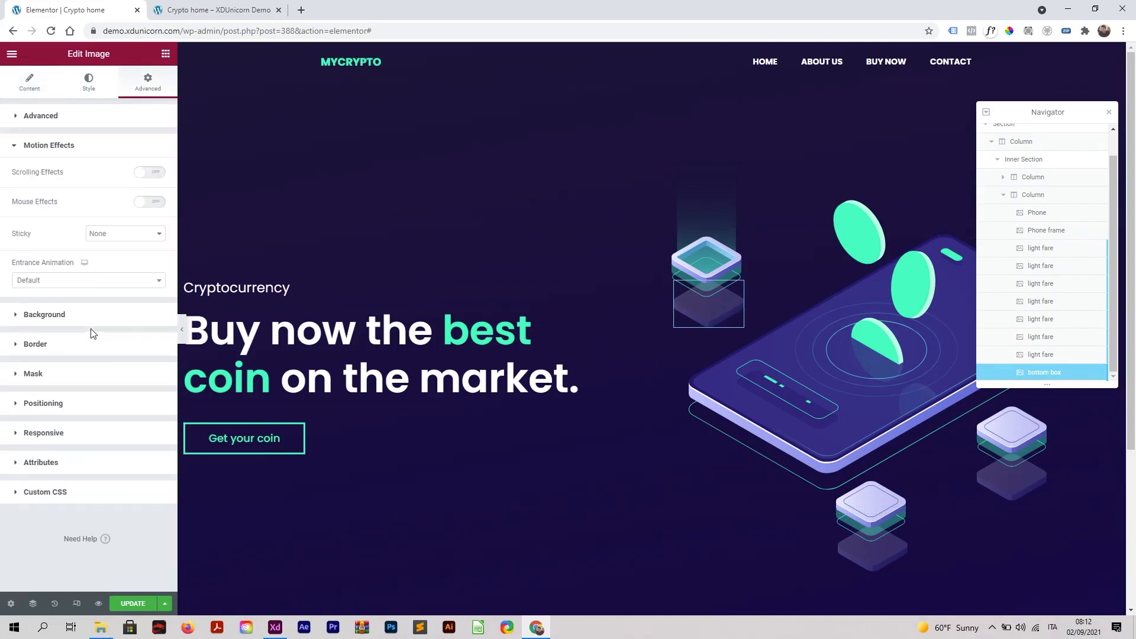
{"action": "left_click", "coordinate": [77, 284]}
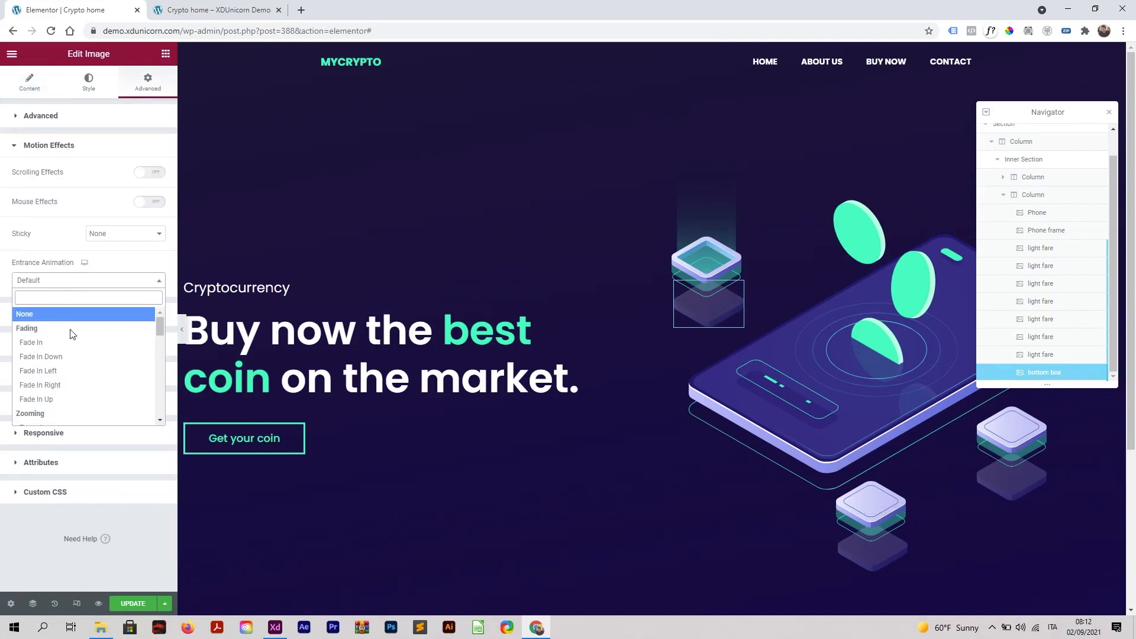
{"action": "left_click", "coordinate": [81, 400]}
{"action": "left_click", "coordinate": [144, 329]}
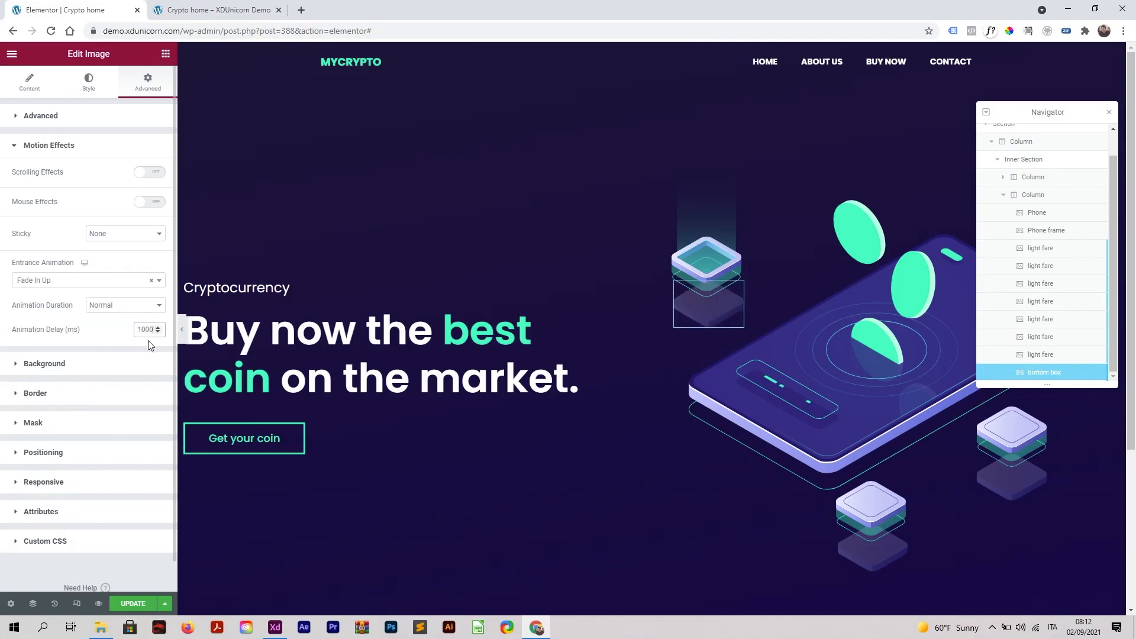
Give the upper-left glowing box image the Fade In Up entrance animation with a 2000 ms animation delay
{"action": "left_click", "coordinate": [711, 268]}
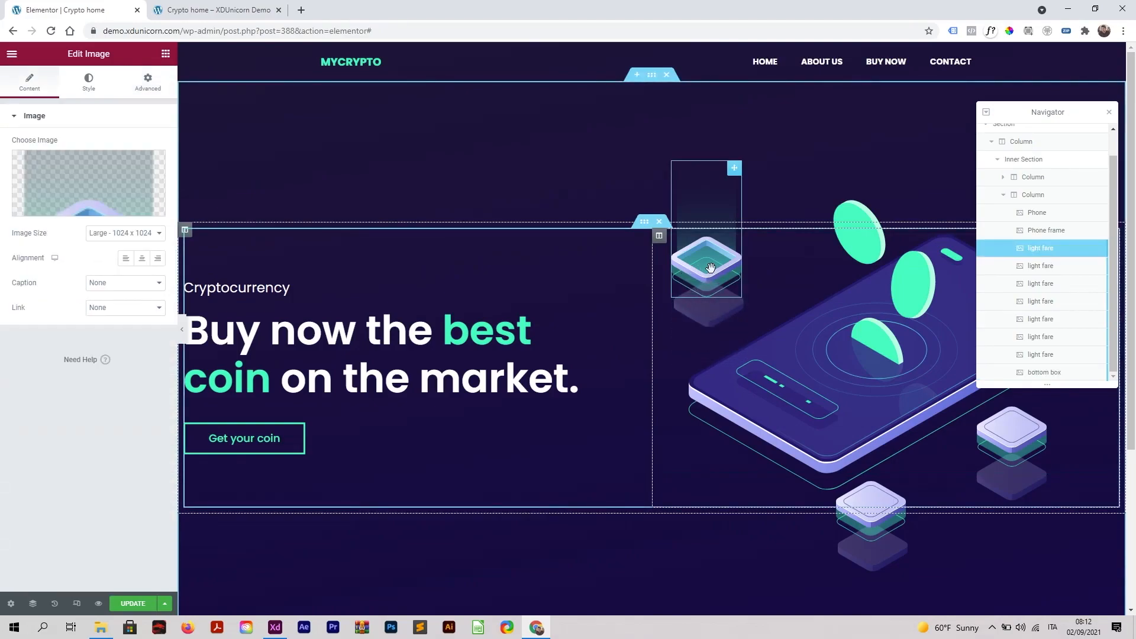
{"action": "left_click", "coordinate": [148, 82]}
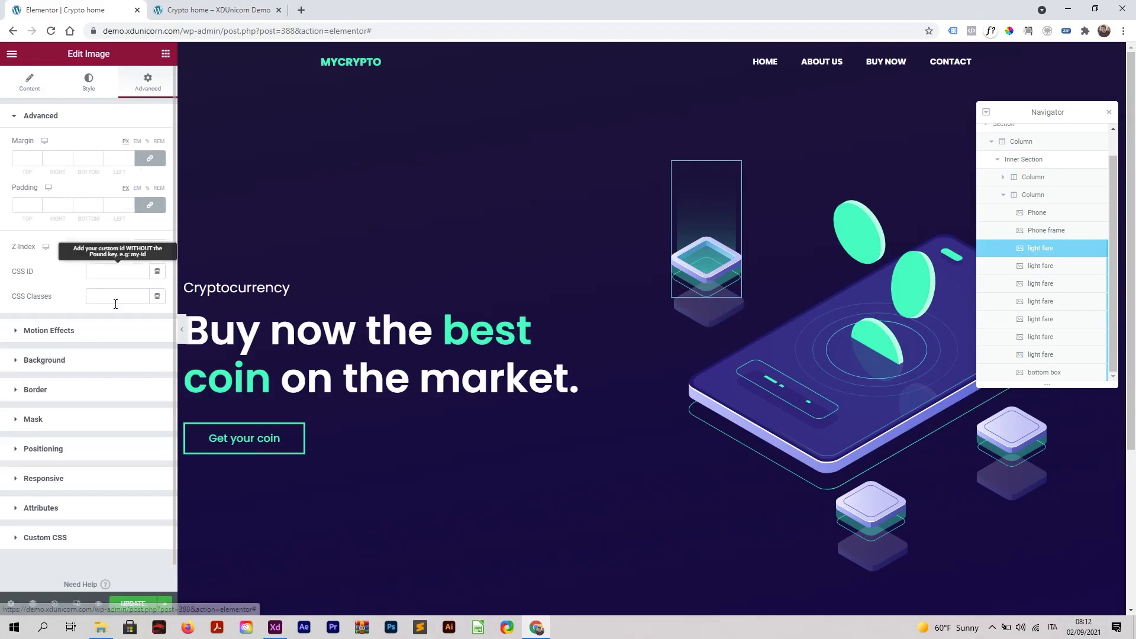
{"action": "left_click", "coordinate": [112, 335]}
{"action": "left_click", "coordinate": [101, 280]}
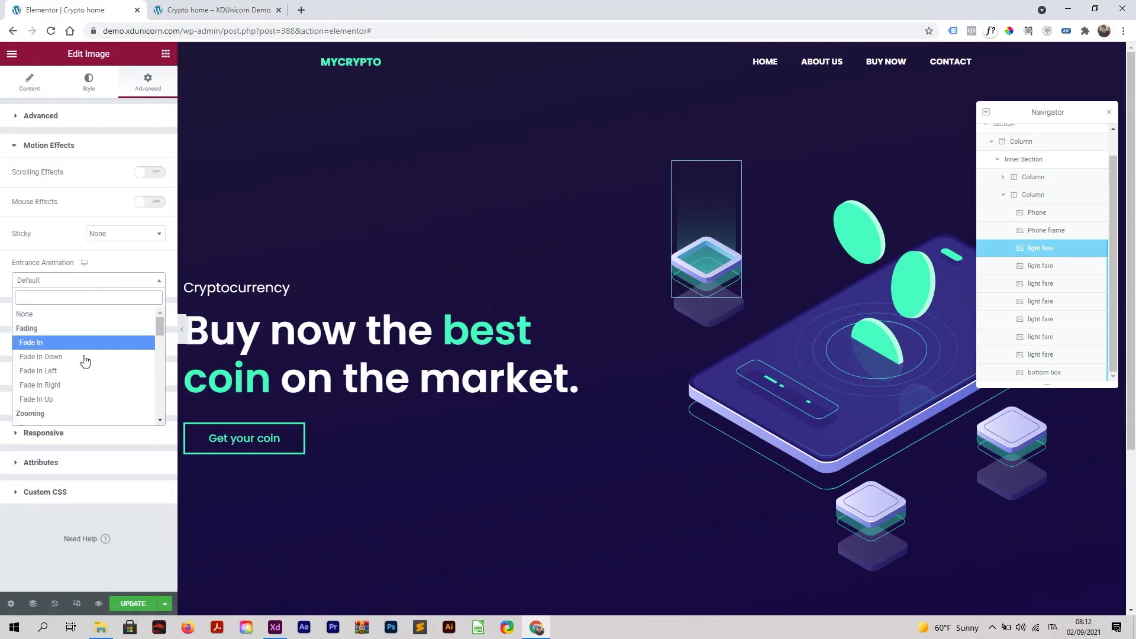
{"action": "left_click", "coordinate": [86, 399]}
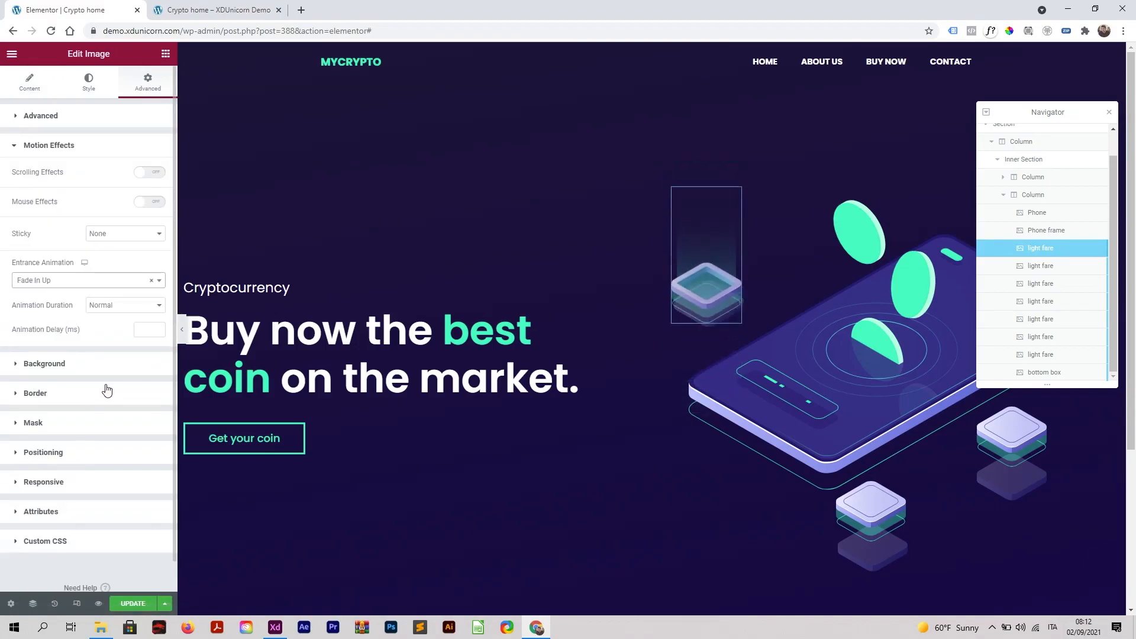
{"action": "left_click", "coordinate": [148, 329]}
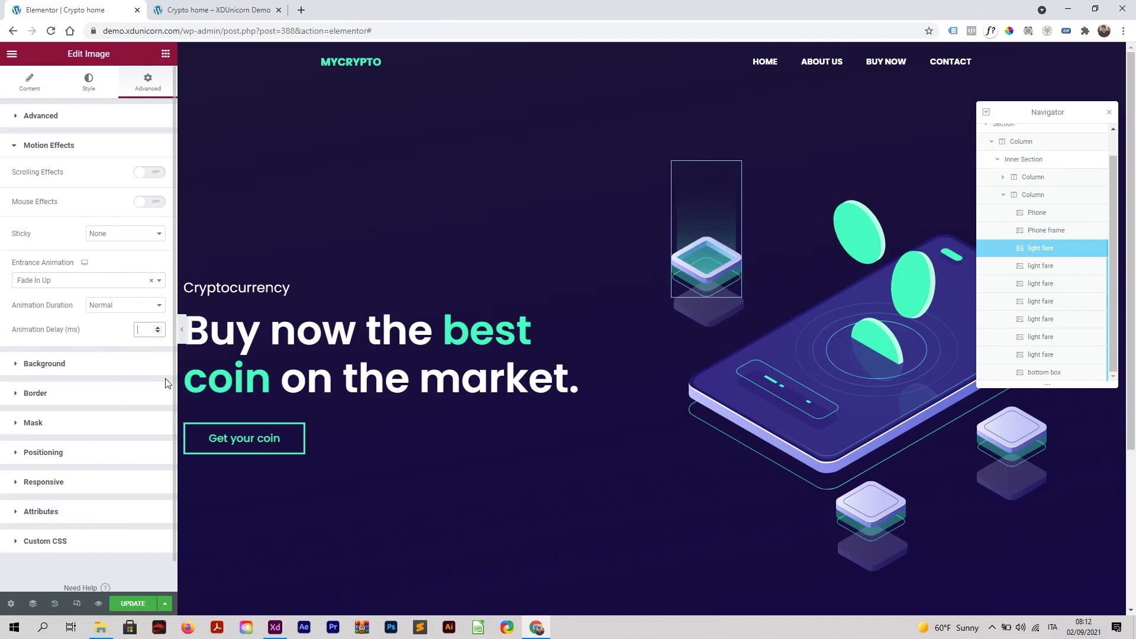
{"action": "type", "text": "1500"}
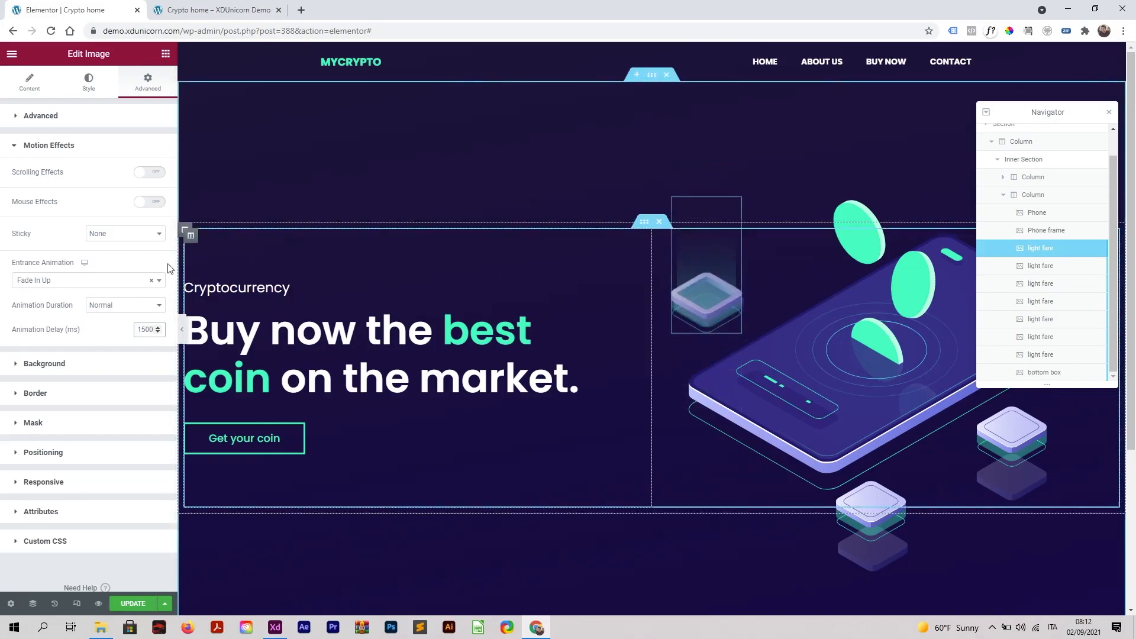
{"action": "left_click_drag", "start_coordinate": [155, 329], "coordinate": [127, 334]}
{"action": "type", "text": "2000"}
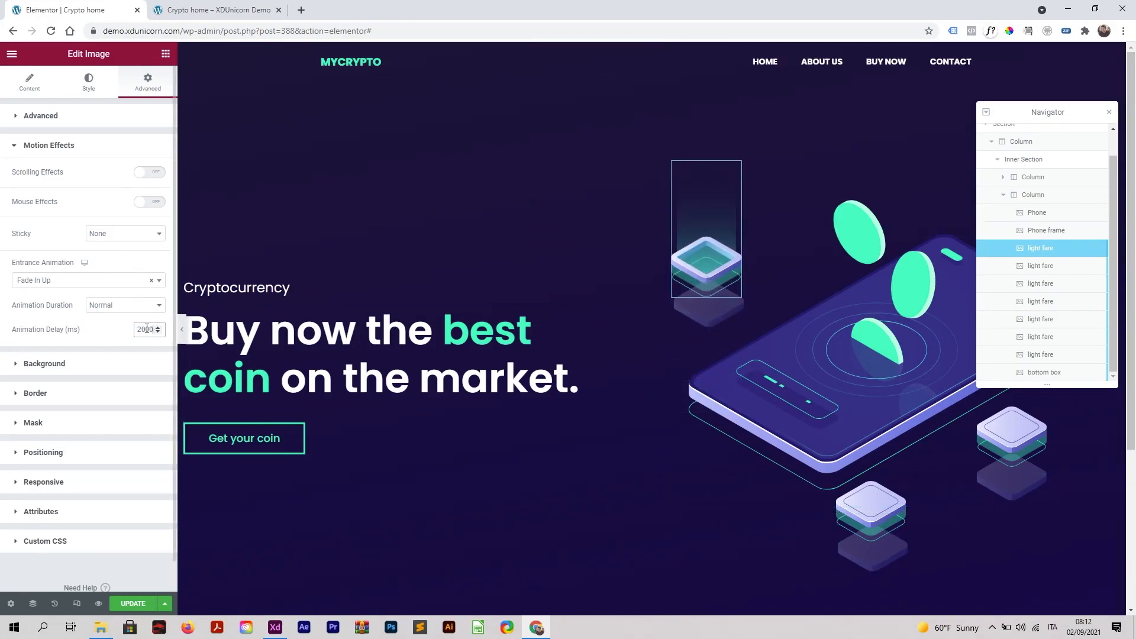
Give the shadow image under the box below the phone the Fade In Up entrance animation with a 3000 ms delay
{"action": "left_click", "coordinate": [866, 557]}
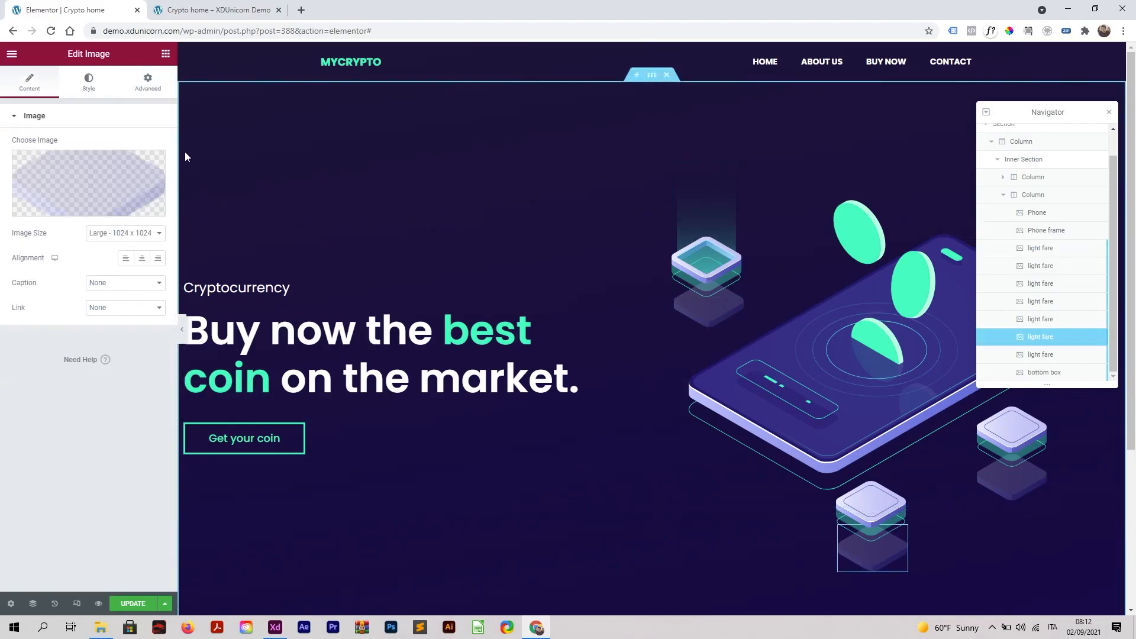
{"action": "left_click", "coordinate": [147, 81]}
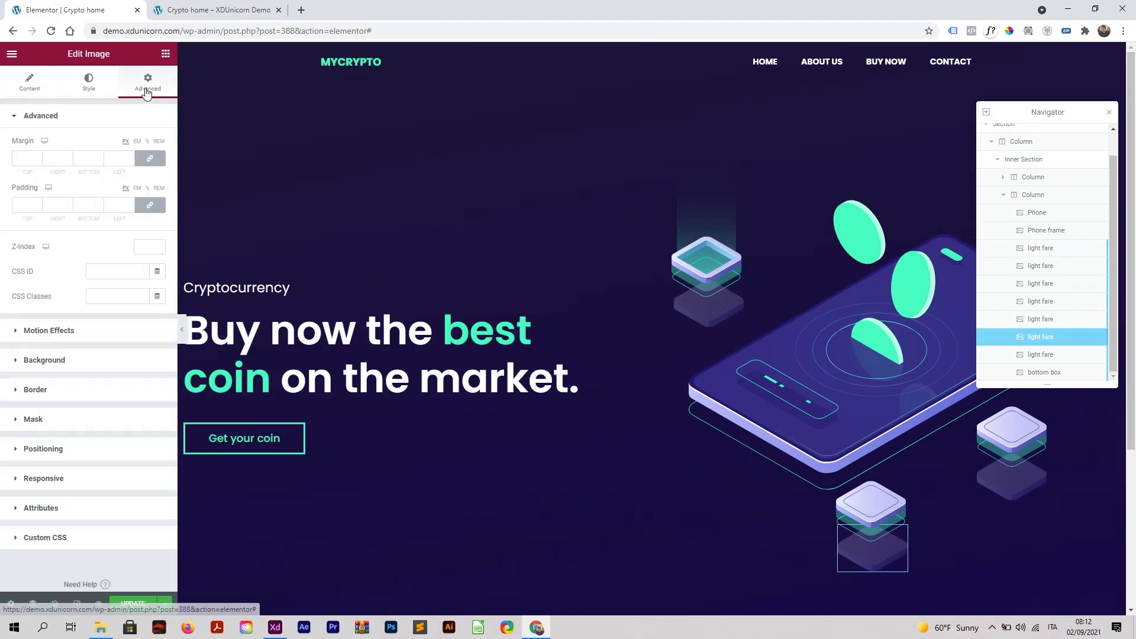
{"action": "left_click", "coordinate": [113, 333]}
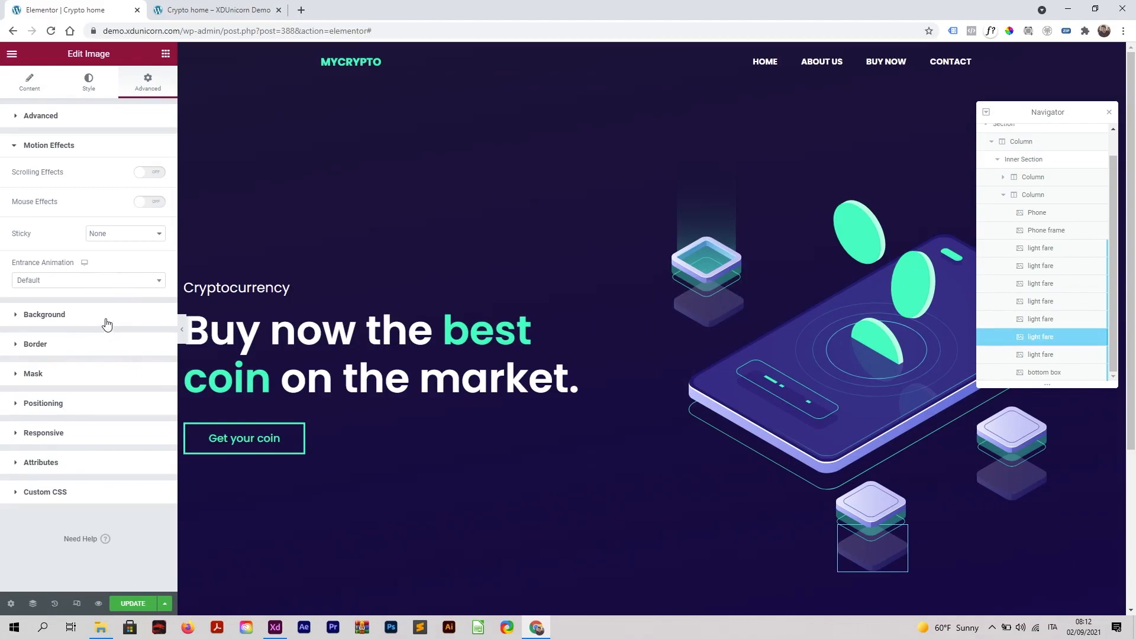
{"action": "left_click", "coordinate": [104, 286]}
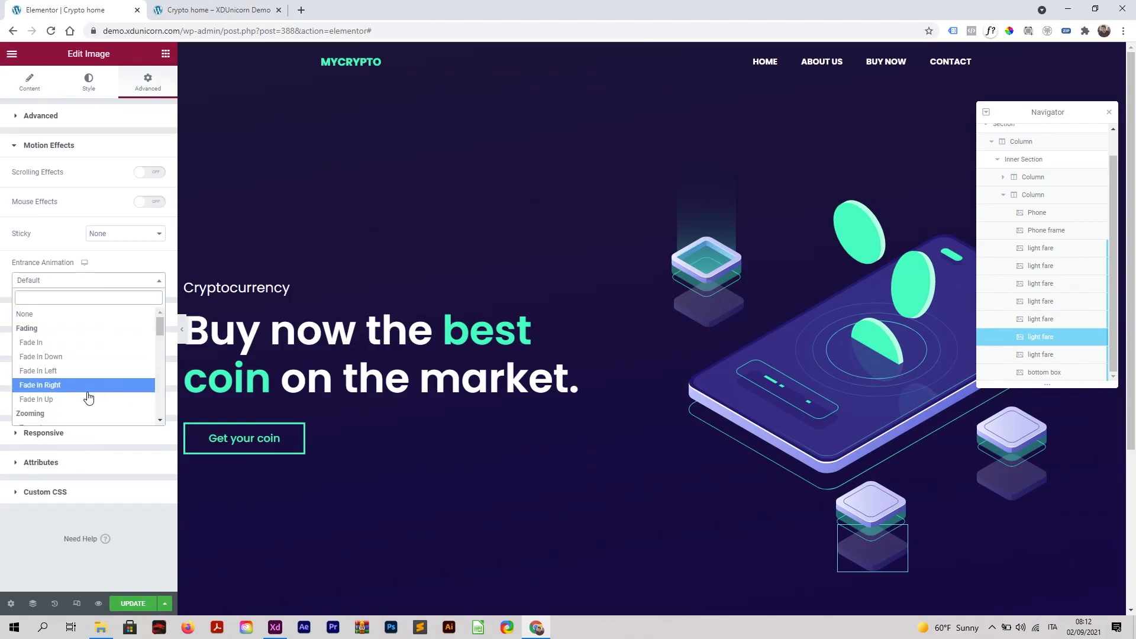
{"action": "left_click", "coordinate": [89, 395]}
{"action": "left_click", "coordinate": [137, 332]}
{"action": "type", "text": "3000"}
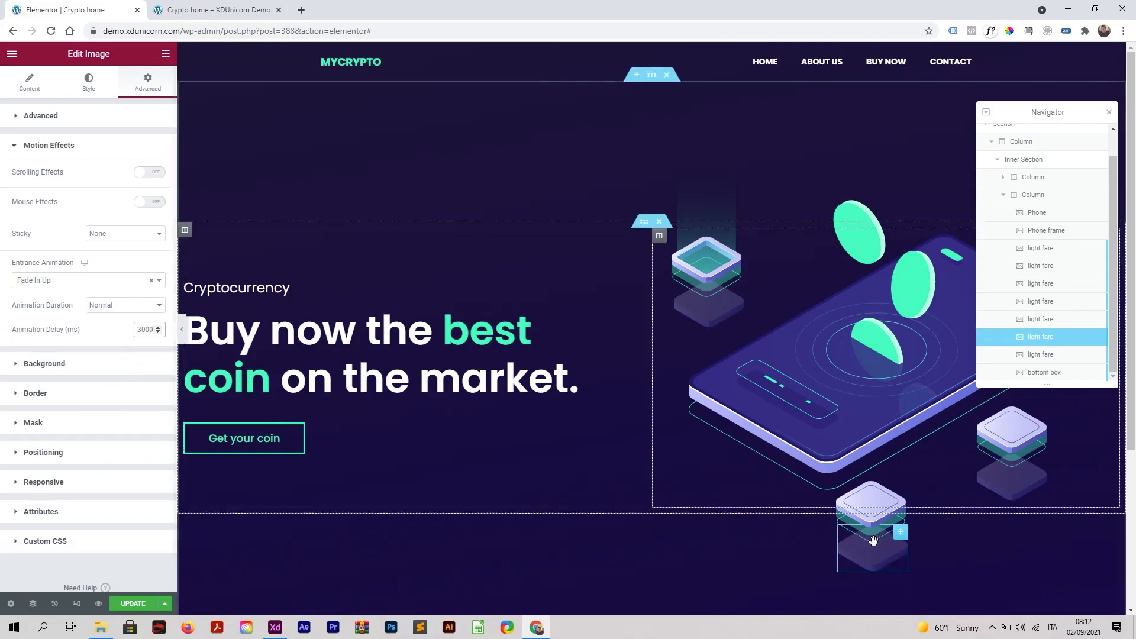
Give the box image below the phone the Fade In Up entrance animation with a 4000 ms animation delay
{"action": "left_click", "coordinate": [875, 517]}
{"action": "left_click", "coordinate": [143, 89]}
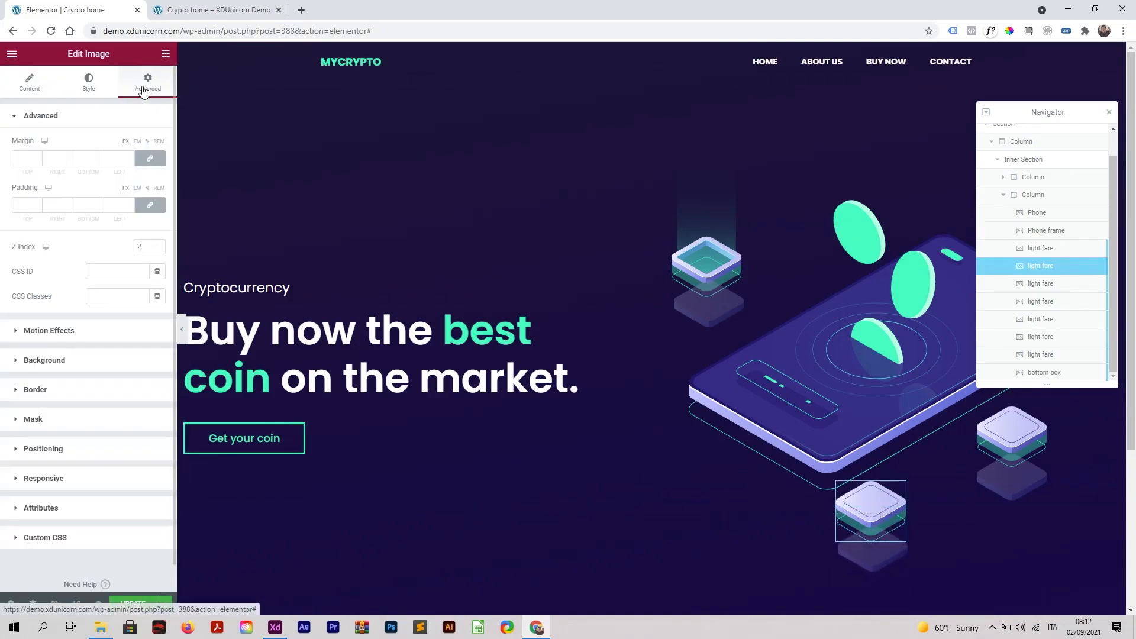
{"action": "left_click", "coordinate": [107, 334]}
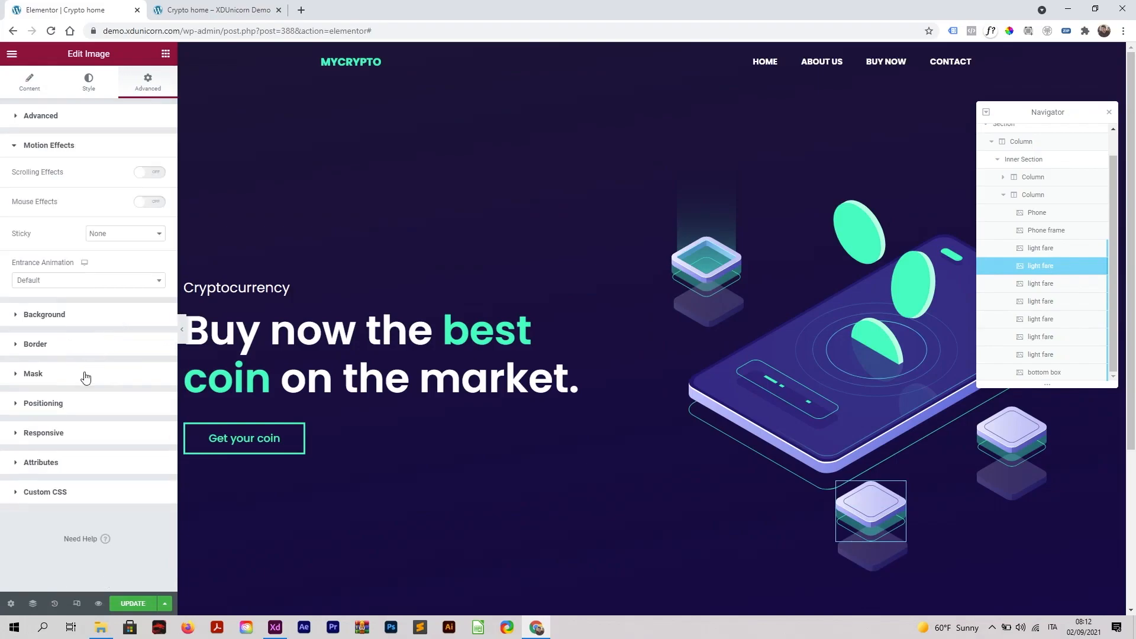
{"action": "left_click", "coordinate": [93, 281]}
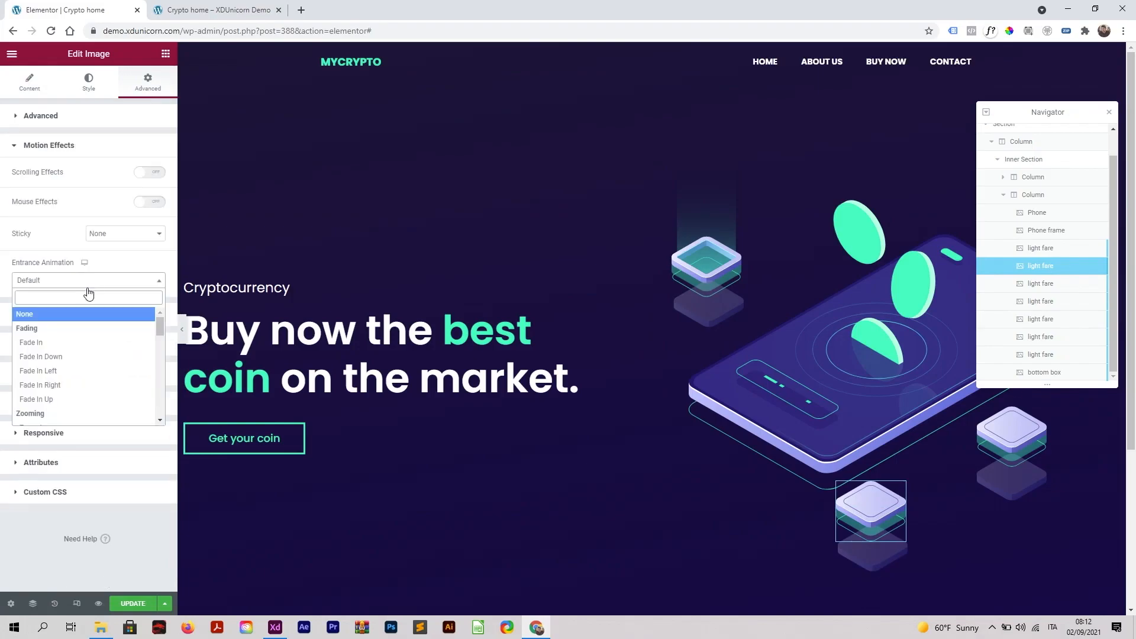
{"action": "left_click", "coordinate": [97, 400]}
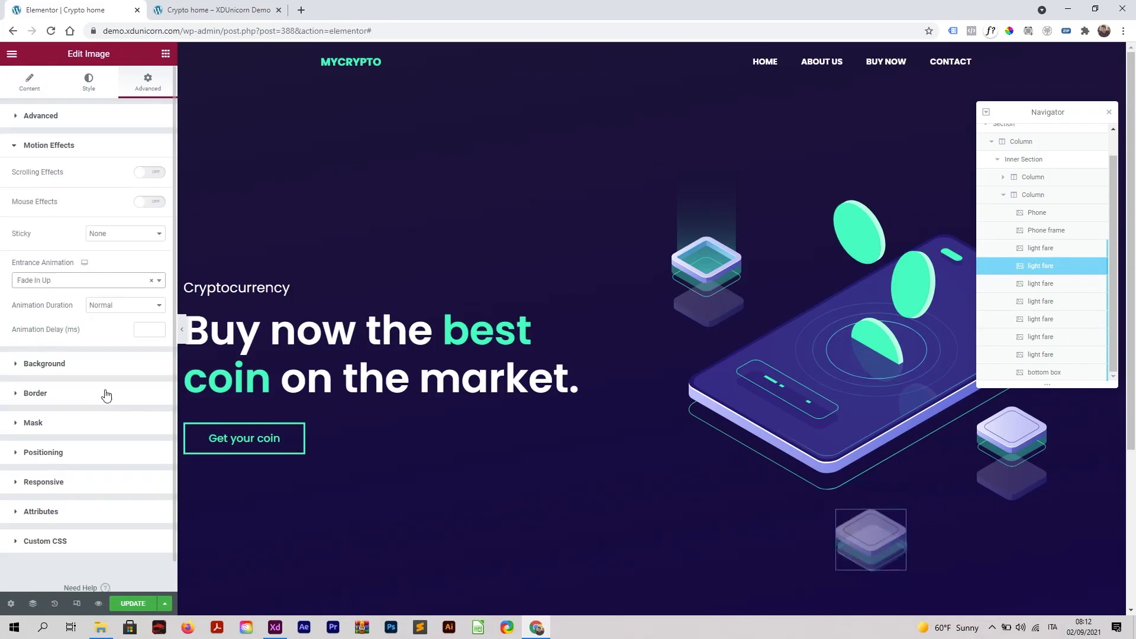
{"action": "left_click", "coordinate": [138, 333]}
{"action": "type", "text": "4000"}
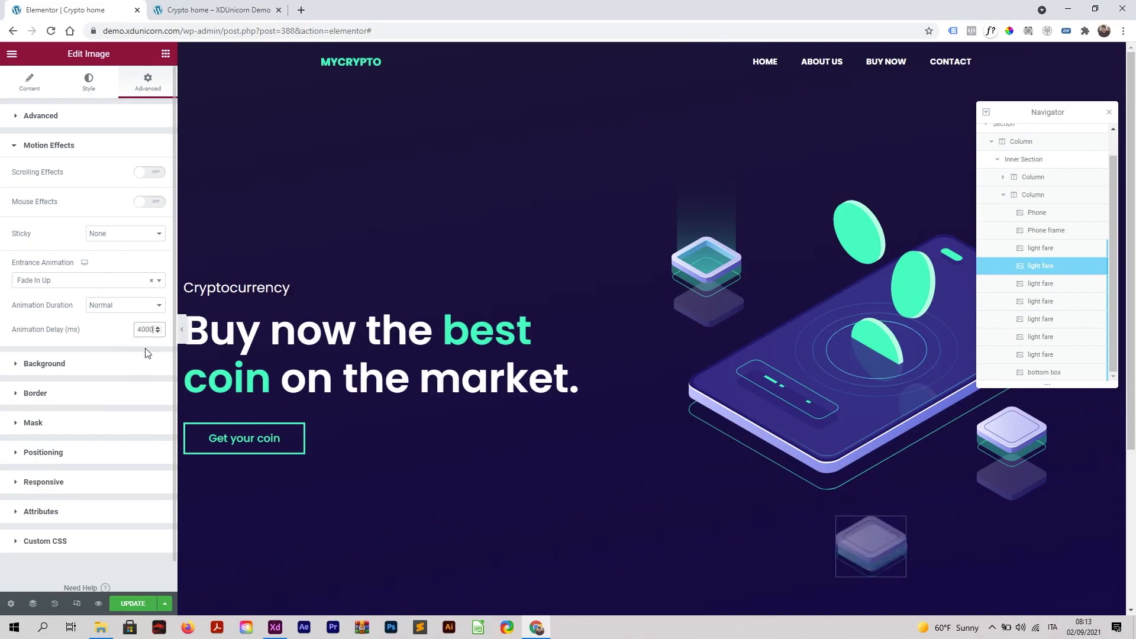
Give the shadow image under the box right of the phone the Fade In Up entrance animation with a 5000 ms delay
{"action": "left_click", "coordinate": [1016, 488]}
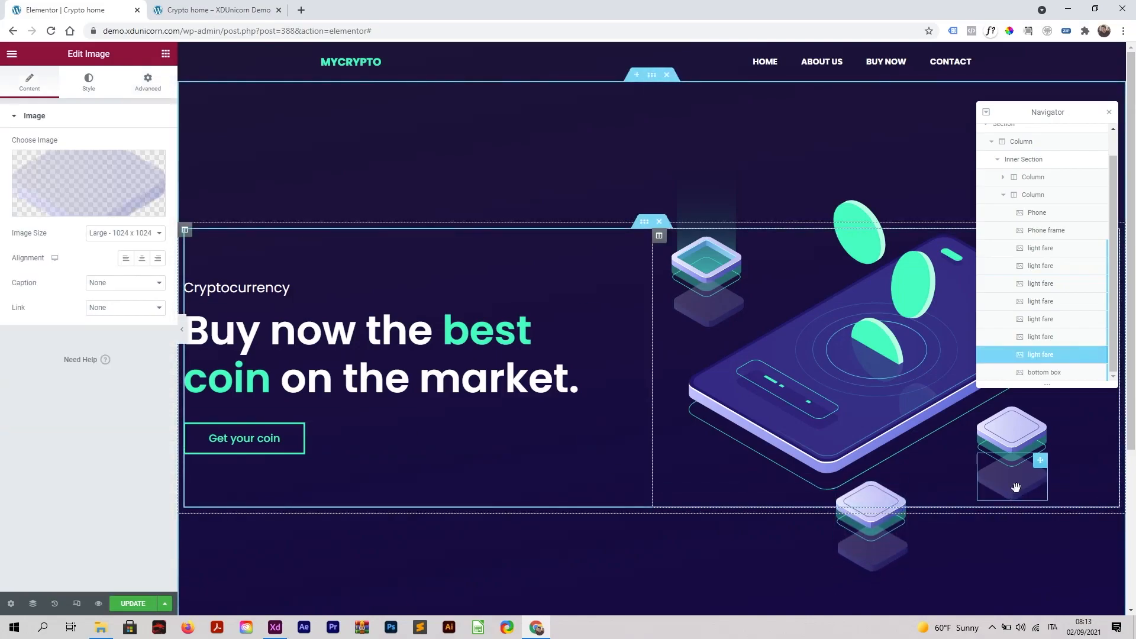
{"action": "left_click", "coordinate": [148, 81]}
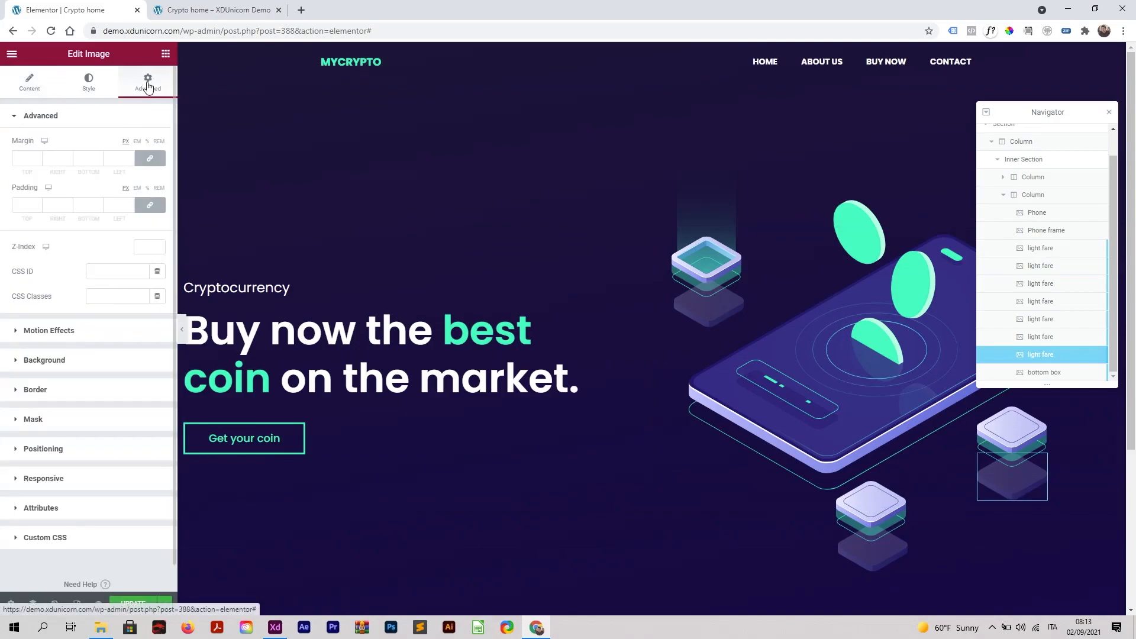
{"action": "left_click", "coordinate": [99, 331]}
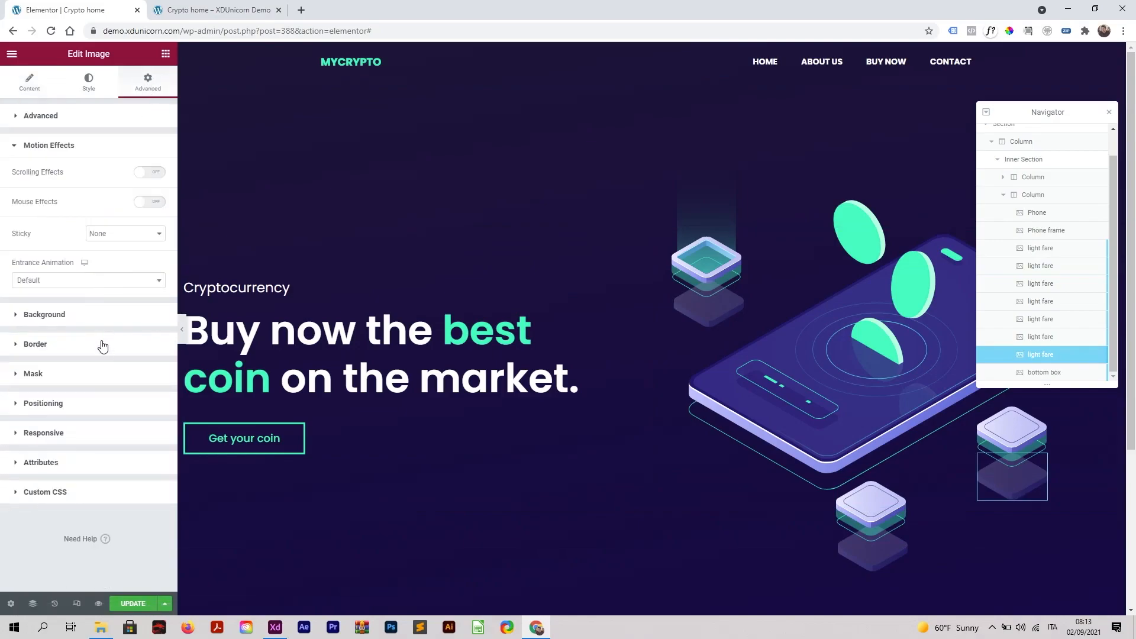
{"action": "left_click", "coordinate": [93, 287]}
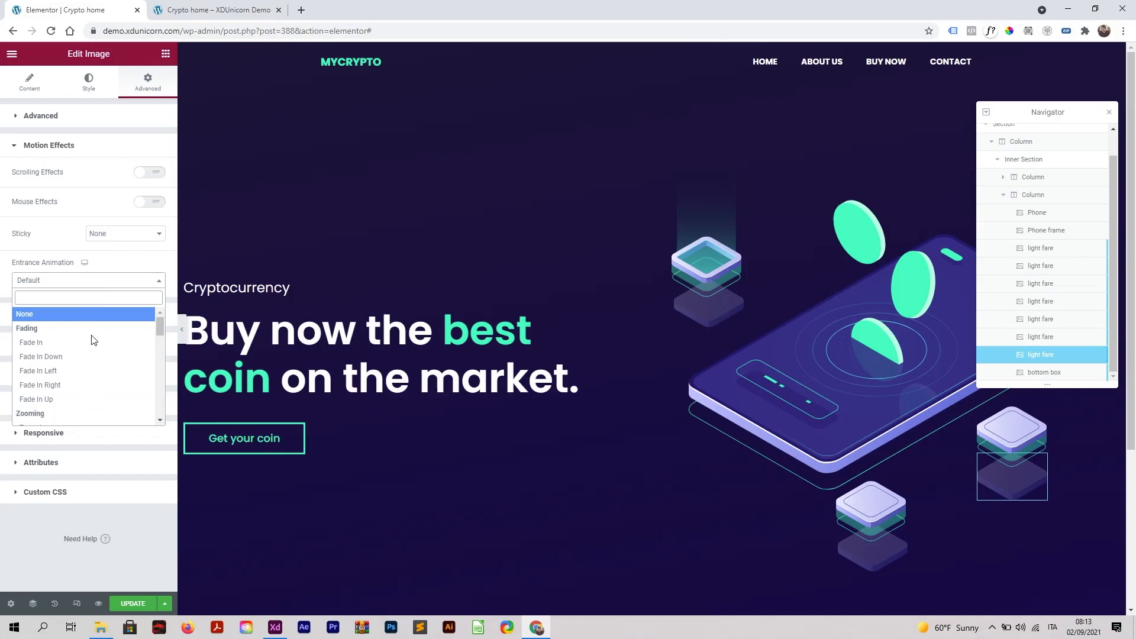
{"action": "left_click", "coordinate": [87, 399]}
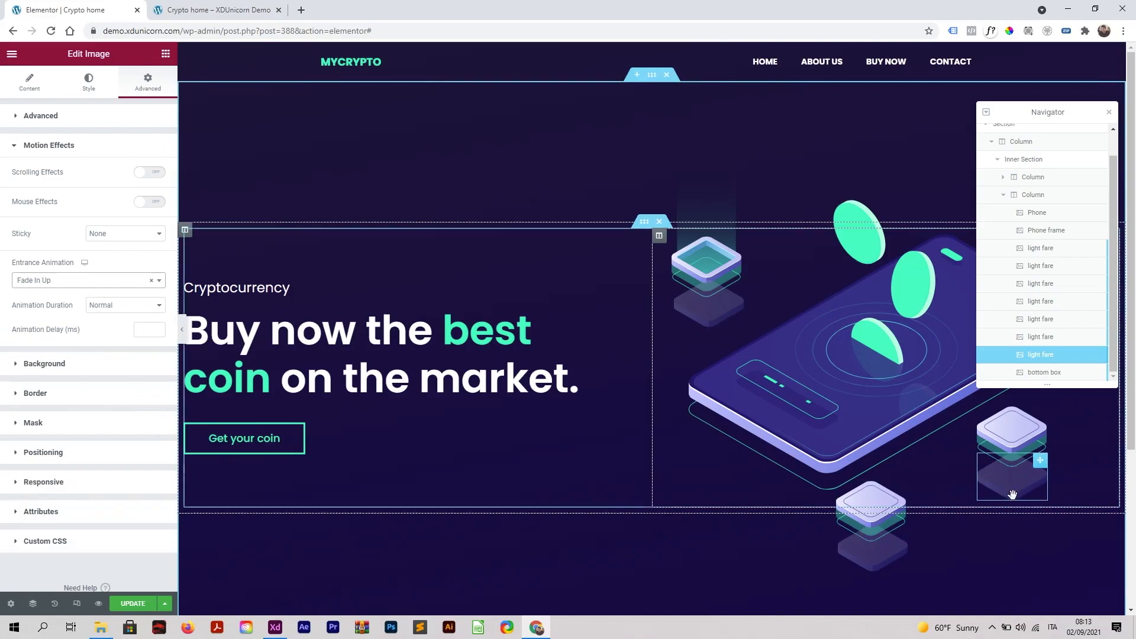
{"action": "left_click", "coordinate": [144, 333]}
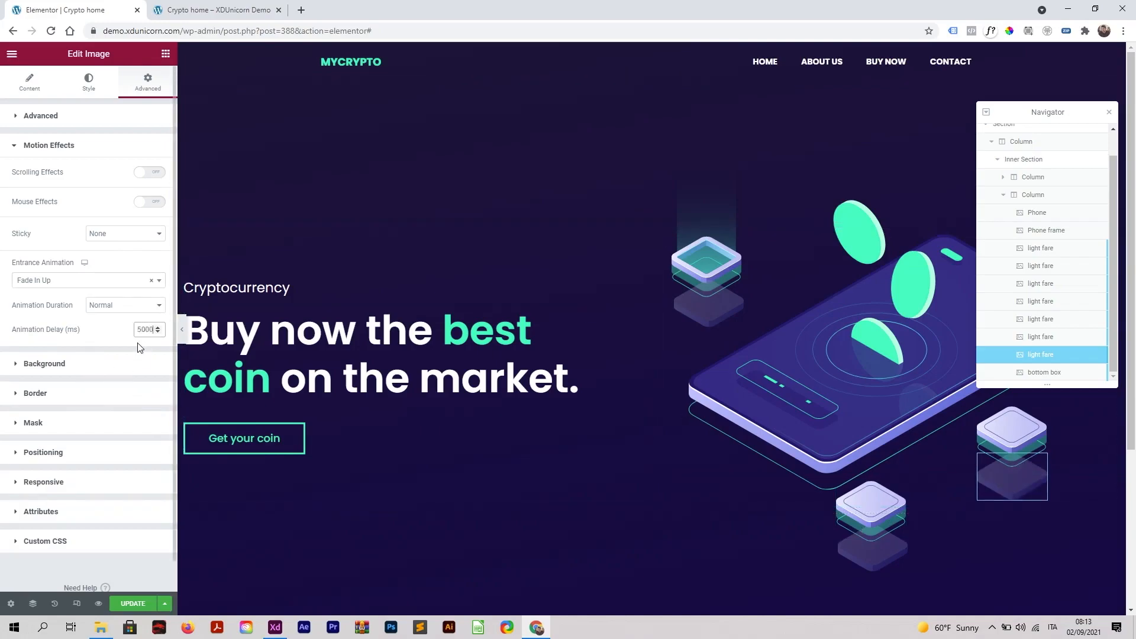
Give the box image right of the phone the Fade In Up entrance animation with a 6000 ms animation delay
{"action": "left_click", "coordinate": [1016, 432]}
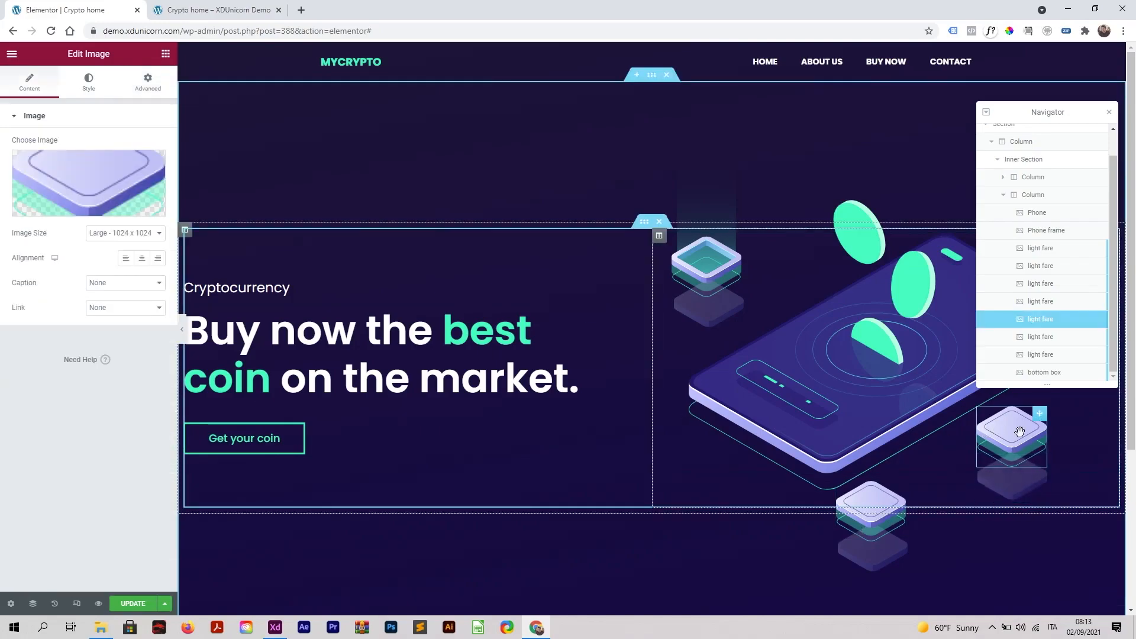
{"action": "left_click", "coordinate": [152, 88]}
{"action": "left_click", "coordinate": [102, 343]}
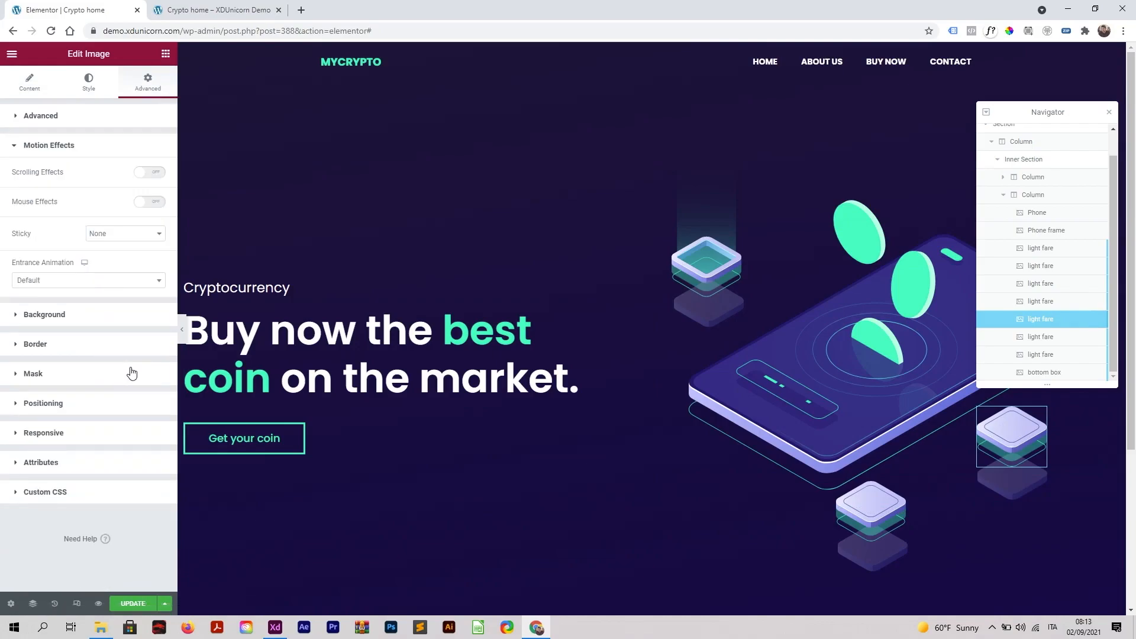
{"action": "left_click", "coordinate": [75, 282]}
{"action": "left_click", "coordinate": [74, 400]}
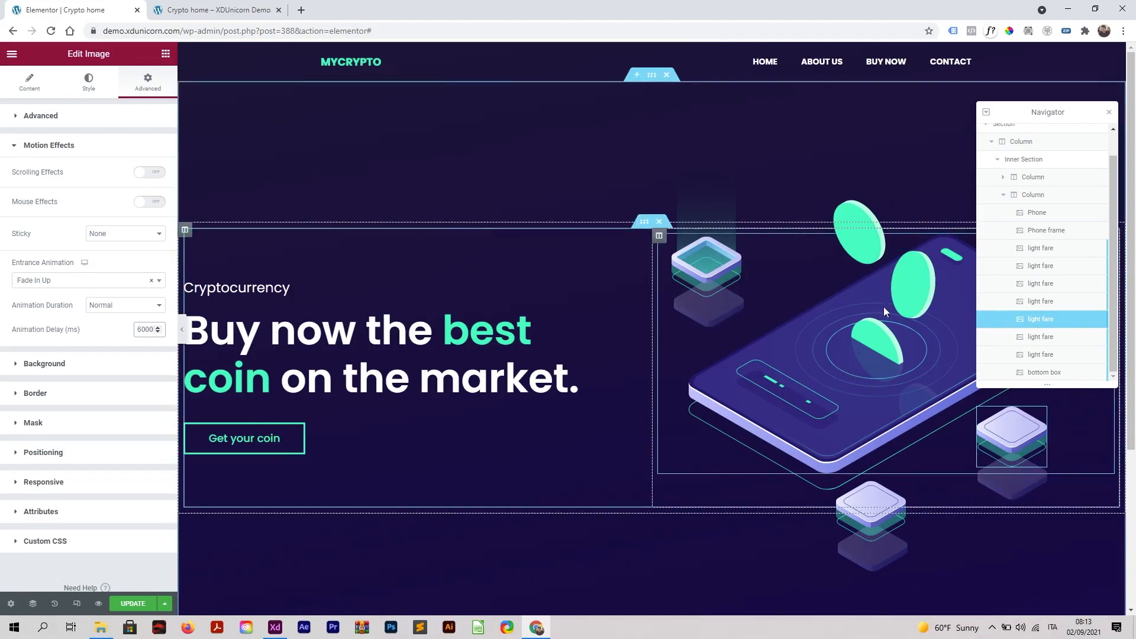
Apply the Fade In Up entrance animation to the middle green coin image above the phone
{"action": "left_click", "coordinate": [911, 291]}
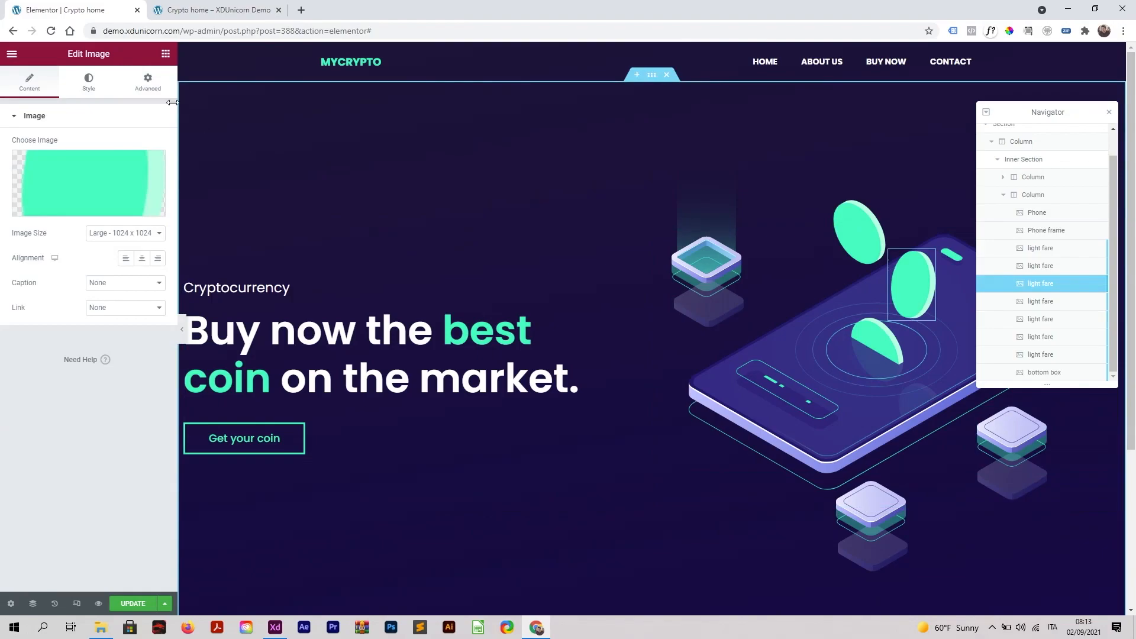
{"action": "left_click", "coordinate": [148, 81]}
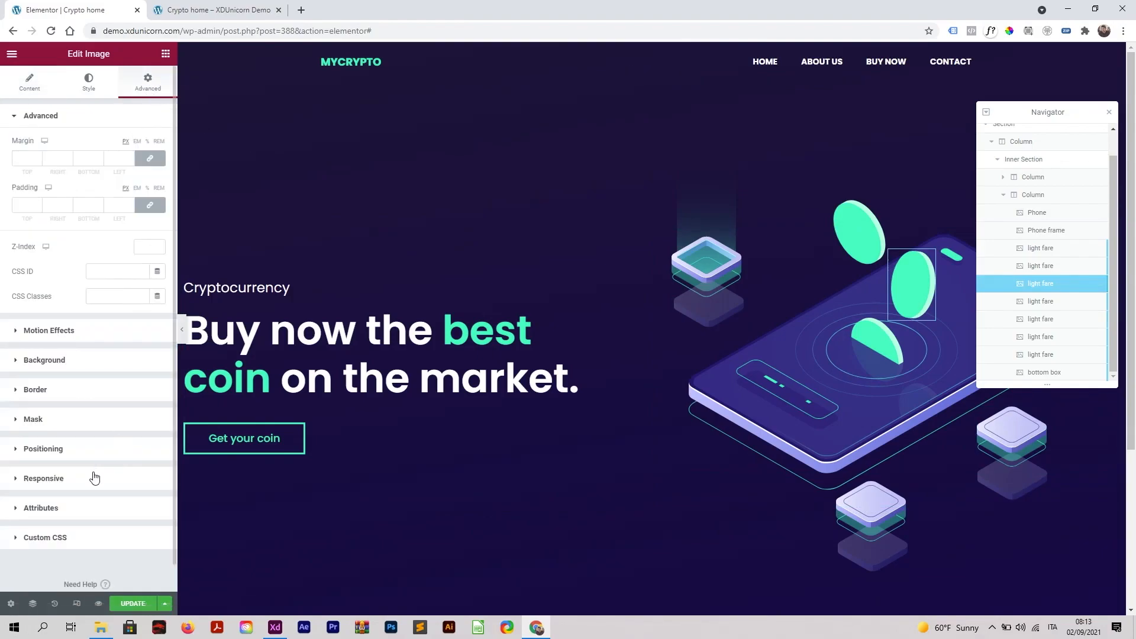
{"action": "left_click", "coordinate": [81, 342]}
{"action": "left_click", "coordinate": [87, 281]}
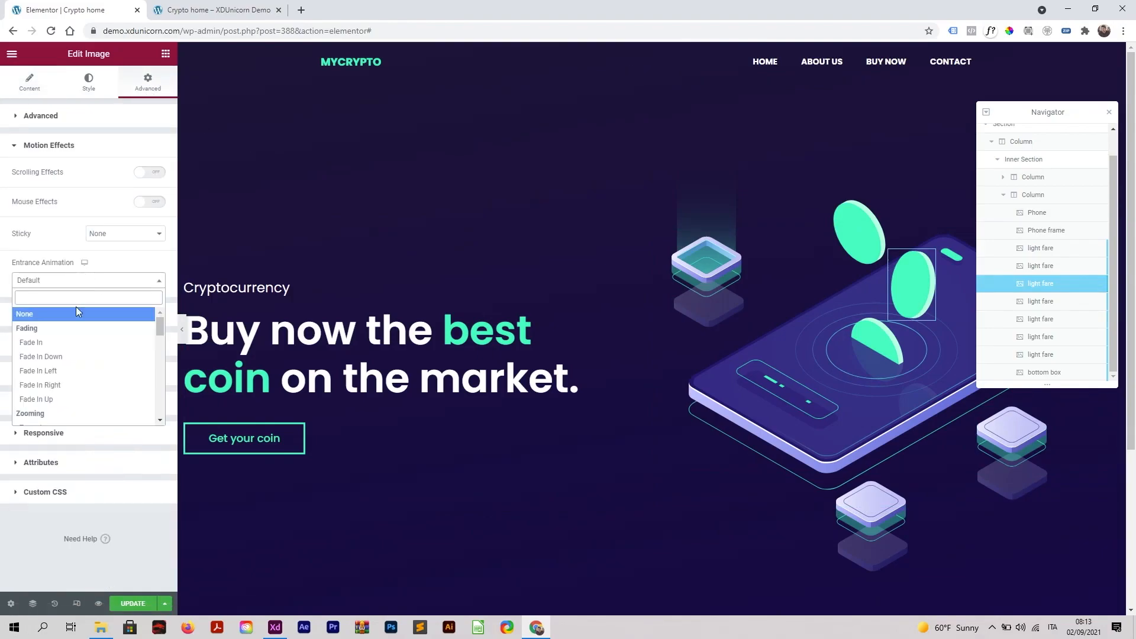
{"action": "left_click", "coordinate": [81, 400]}
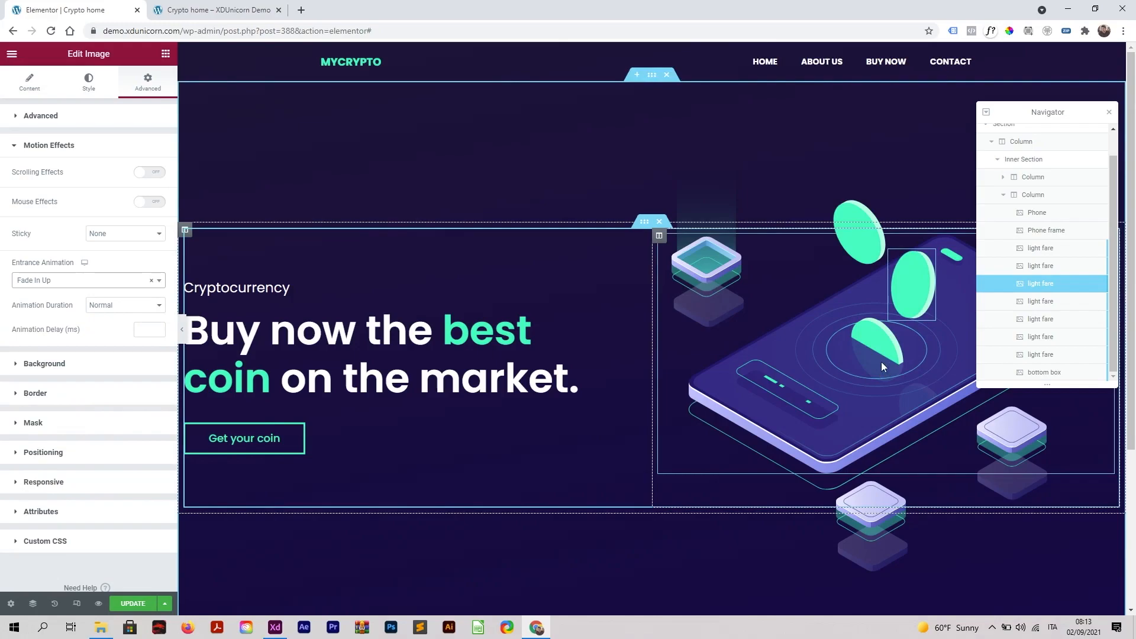
Check the phone image's animation delay and set the middle coin's animation delay to 1000 ms
{"action": "left_click", "coordinate": [882, 379]}
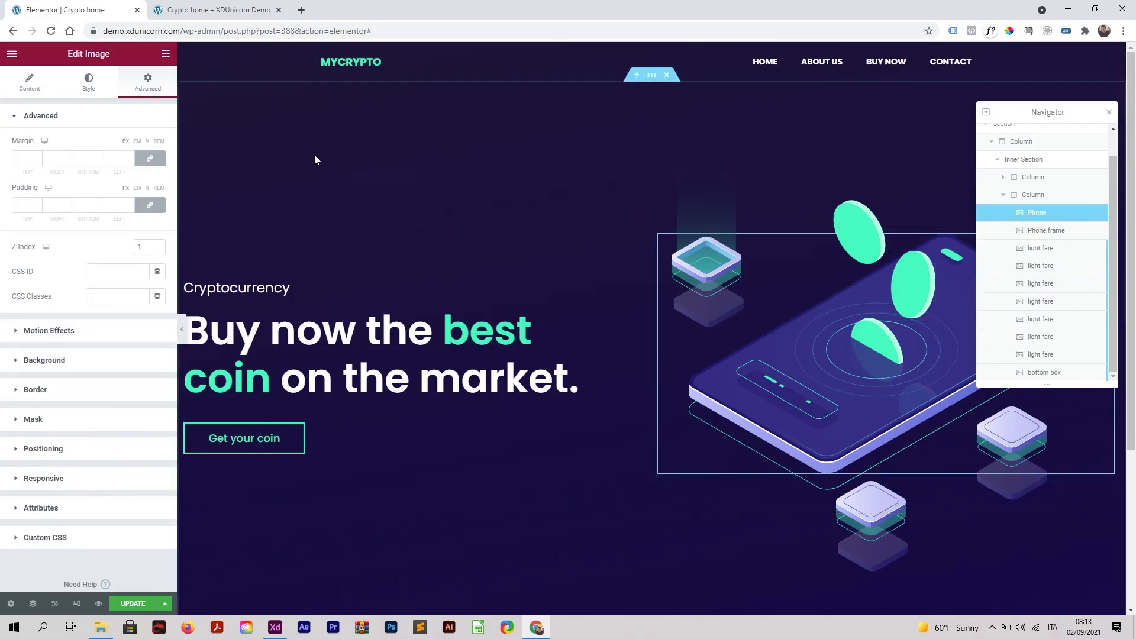
{"action": "left_click", "coordinate": [93, 339]}
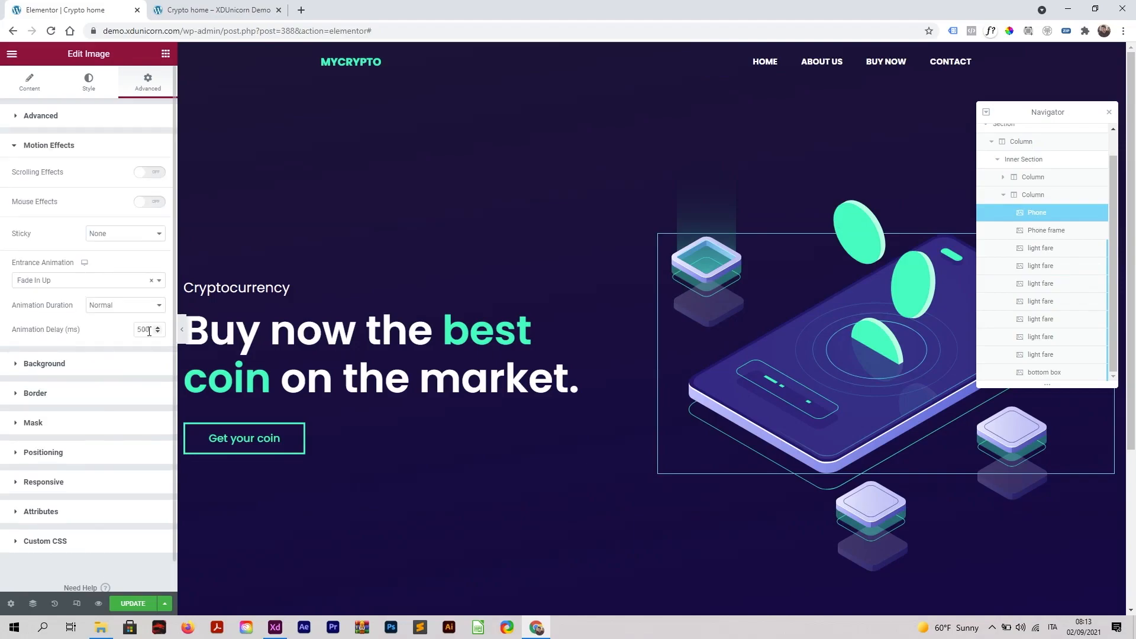
{"action": "left_click", "coordinate": [918, 294]}
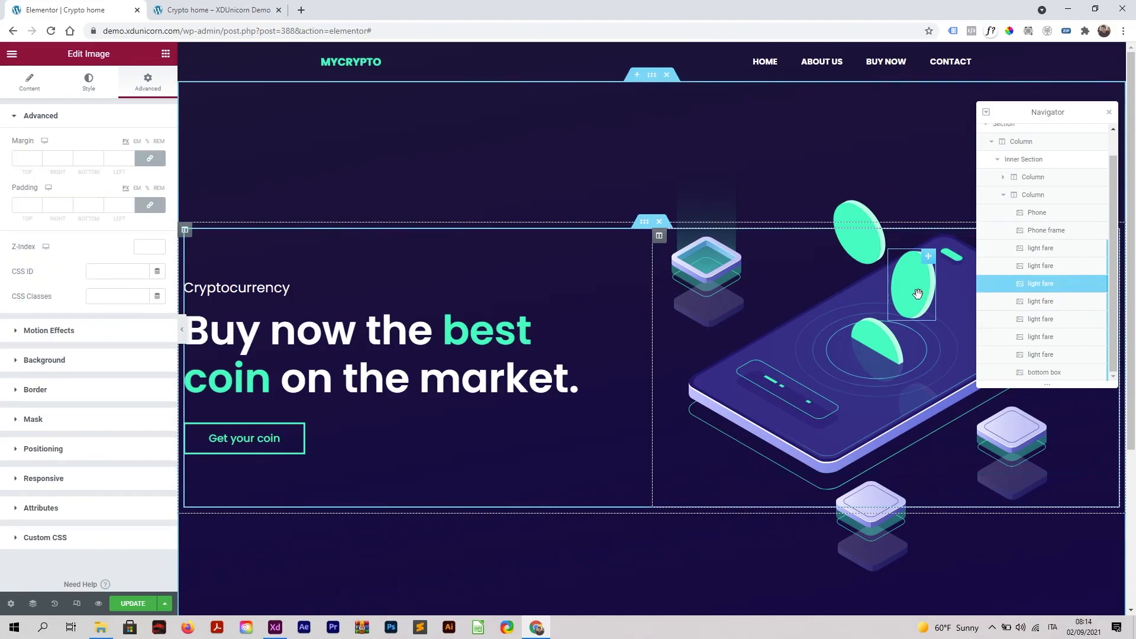
{"action": "left_click", "coordinate": [82, 333]}
{"action": "type", "text": "1000"}
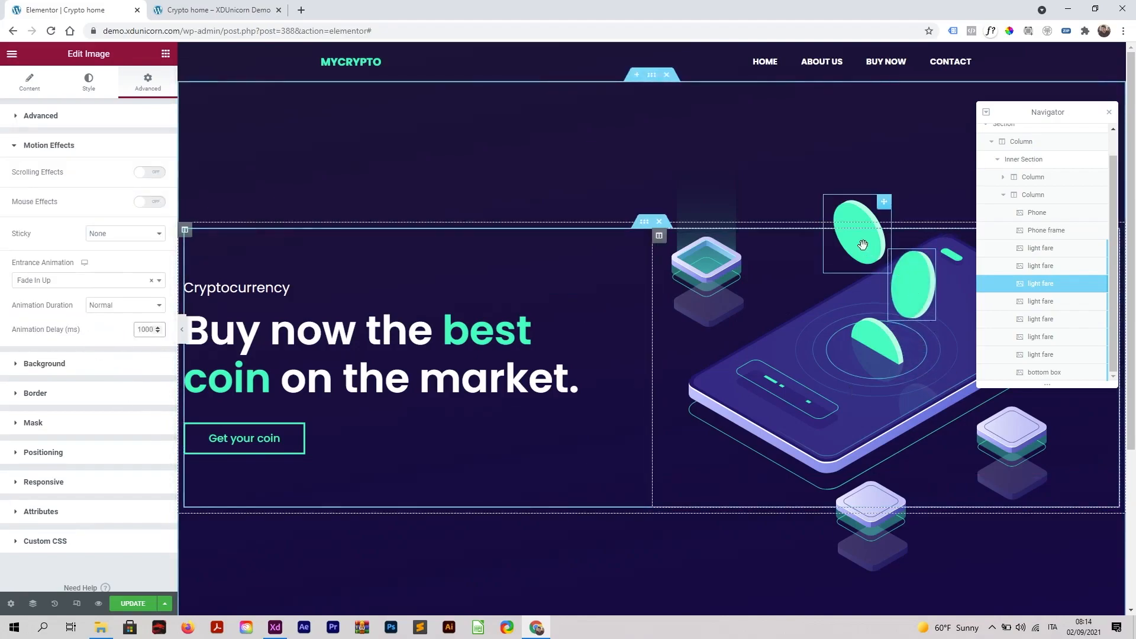
Give the uppermost coin image the Fade In Up entrance animation with a 1500 ms animation delay
{"action": "left_click", "coordinate": [854, 214]}
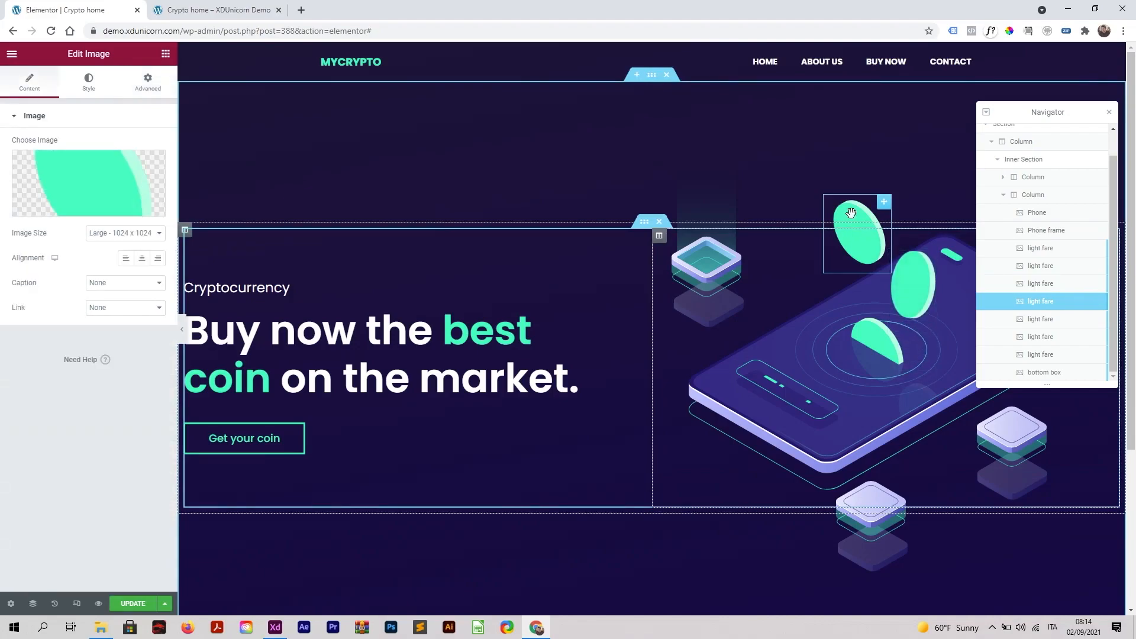
{"action": "left_click", "coordinate": [150, 88]}
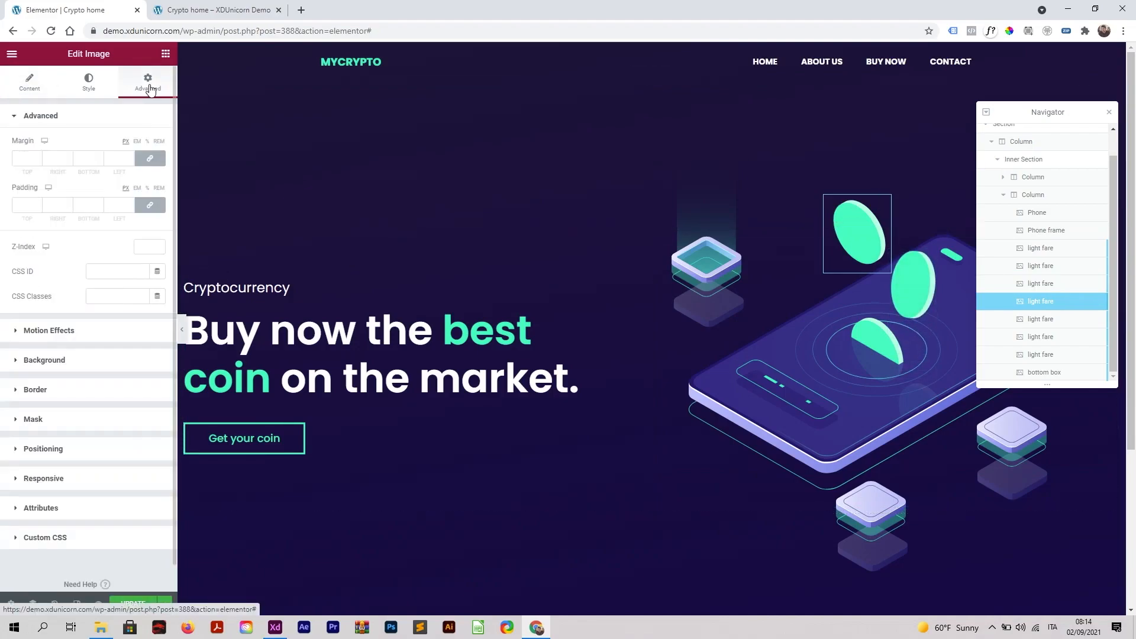
{"action": "left_click", "coordinate": [85, 341]}
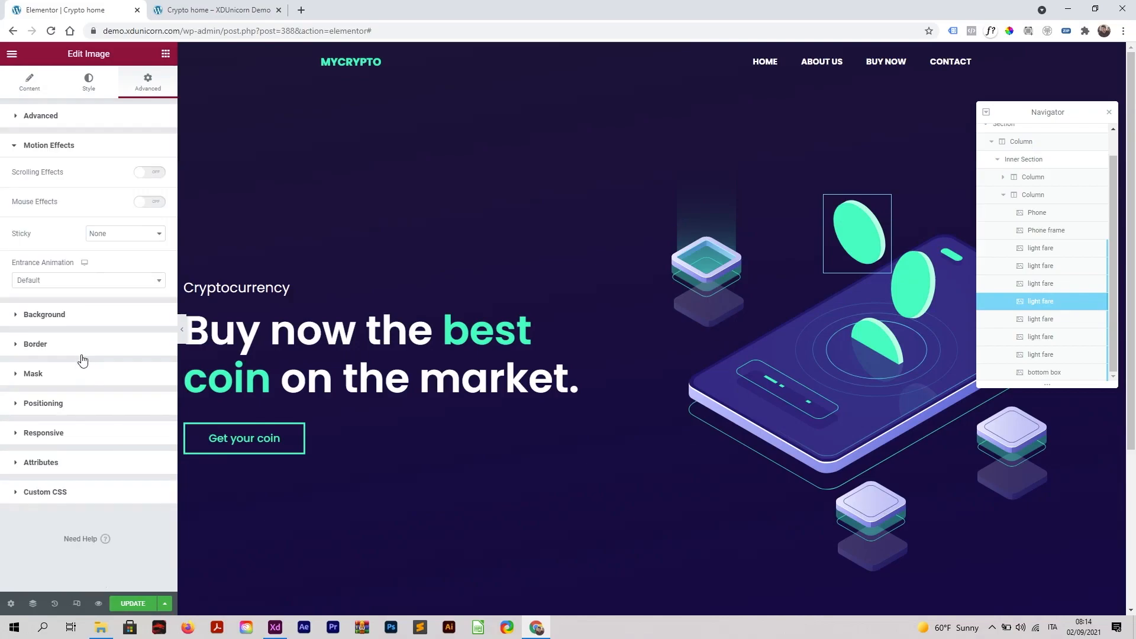
{"action": "left_click", "coordinate": [69, 282]}
{"action": "left_click", "coordinate": [78, 390]}
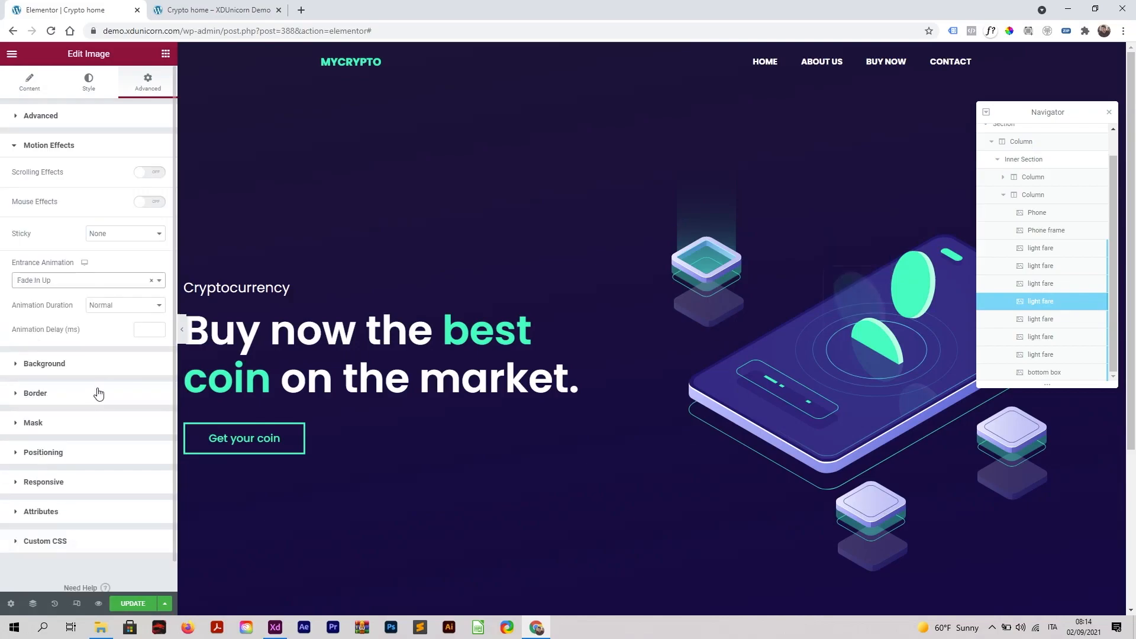
{"action": "left_click", "coordinate": [146, 332]}
{"action": "type", "text": "1500"}
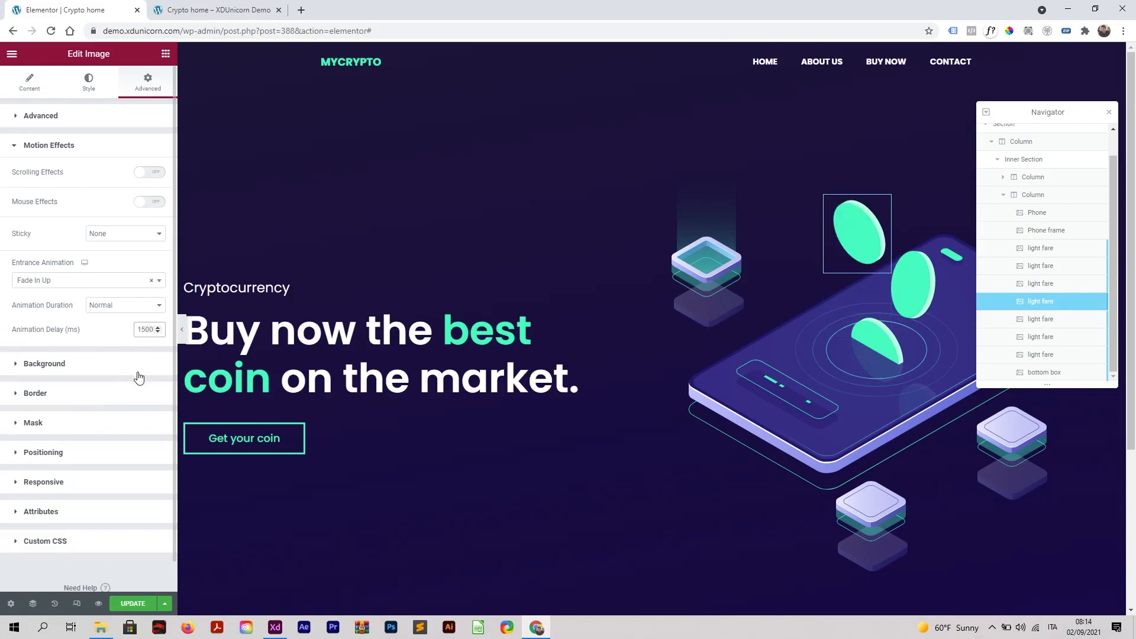
Save the page update and reload the live crypto home page to watch the entrance animations
{"action": "left_click", "coordinate": [138, 603]}
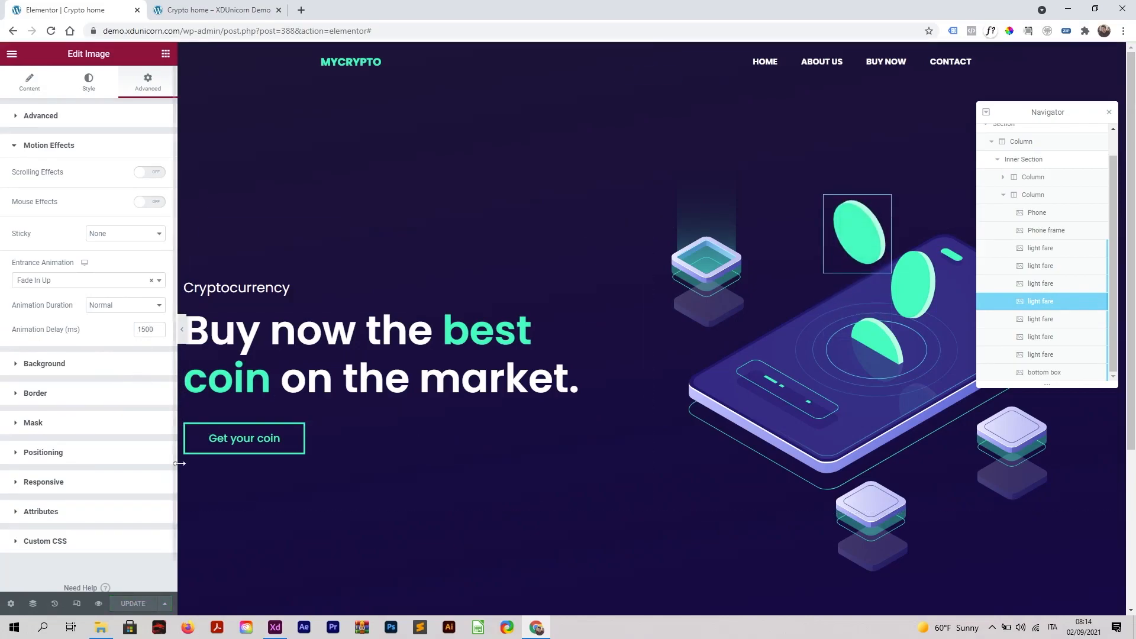
{"action": "left_click", "coordinate": [198, 10]}
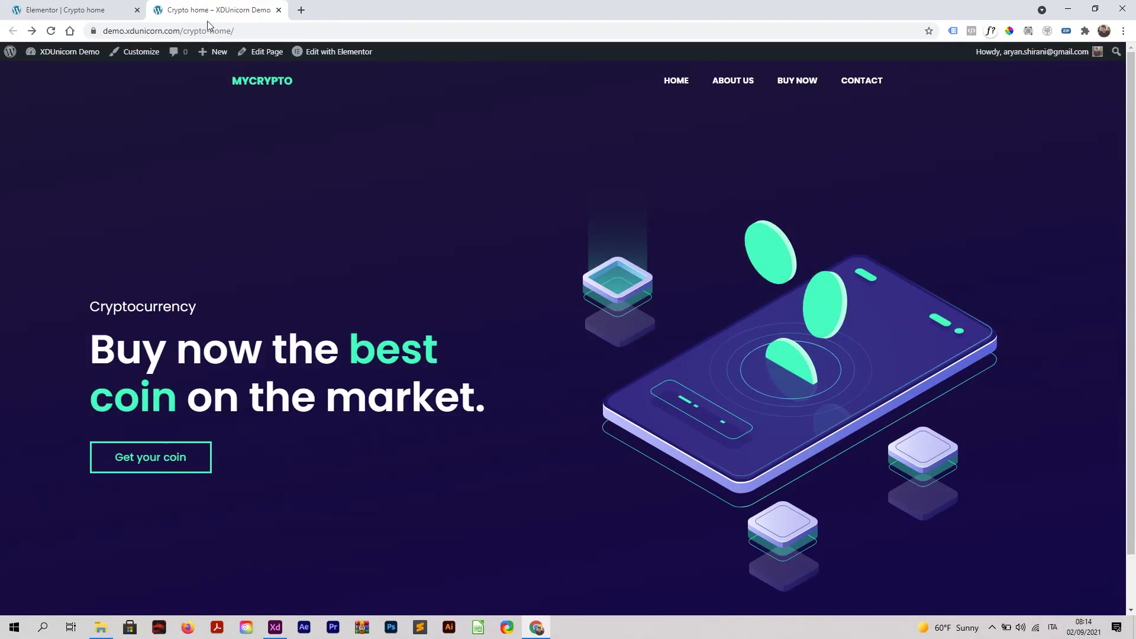
{"action": "left_click", "coordinate": [52, 31]}
{"action": "left_click", "coordinate": [51, 32]}
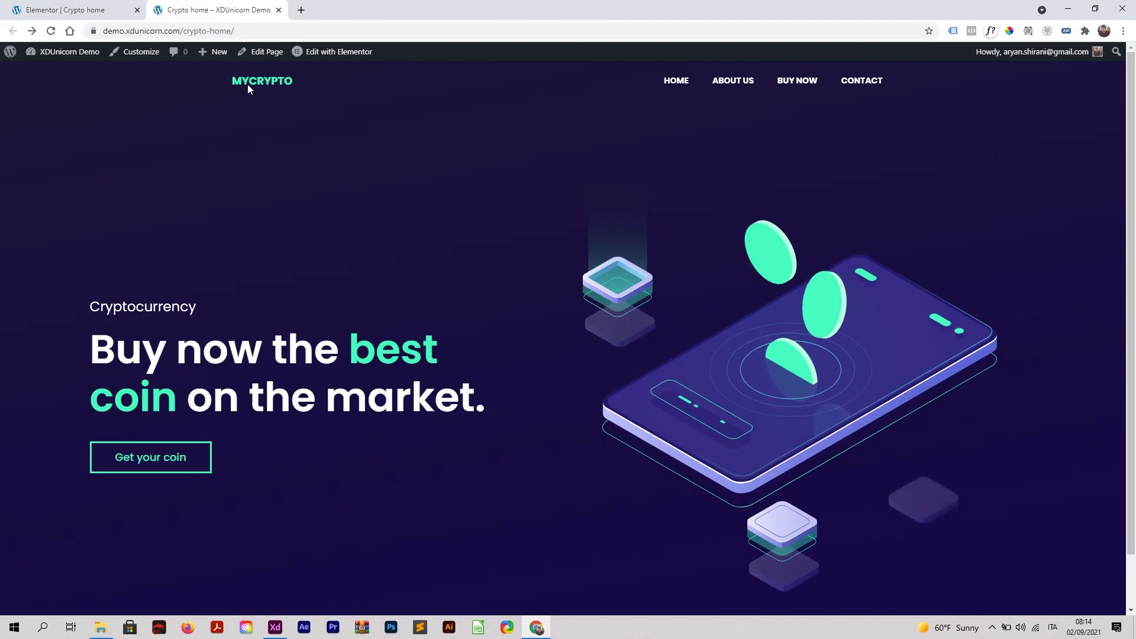
{"action": "left_click", "coordinate": [51, 31]}
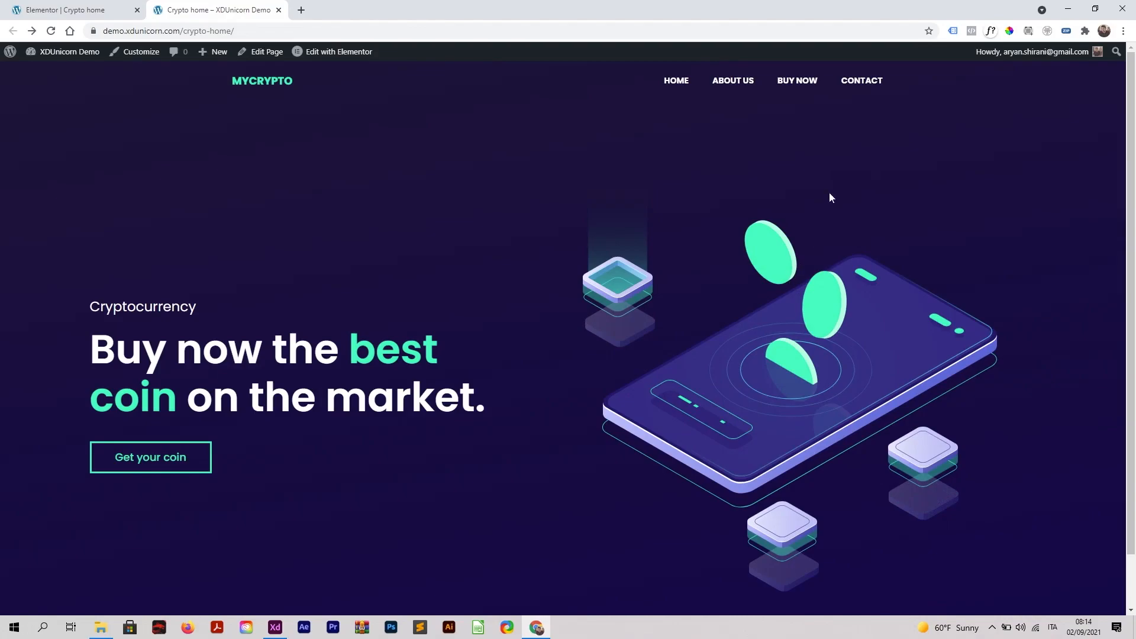
Back in the Elementor editor, set the uppermost coin's animation delay to 2000 ms and its entrance animation to Fade In Down
{"action": "left_click", "coordinate": [105, 12]}
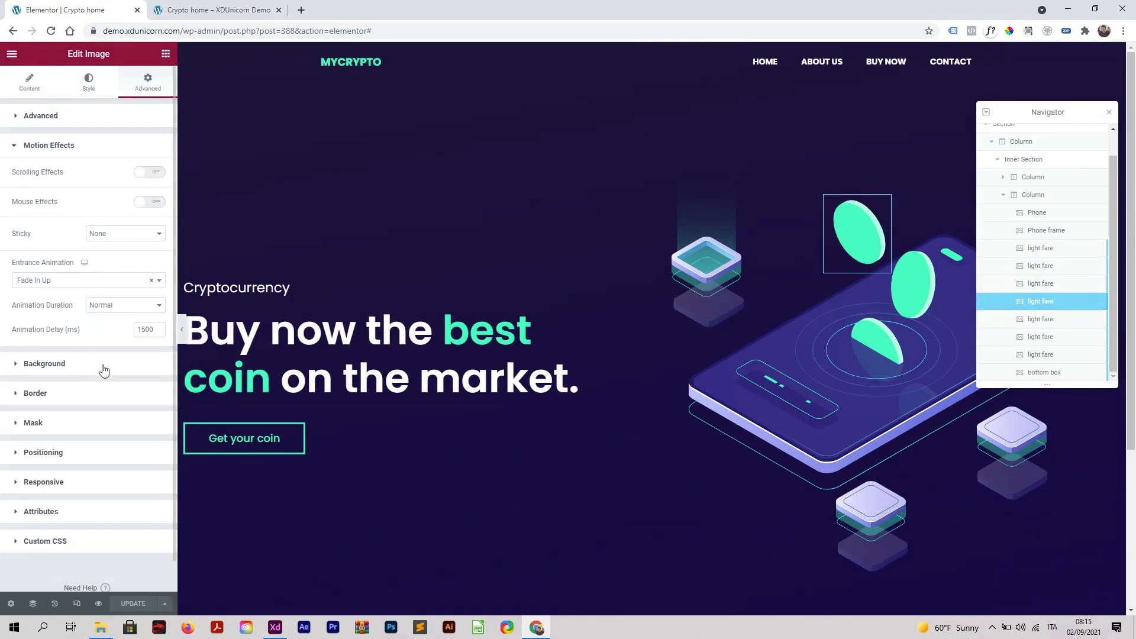
{"action": "left_click", "coordinate": [157, 332]}
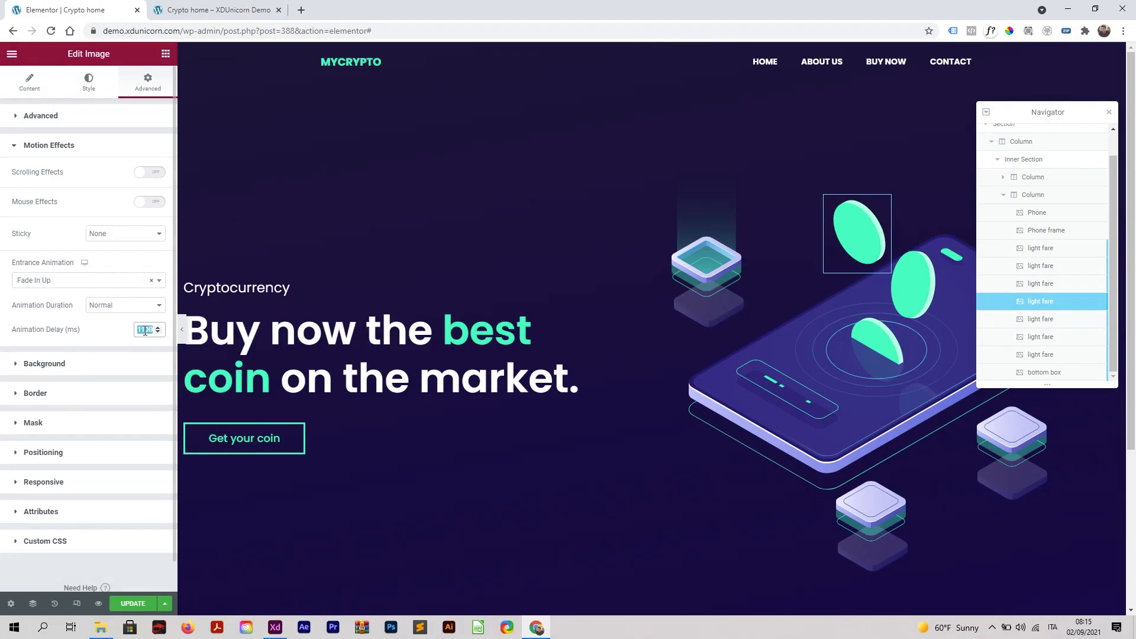
{"action": "type", "text": "000"}
{"action": "left_click", "coordinate": [61, 282]}
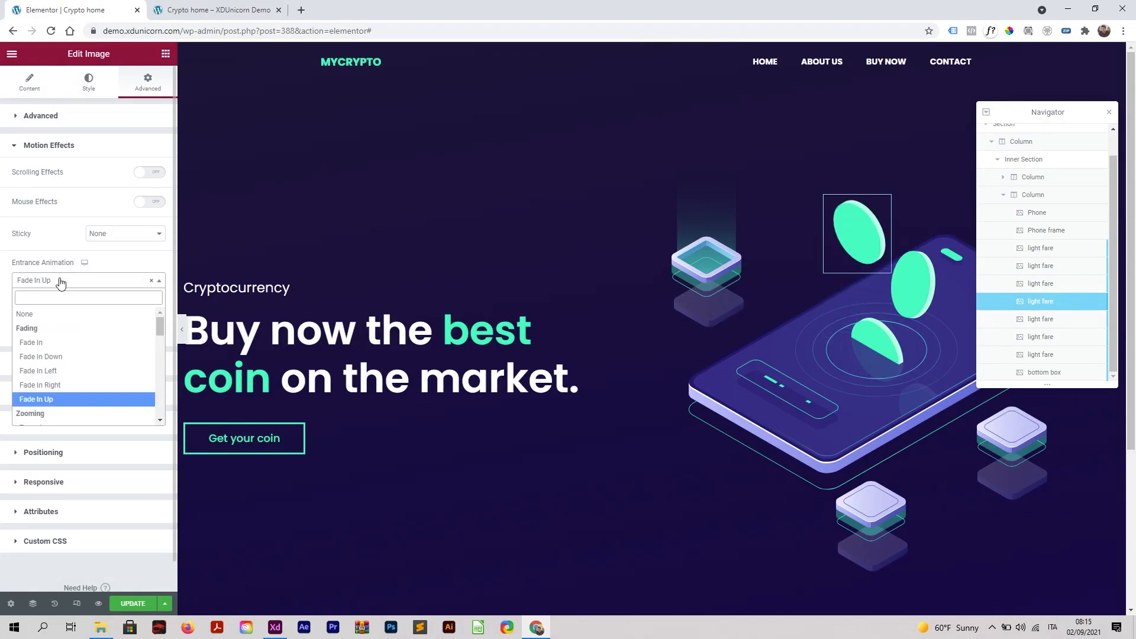
{"action": "left_click", "coordinate": [77, 360]}
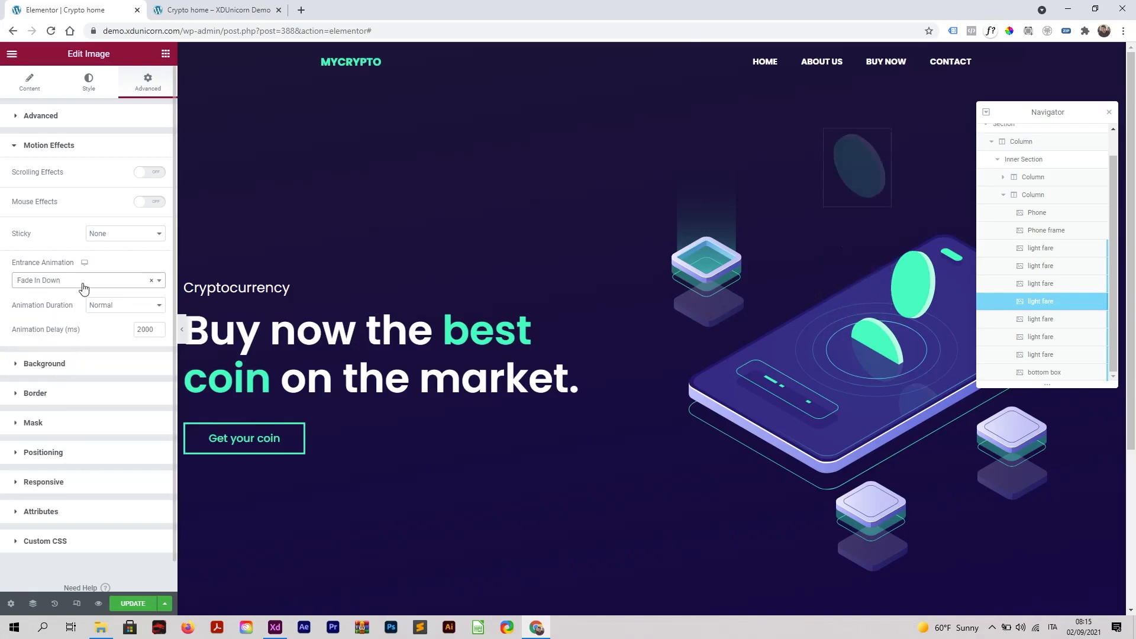
Set the middle coin's animation delay to 2500 ms and its entrance animation to Fade In Down
{"action": "left_click", "coordinate": [899, 304]}
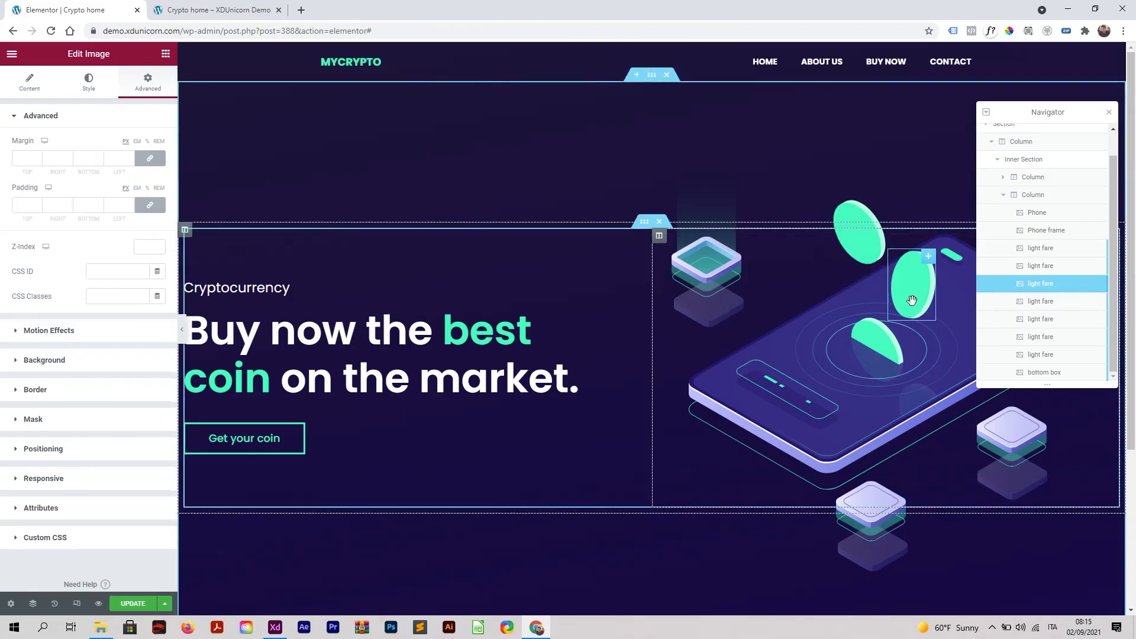
{"action": "left_click", "coordinate": [88, 335]}
{"action": "double_click", "coordinate": [151, 332]}
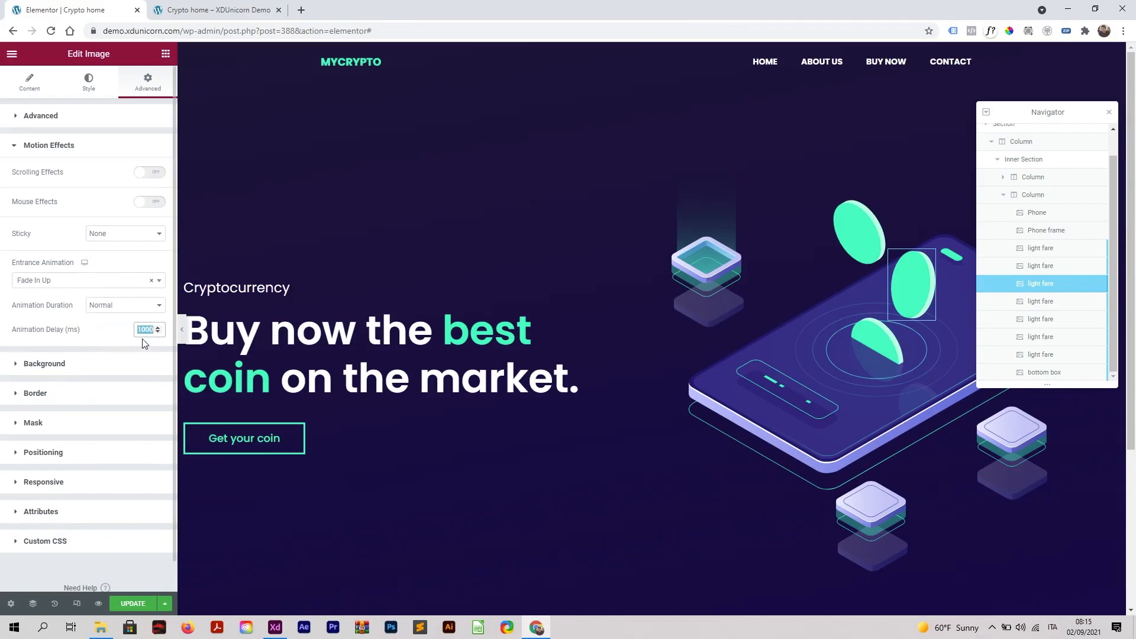
{"action": "type", "text": "2500"}
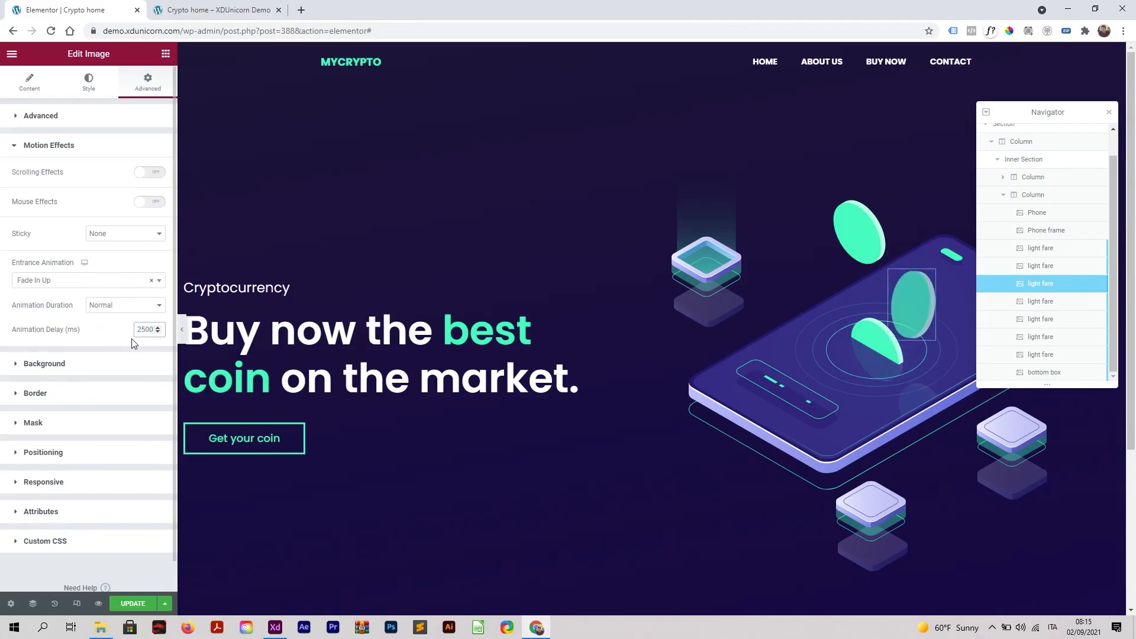
{"action": "left_click", "coordinate": [66, 286]}
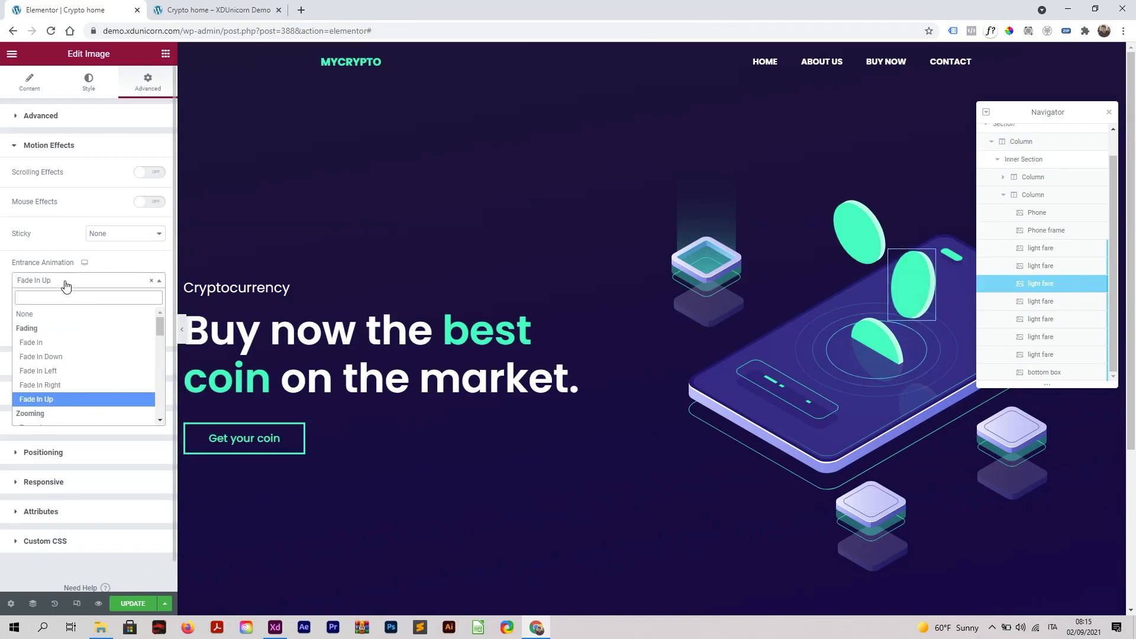
{"action": "left_click", "coordinate": [75, 359]}
Save the coin animation changes and reload the live page to replay the hero animation
{"action": "left_click", "coordinate": [142, 601]}
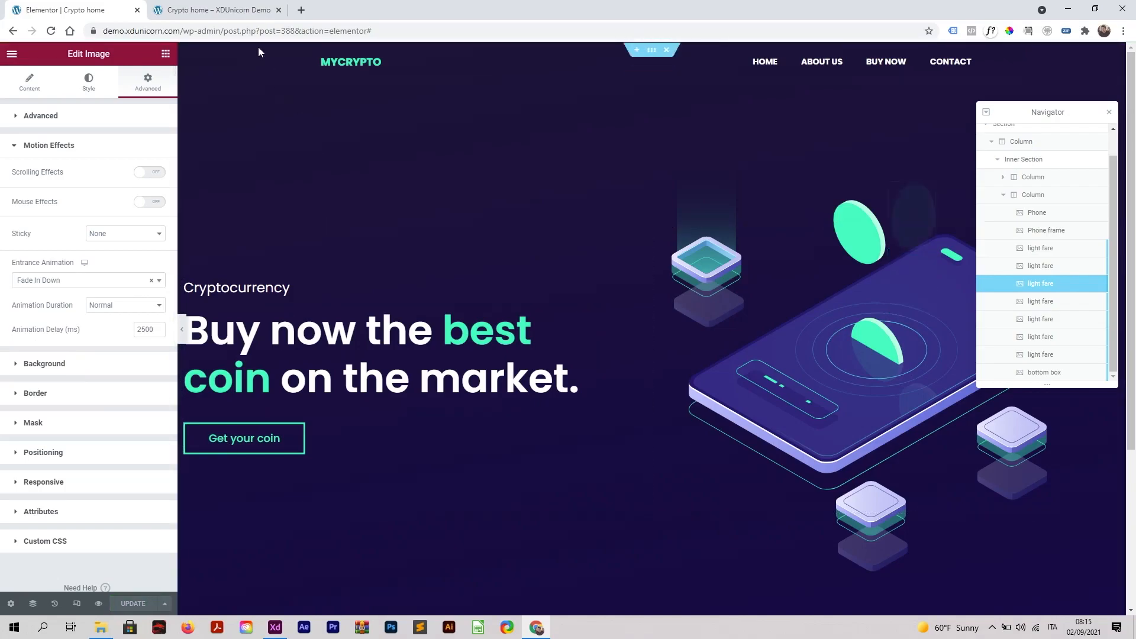
{"action": "left_click", "coordinate": [213, 10]}
{"action": "left_click", "coordinate": [51, 31]}
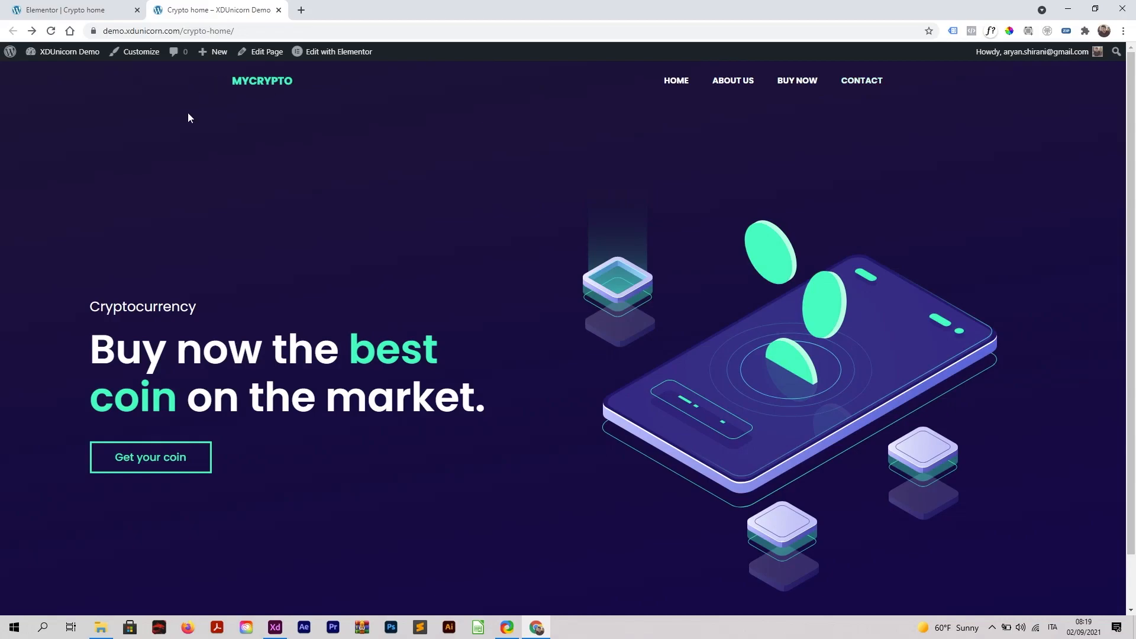
Set the header section's boxed content width to 1600 to match the hero's inner section, and preview it without the editing panel
{"action": "left_click", "coordinate": [62, 5]}
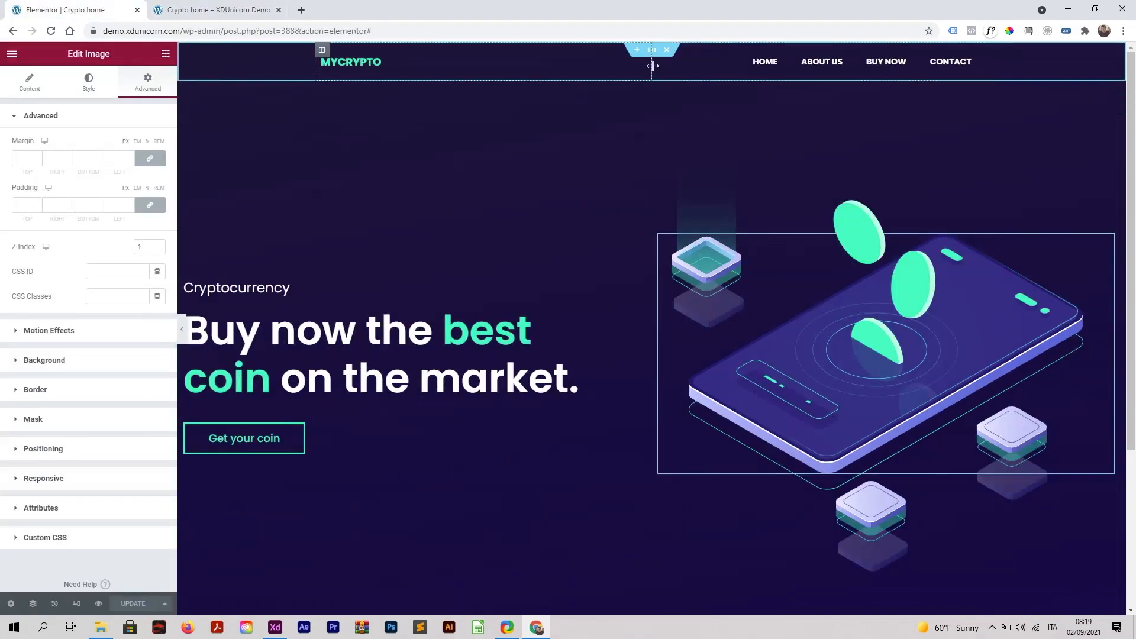
{"action": "left_click", "coordinate": [653, 55]}
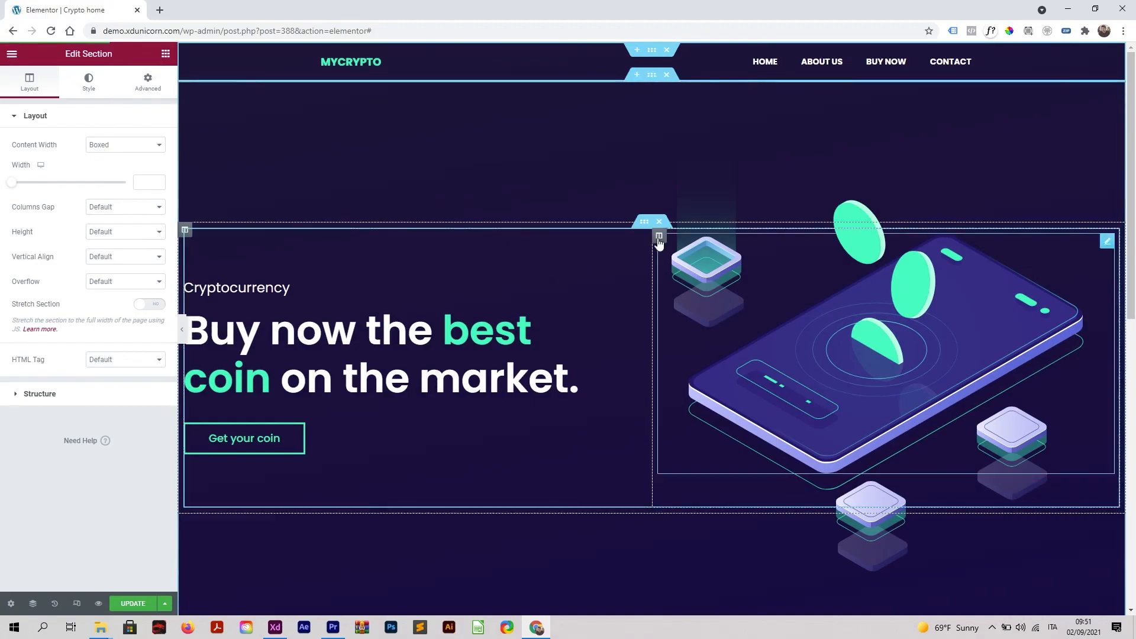
{"action": "left_click", "coordinate": [645, 224]}
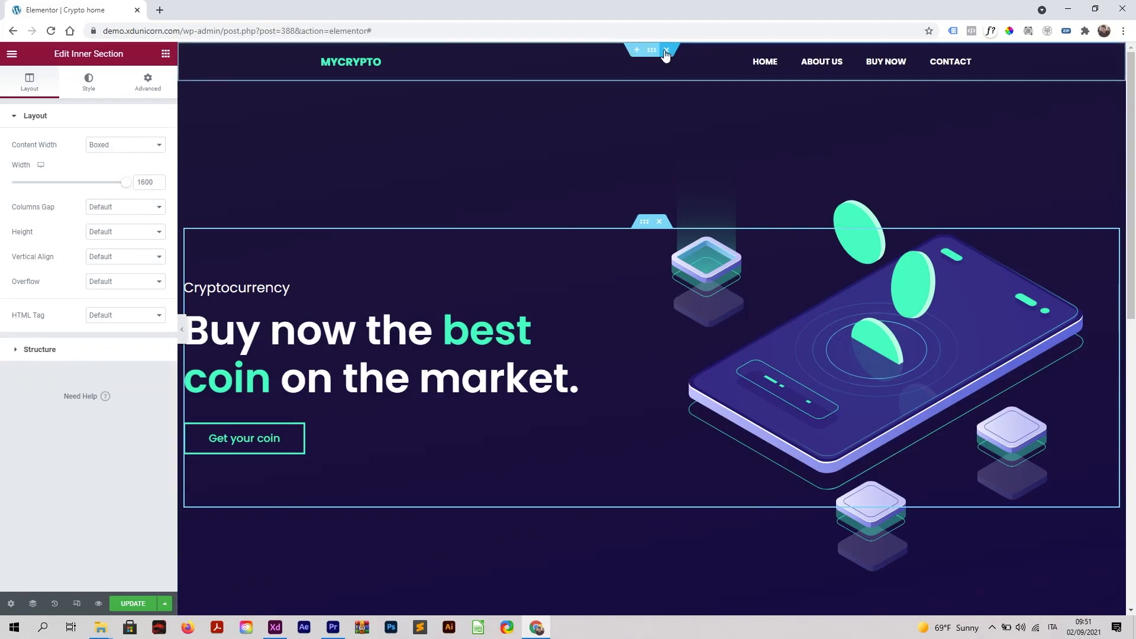
{"action": "left_click", "coordinate": [654, 55]}
{"action": "left_click_drag", "start_coordinate": [13, 184], "coordinate": [151, 185]}
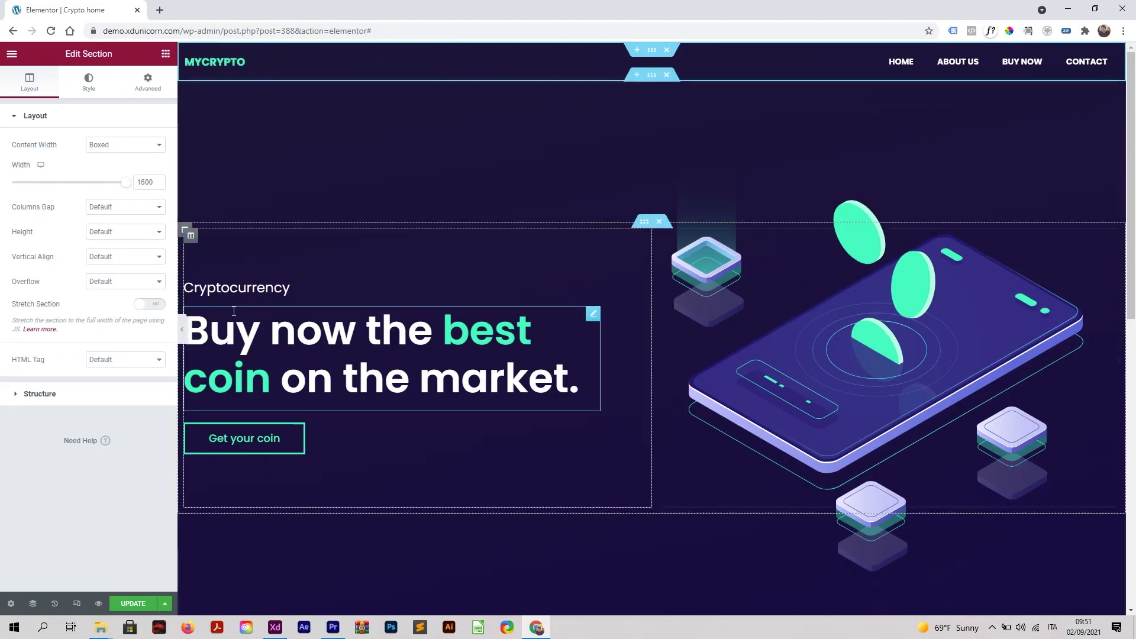
{"action": "left_click", "coordinate": [185, 334]}
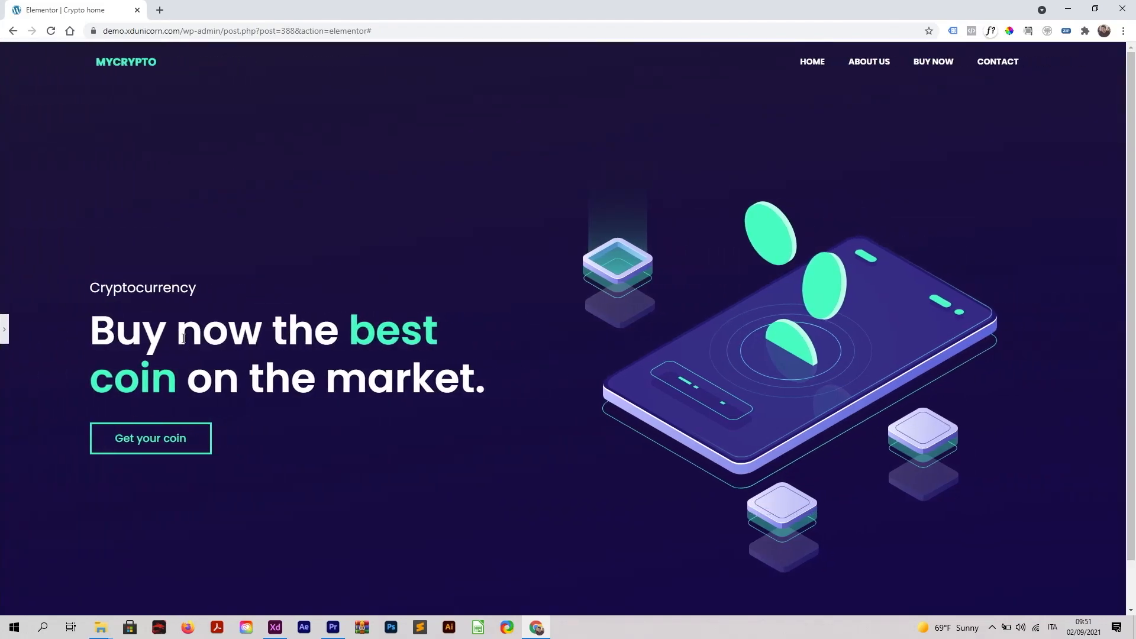
{"action": "left_click", "coordinate": [5, 329]}
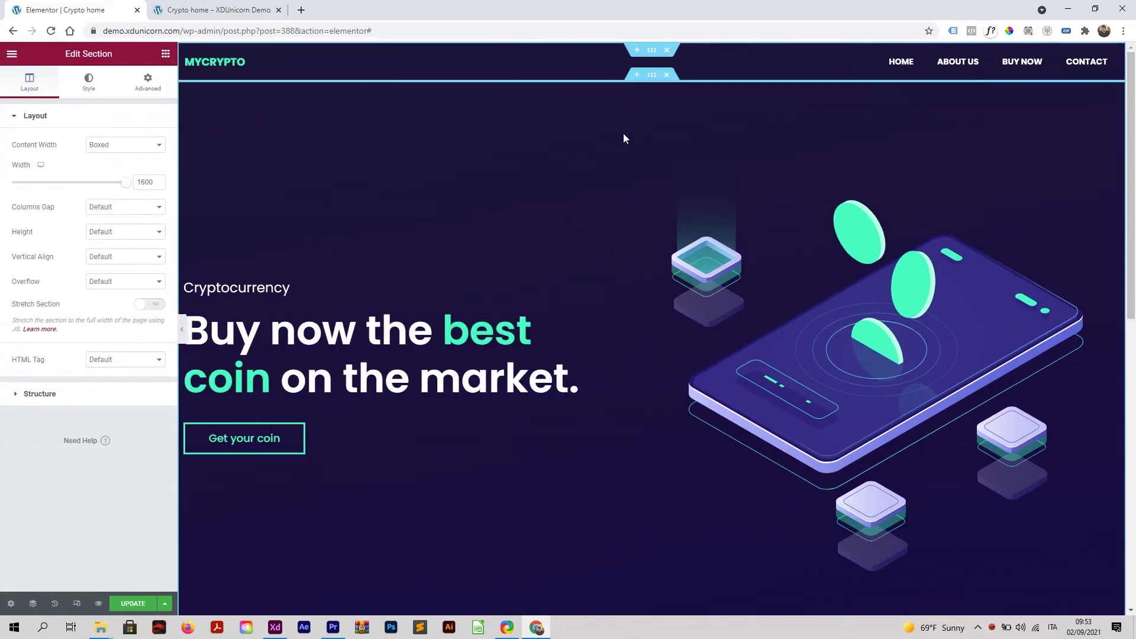
Unlink the header section's padding and set it to 2% top, 8% right, 0 bottom and 8% left, previewing it without the editing panel
{"action": "left_click_drag", "start_coordinate": [652, 51], "coordinate": [651, 52]}
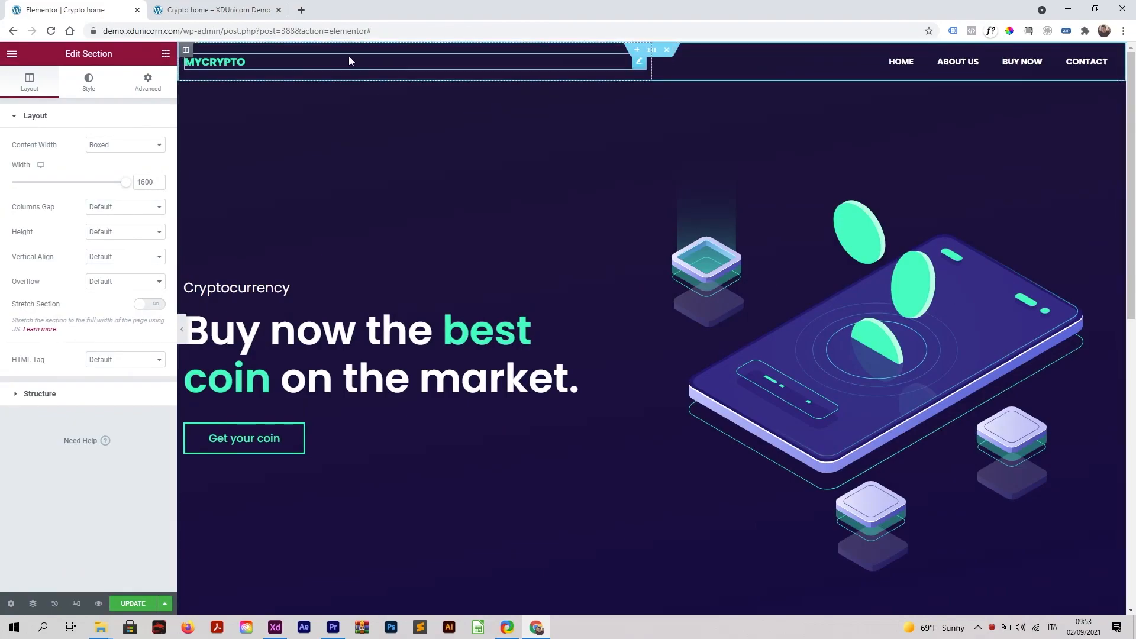
{"action": "left_click", "coordinate": [145, 84]}
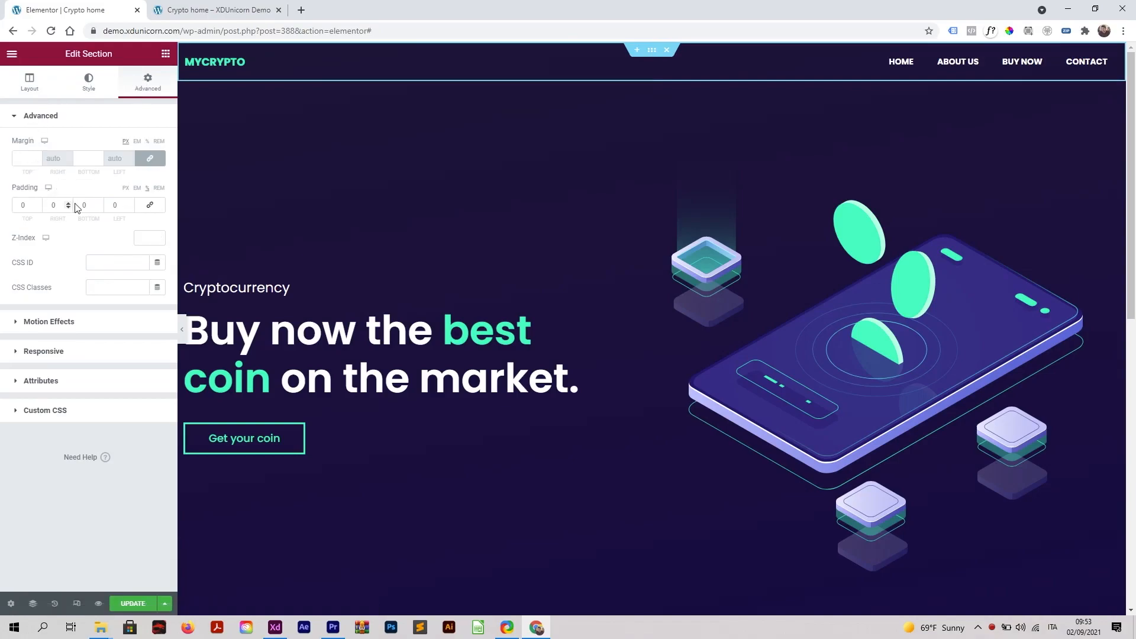
{"action": "left_click", "coordinate": [152, 207]}
{"action": "left_click", "coordinate": [38, 203]}
{"action": "left_click", "coordinate": [38, 203]}
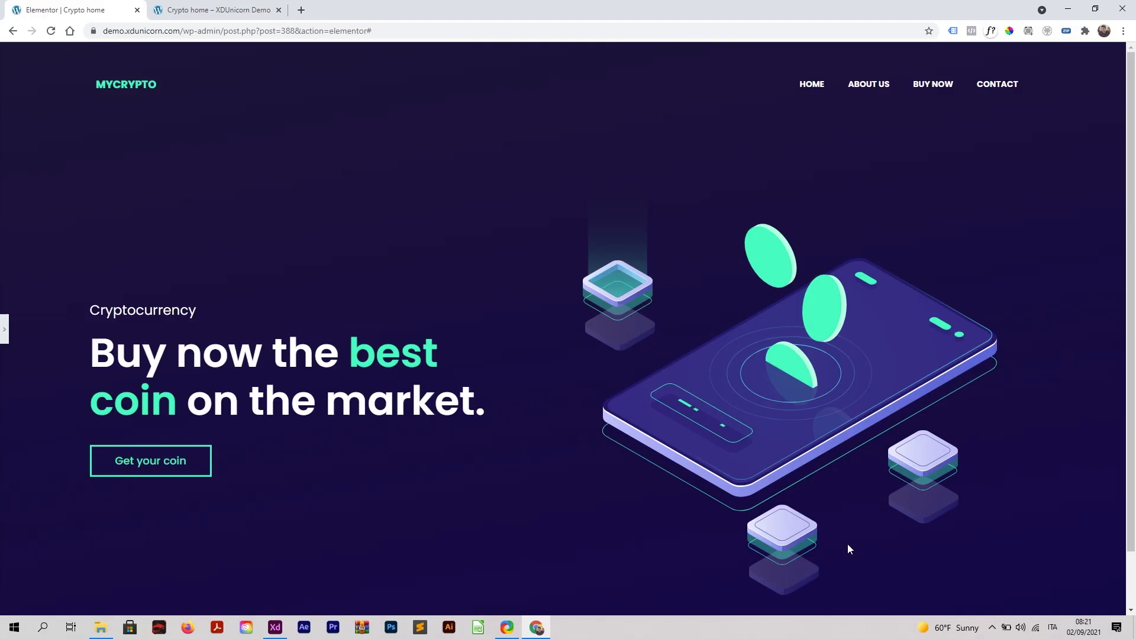
{"action": "key", "text": "ctrl+p"}
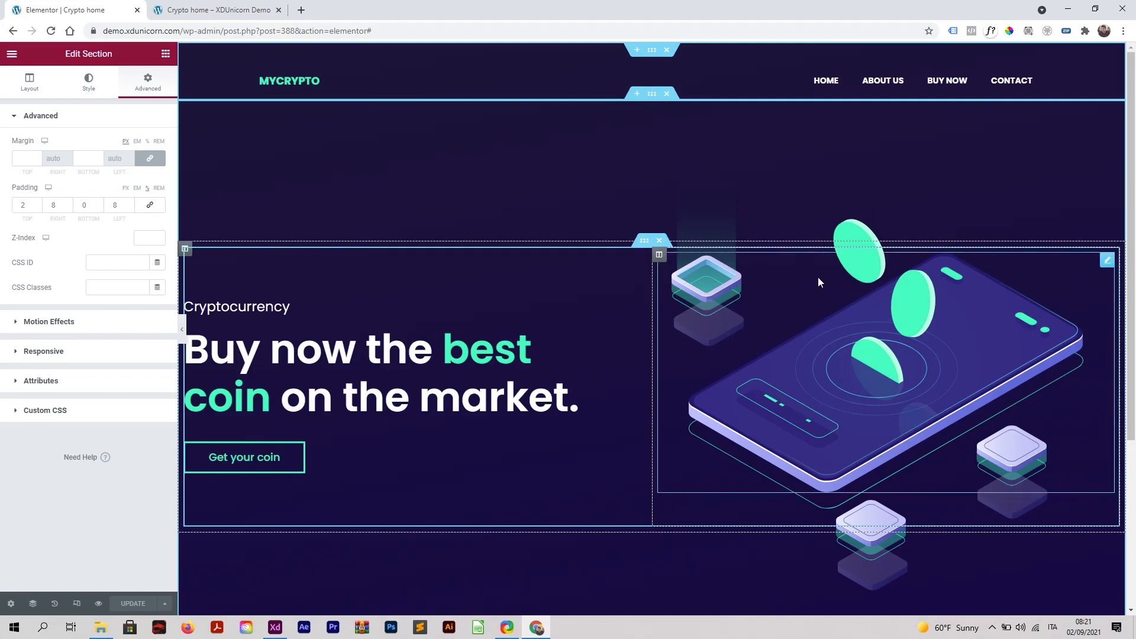
Switch to the mobile responsive view, review the stacked hero layout, and open the style settings of the cube image over the phone
{"action": "left_click", "coordinate": [77, 604]}
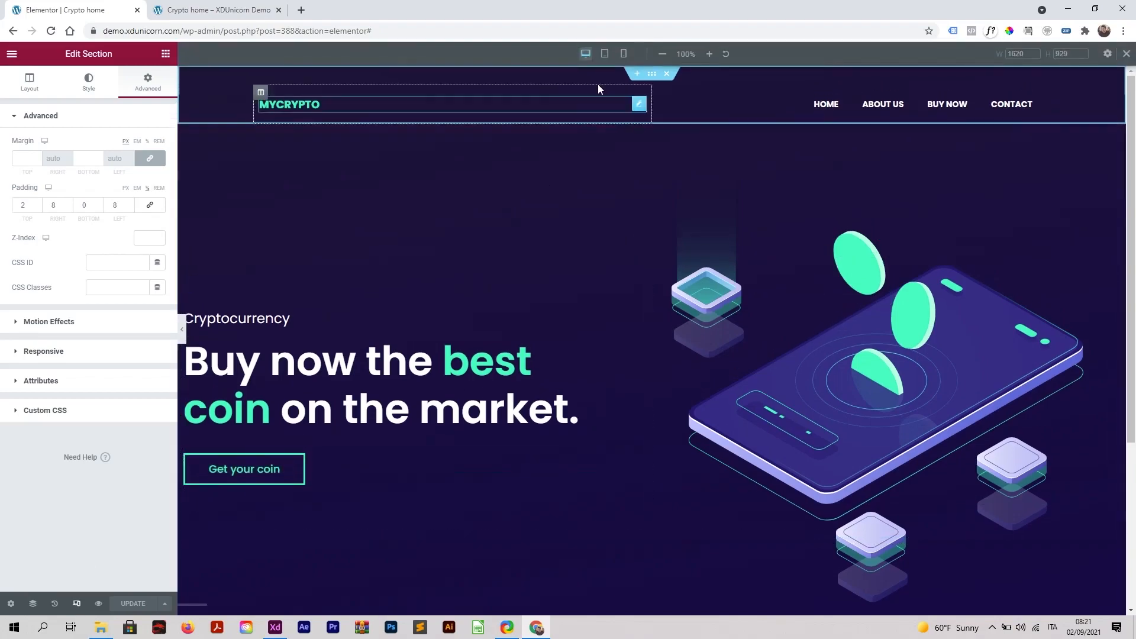
{"action": "left_click", "coordinate": [625, 55]}
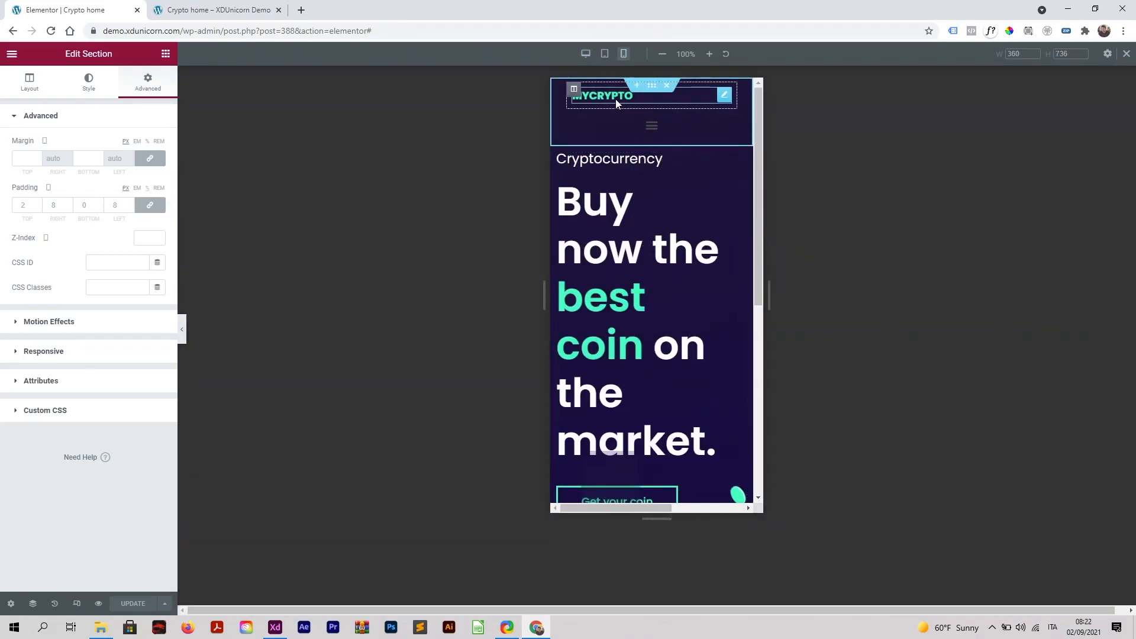
{"action": "scroll", "coordinate": [605, 147], "scroll_direction": "down", "scroll_amount": 5}
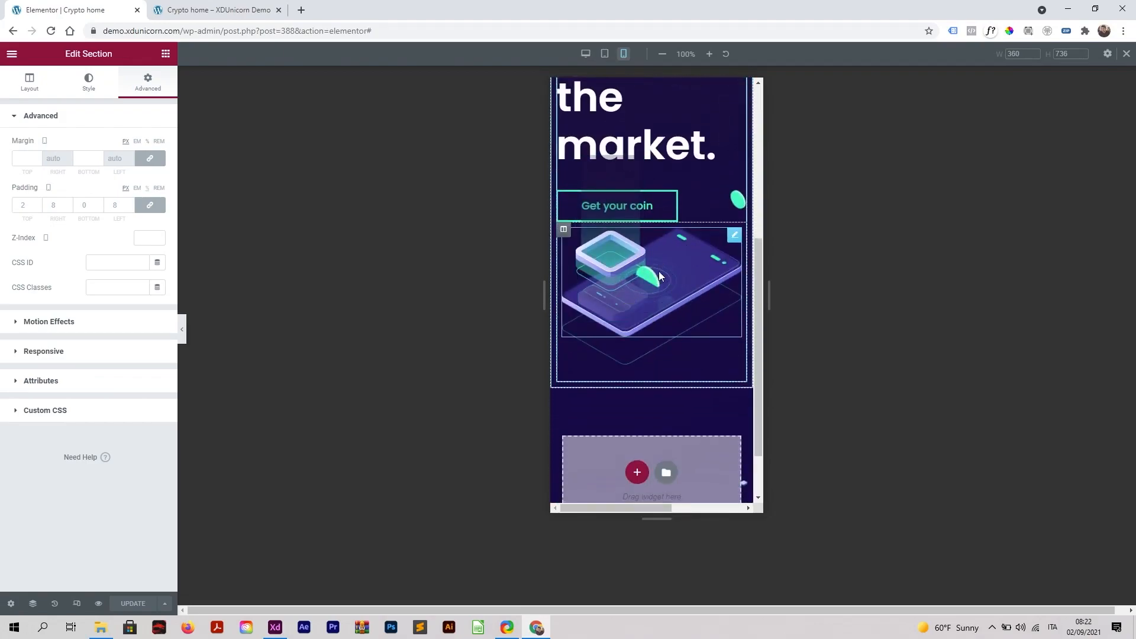
{"action": "scroll", "coordinate": [668, 314], "scroll_direction": "up", "scroll_amount": 1}
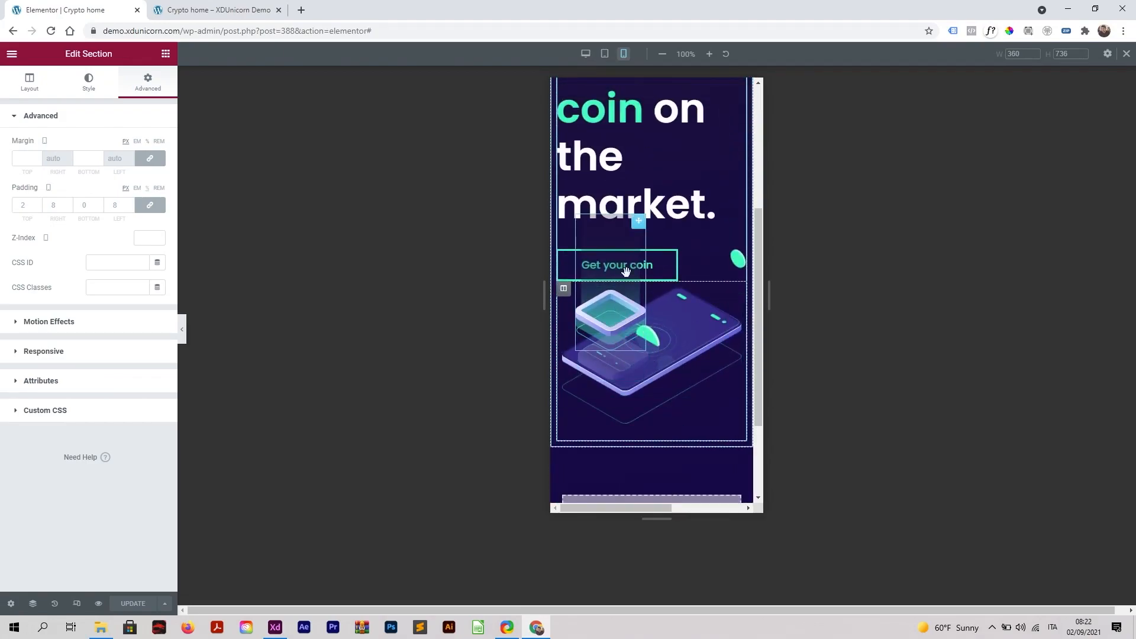
{"action": "left_click", "coordinate": [616, 318]}
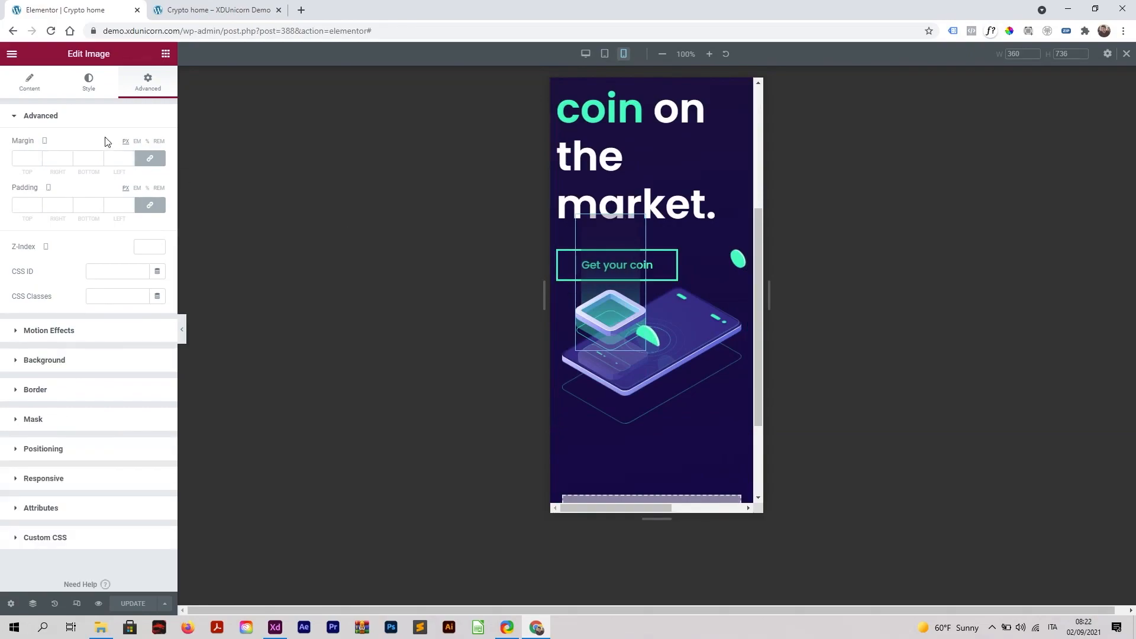
{"action": "left_click", "coordinate": [88, 88]}
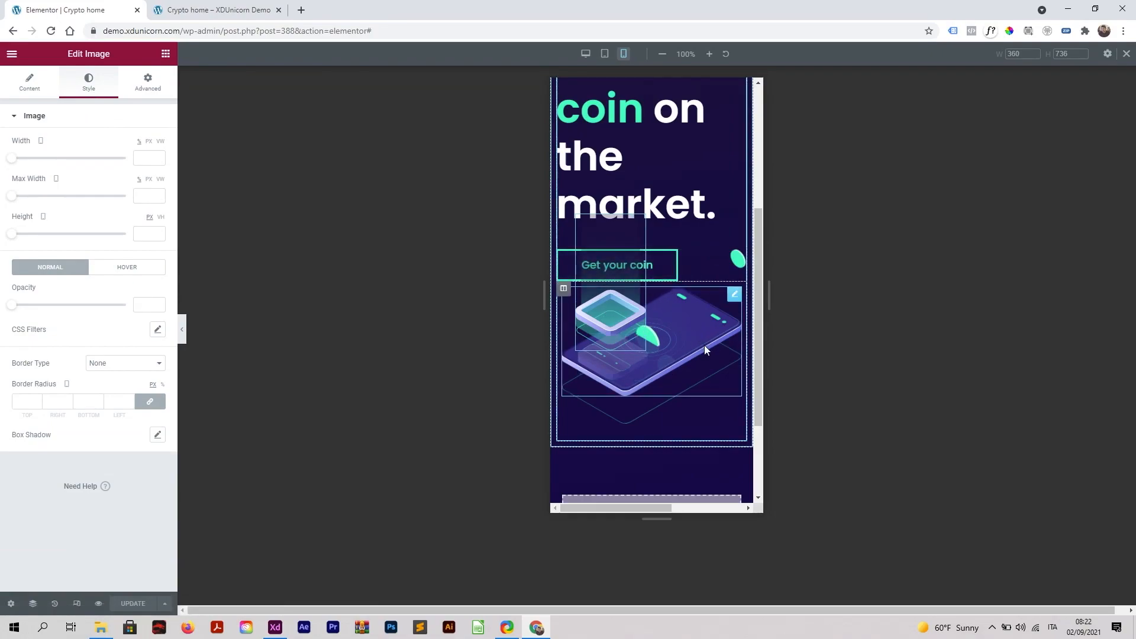
Set the header section's mobile padding to 0 on all sides
{"action": "scroll", "coordinate": [704, 346], "scroll_direction": "up", "scroll_amount": 5}
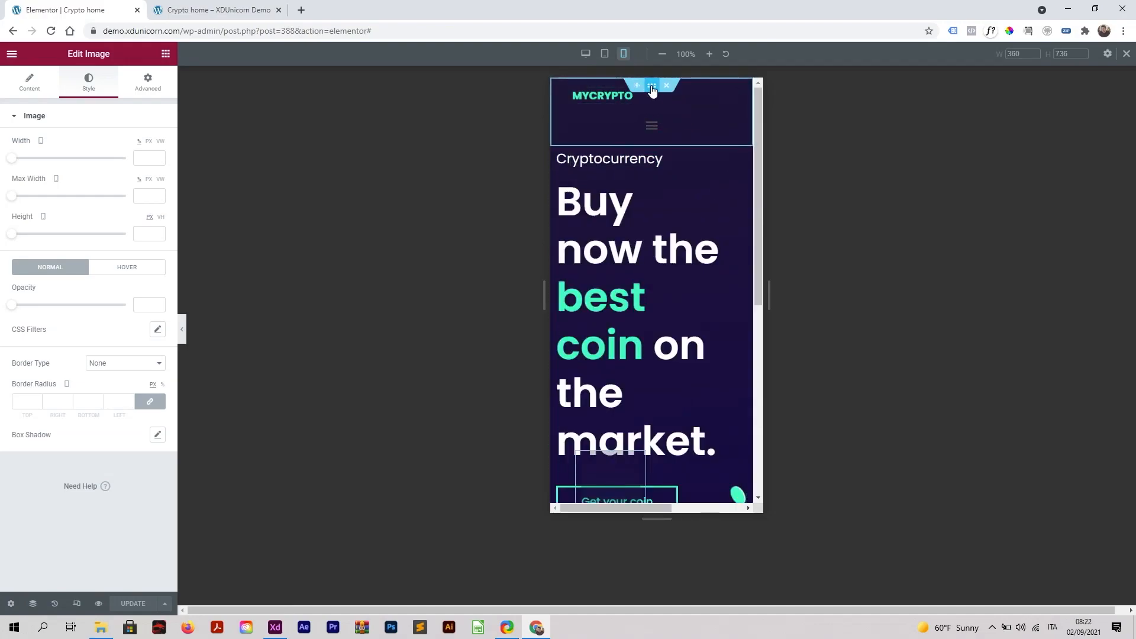
{"action": "left_click", "coordinate": [652, 87]}
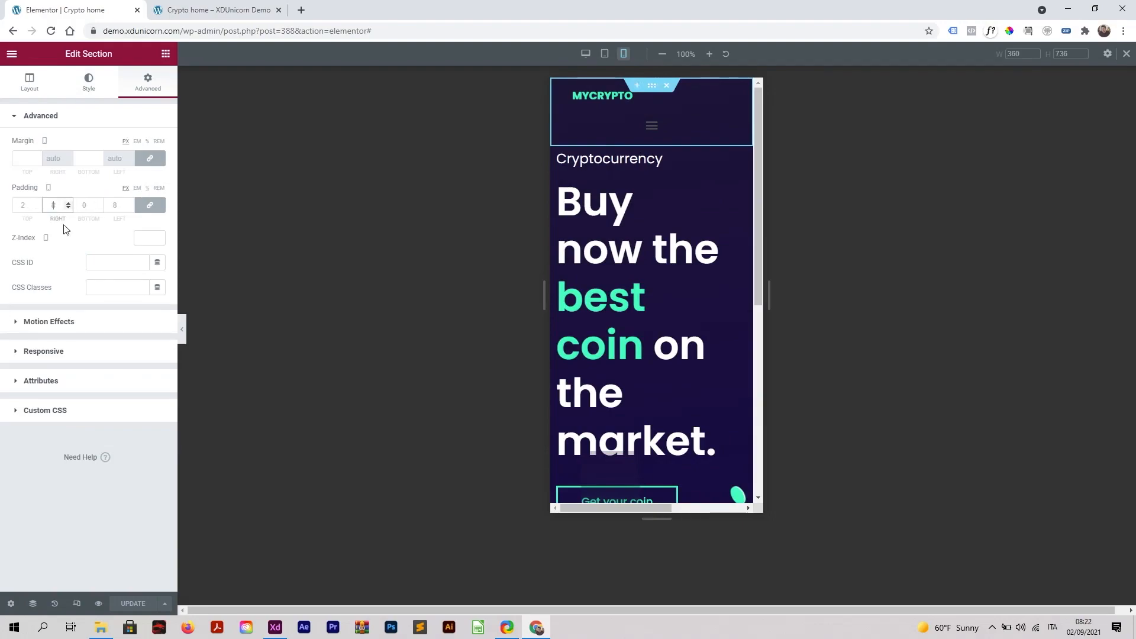
{"action": "type", "text": "0"}
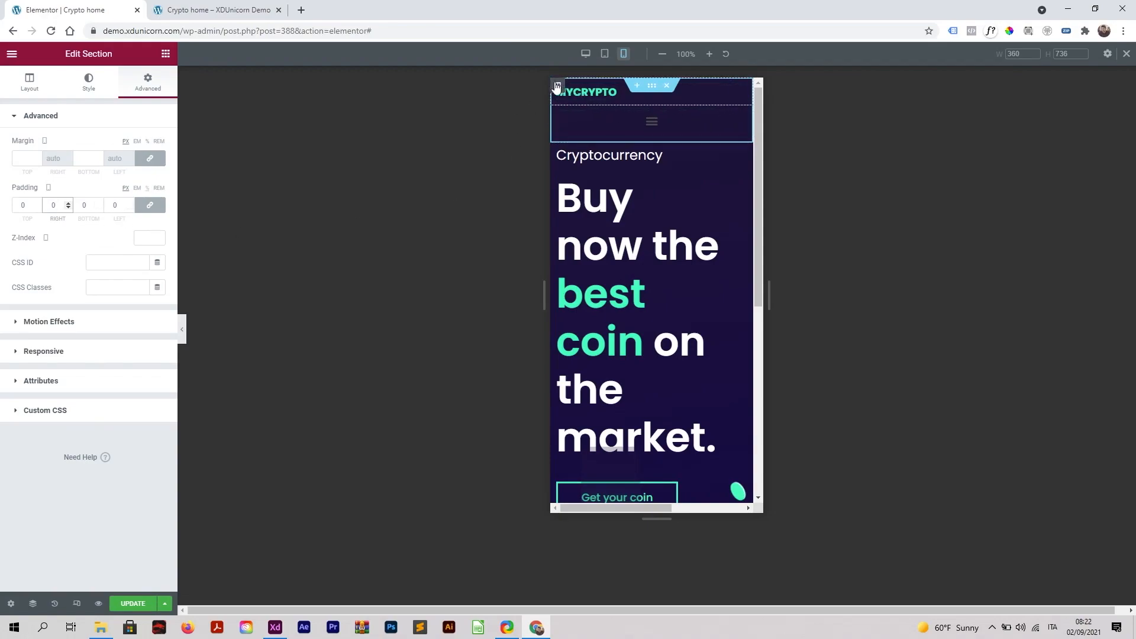
Set the mobile column width of both header columns, logo and navigation menu, to 50%
{"action": "left_click", "coordinate": [557, 86]}
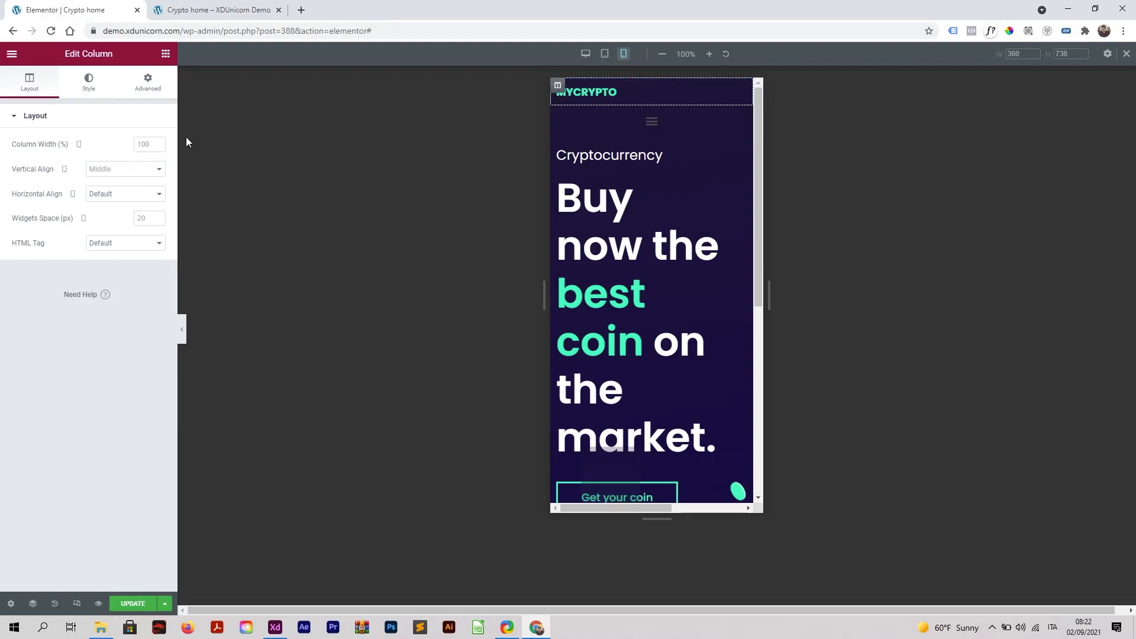
{"action": "type", "text": "50"}
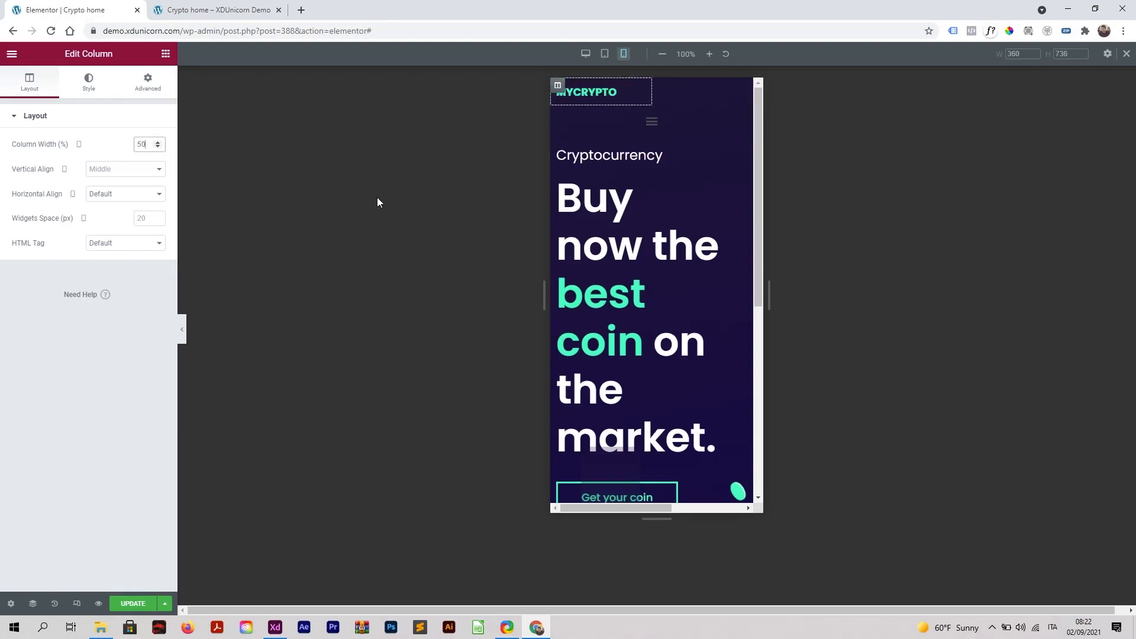
{"action": "left_click", "coordinate": [558, 113]}
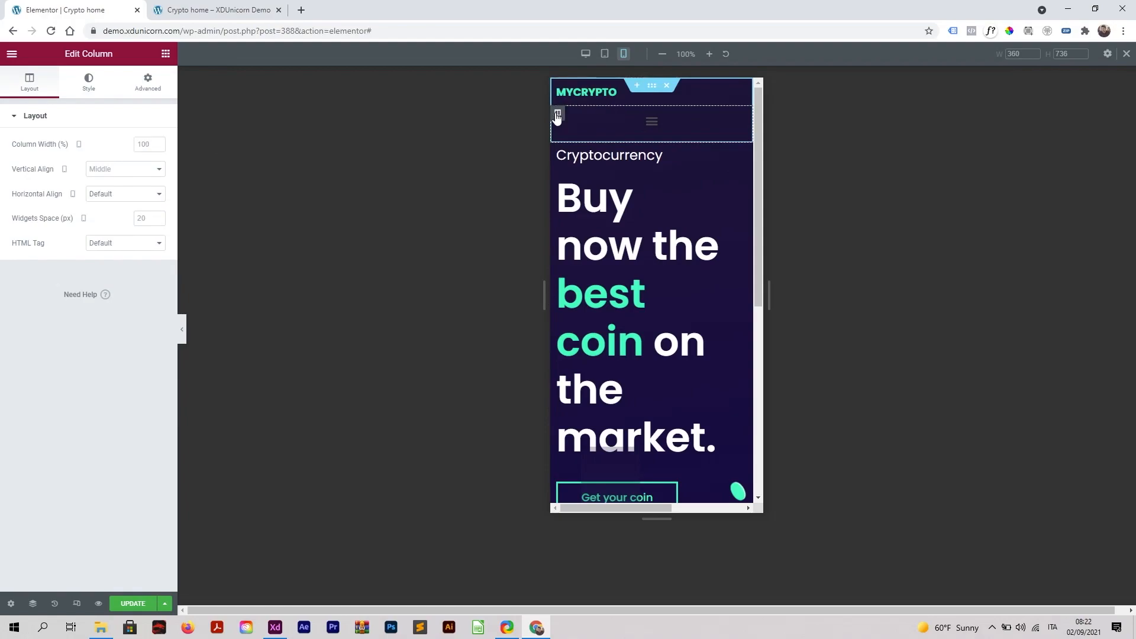
{"action": "left_click", "coordinate": [142, 144]}
{"action": "type", "text": "50"}
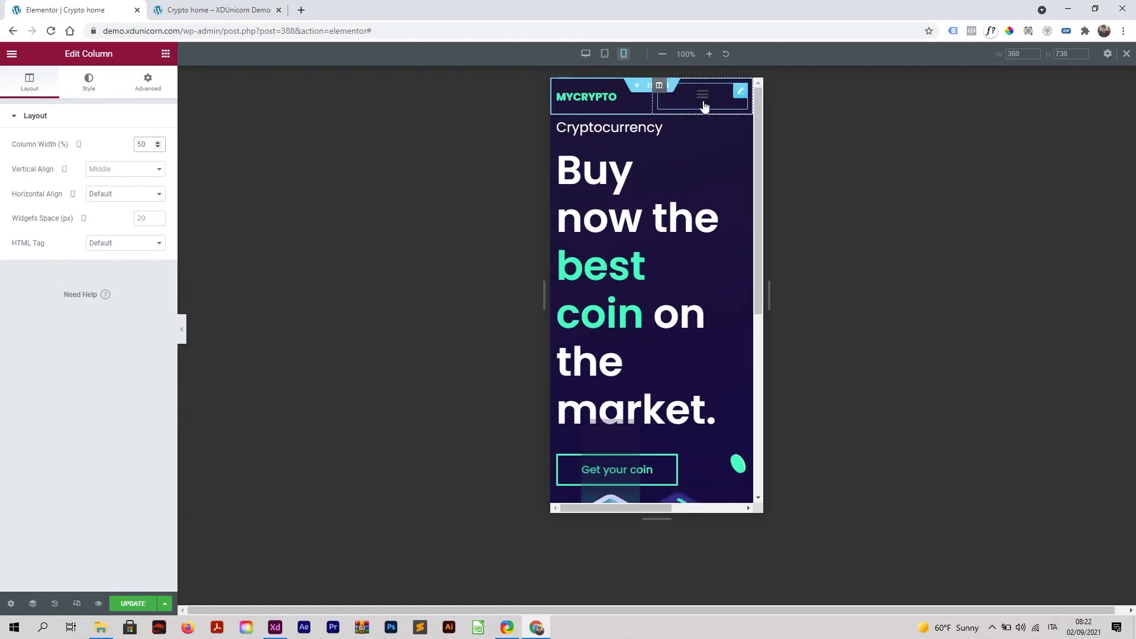
Set the nav menu widget's mobile positioning width to Inline (auto)
{"action": "left_click", "coordinate": [740, 91]}
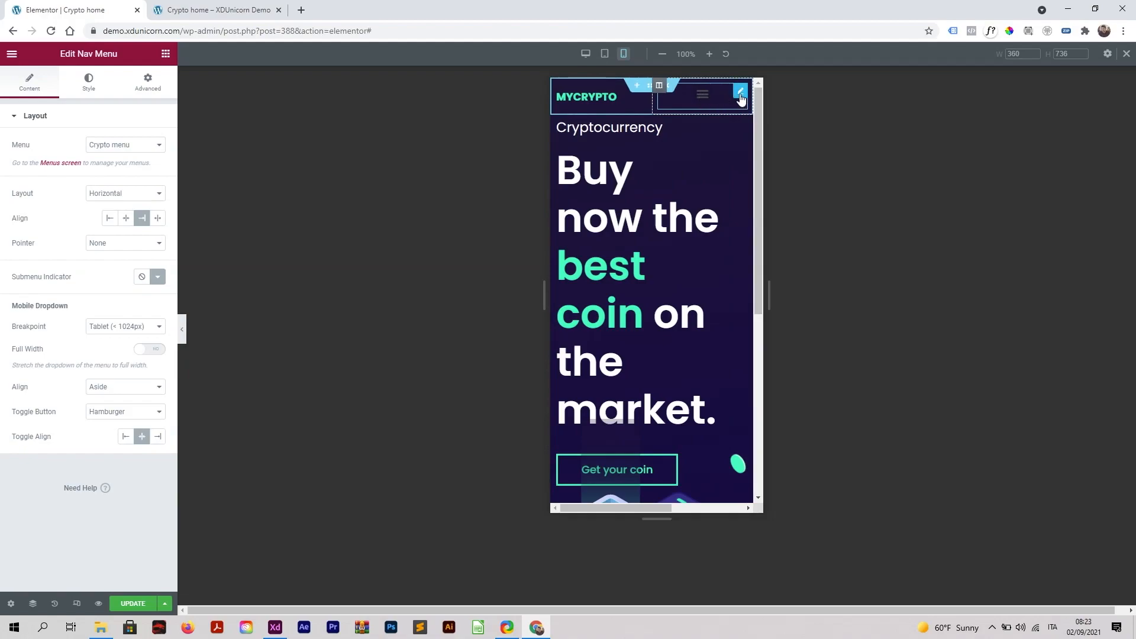
{"action": "left_click", "coordinate": [148, 82]}
{"action": "left_click", "coordinate": [59, 457]}
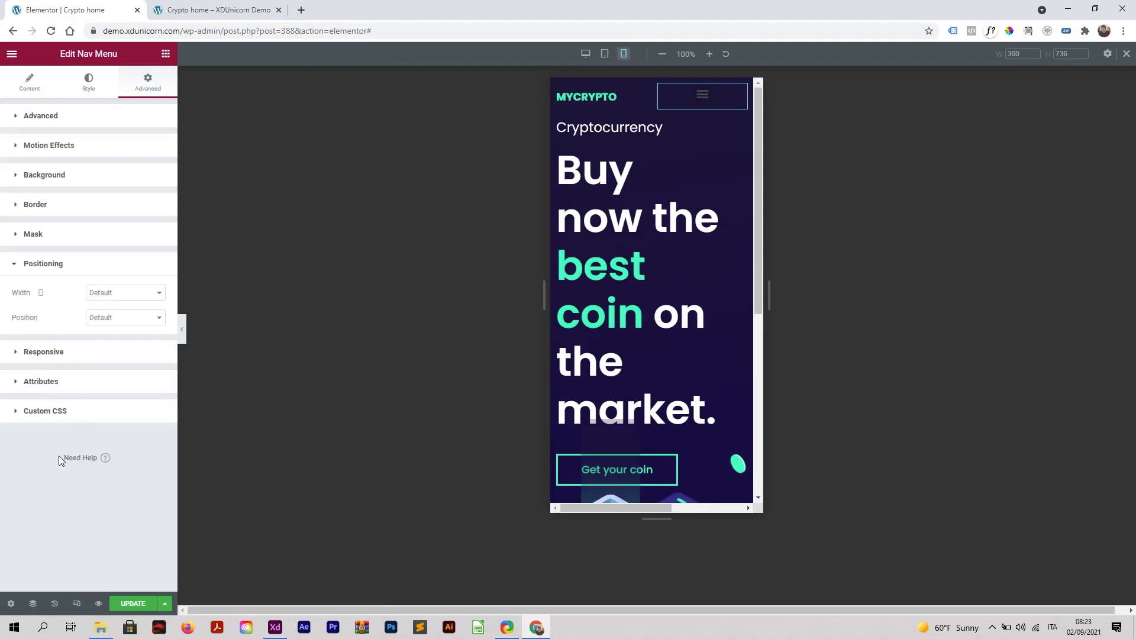
{"action": "left_click", "coordinate": [124, 292]}
{"action": "left_click", "coordinate": [118, 325]}
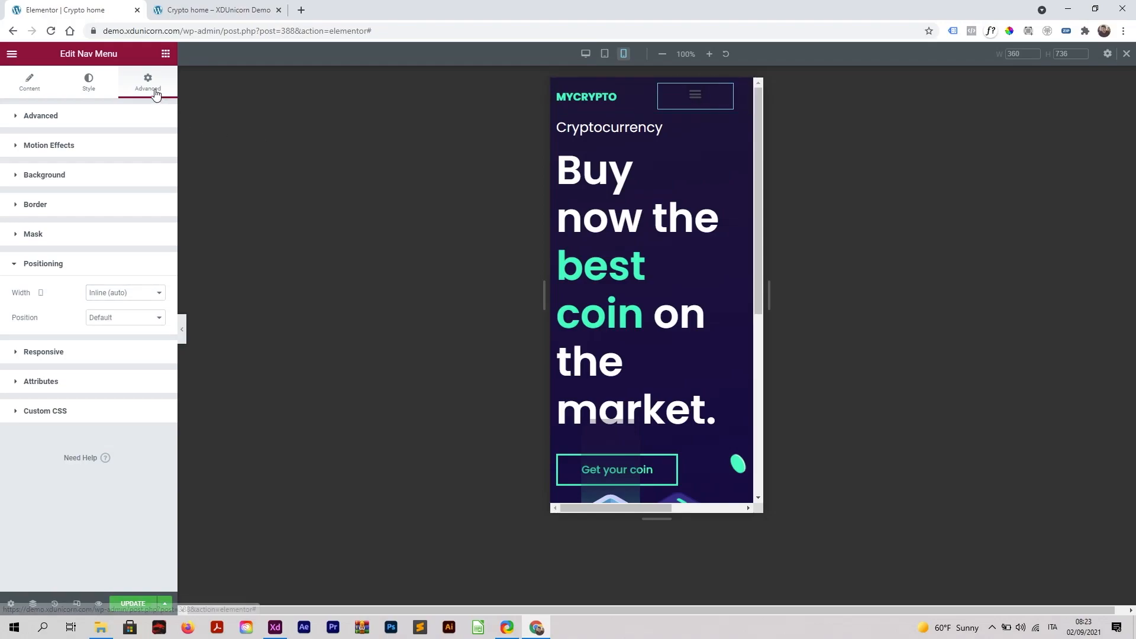
Unlink the nav menu's mobile margins and set them to -34 px right and -35 px left, with 0 top and bottom
{"action": "left_click", "coordinate": [61, 120]}
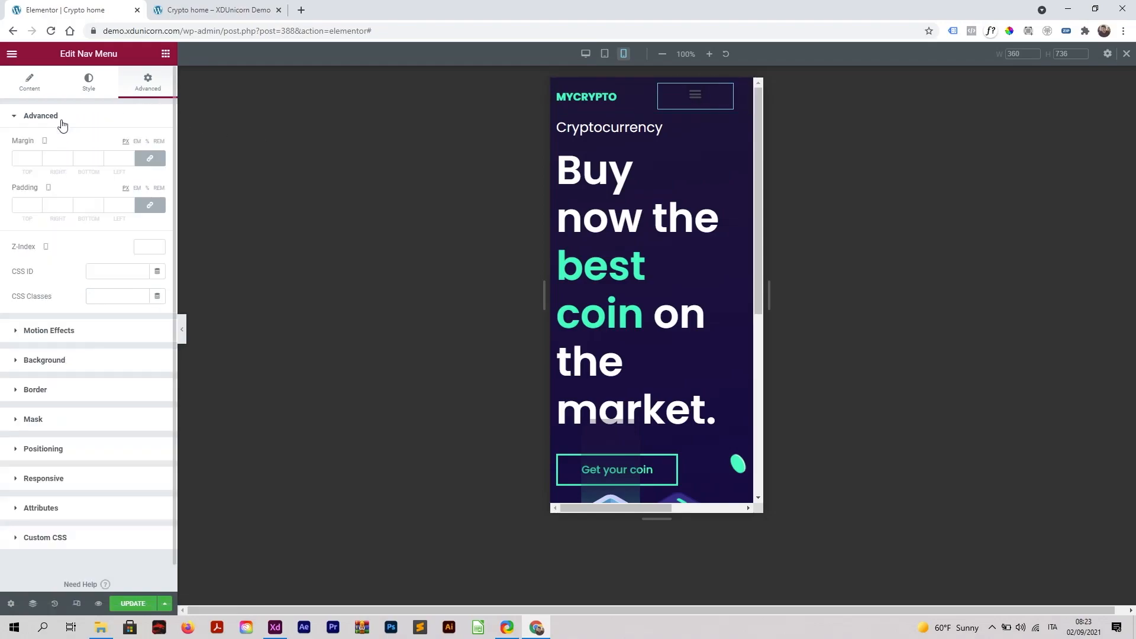
{"action": "left_click", "coordinate": [68, 161]}
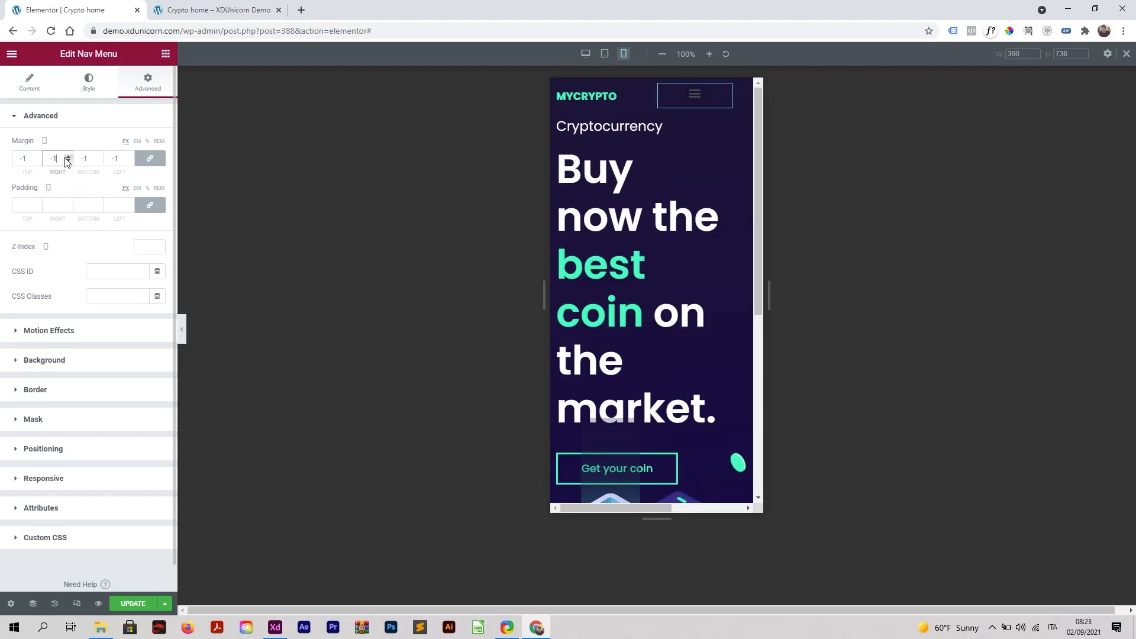
{"action": "left_click", "coordinate": [69, 157]}
{"action": "left_click", "coordinate": [150, 158]}
{"action": "left_click", "coordinate": [70, 161]}
{"action": "left_click", "coordinate": [70, 161]}
{"action": "left_click", "coordinate": [69, 161]}
{"action": "left_click", "coordinate": [70, 161]}
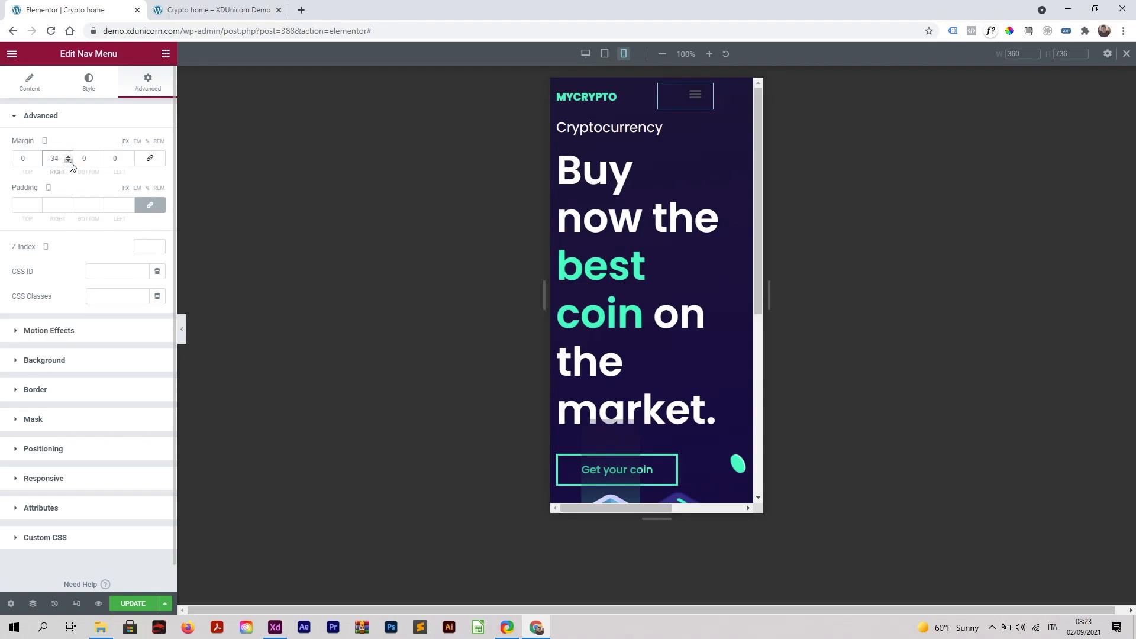
{"action": "left_click_drag", "start_coordinate": [129, 162], "coordinate": [128, 162]}
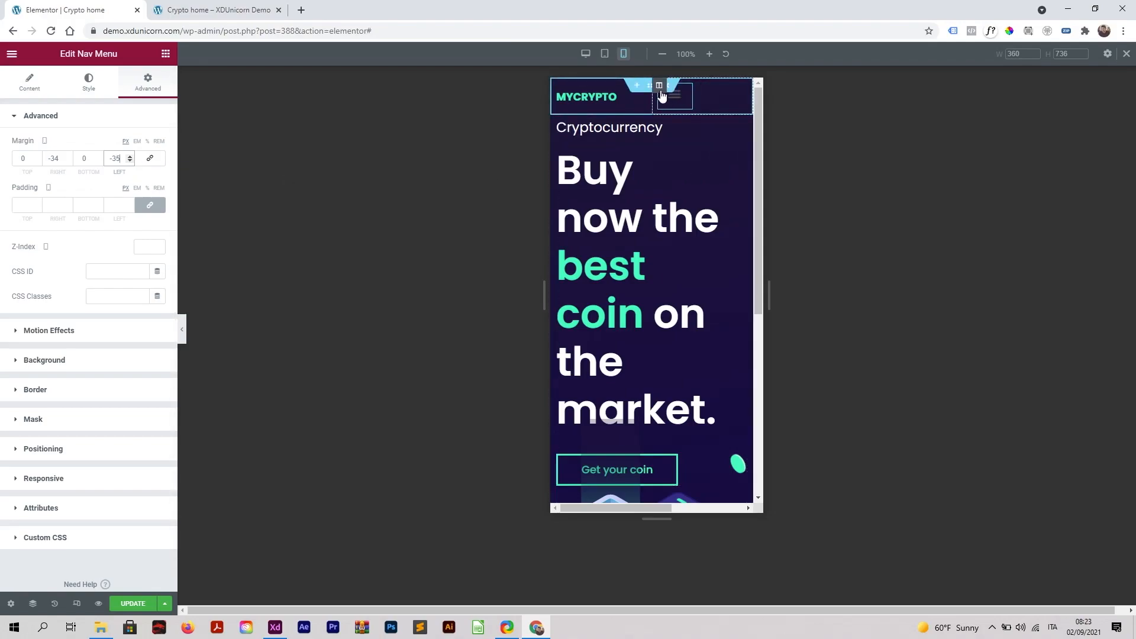
Set the horizontal alignment of the nav menu's column to End for mobile
{"action": "left_click", "coordinate": [661, 93]}
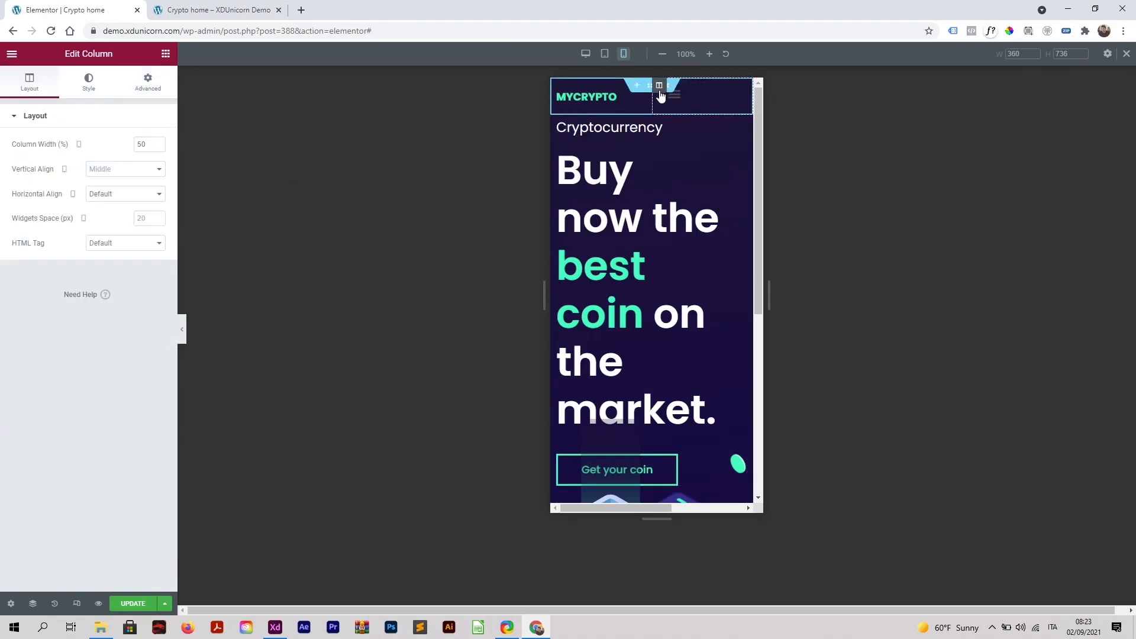
{"action": "left_click", "coordinate": [126, 194]}
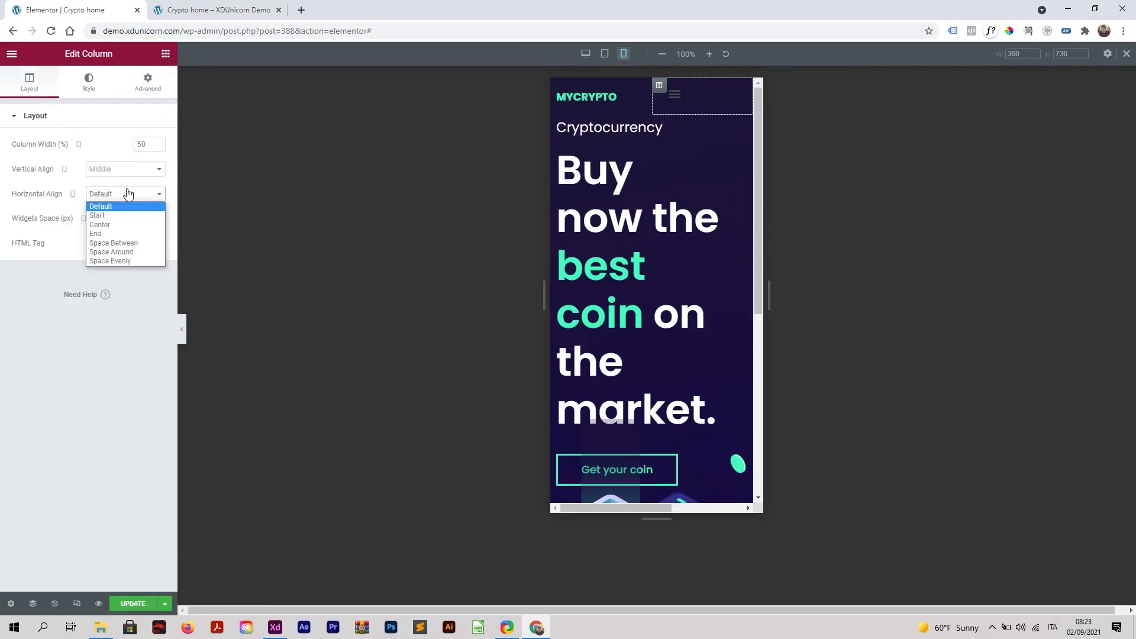
{"action": "left_click", "coordinate": [135, 235]}
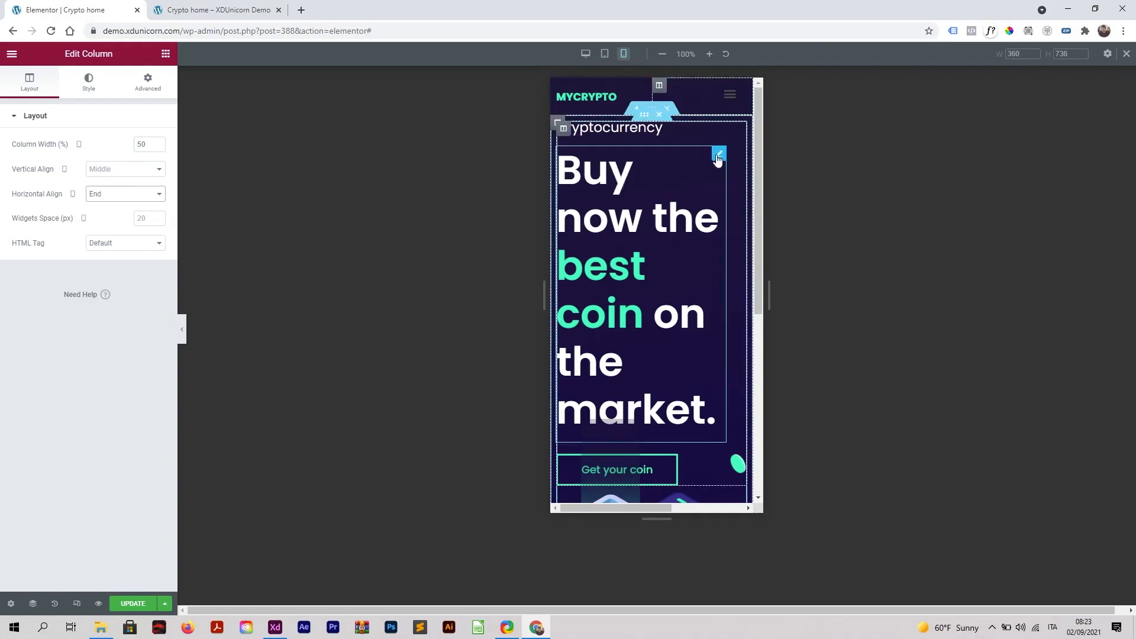
Reduce the mobile font size of the "Buy now the best coin on the market." text to 40 px
{"action": "left_click", "coordinate": [718, 157]}
{"action": "left_click", "coordinate": [88, 82]}
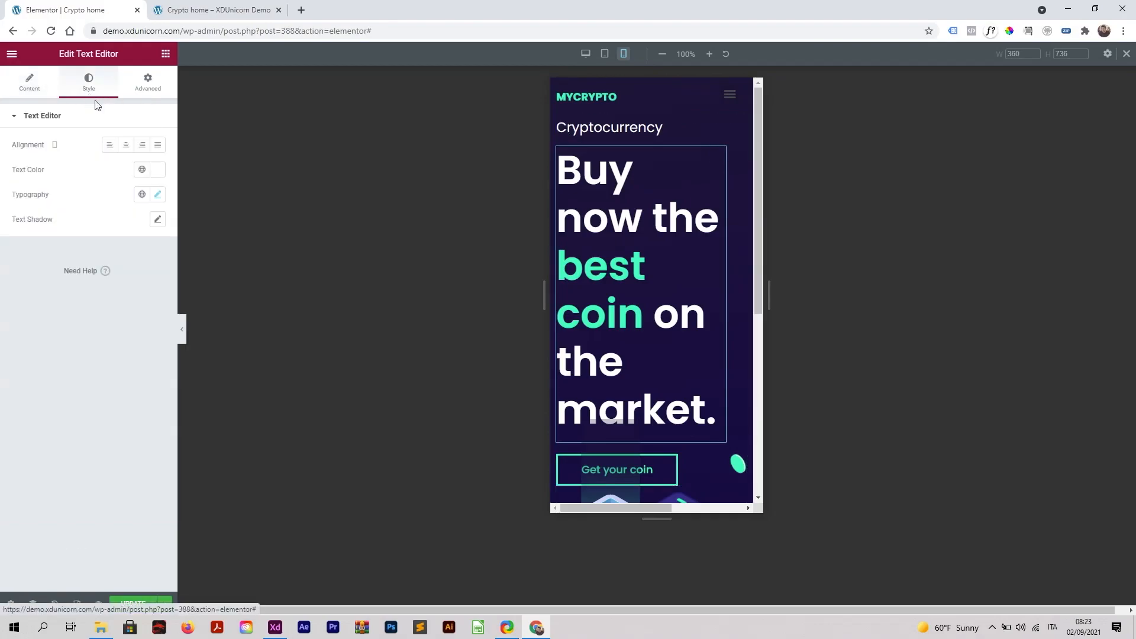
{"action": "left_click", "coordinate": [158, 196]}
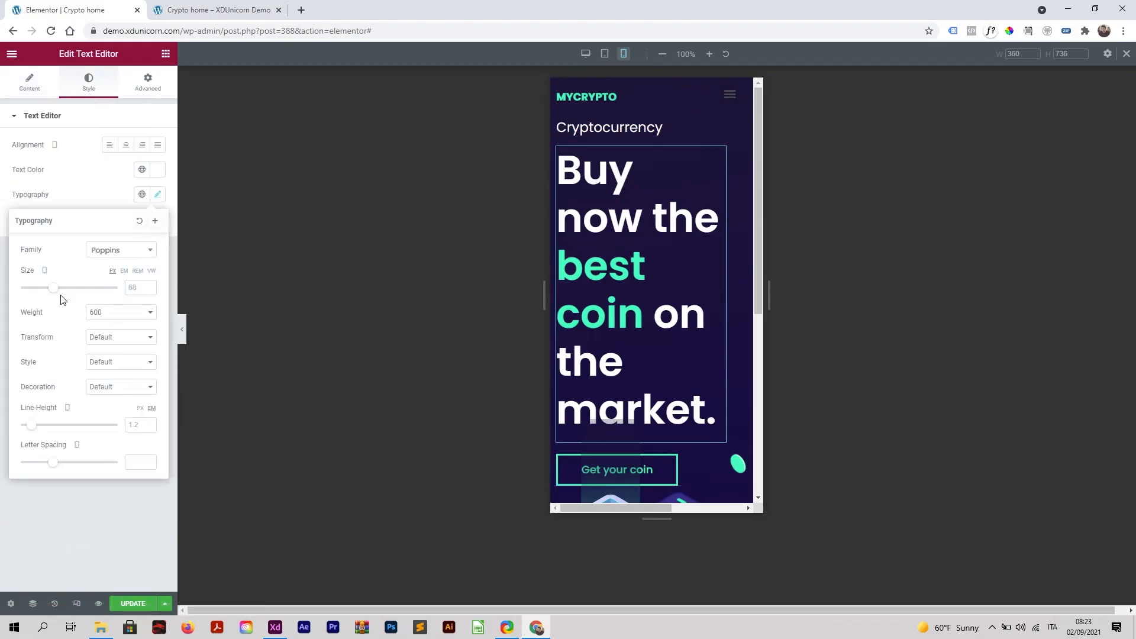
{"action": "left_click_drag", "start_coordinate": [53, 293], "coordinate": [41, 294]}
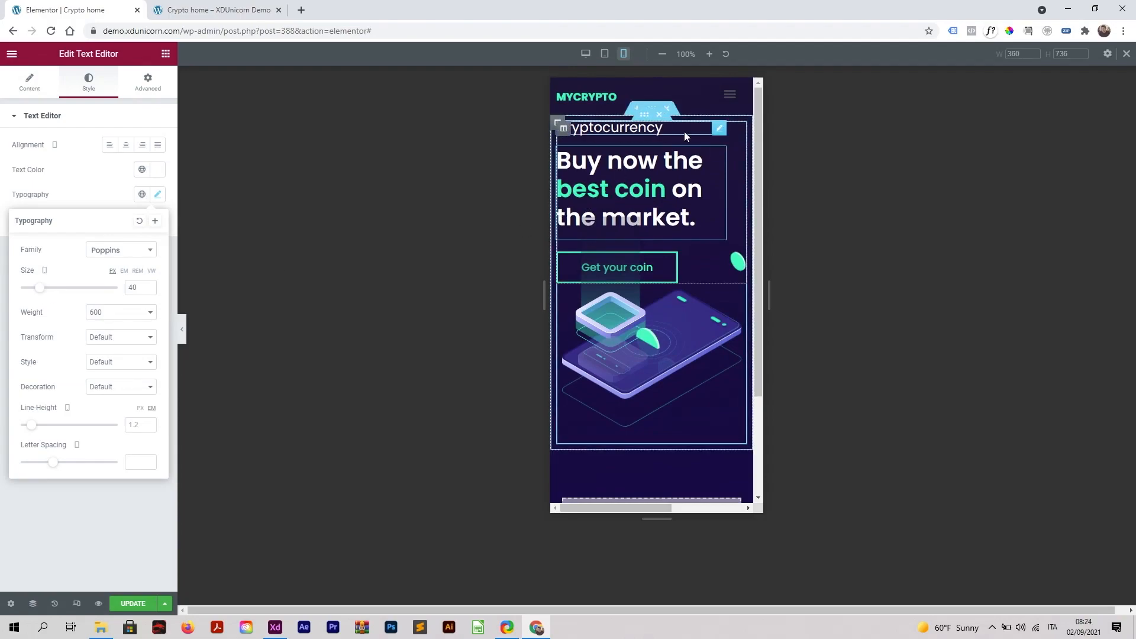
Reduce the mobile font size of the "Cryptocurrency" heading to 17 px
{"action": "left_click", "coordinate": [719, 128]}
{"action": "left_click", "coordinate": [89, 82]}
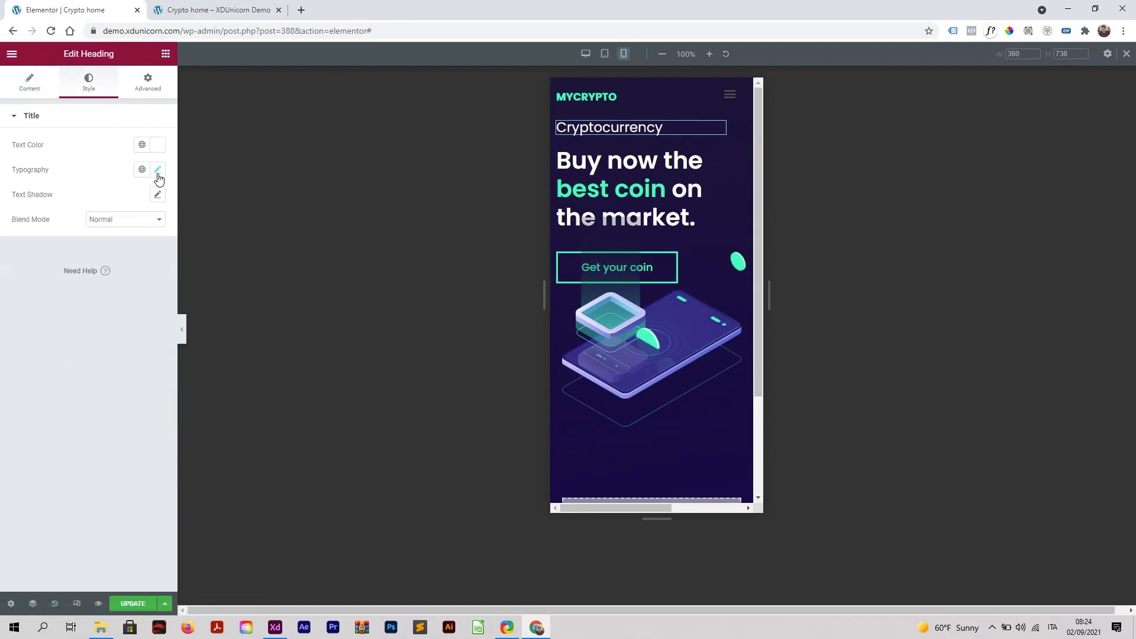
{"action": "left_click", "coordinate": [157, 170]}
{"action": "left_click_drag", "start_coordinate": [28, 268], "coordinate": [30, 270]}
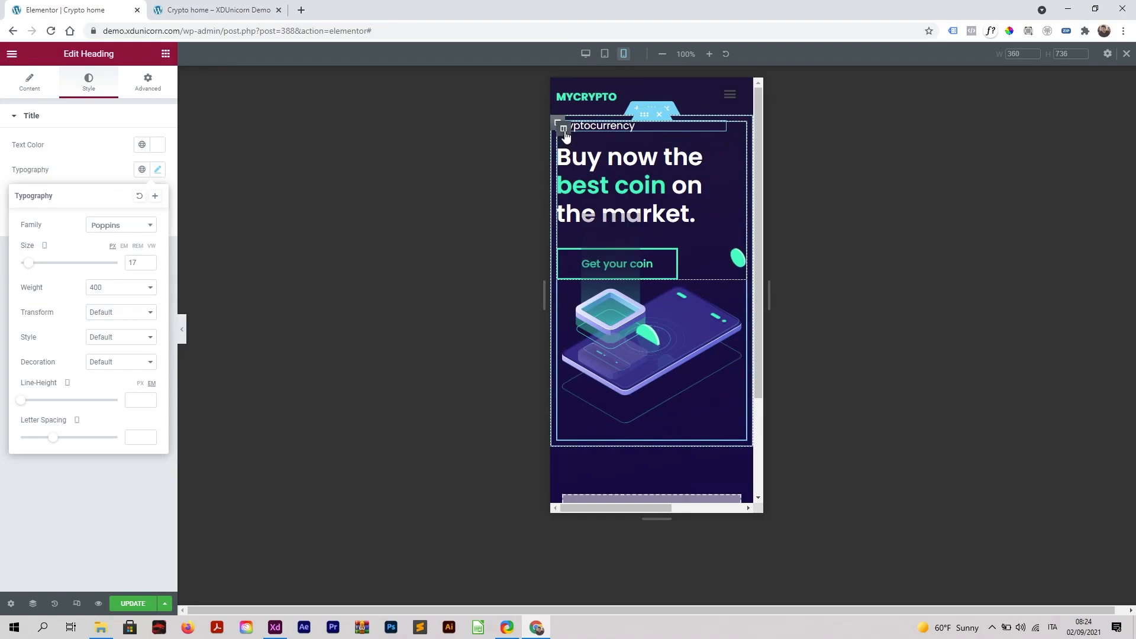
Set the mobile padding of the hero text column to 15% at the top and 0 on the other sides
{"action": "left_click", "coordinate": [564, 130]}
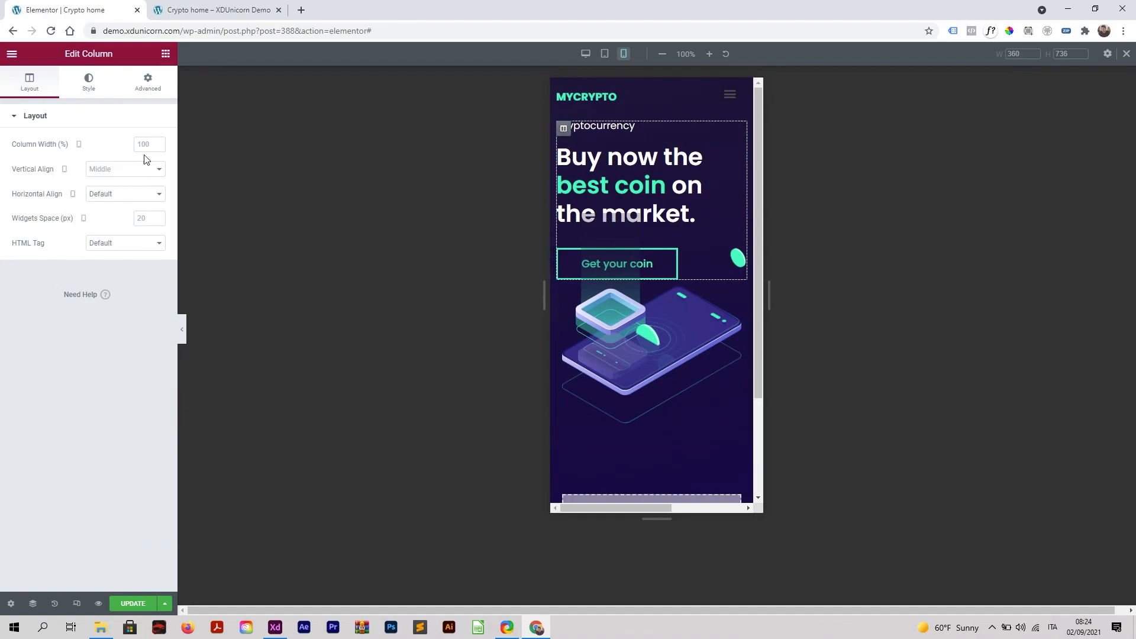
{"action": "left_click", "coordinate": [150, 87]}
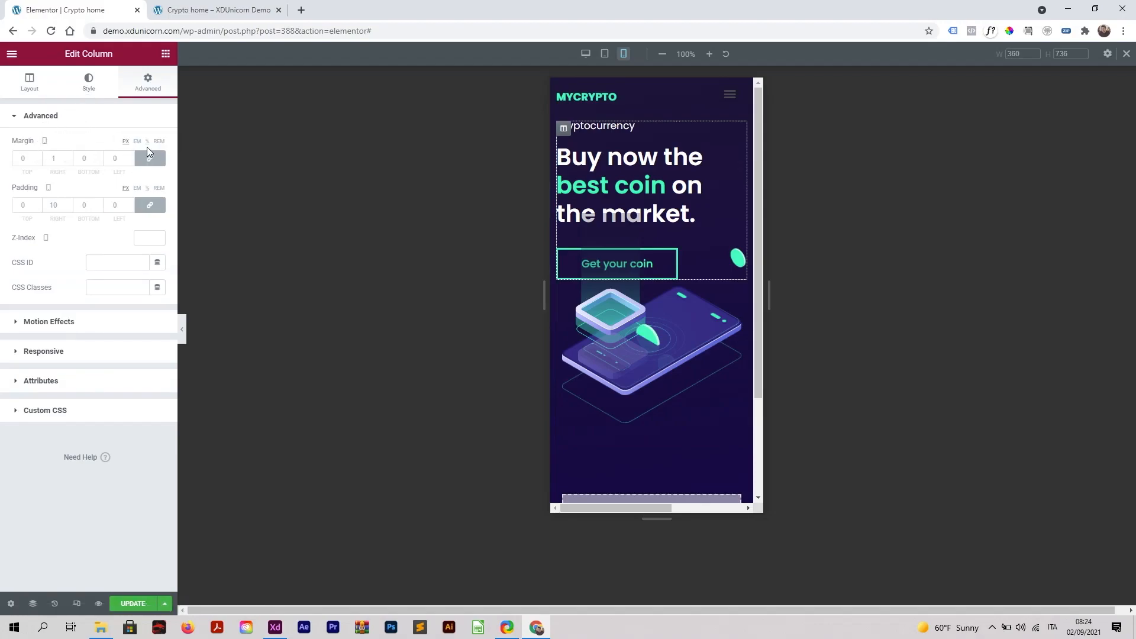
{"action": "left_click", "coordinate": [149, 204]}
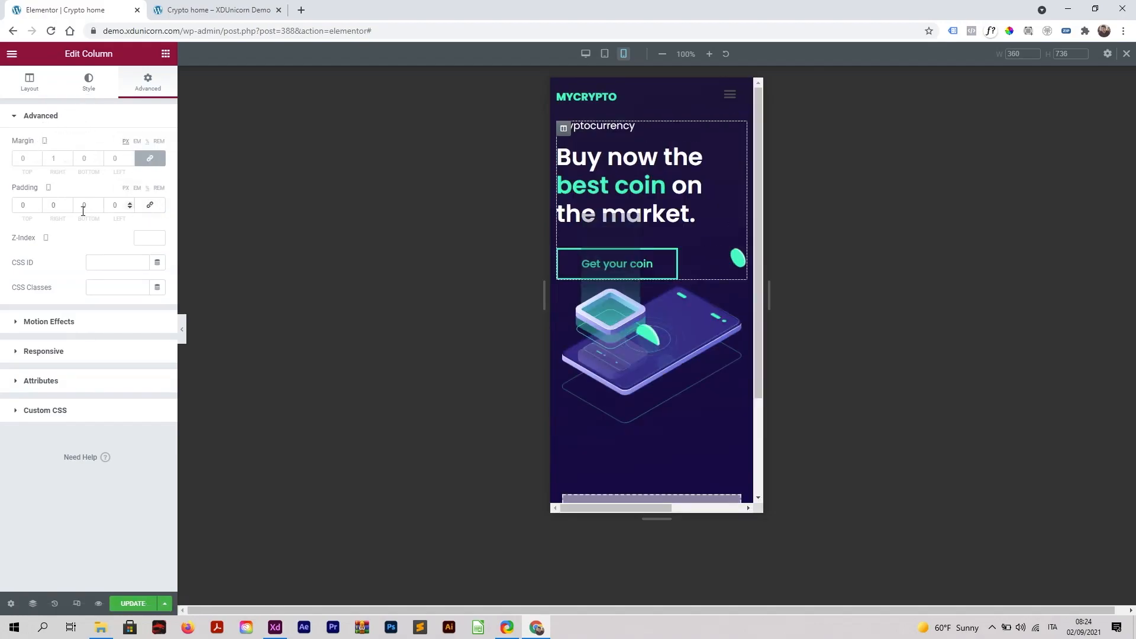
{"action": "left_click", "coordinate": [38, 202]}
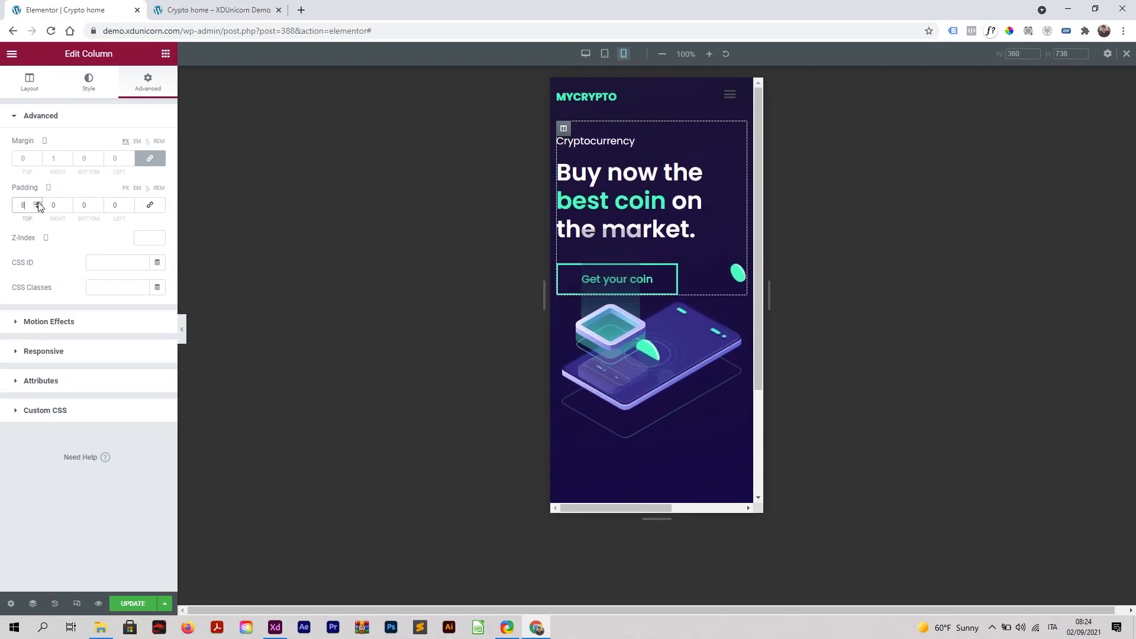
{"action": "left_click", "coordinate": [38, 202]}
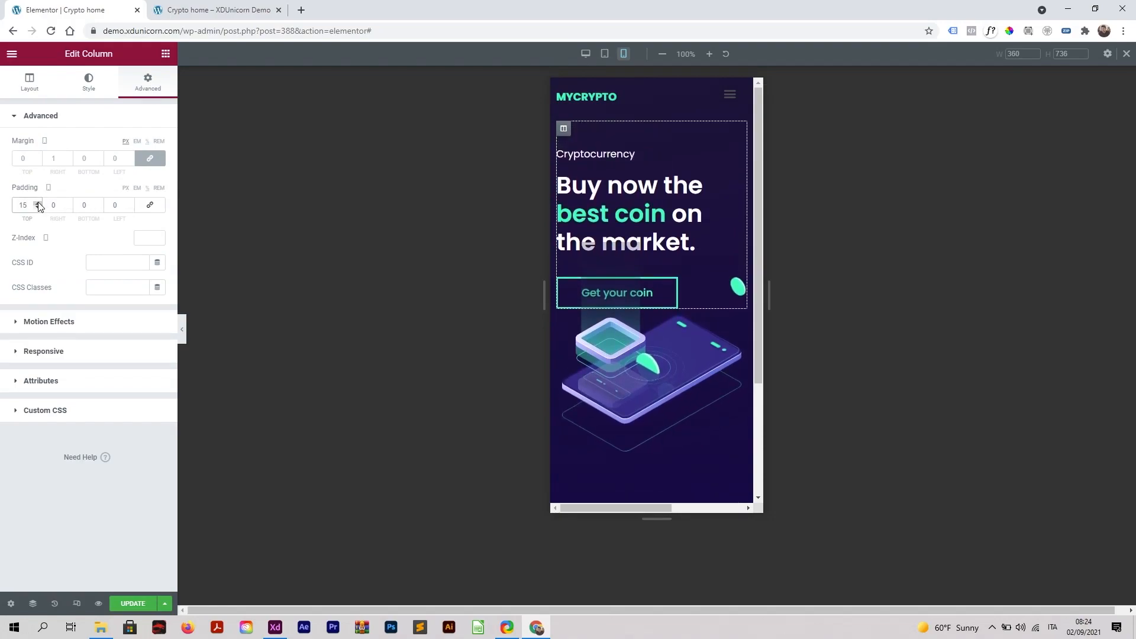
{"action": "scroll", "coordinate": [625, 345], "scroll_direction": "down", "scroll_amount": 2}
{"action": "scroll", "coordinate": [611, 345], "scroll_direction": "up", "scroll_amount": 2}
{"action": "mouse_move", "coordinate": [609, 346]}
{"action": "left_mouse_down"}
{"action": "mouse_move", "coordinate": [619, 436]}
{"action": "mouse_move", "coordinate": [603, 349]}
{"action": "left_mouse_up"}
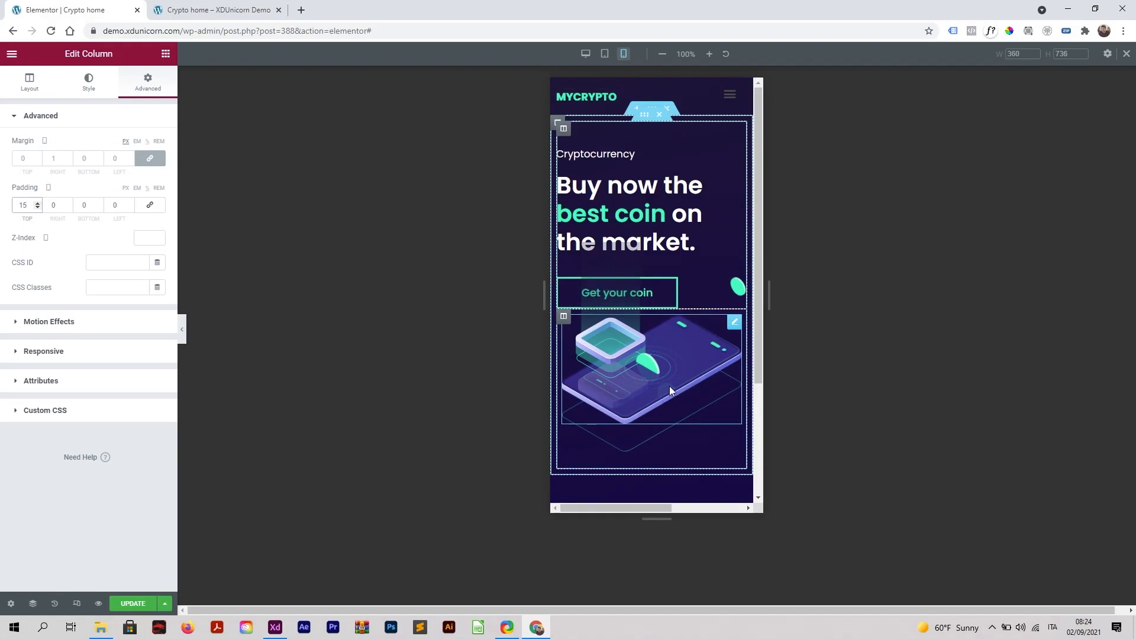
Hide the hero column containing the layered phone illustration on mobile
{"action": "left_click", "coordinate": [563, 316]}
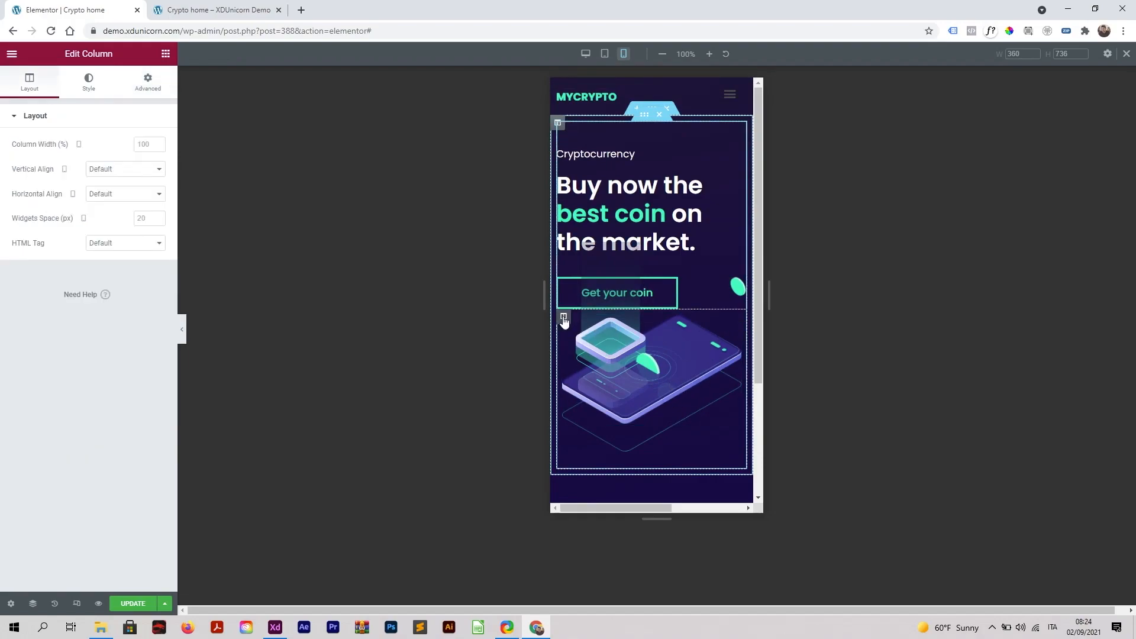
{"action": "left_click", "coordinate": [148, 82]}
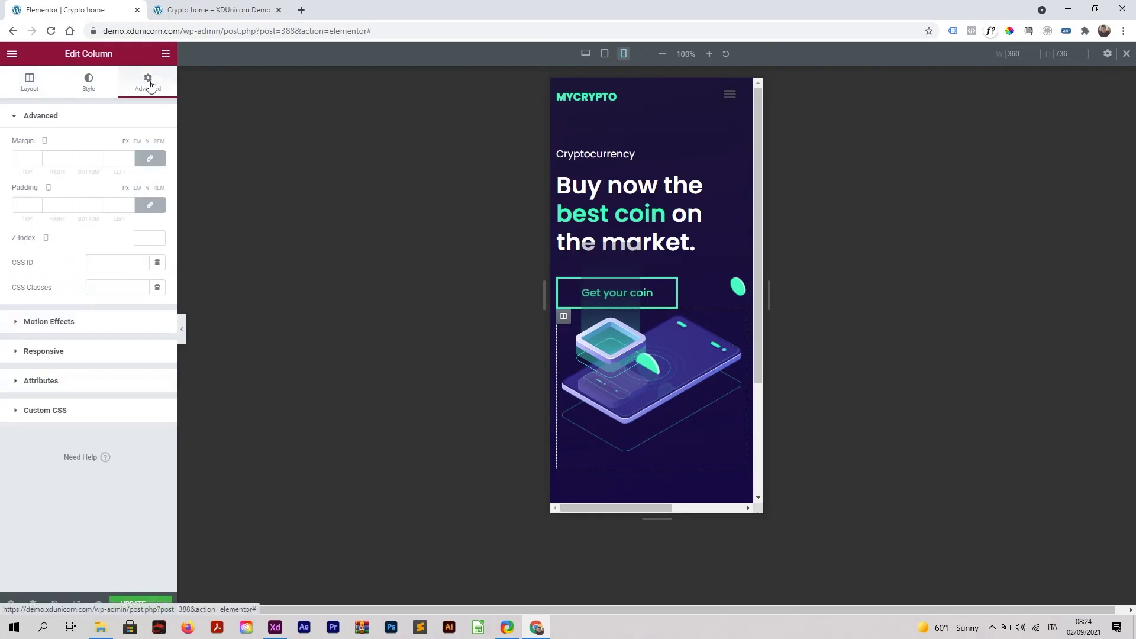
{"action": "left_click", "coordinate": [86, 351]}
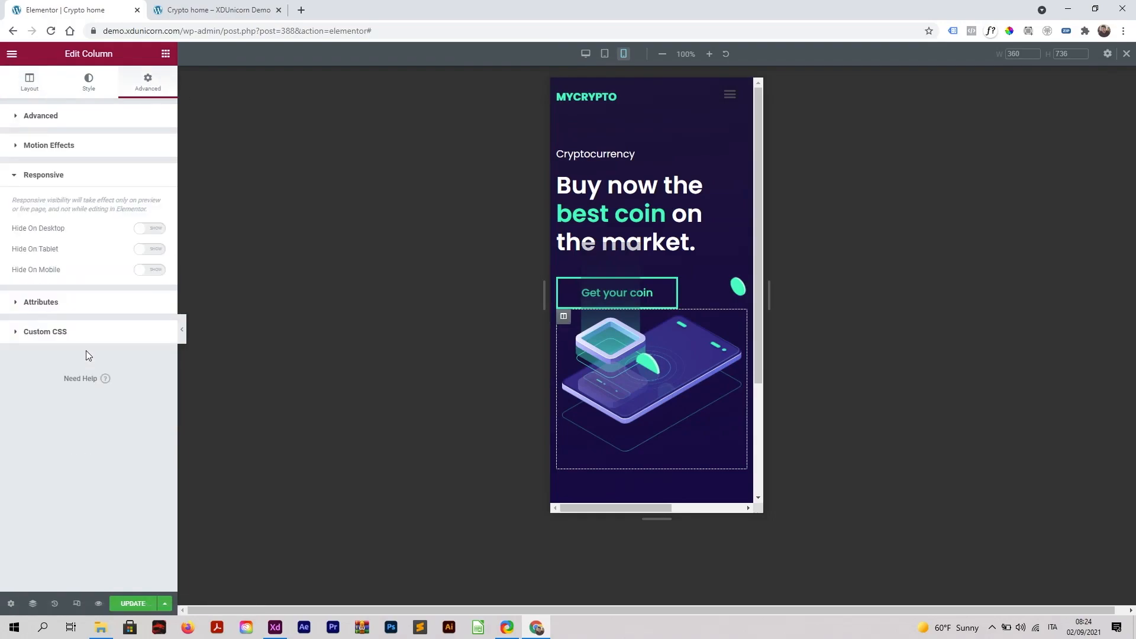
{"action": "left_click", "coordinate": [155, 274]}
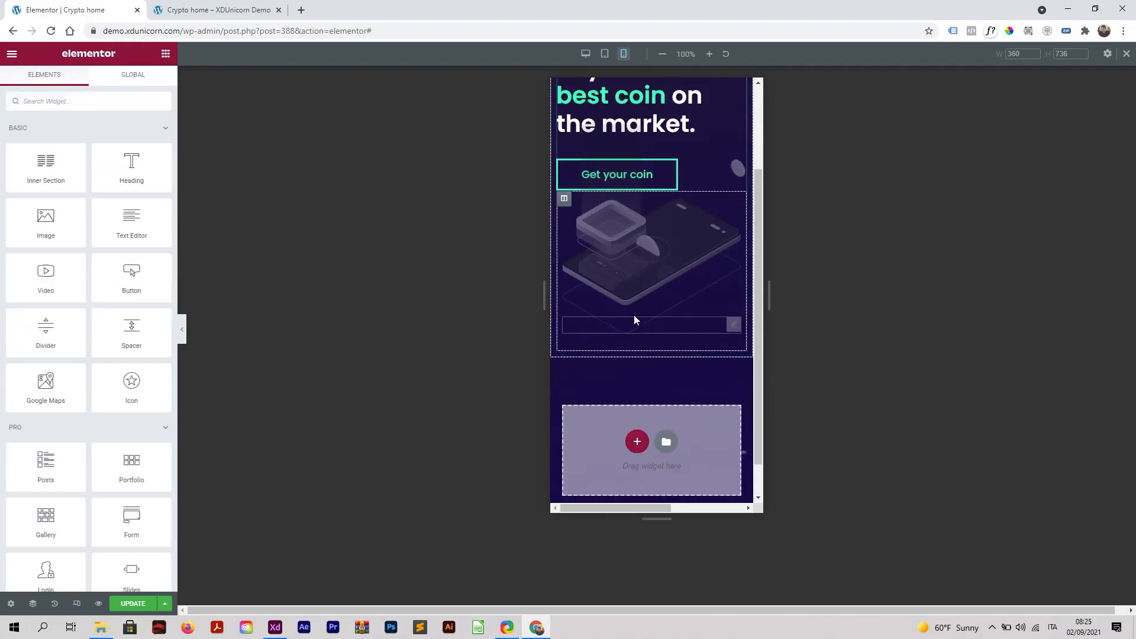
Add a one-column section below the hero with an Image widget in it, and open its image selection
{"action": "scroll", "coordinate": [633, 314], "scroll_direction": "up", "scroll_amount": 1}
{"action": "scroll", "coordinate": [633, 314], "scroll_direction": "down", "scroll_amount": 1}
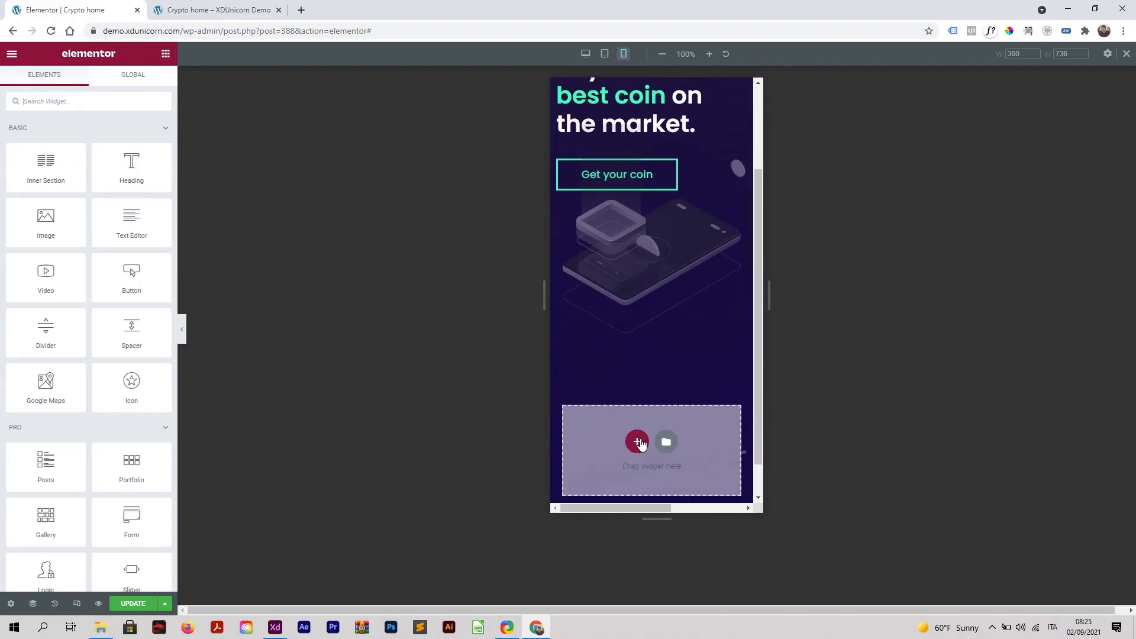
{"action": "left_click", "coordinate": [638, 443]}
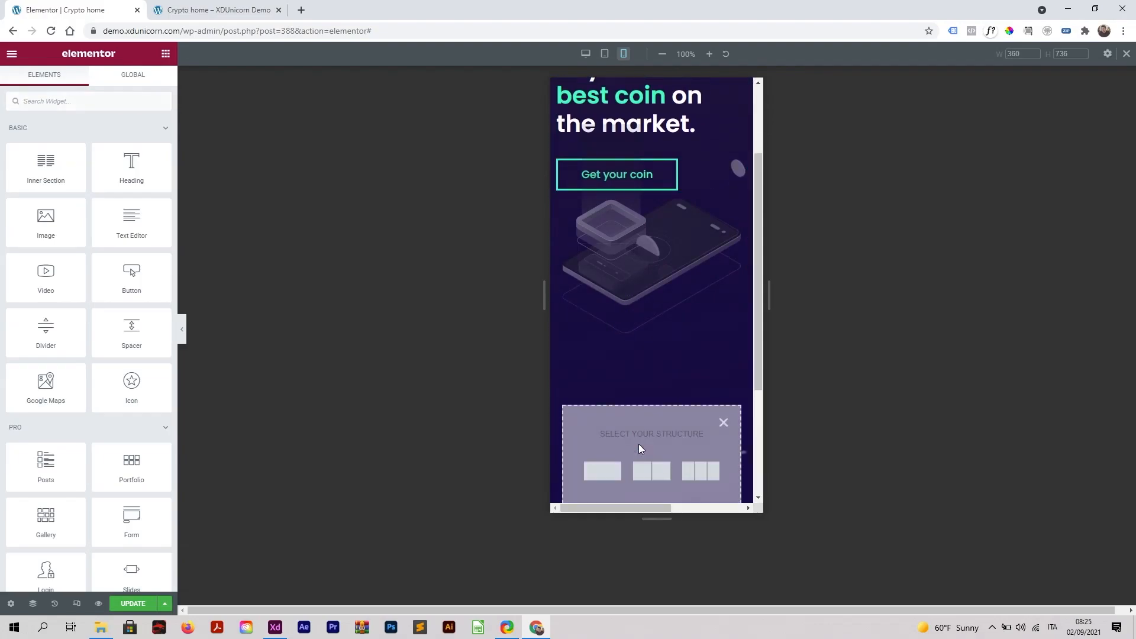
{"action": "left_click", "coordinate": [606, 471]}
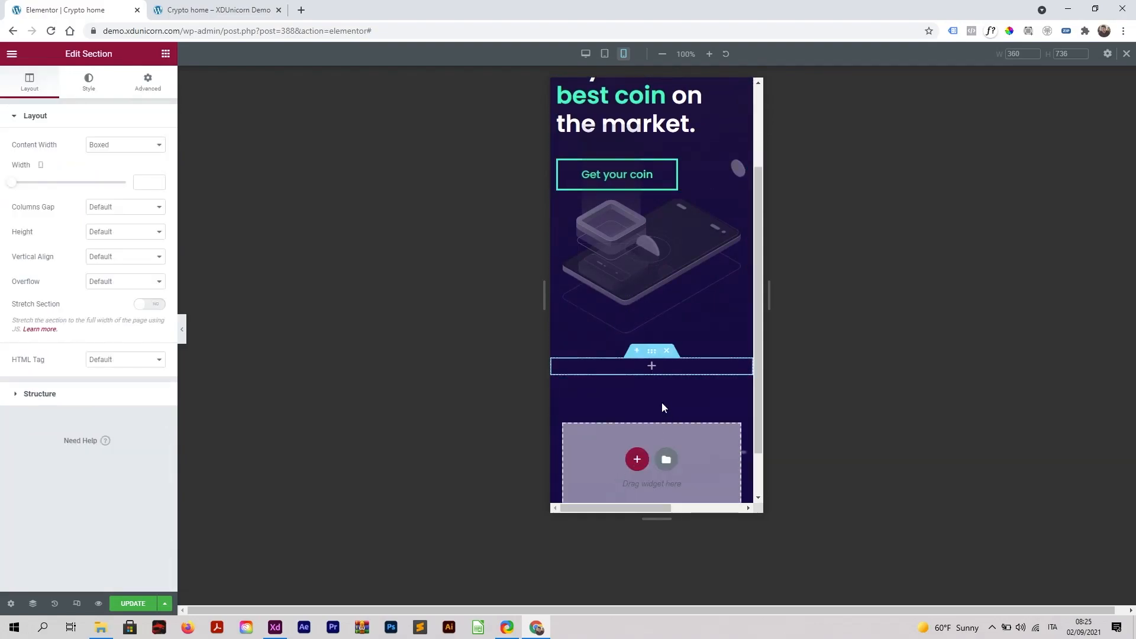
{"action": "left_click", "coordinate": [652, 367]}
{"action": "left_click_drag", "start_coordinate": [71, 231], "coordinate": [658, 368]}
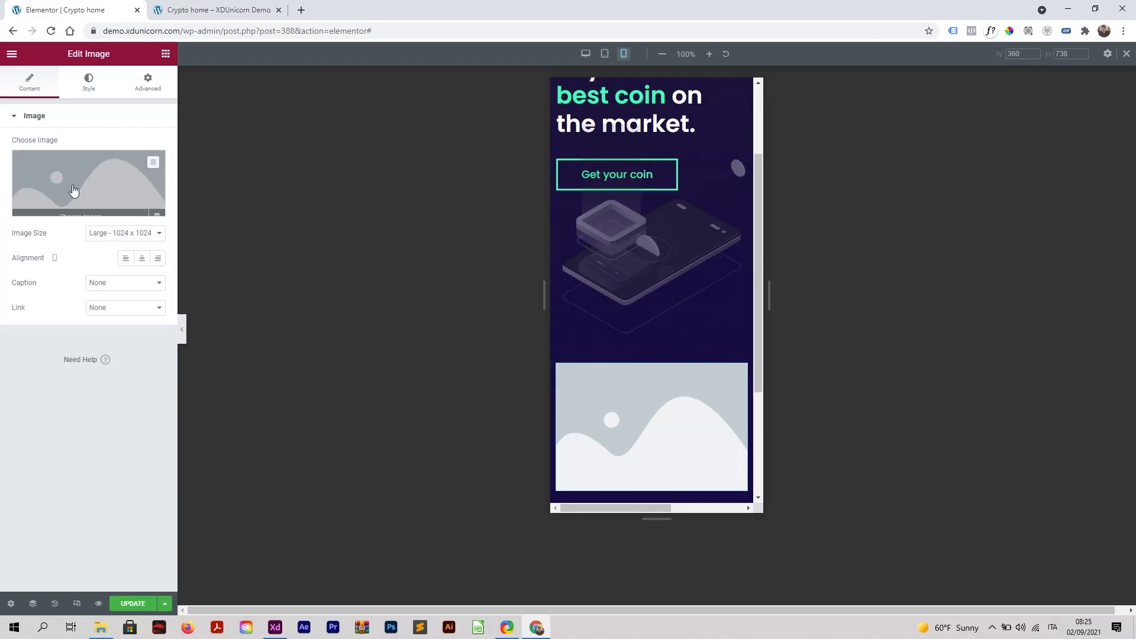
{"action": "left_click", "coordinate": [109, 184]}
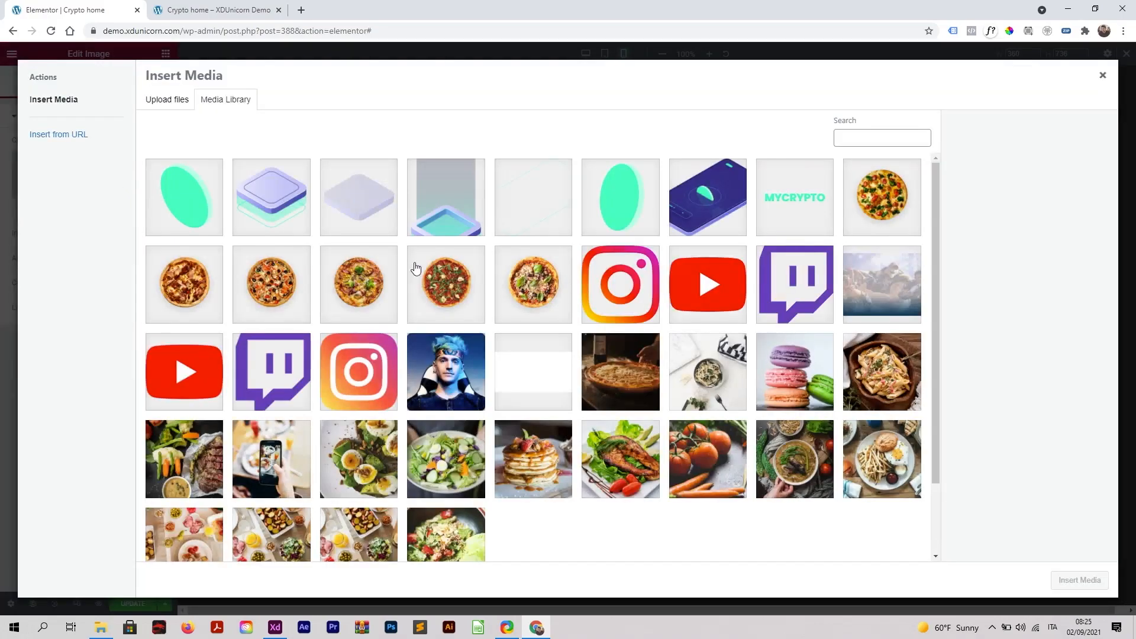
In Adobe XD, group the phone, coins and bases of the illustration and export the group as a PNG to the Design elements folder
{"action": "left_click", "coordinate": [276, 627]}
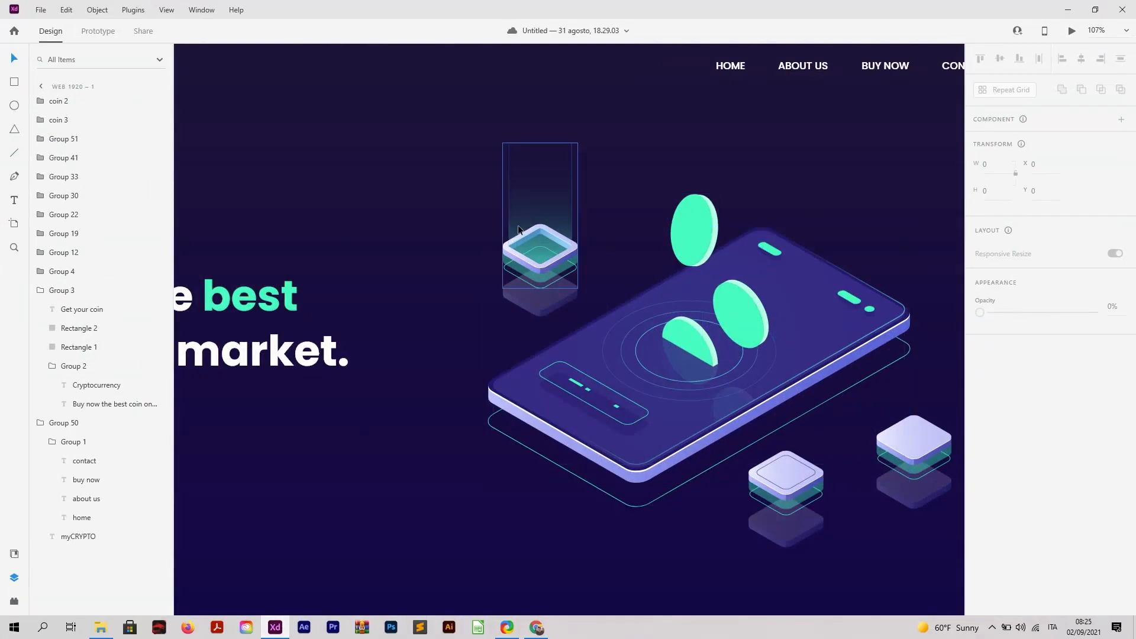
{"action": "scroll", "coordinate": [517, 228], "scroll_direction": "down", "scroll_amount": 2}
{"action": "scroll", "coordinate": [562, 238], "scroll_direction": "up", "scroll_amount": 1}
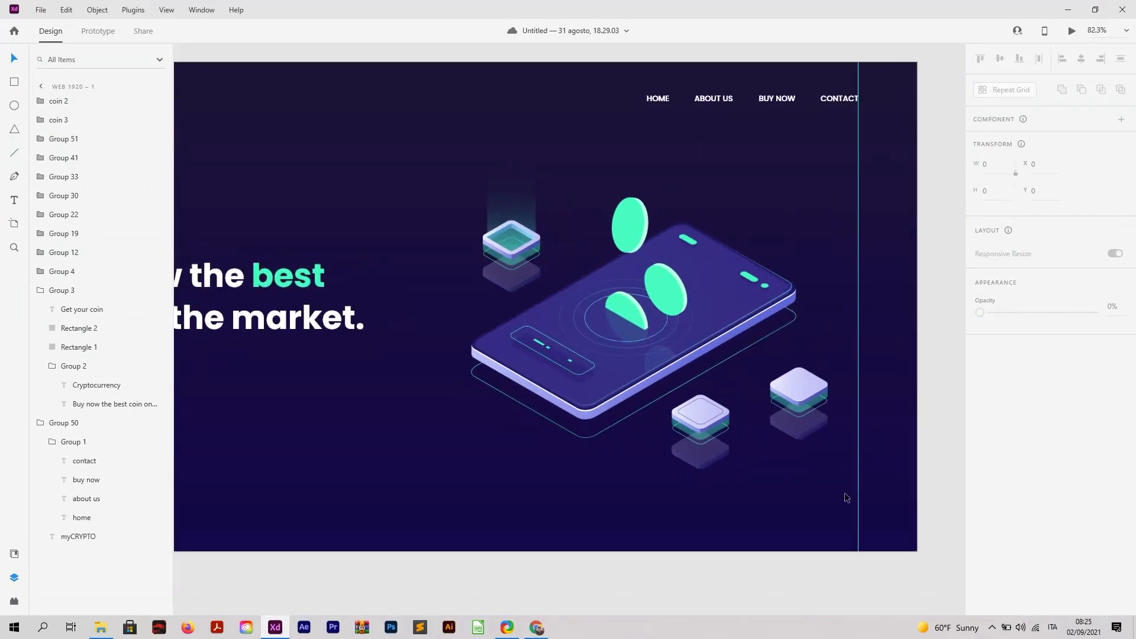
{"action": "left_click_drag", "start_coordinate": [843, 495], "coordinate": [474, 187]}
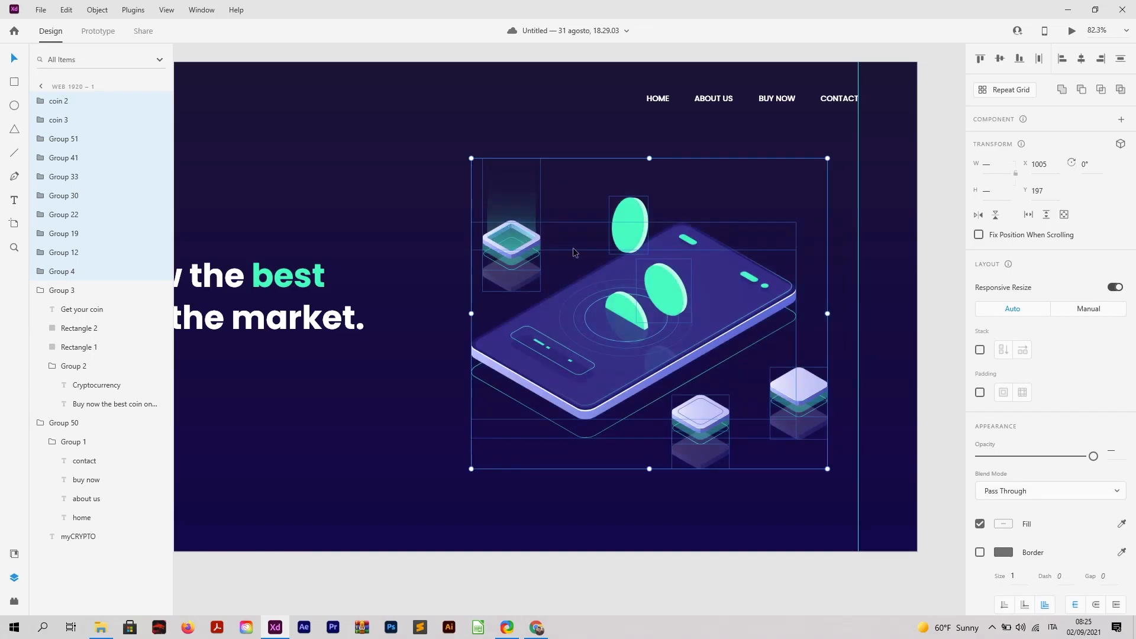
{"action": "key", "text": "ctrl+g"}
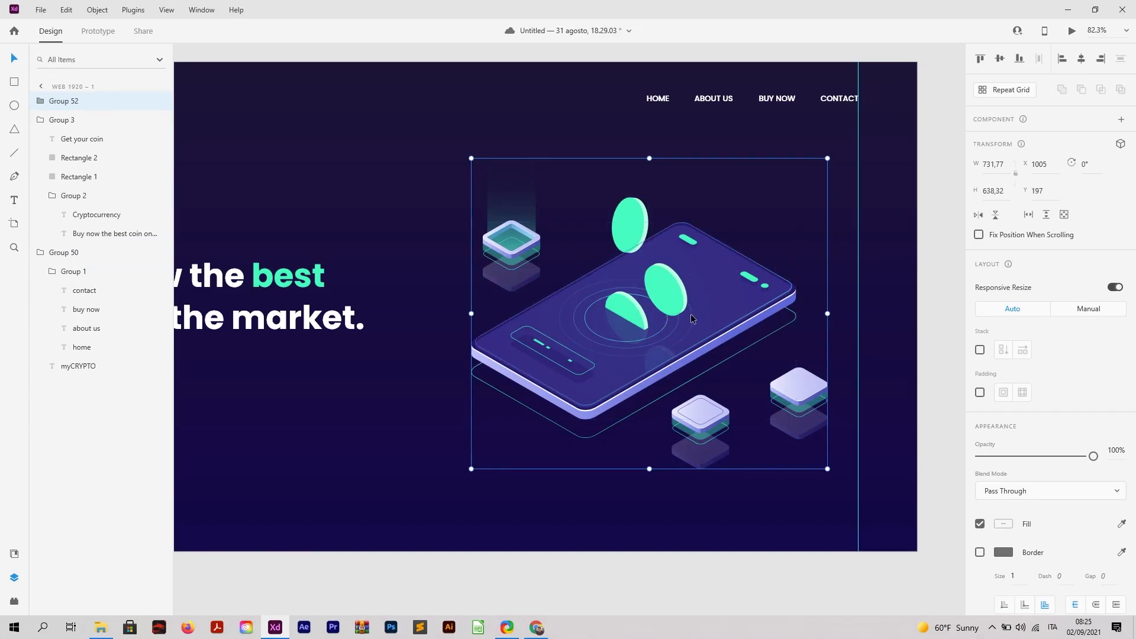
{"action": "key", "text": "ctrl+e"}
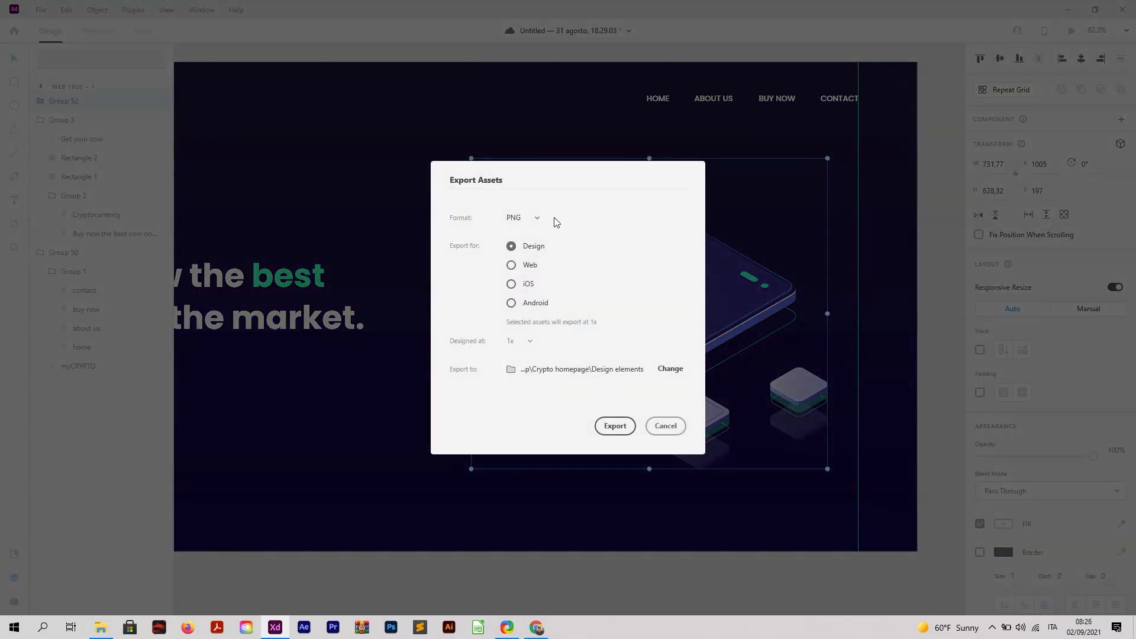
{"action": "left_click", "coordinate": [625, 428]}
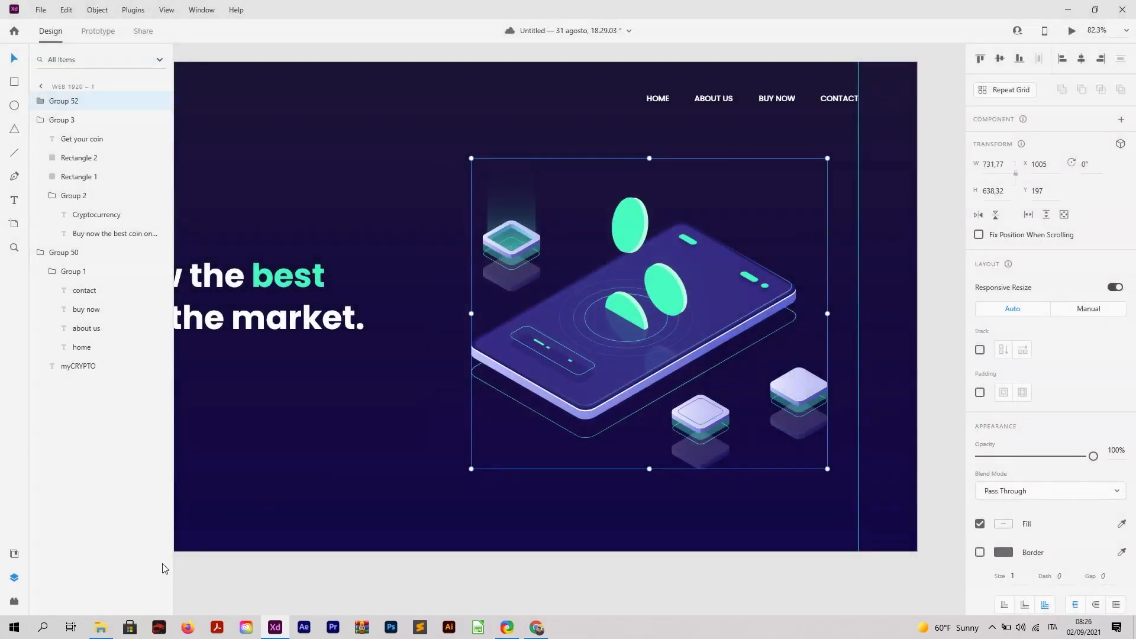
Upload Group 52.png from the Design elements folder to the media library and insert it in the new Image widget
{"action": "left_click", "coordinate": [105, 628]}
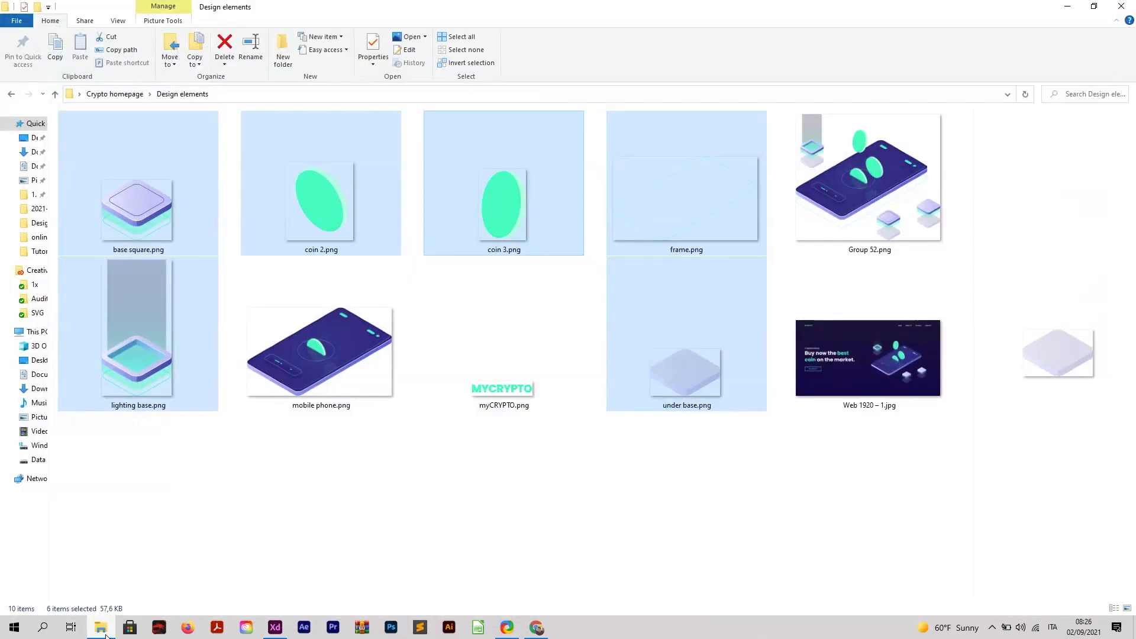
{"action": "left_click", "coordinate": [339, 531]}
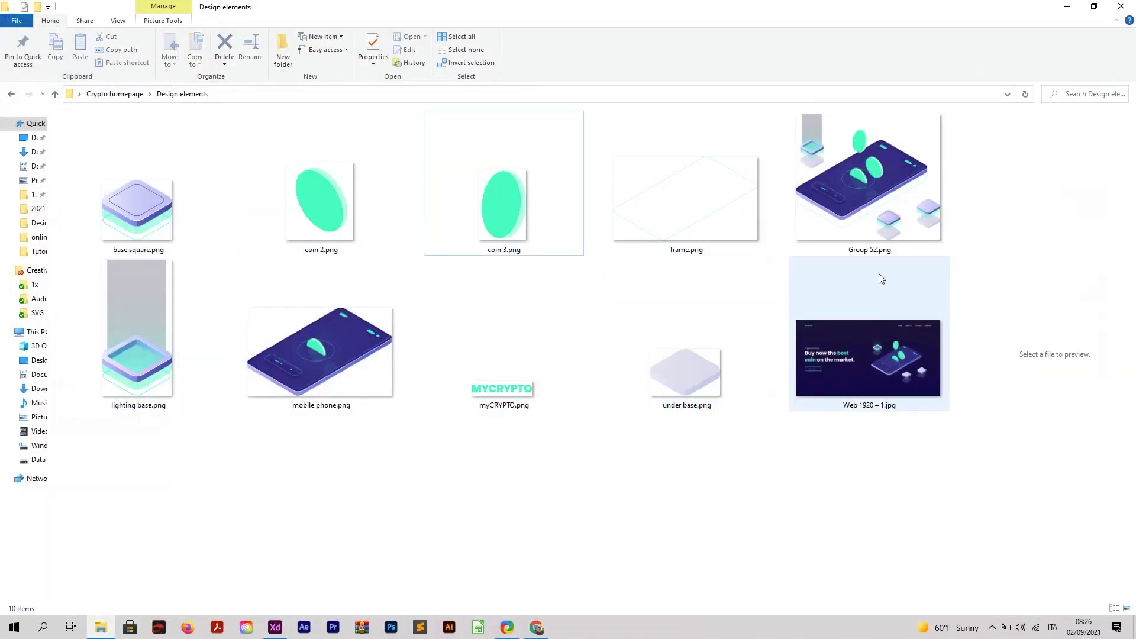
{"action": "left_click", "coordinate": [885, 183]}
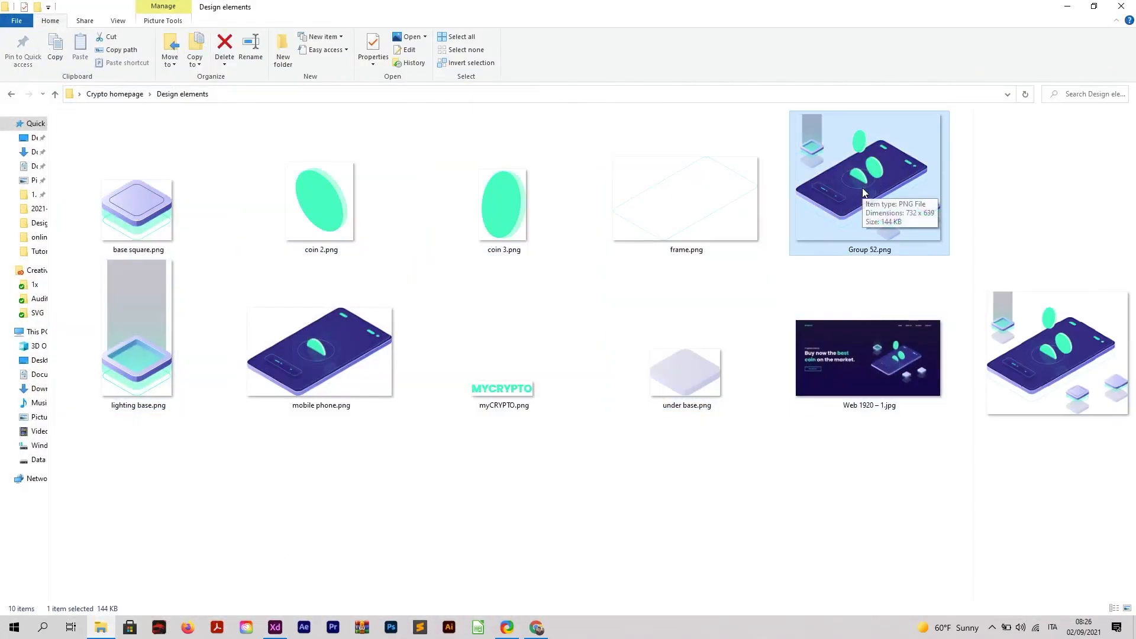
{"action": "left_click_drag", "start_coordinate": [855, 191], "coordinate": [525, 457]}
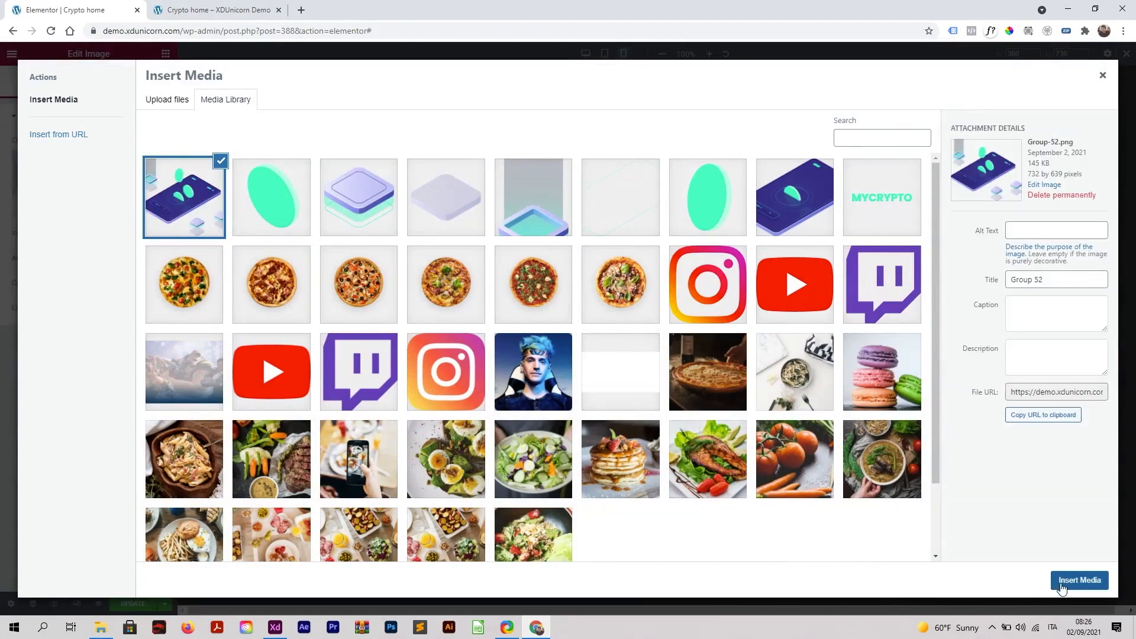
{"action": "left_click", "coordinate": [1074, 582]}
Set the mobile padding of the new image's column to 8% on all sides
{"action": "scroll", "coordinate": [709, 320], "scroll_direction": "down", "scroll_amount": 2}
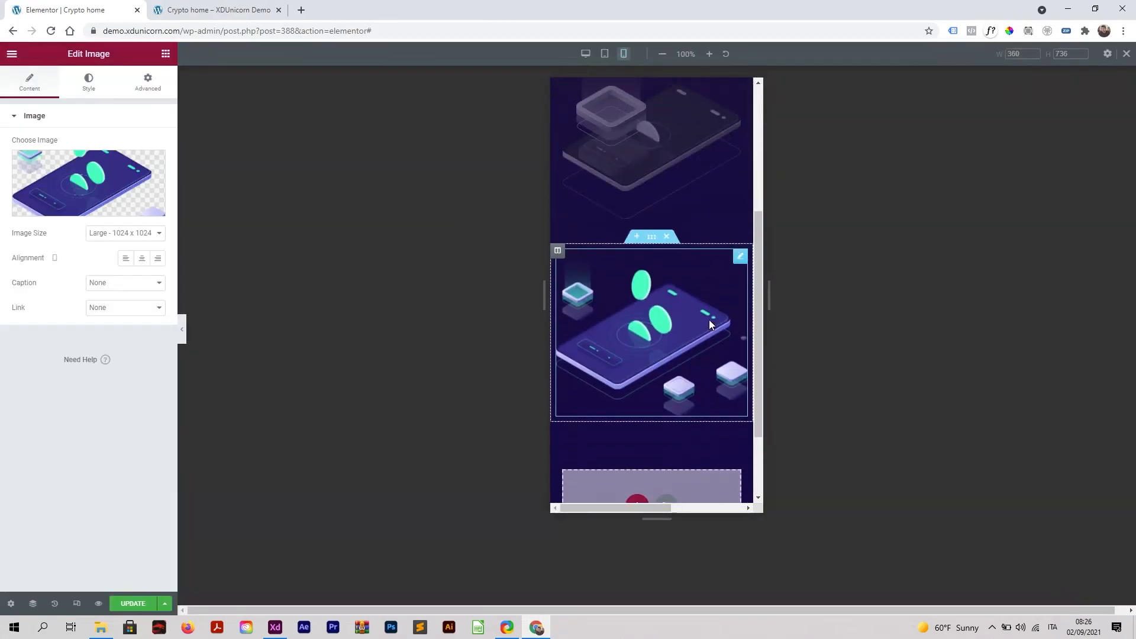
{"action": "left_click", "coordinate": [558, 246]}
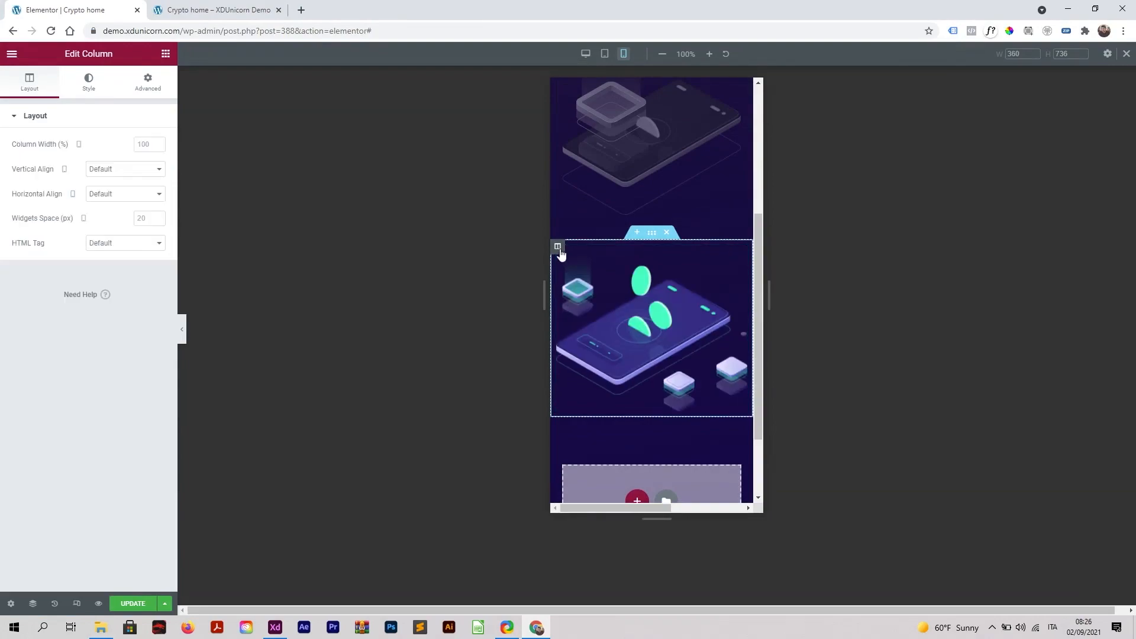
{"action": "left_click", "coordinate": [149, 88]}
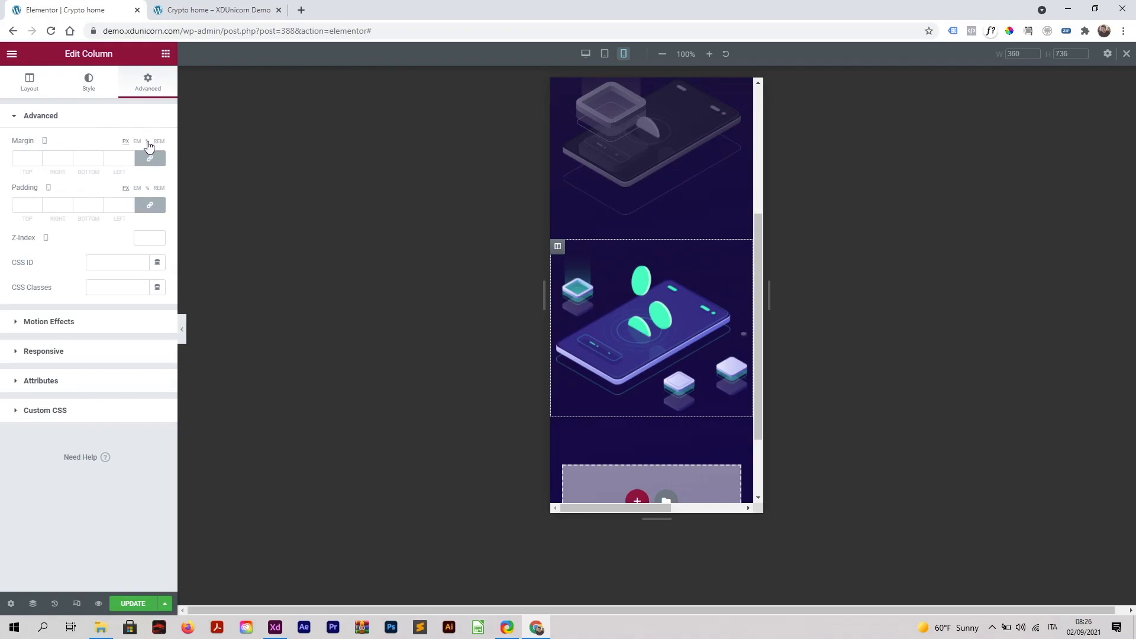
{"action": "left_click", "coordinate": [34, 204]}
{"action": "type", "text": "6"}
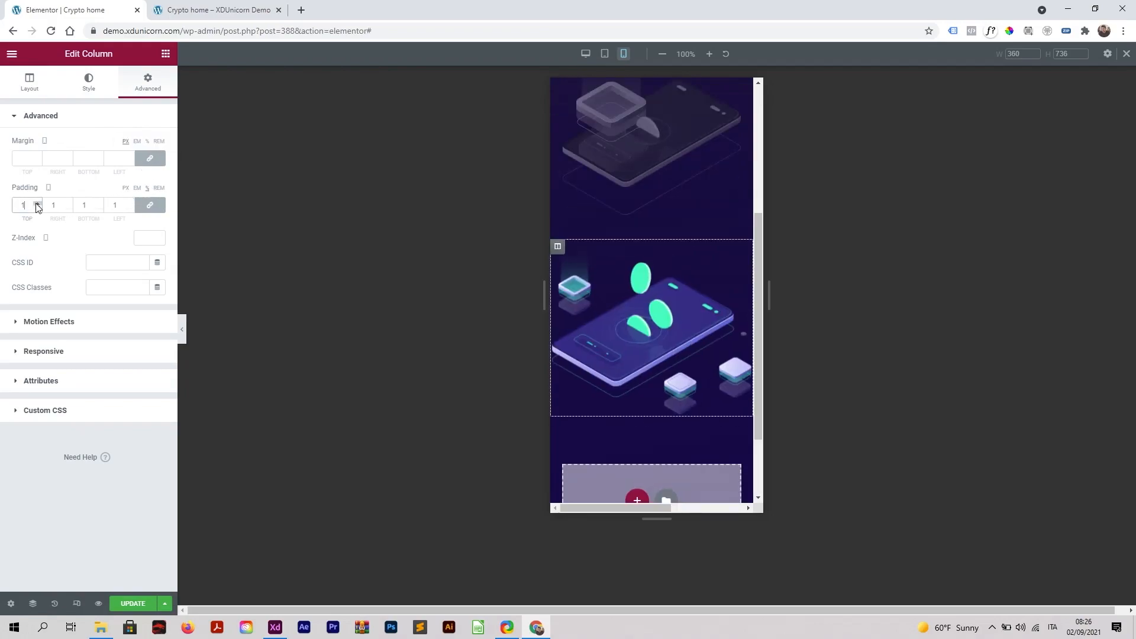
{"action": "left_click", "coordinate": [38, 203]}
{"action": "left_click", "coordinate": [37, 203]}
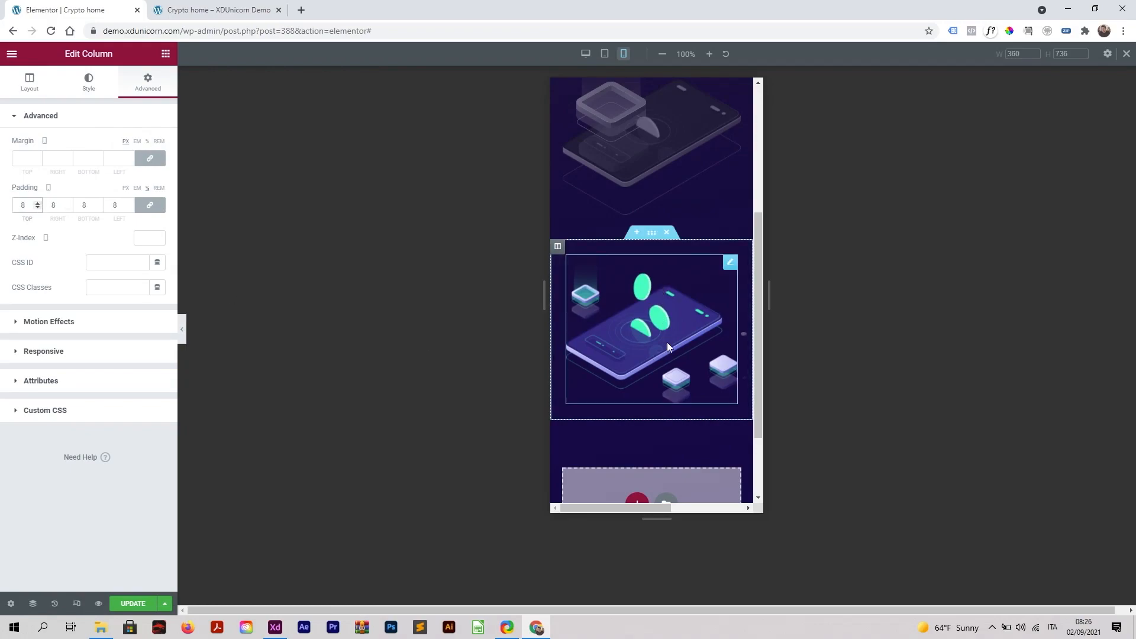
{"action": "scroll", "coordinate": [667, 342], "scroll_direction": "down", "scroll_amount": 1}
{"action": "scroll", "coordinate": [668, 343], "scroll_direction": "up", "scroll_amount": 2}
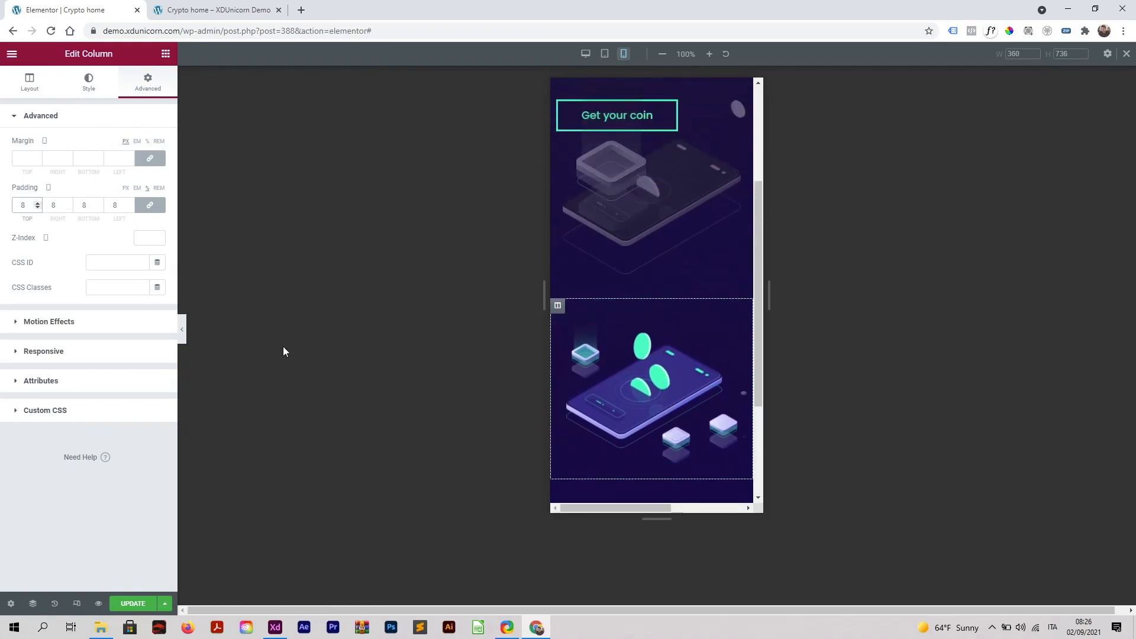
Collapse the editing panel and check the page in the desktop view, from the hero to the added illustration section
{"action": "left_click", "coordinate": [182, 329]}
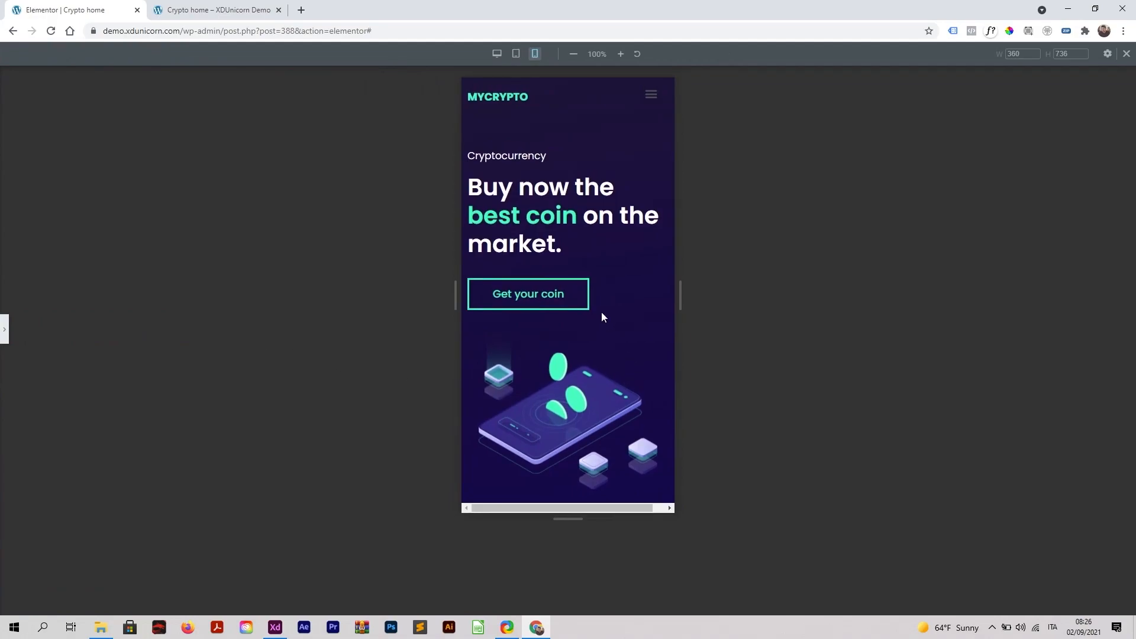
{"action": "left_click", "coordinate": [497, 54]}
{"action": "scroll", "coordinate": [524, 117], "scroll_direction": "down", "scroll_amount": 5}
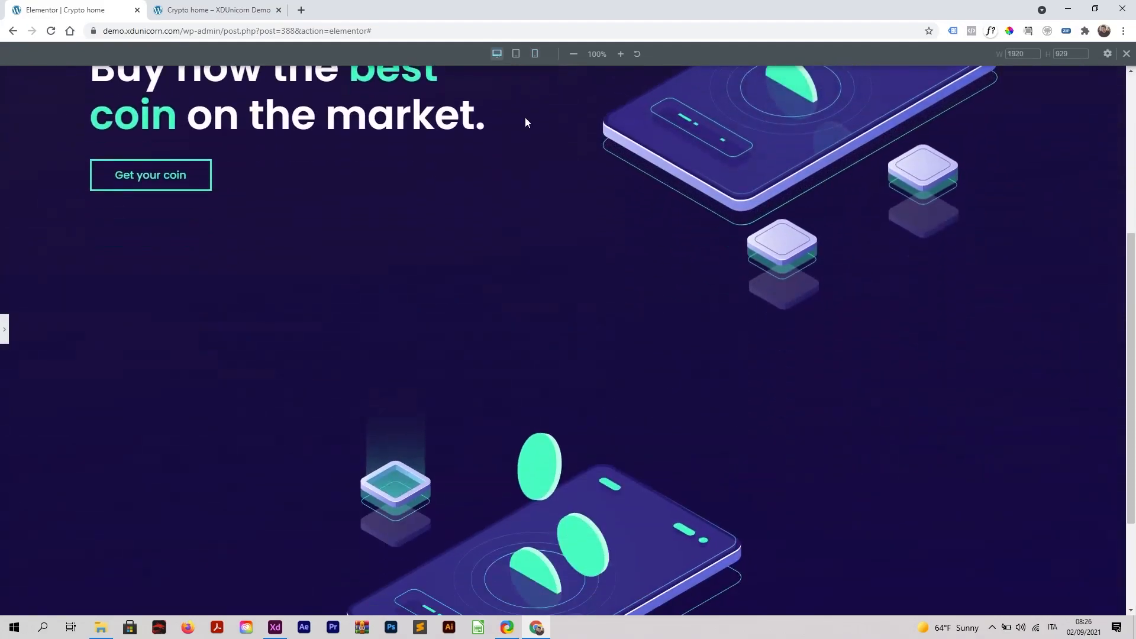
{"action": "scroll", "coordinate": [576, 285], "scroll_direction": "up", "scroll_amount": 5}
{"action": "scroll", "coordinate": [710, 272], "scroll_direction": "down", "scroll_amount": 8}
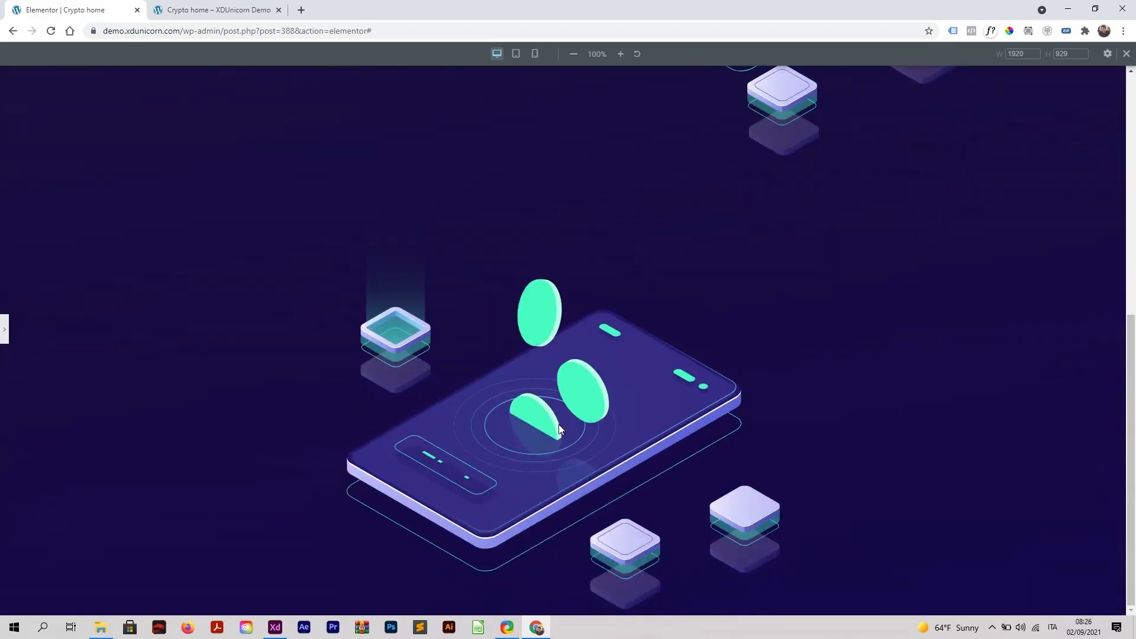
{"action": "scroll", "coordinate": [558, 426], "scroll_direction": "up", "scroll_amount": 6}
{"action": "scroll", "coordinate": [624, 393], "scroll_direction": "down", "scroll_amount": 5}
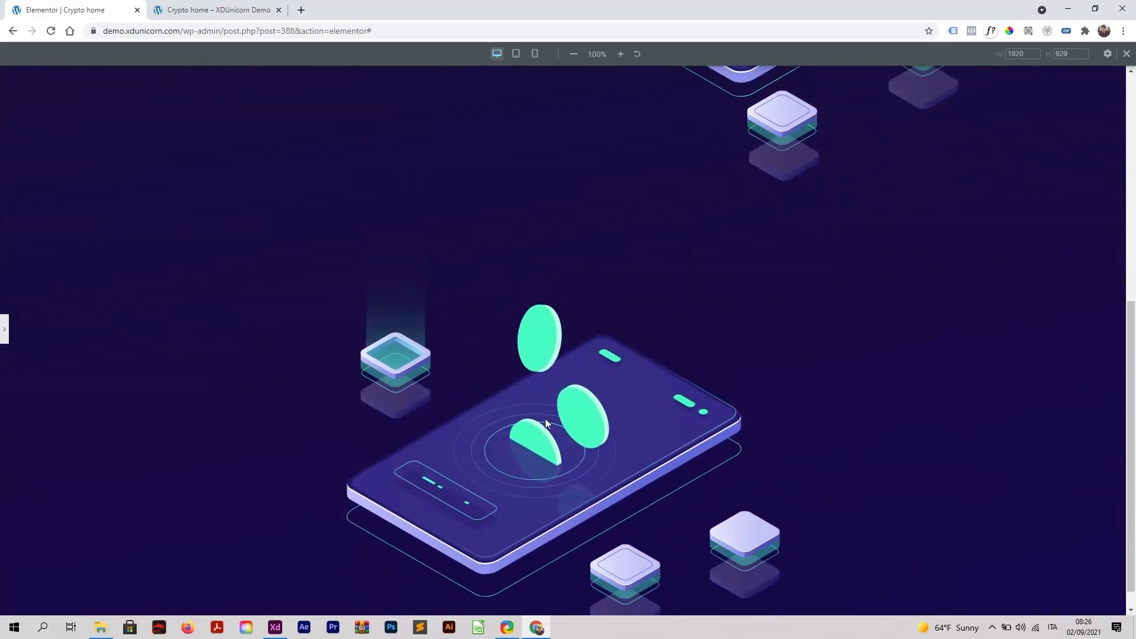
In the mobile view, hide the added single-image illustration on desktop and tablet
{"action": "scroll", "coordinate": [545, 417], "scroll_direction": "up", "scroll_amount": 7}
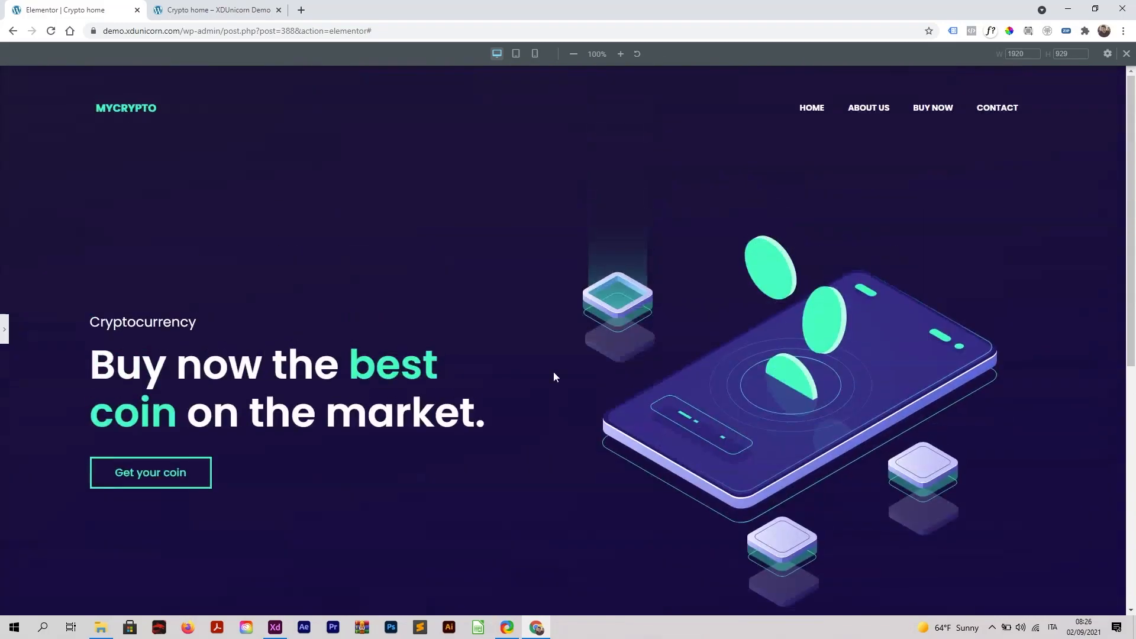
{"action": "left_click", "coordinate": [535, 54]}
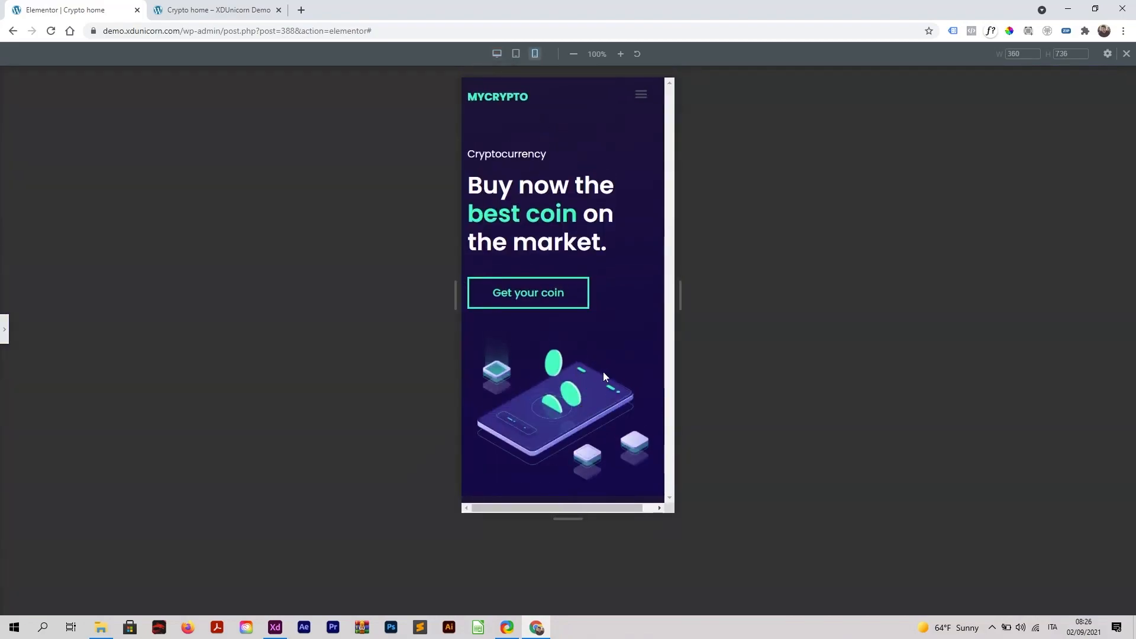
{"action": "left_click", "coordinate": [4, 329]}
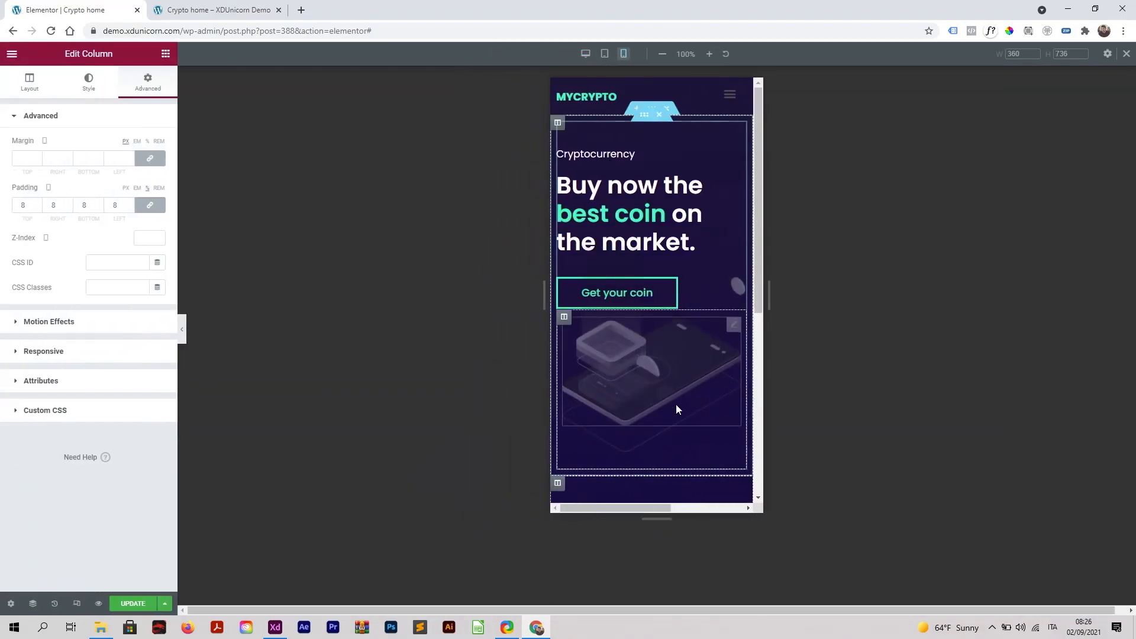
{"action": "scroll", "coordinate": [681, 384], "scroll_direction": "down", "scroll_amount": 4}
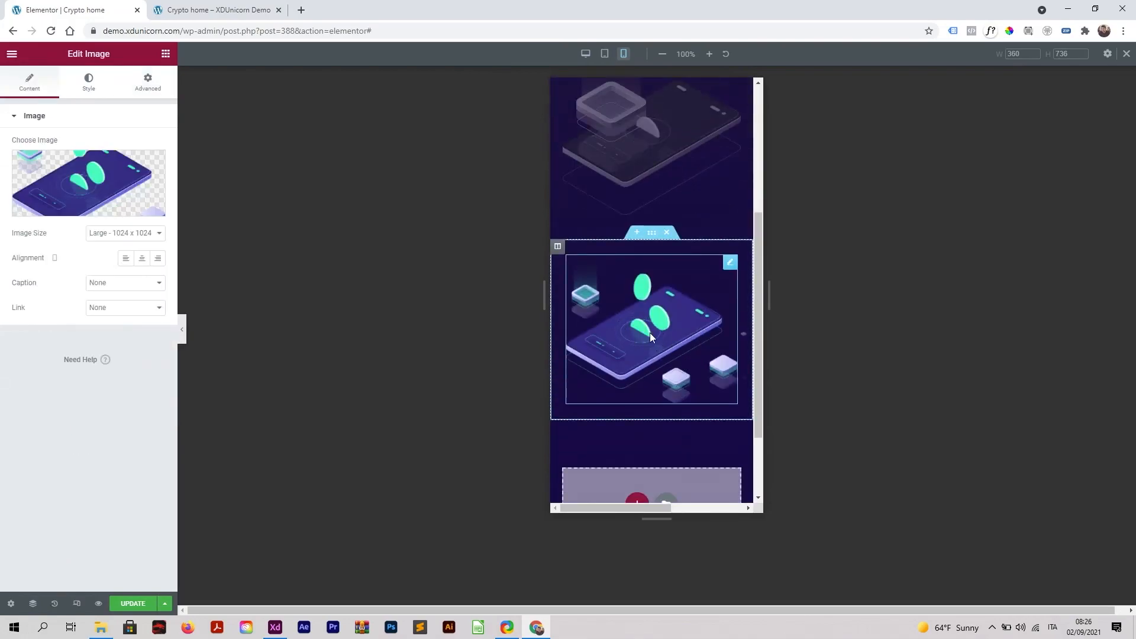
{"action": "left_click", "coordinate": [149, 90]}
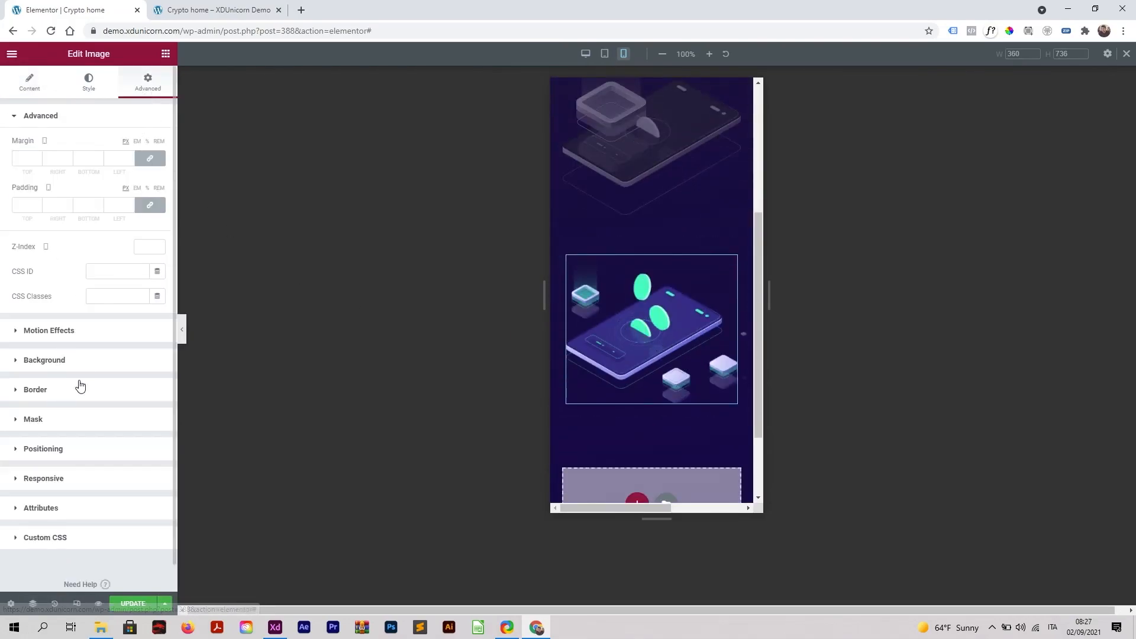
{"action": "left_click", "coordinate": [69, 475]}
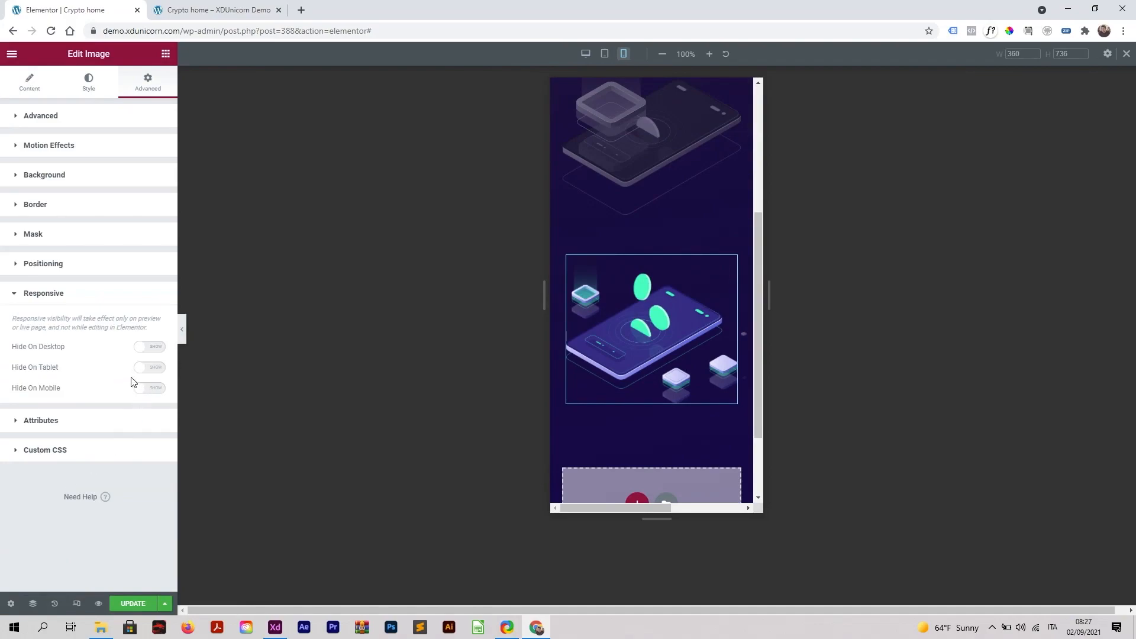
{"action": "left_click", "coordinate": [156, 351]}
Check the hero and illustration in the mobile and desktop views with the editing panel collapsed
{"action": "scroll", "coordinate": [626, 383], "scroll_direction": "up", "scroll_amount": 5}
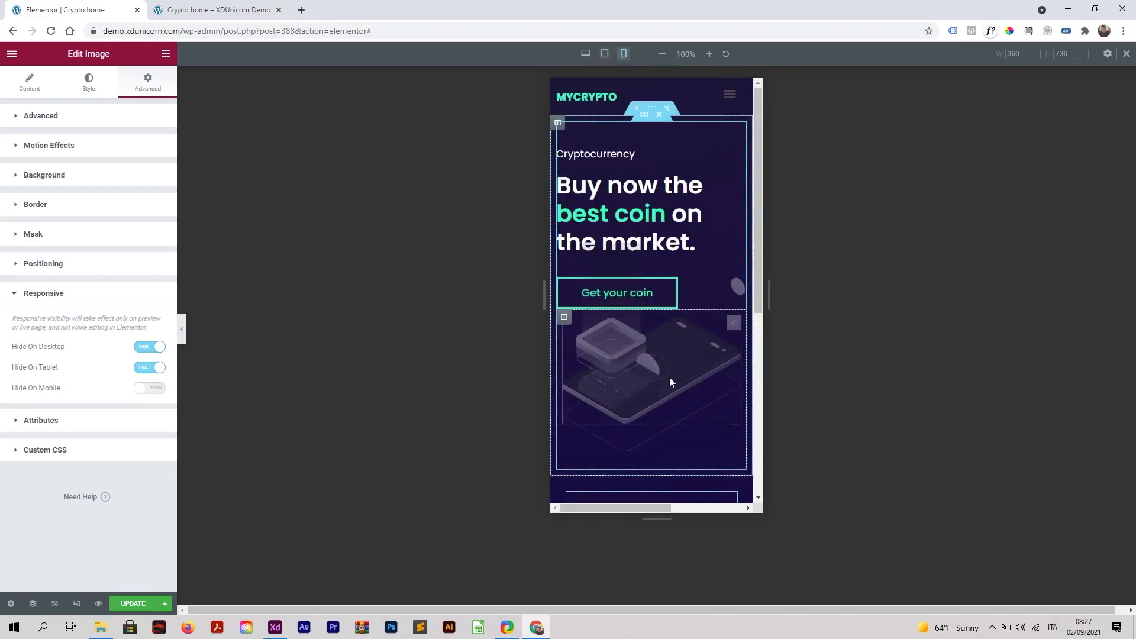
{"action": "left_click", "coordinate": [183, 330]}
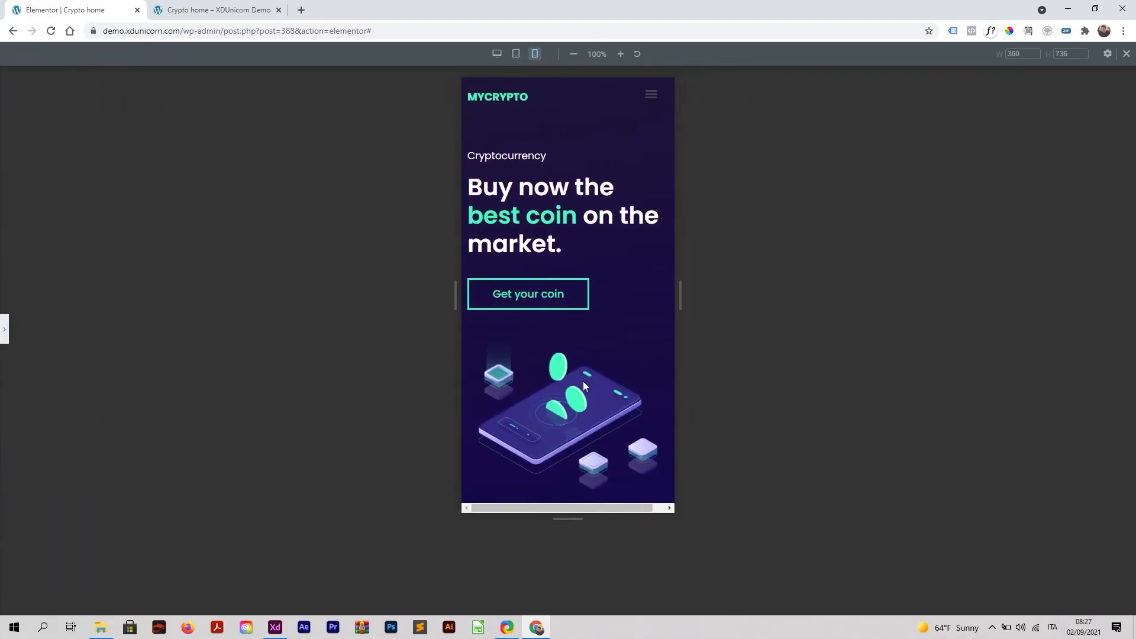
{"action": "left_click", "coordinate": [497, 53]}
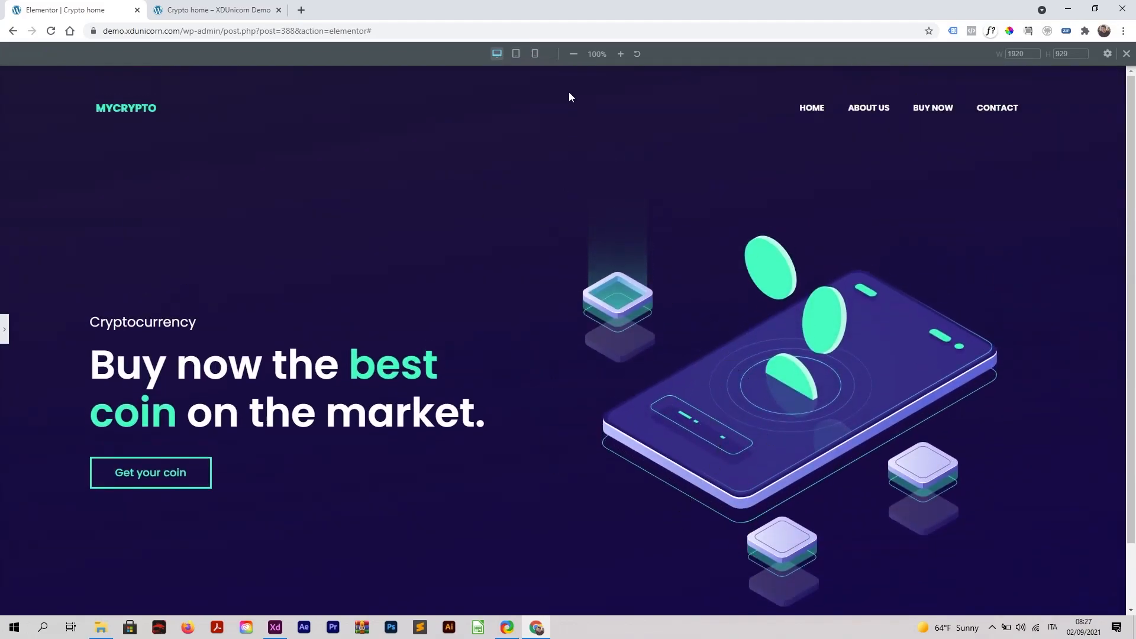
{"action": "left_click", "coordinate": [535, 54]}
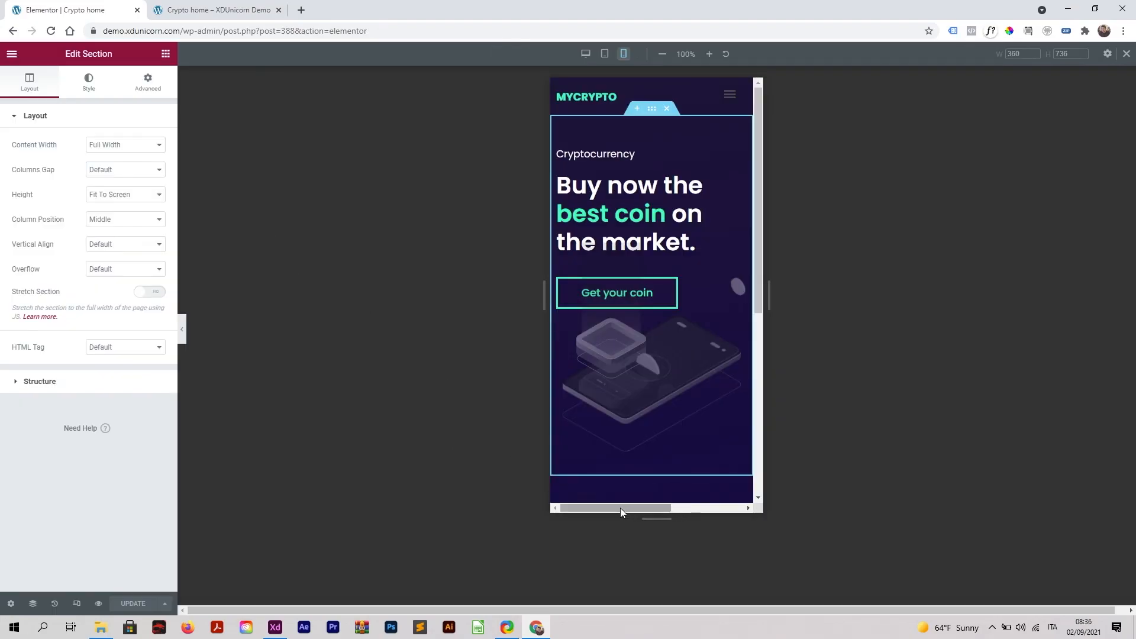
{"action": "mouse_move", "coordinate": [620, 506]}
{"action": "left_mouse_down"}
{"action": "mouse_move", "coordinate": [680, 506]}
{"action": "mouse_move", "coordinate": [600, 506]}
{"action": "mouse_move", "coordinate": [690, 509]}
{"action": "mouse_move", "coordinate": [606, 504]}
{"action": "left_mouse_up"}
{"action": "left_click_drag", "start_coordinate": [649, 509], "coordinate": [726, 104]}
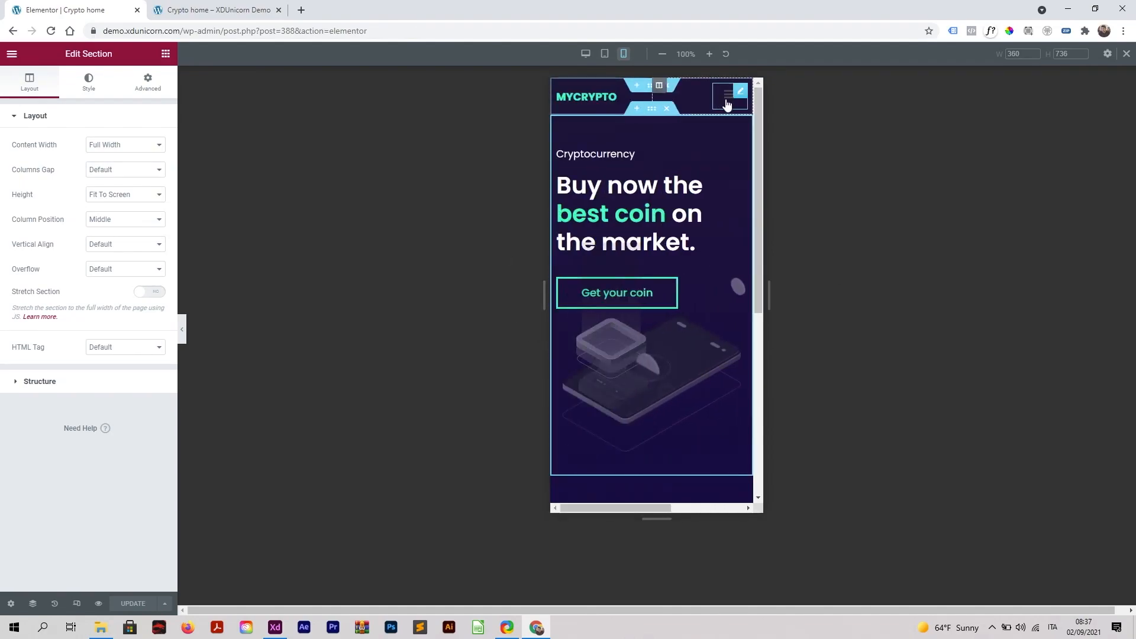
Set the mobile bottom margin of the header's Nav Menu widget to -4 px
{"action": "left_click", "coordinate": [725, 104]}
{"action": "left_click", "coordinate": [729, 103]}
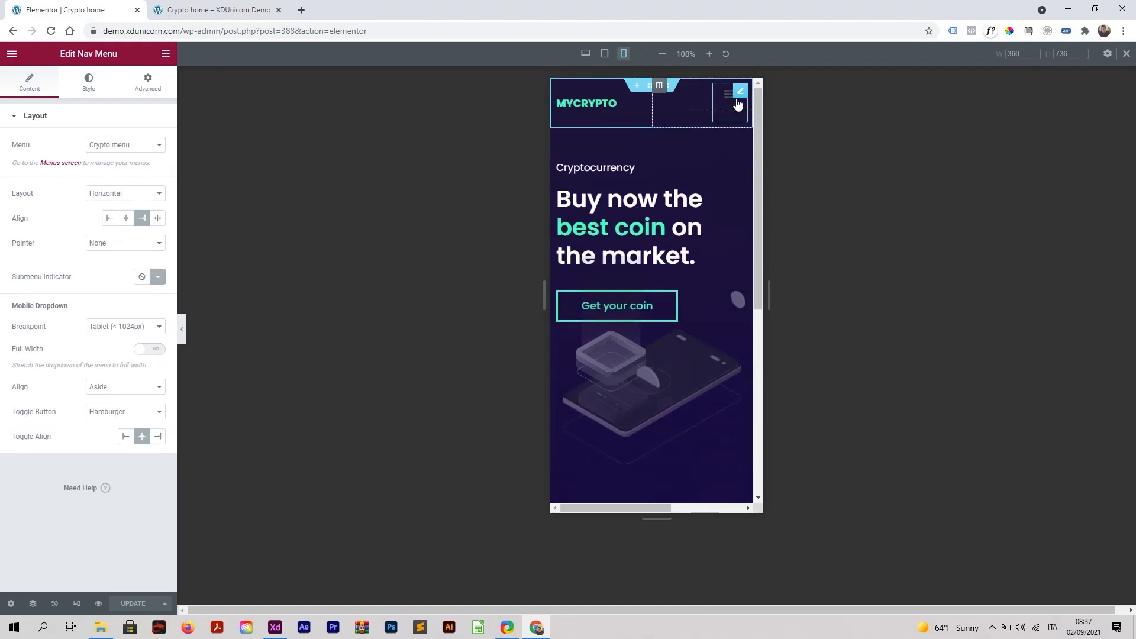
{"action": "left_click", "coordinate": [147, 83]}
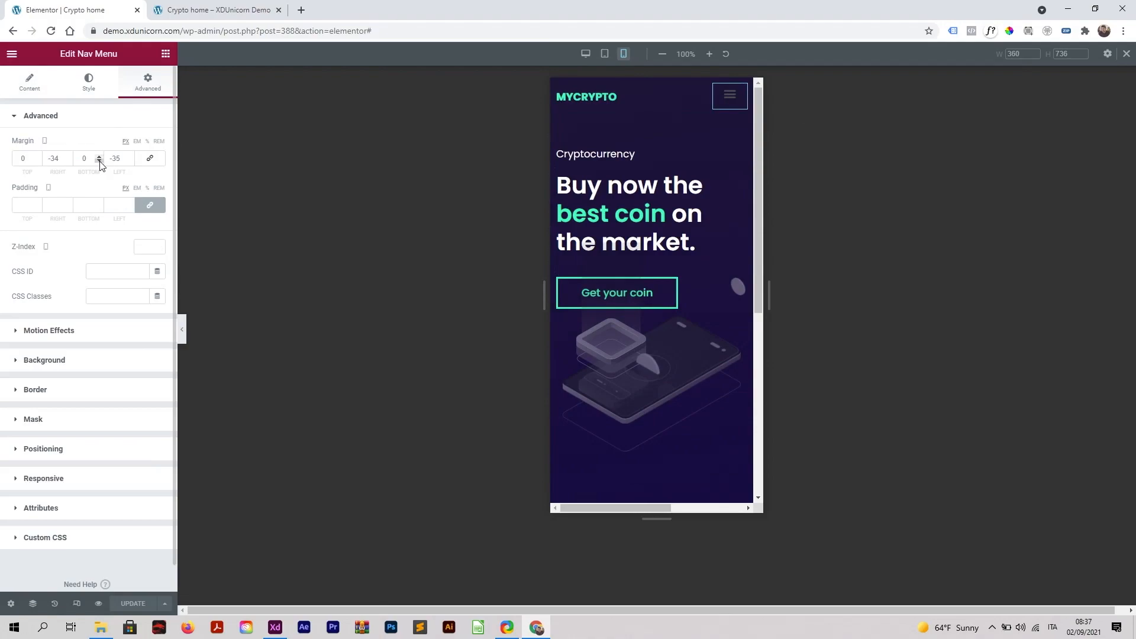
{"action": "left_click", "coordinate": [99, 162]}
{"action": "left_click", "coordinate": [99, 161]}
{"action": "left_click", "coordinate": [99, 161]}
{"action": "left_click", "coordinate": [99, 161]}
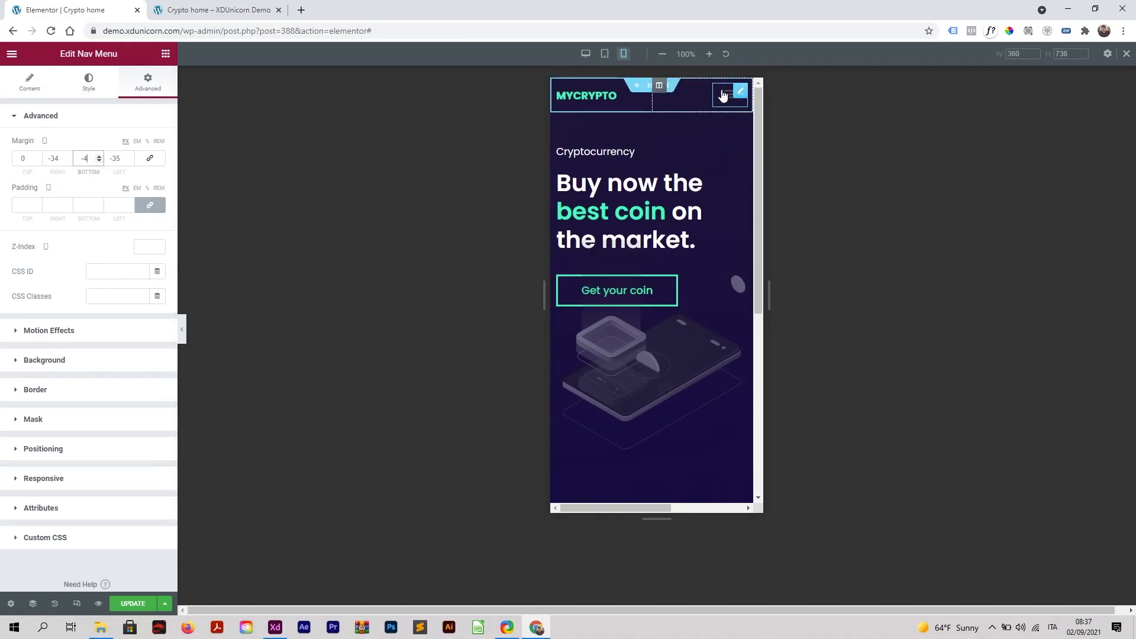
Set the Nav Menu's toggle button colour to white (#FFFFFF)
{"action": "left_click", "coordinate": [87, 82]}
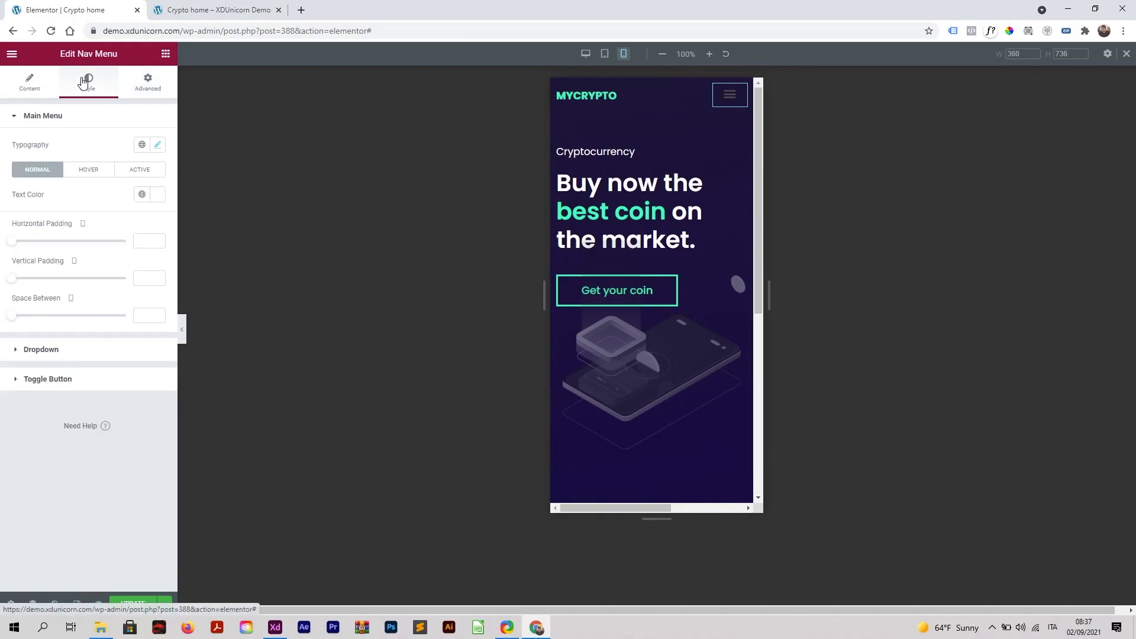
{"action": "left_click", "coordinate": [56, 382]}
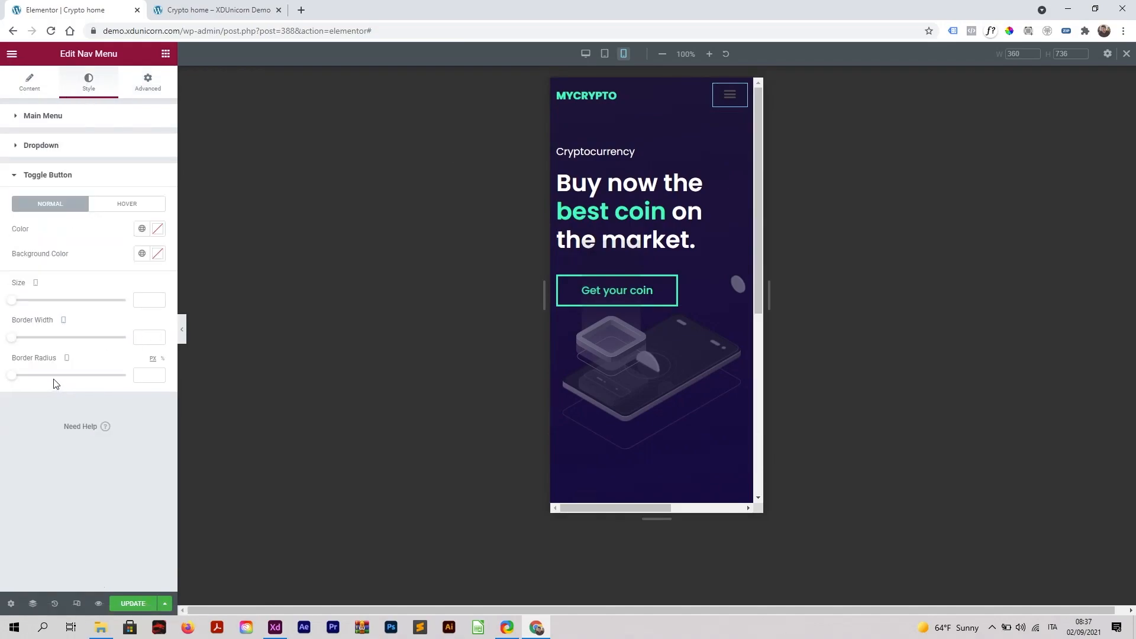
{"action": "left_click", "coordinate": [158, 230]}
{"action": "left_click_drag", "start_coordinate": [60, 290], "coordinate": [1, 247]}
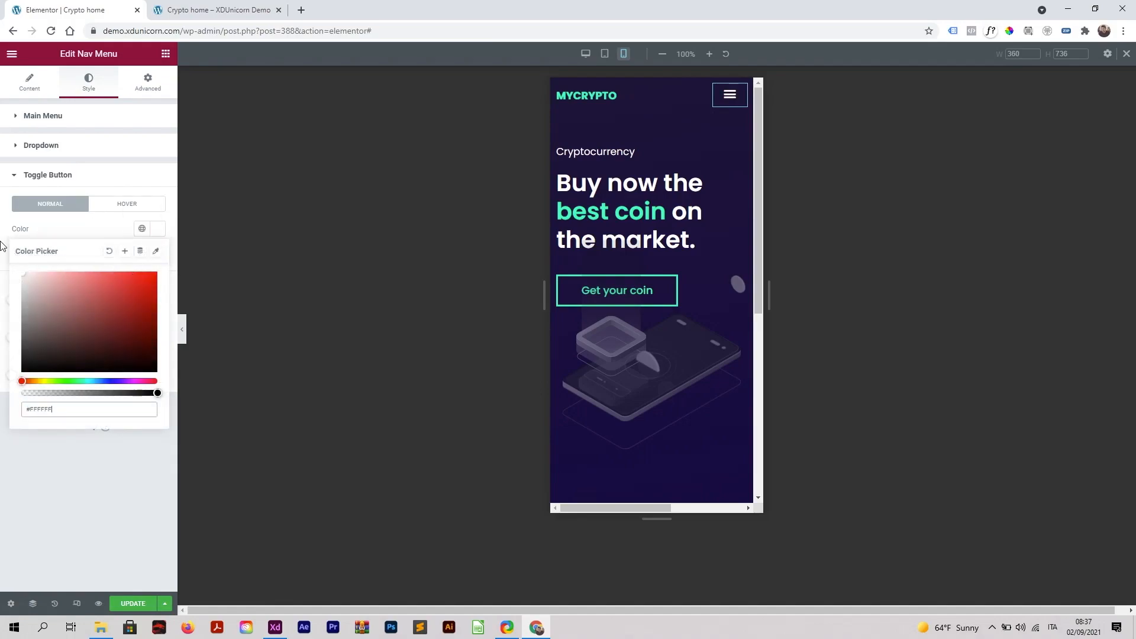
{"action": "left_click", "coordinate": [89, 237]}
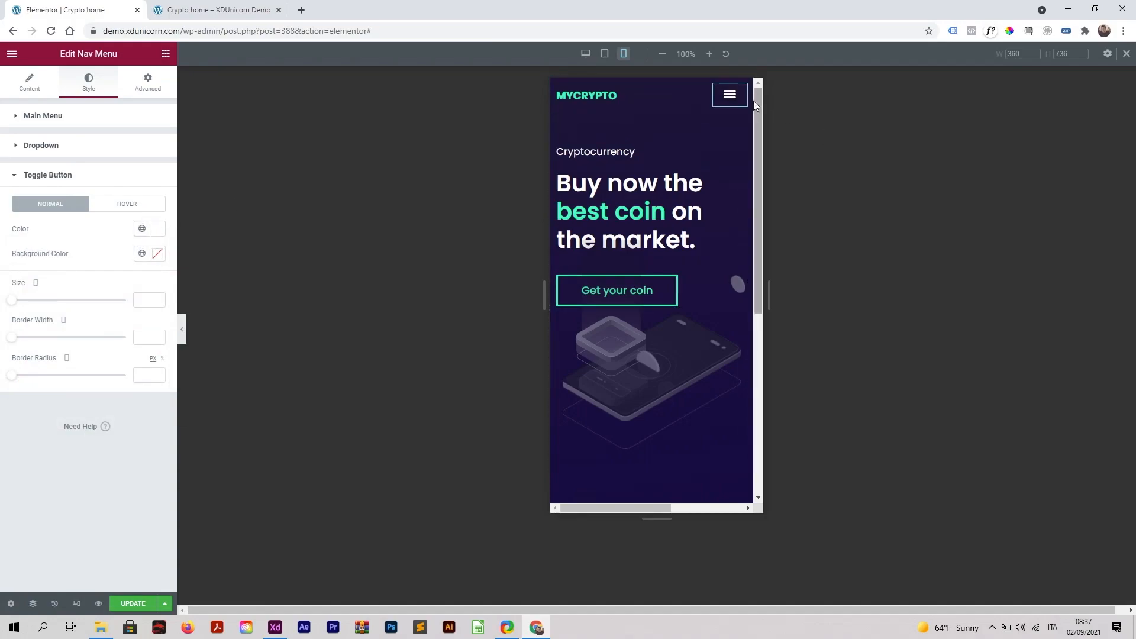
Set the Nav Menu's mobile dropdown alignment to Center and make the dropdown full width
{"action": "left_click", "coordinate": [25, 92]}
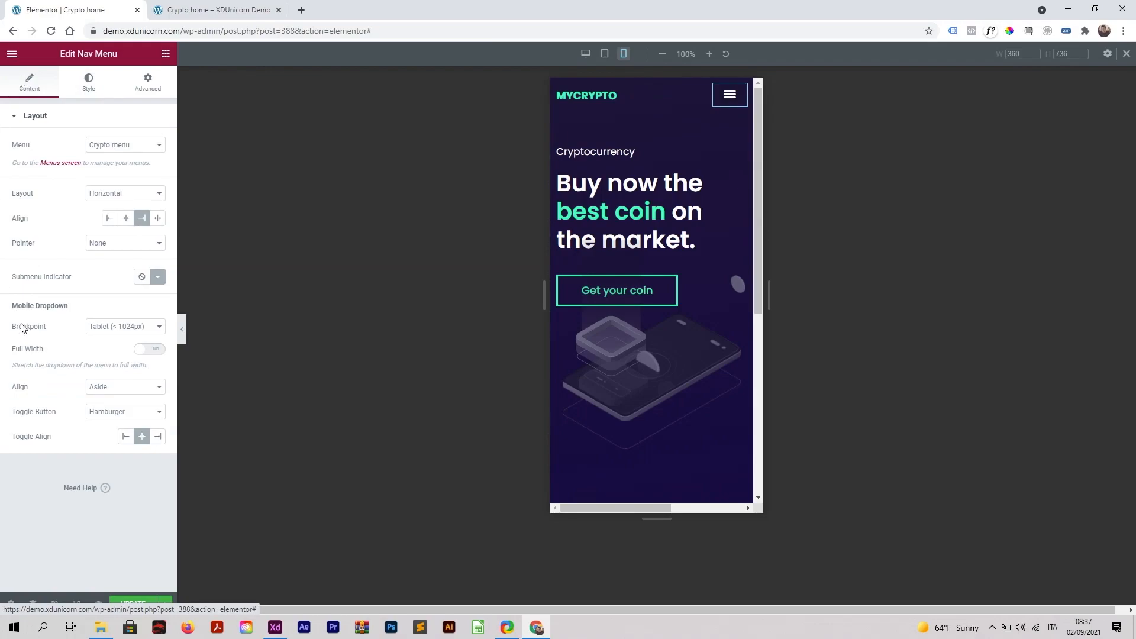
{"action": "left_click", "coordinate": [126, 388]}
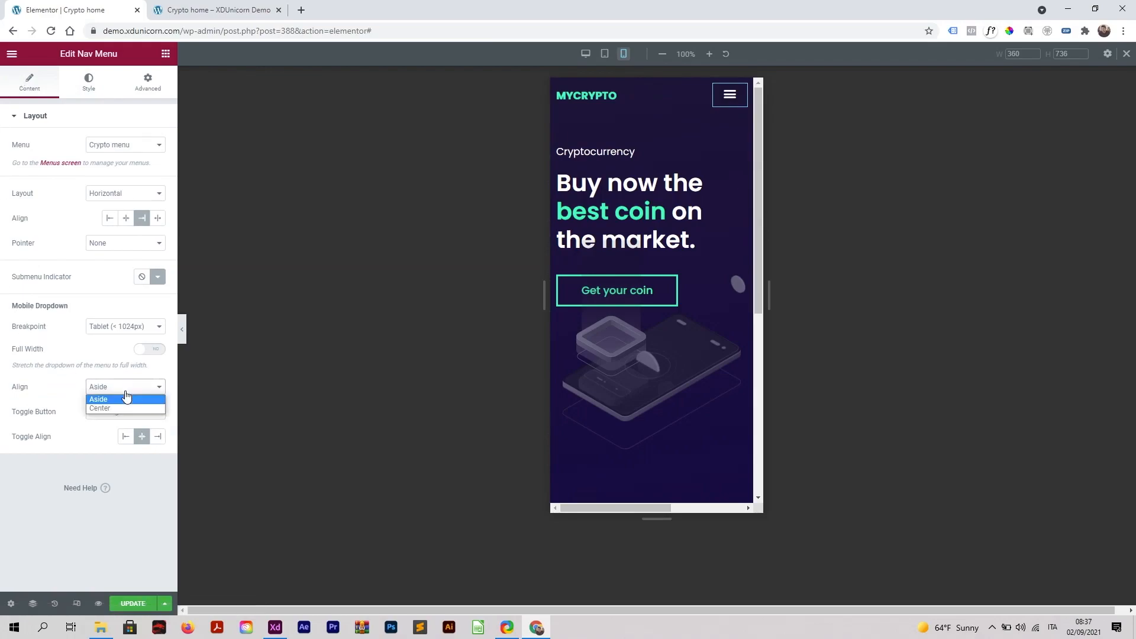
{"action": "left_click", "coordinate": [124, 408]}
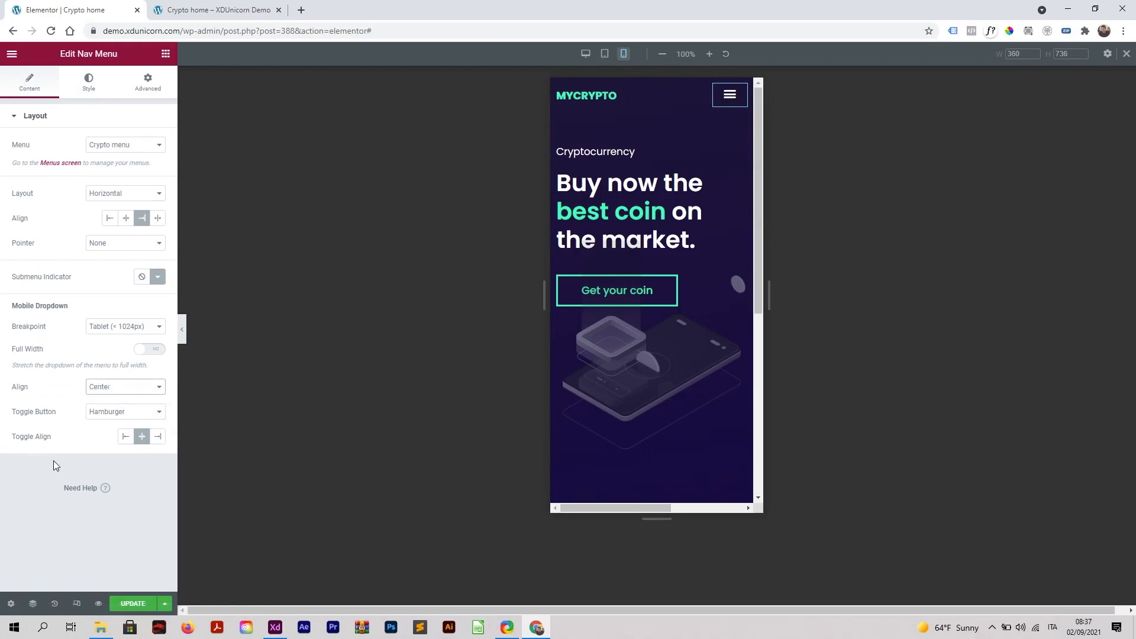
{"action": "left_click", "coordinate": [149, 351]}
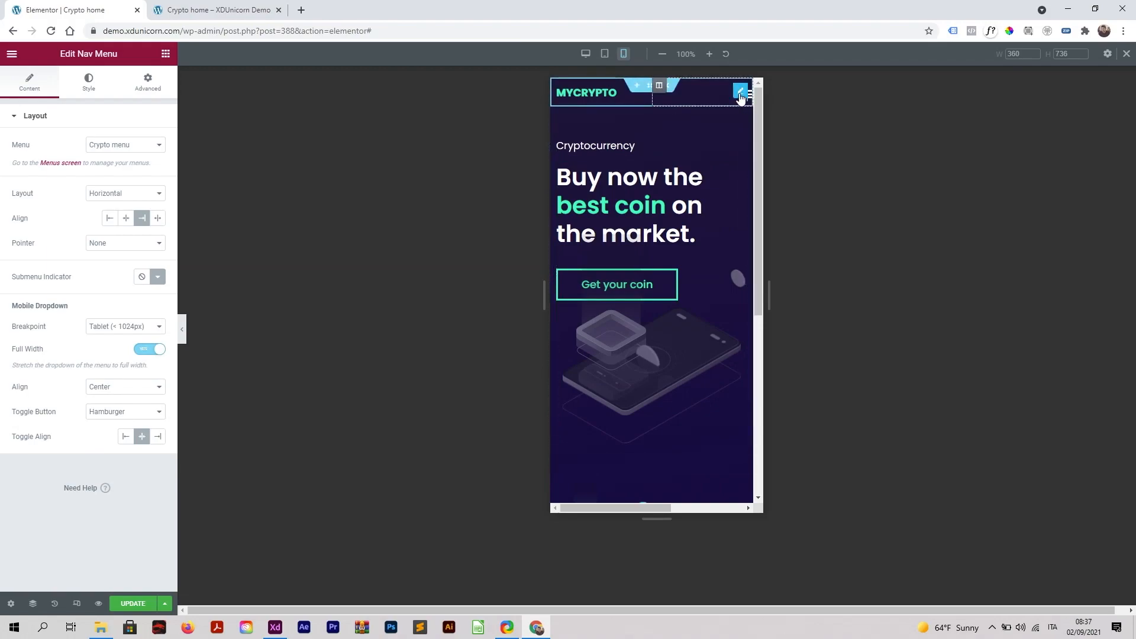
Set the Nav Menu's right, left and bottom mobile margins to 0
{"action": "left_click", "coordinate": [148, 86]}
{"action": "double_click", "coordinate": [51, 159]}
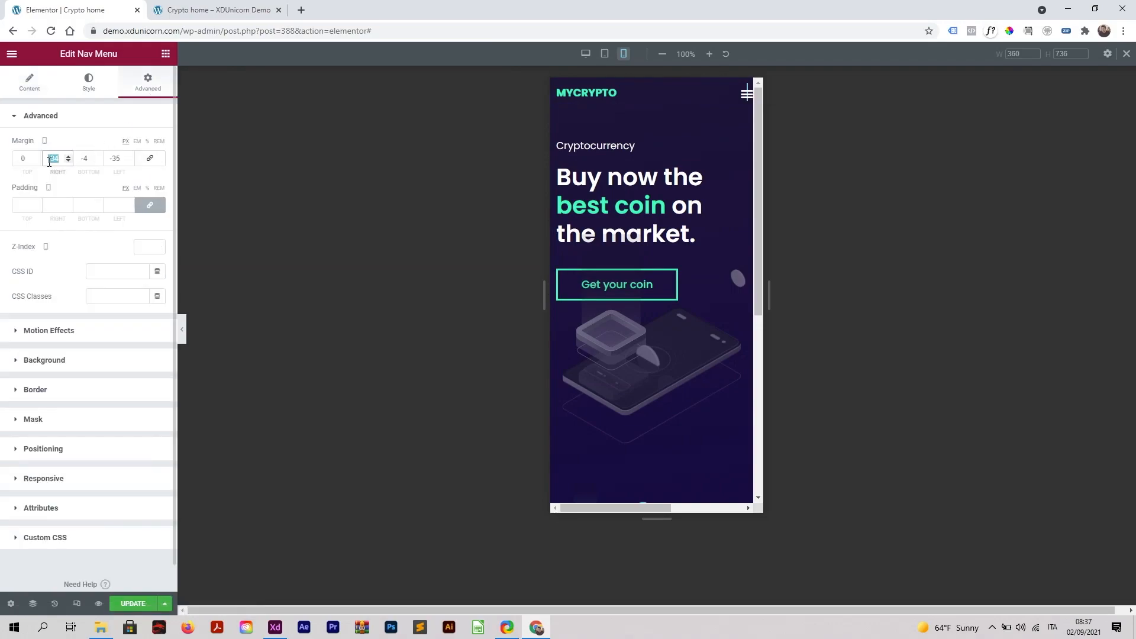
{"action": "type", "text": "0"}
{"action": "double_click", "coordinate": [118, 159]}
{"action": "type", "text": "0"}
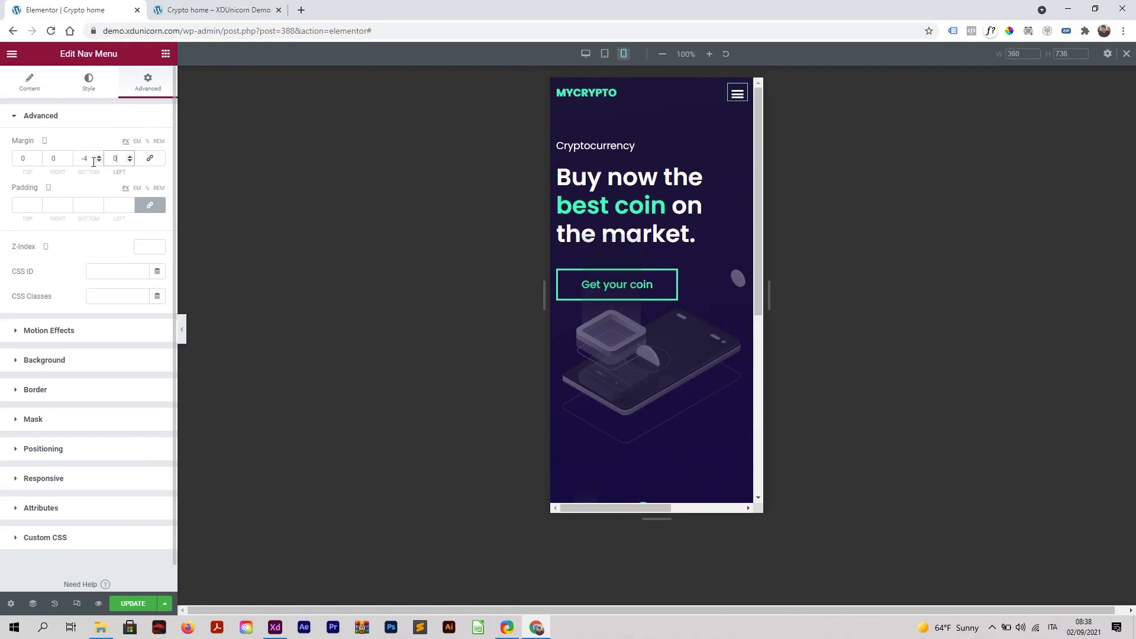
{"action": "double_click", "coordinate": [89, 160]}
{"action": "type", "text": "0"}
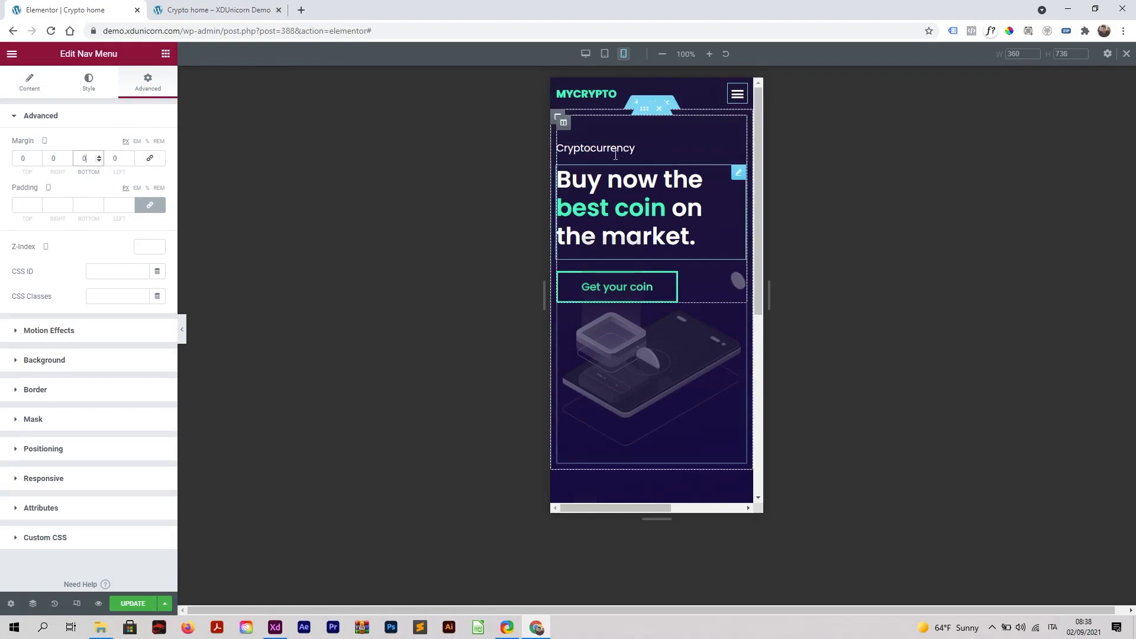
Expand the mobile menu in the header and set its dropdown background to the global Highlight colour
{"action": "left_click", "coordinate": [736, 100]}
{"action": "left_click", "coordinate": [736, 102]}
{"action": "left_click", "coordinate": [736, 102]}
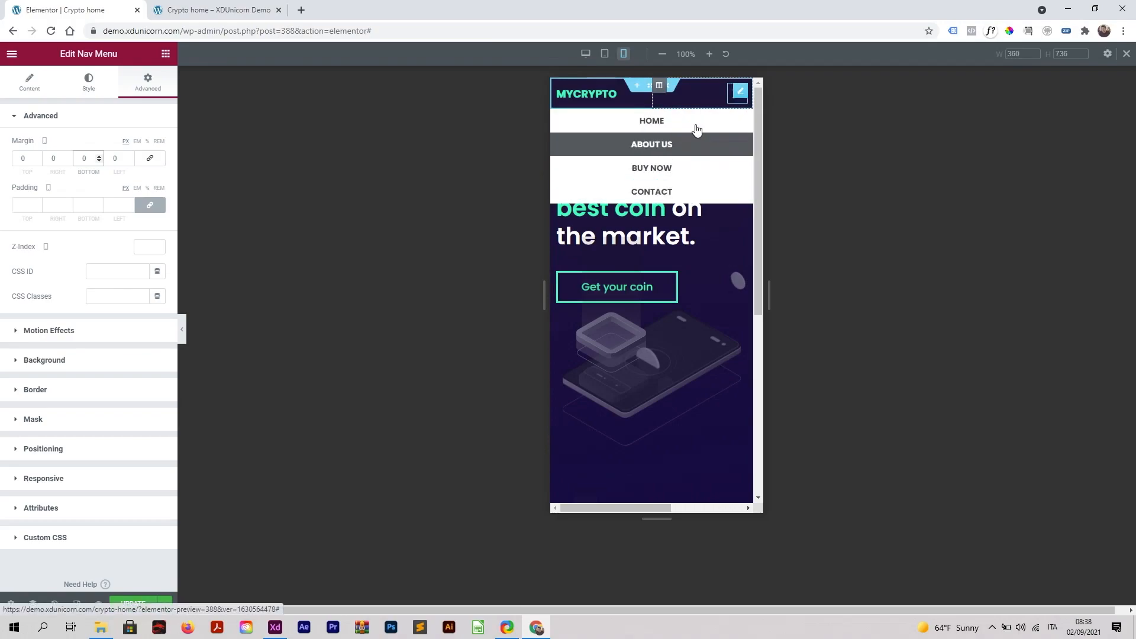
{"action": "left_click", "coordinate": [89, 87]}
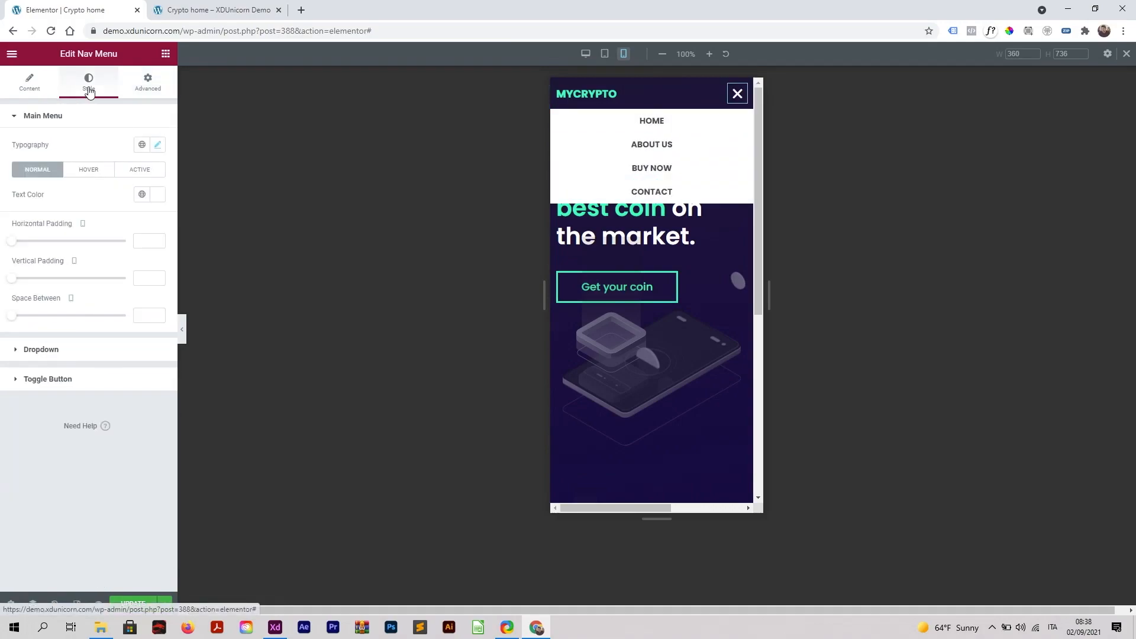
{"action": "left_click", "coordinate": [52, 354]}
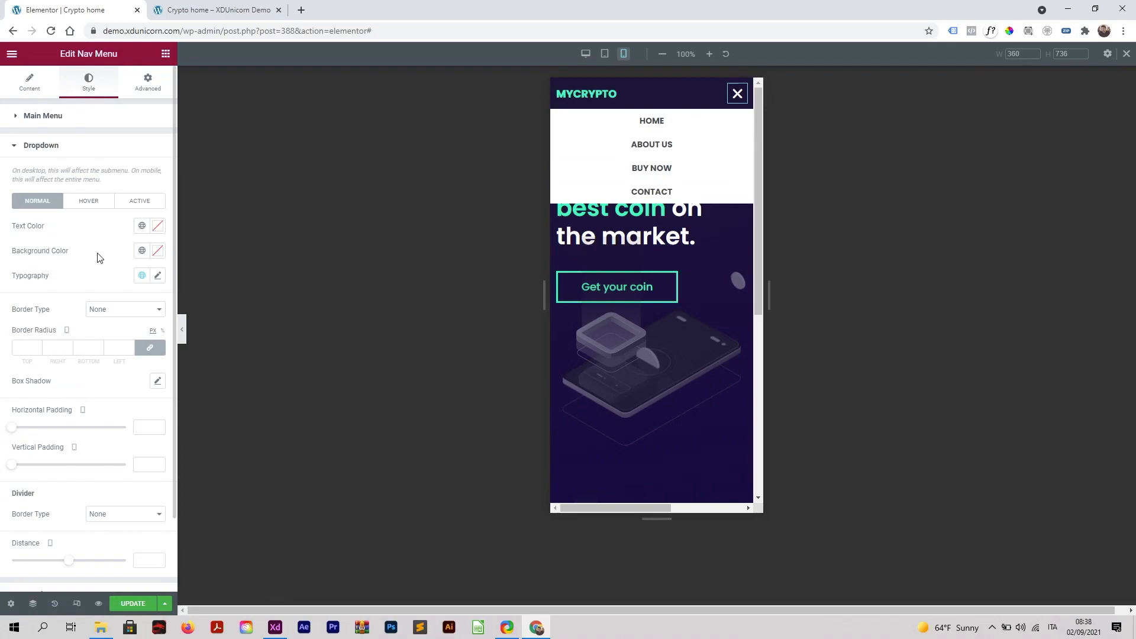
{"action": "left_click", "coordinate": [142, 251]}
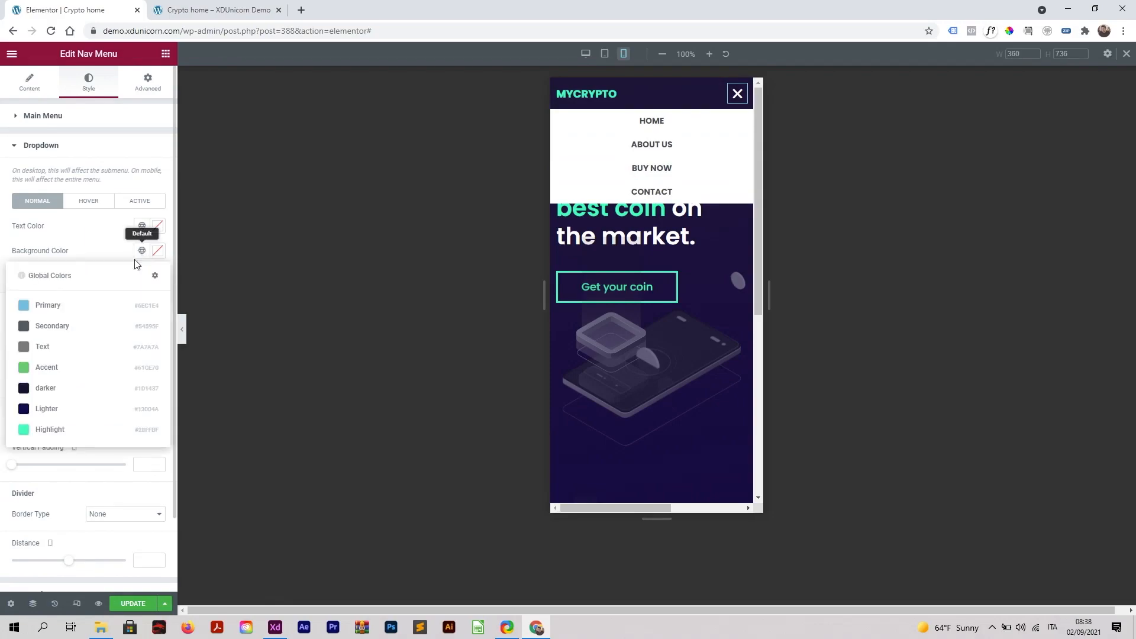
{"action": "left_click", "coordinate": [81, 431]}
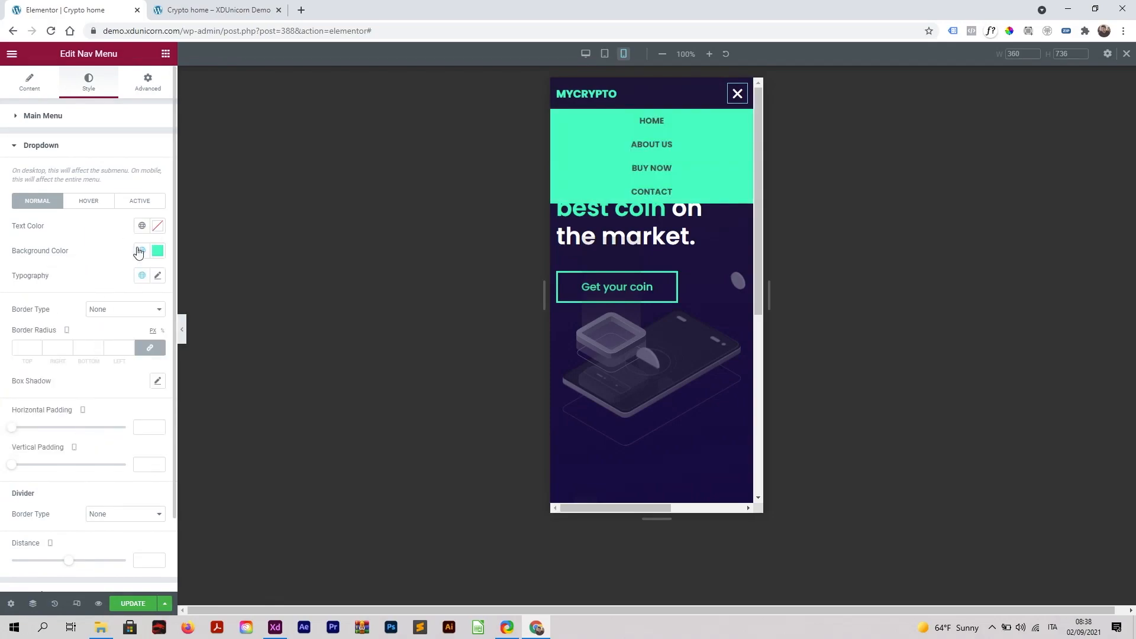
Try white for the dropdown's text colour, and replace it with the global darker colour
{"action": "left_click", "coordinate": [142, 225]}
{"action": "left_click", "coordinate": [157, 225]}
{"action": "left_click_drag", "start_coordinate": [1, 227], "coordinate": [1, 196]}
{"action": "left_click", "coordinate": [142, 225]}
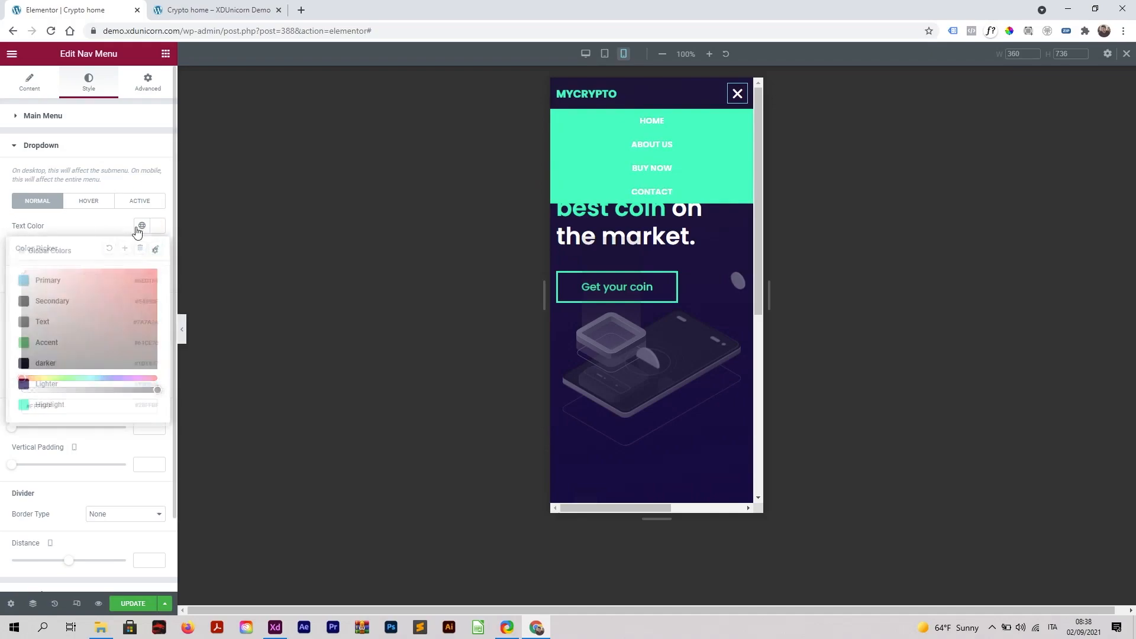
{"action": "left_click", "coordinate": [90, 373]}
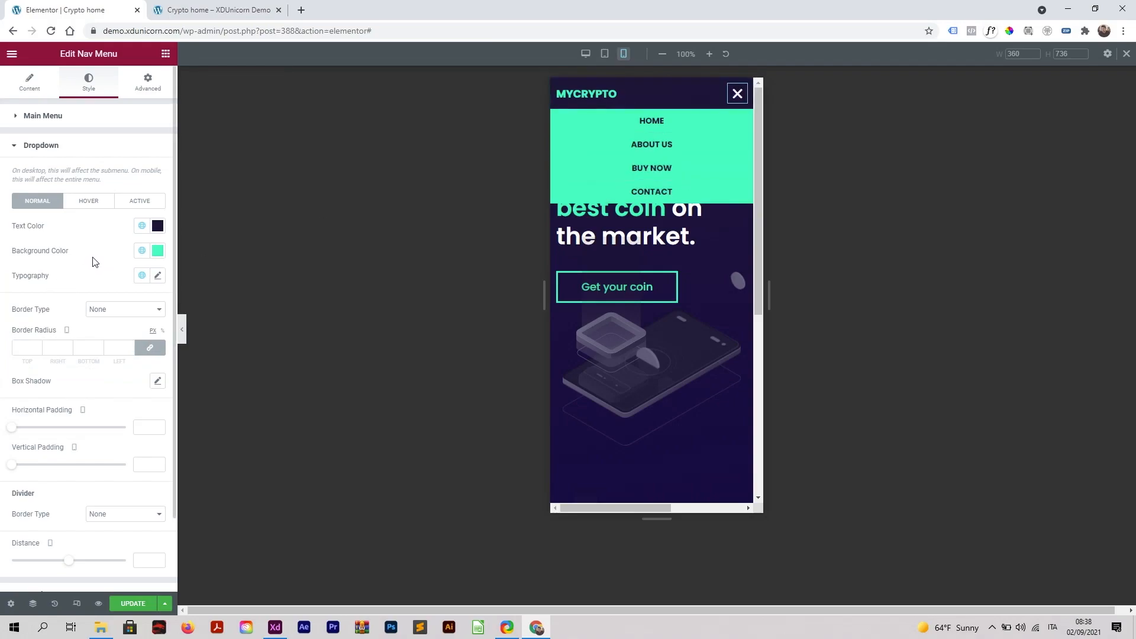
Set the dropdown's hover background to a custom darker shade of the global Highlight green, check the expanded mobile menu, and update the page
{"action": "left_click", "coordinate": [90, 201]}
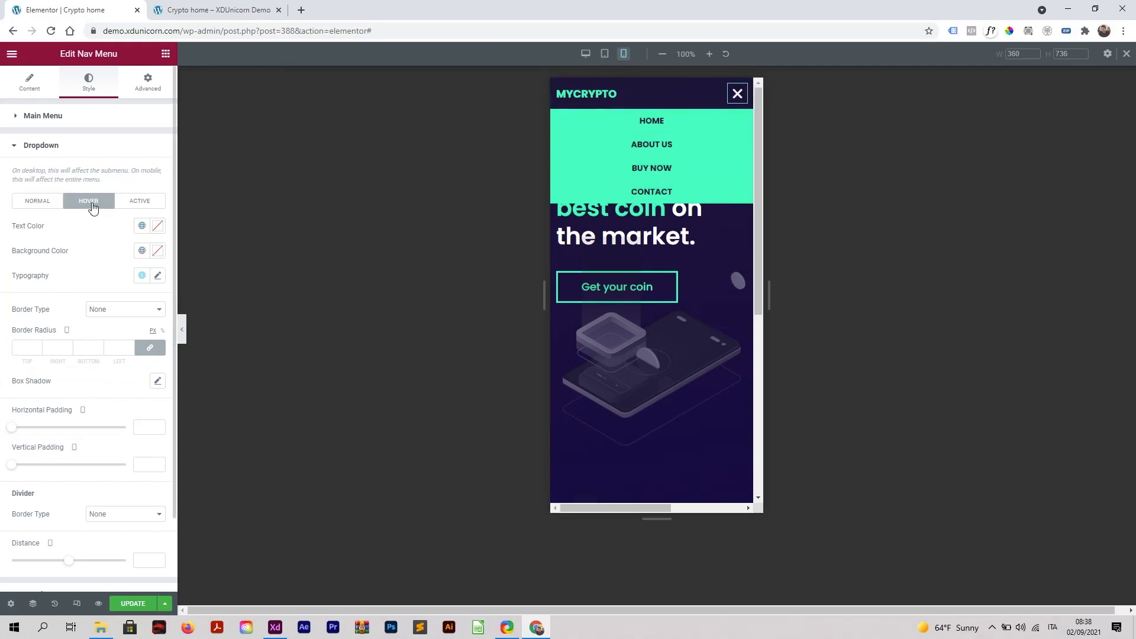
{"action": "left_click", "coordinate": [142, 251]}
{"action": "left_click", "coordinate": [58, 437]}
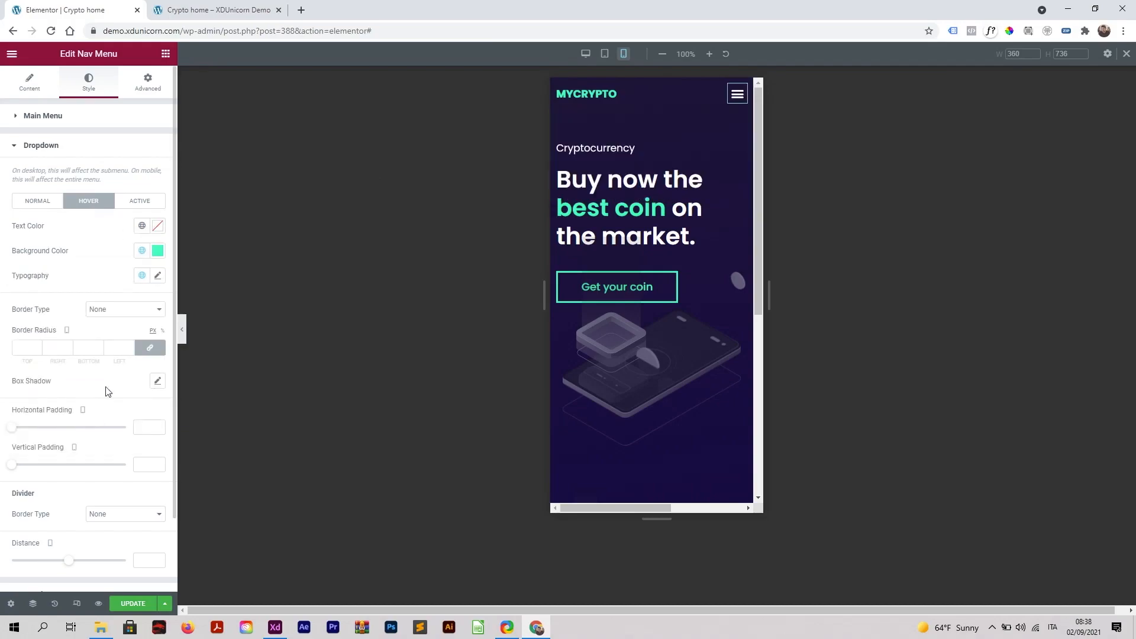
{"action": "left_click", "coordinate": [158, 251]}
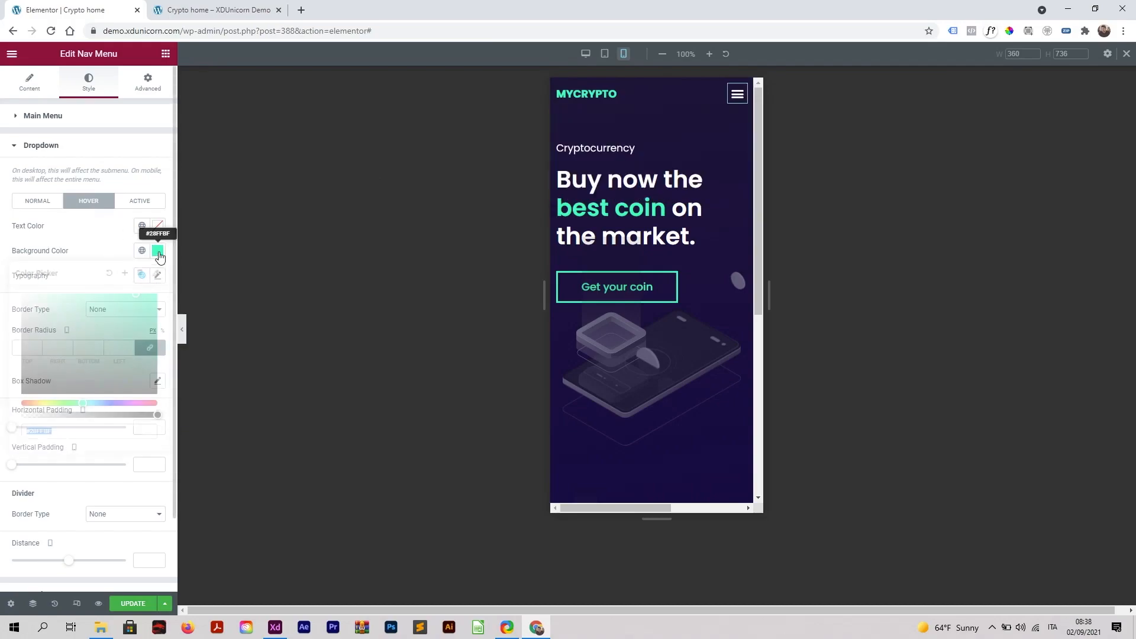
{"action": "left_click", "coordinate": [97, 244]}
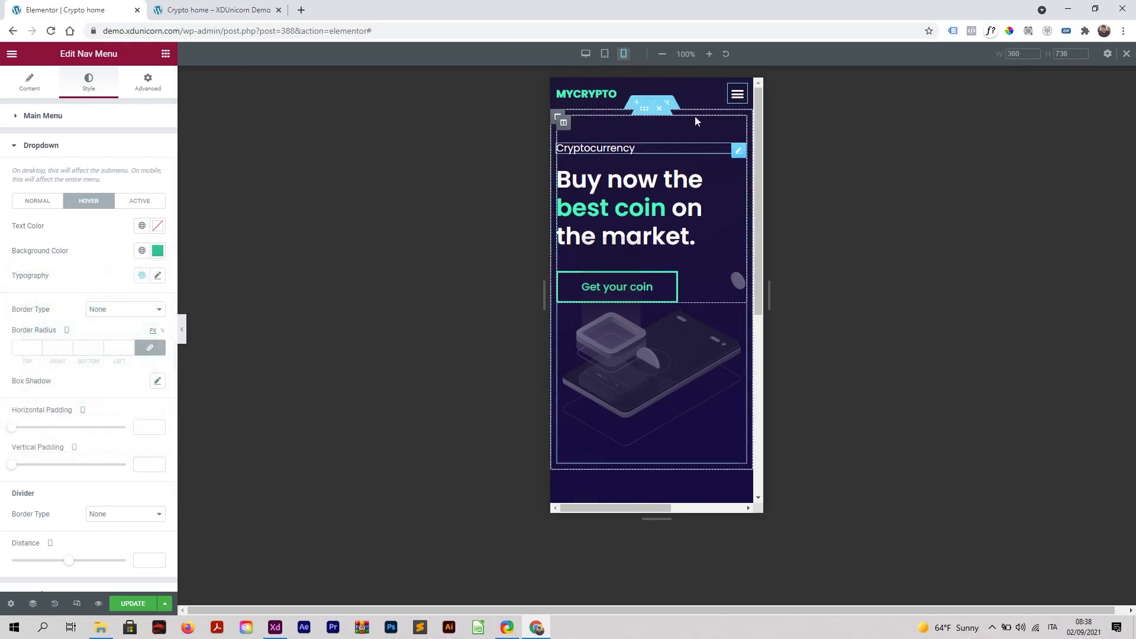
{"action": "left_click", "coordinate": [738, 93]}
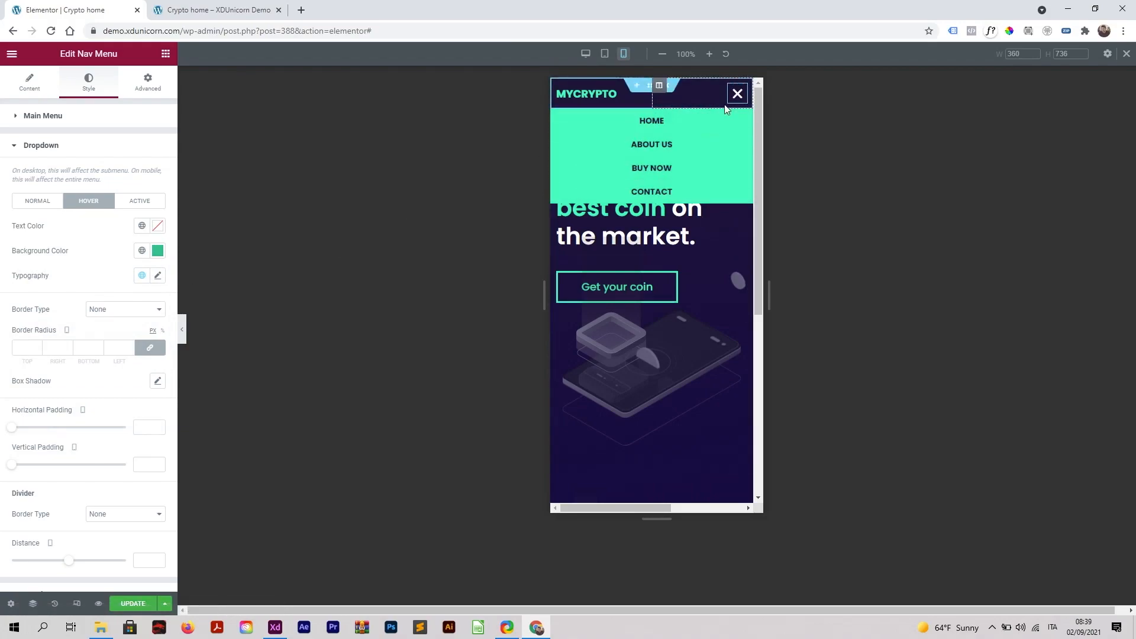
{"action": "left_click", "coordinate": [730, 104]}
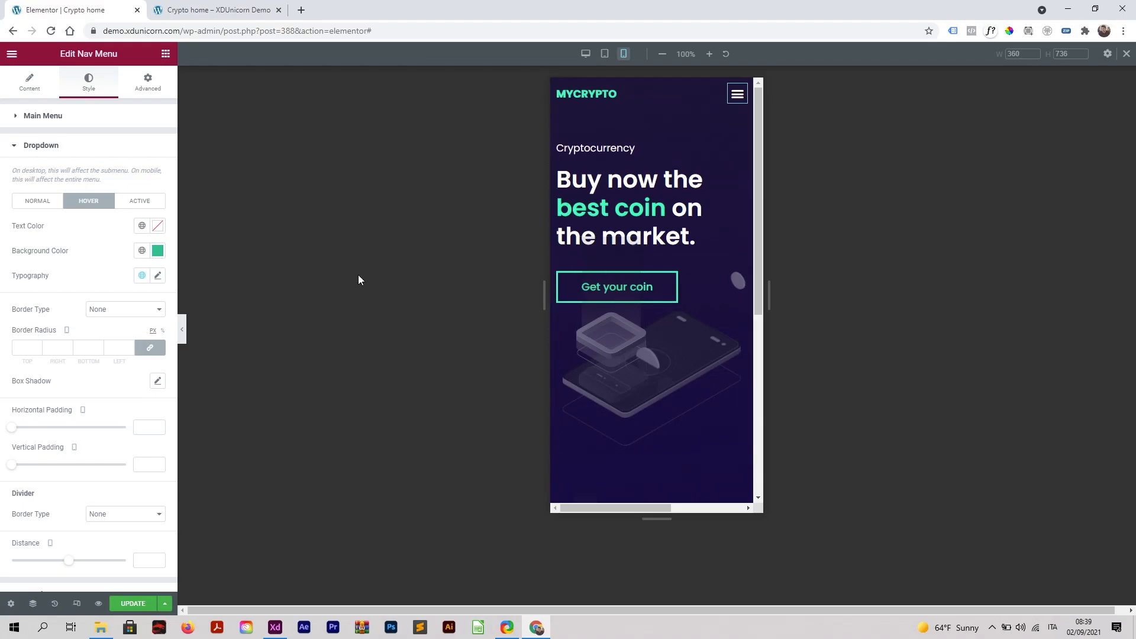
{"action": "left_click", "coordinate": [131, 605]}
Test opening and closing the mobile menu on the live page, and close the developer tools to view the desktop layout
{"action": "left_click", "coordinate": [233, 6]}
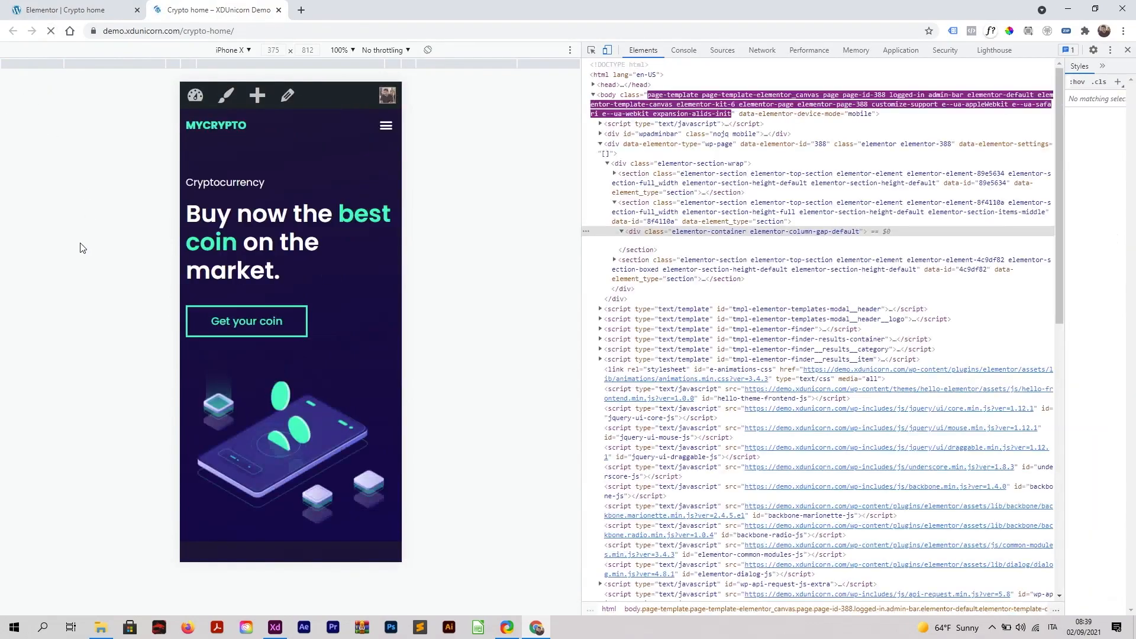
{"action": "left_click", "coordinate": [386, 126]}
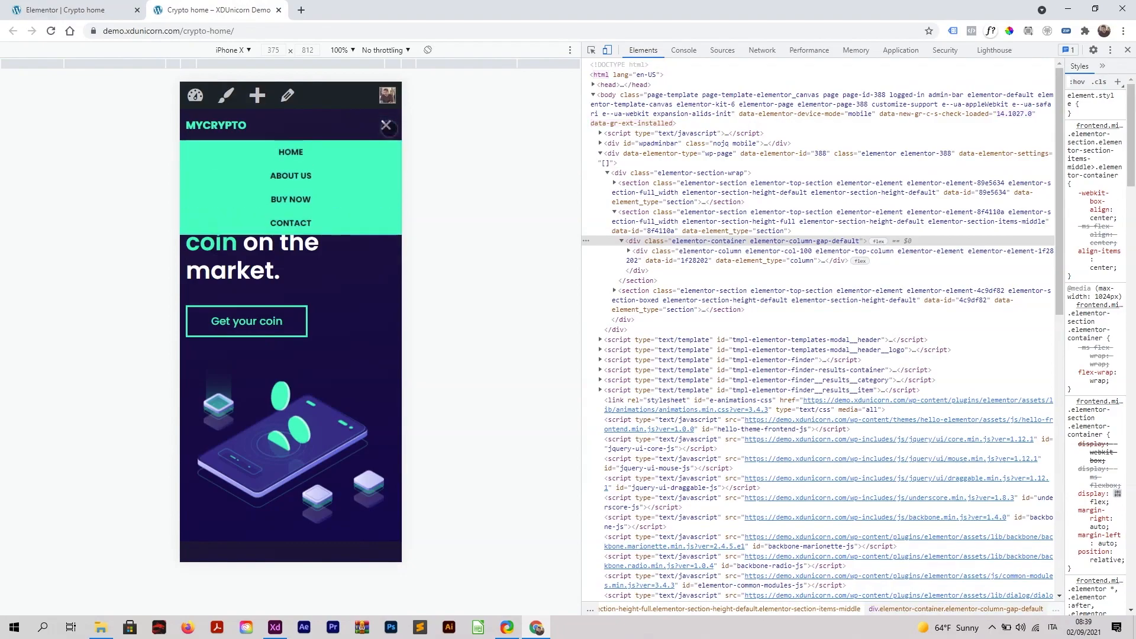
{"action": "left_click", "coordinate": [388, 127]}
{"action": "left_click", "coordinate": [388, 127]}
{"action": "left_click", "coordinate": [387, 128]}
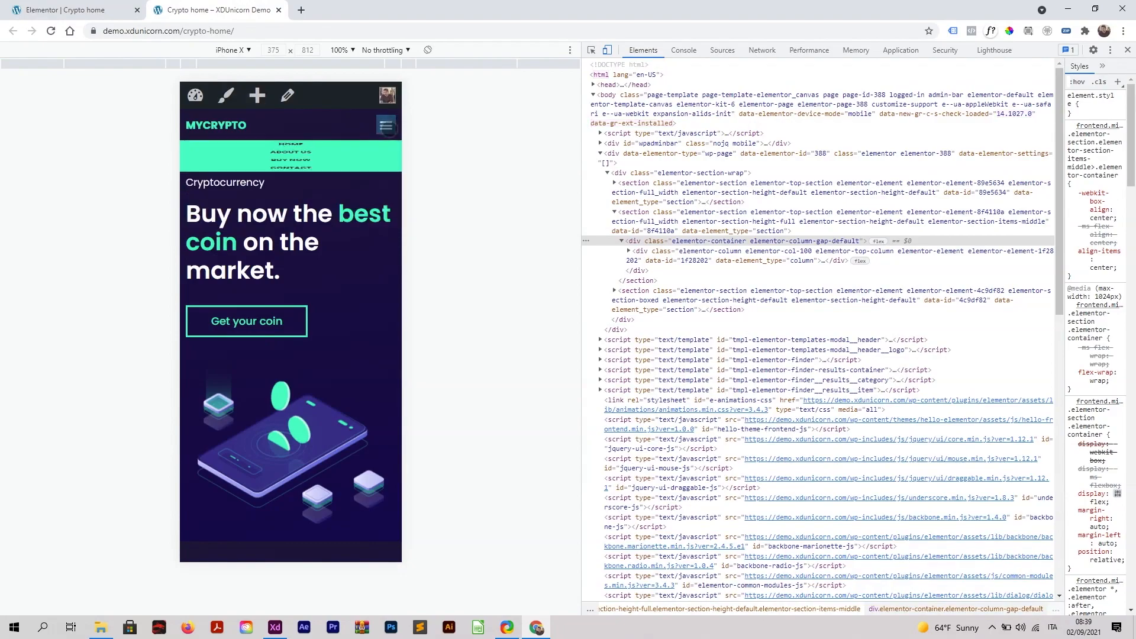
{"action": "left_click", "coordinate": [607, 49]}
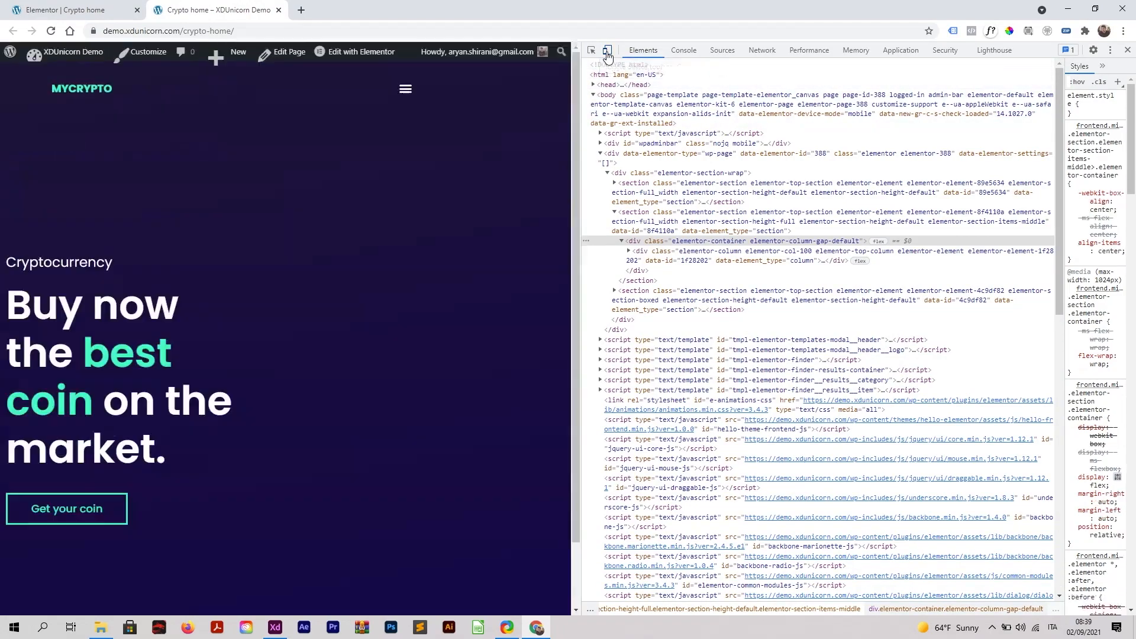
{"action": "left_click", "coordinate": [1125, 53]}
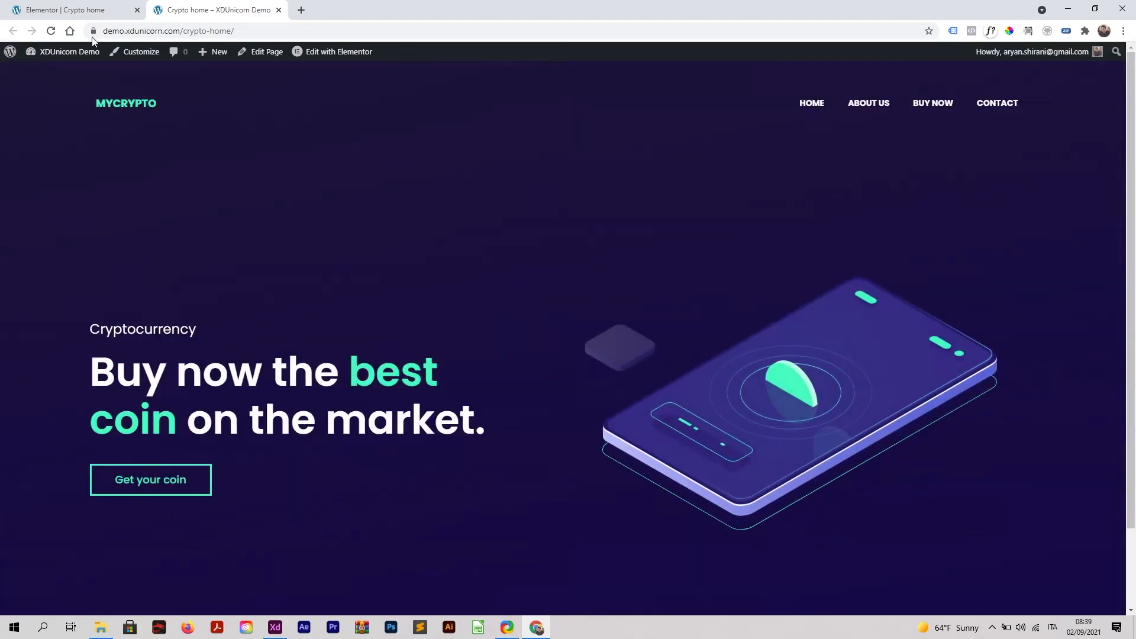